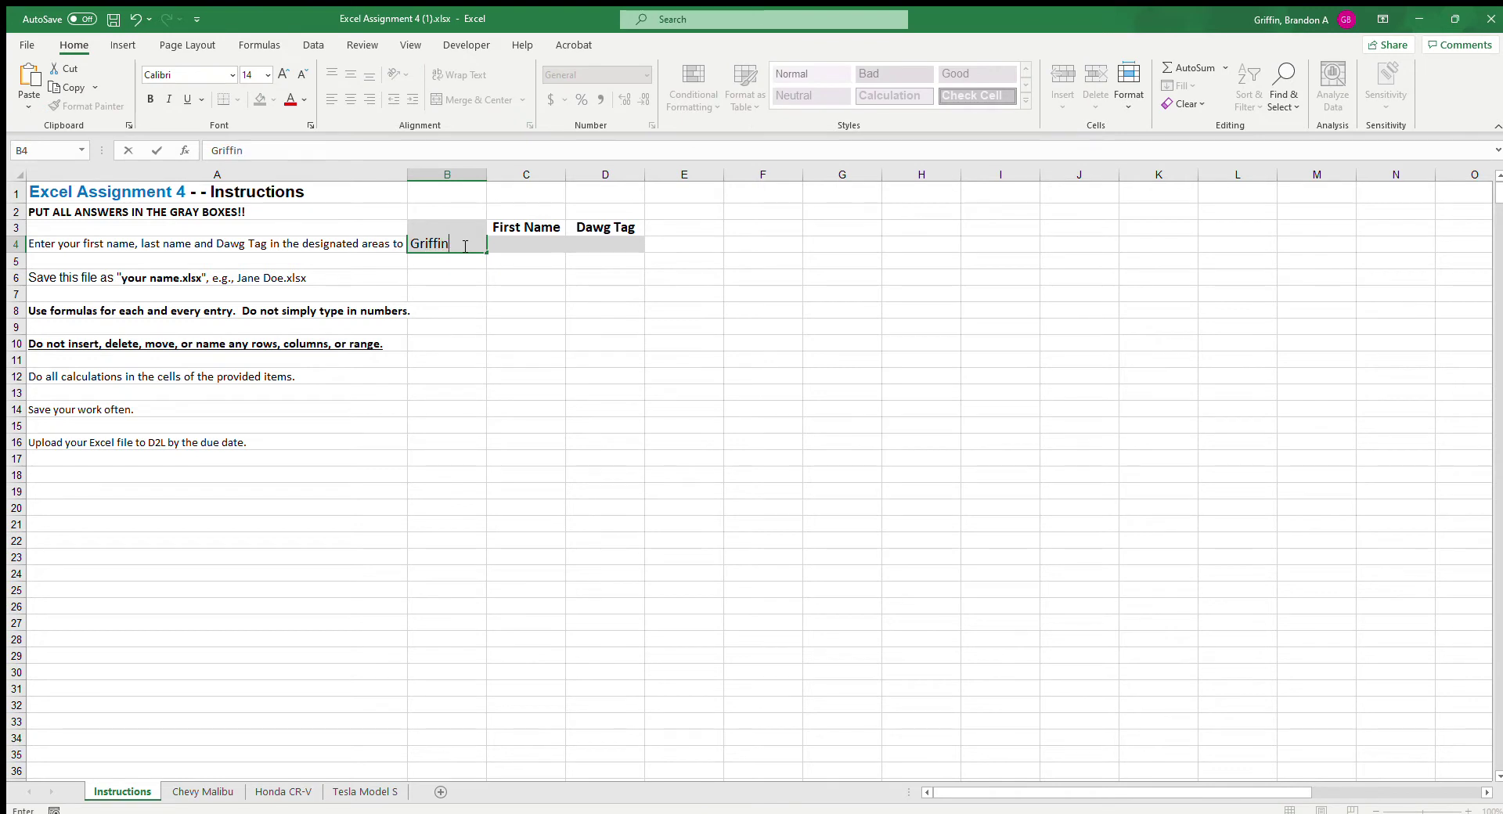
Step: Enter the student's last name, first name and Dawg Tag ID in row 4 of the Instructions sheet
key(Tab)
text(Brandon)
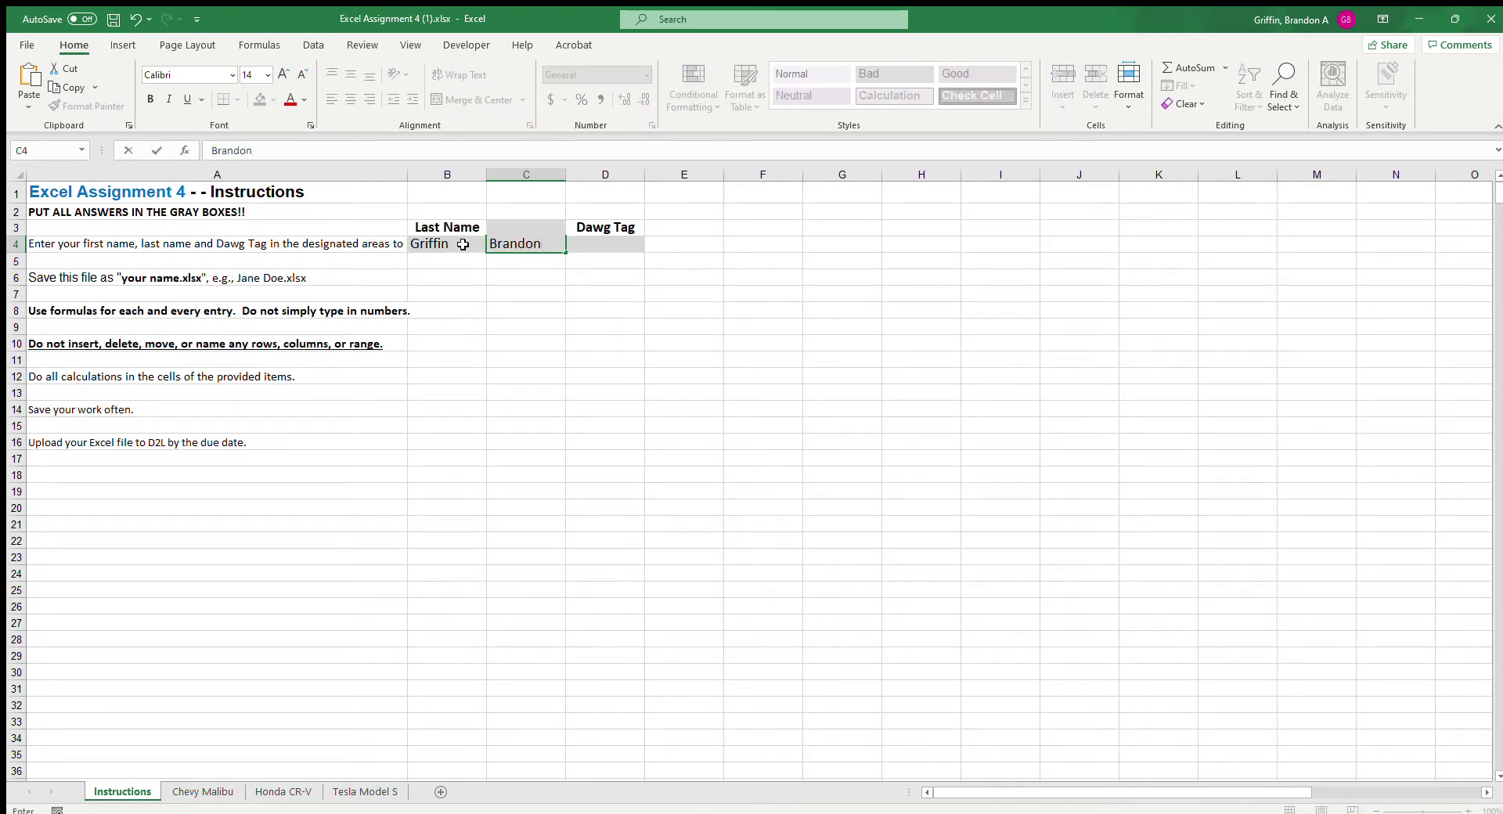
key(Tab)
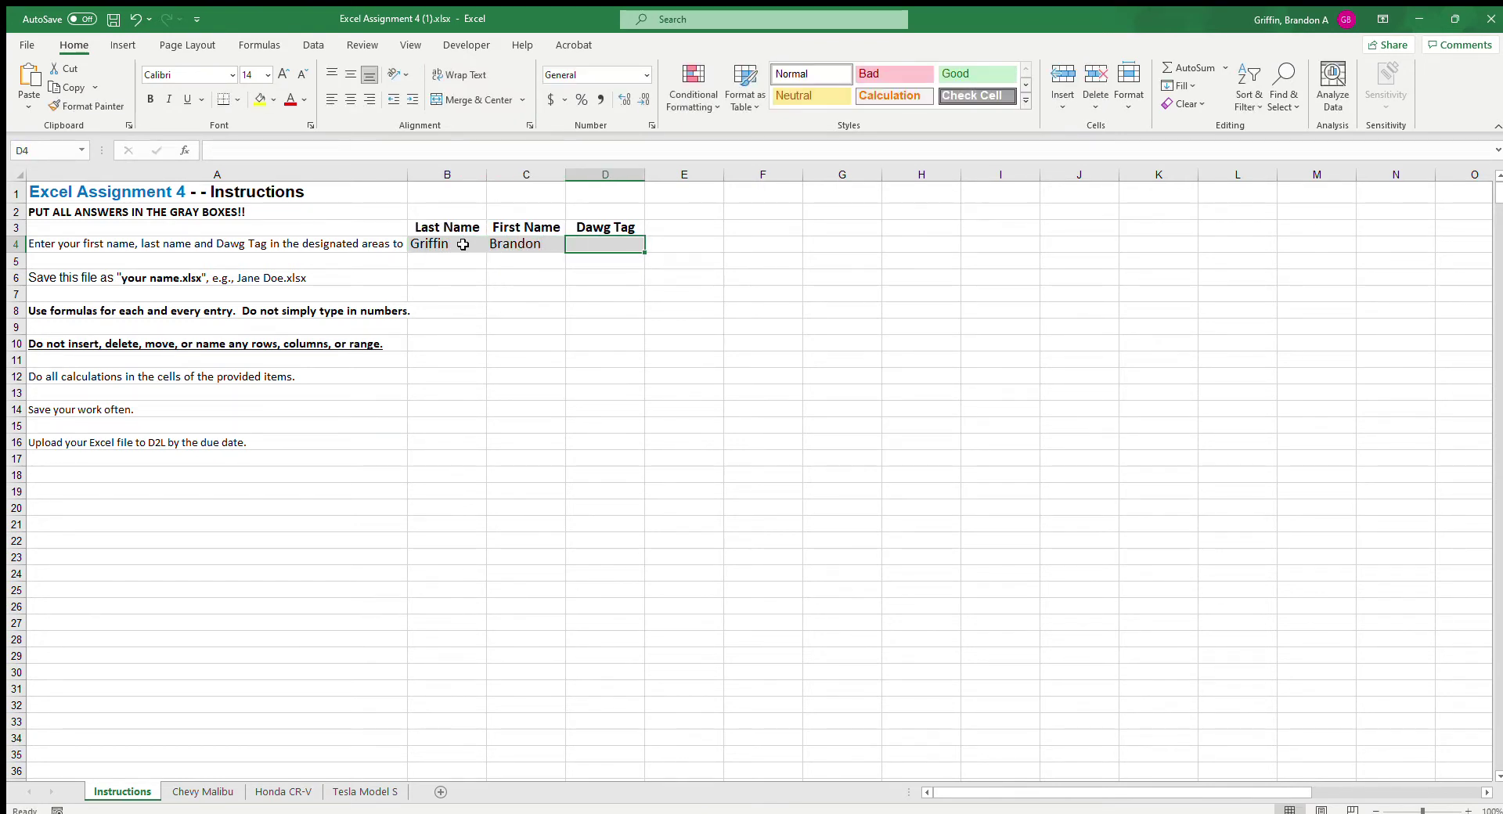
text(123456789)
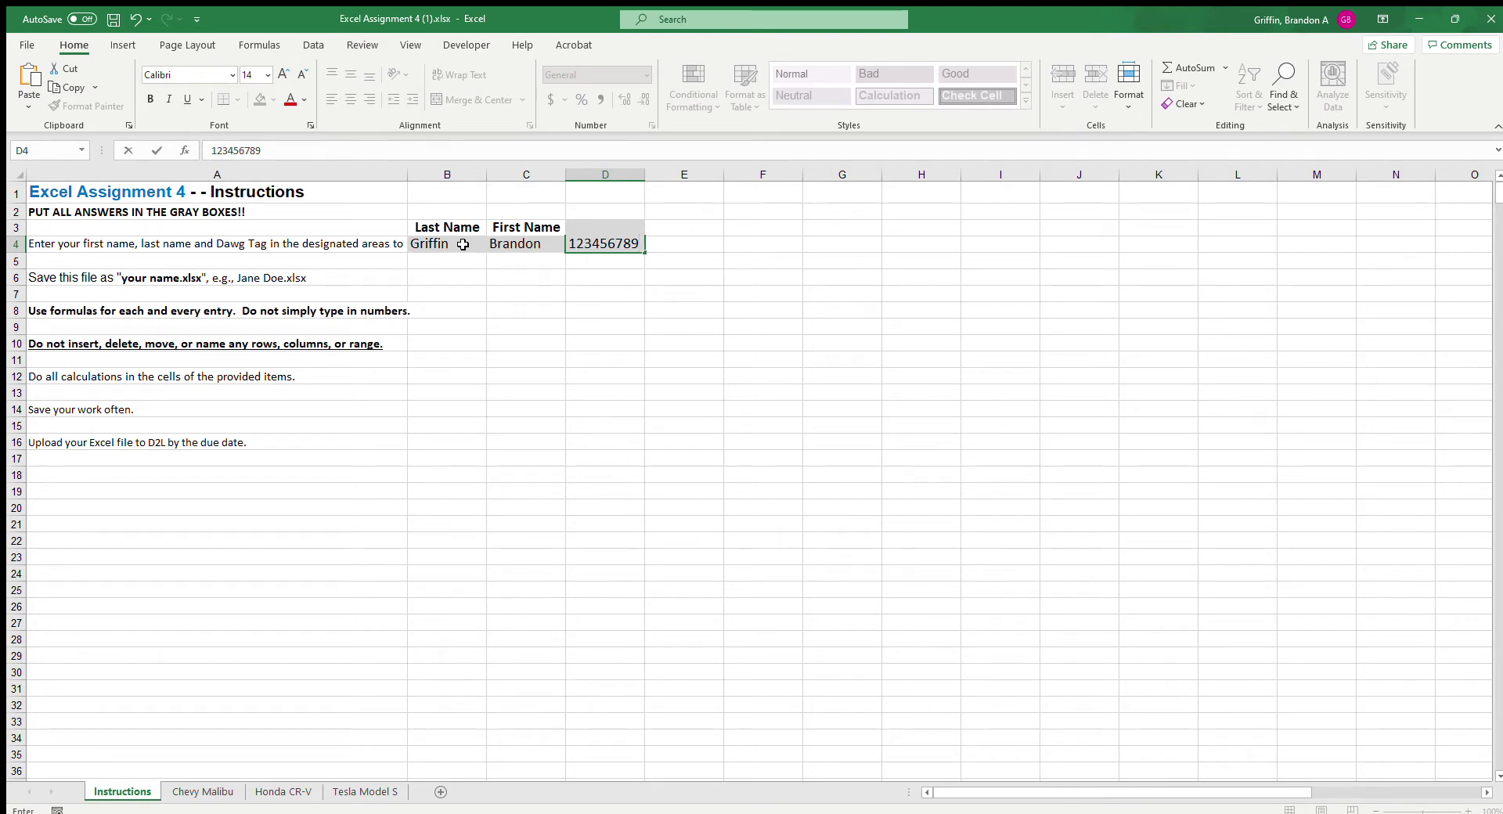
key(Return)
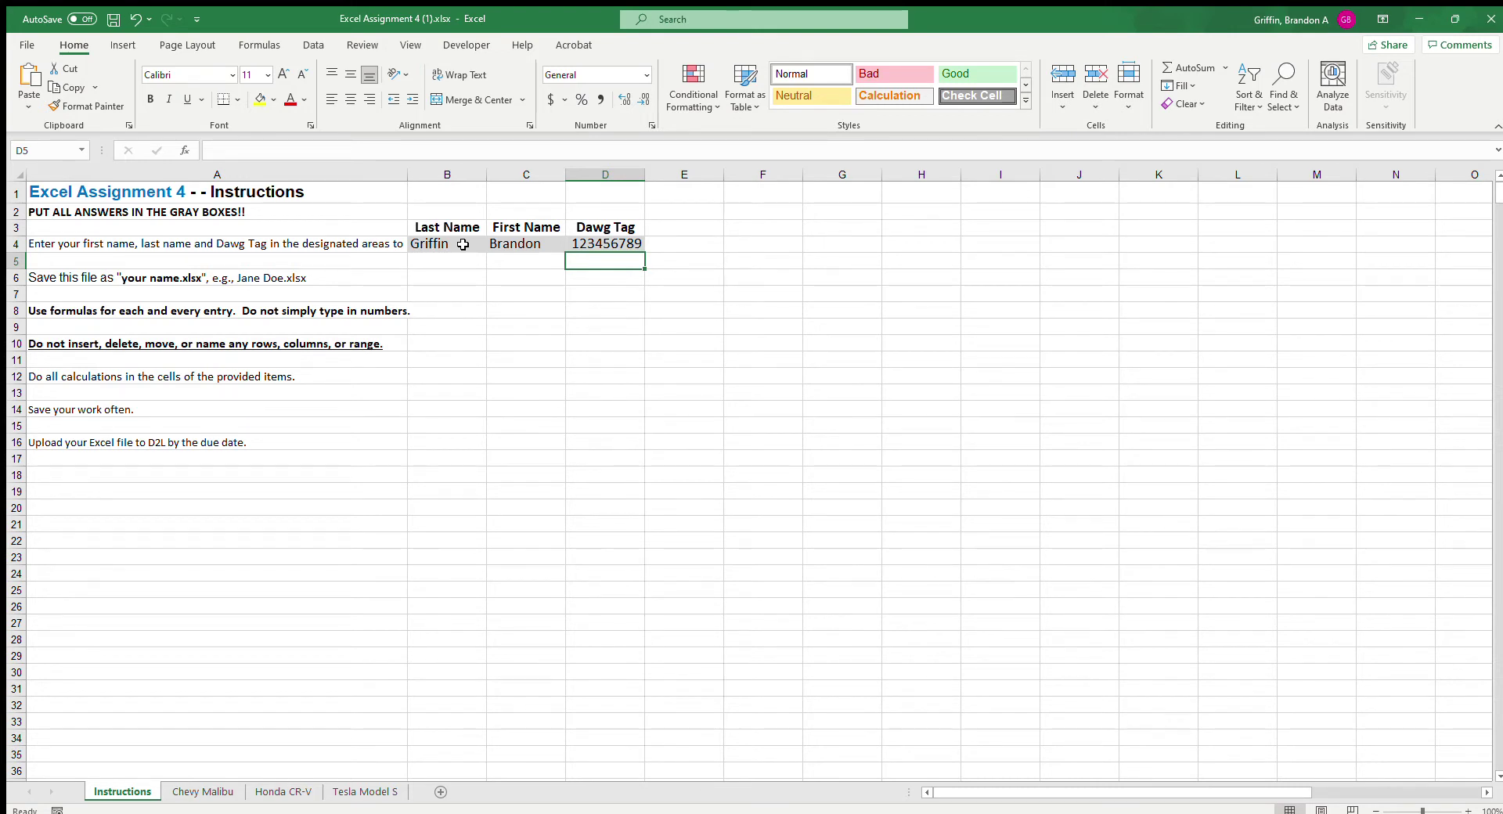
drag(465, 228, 594, 242)
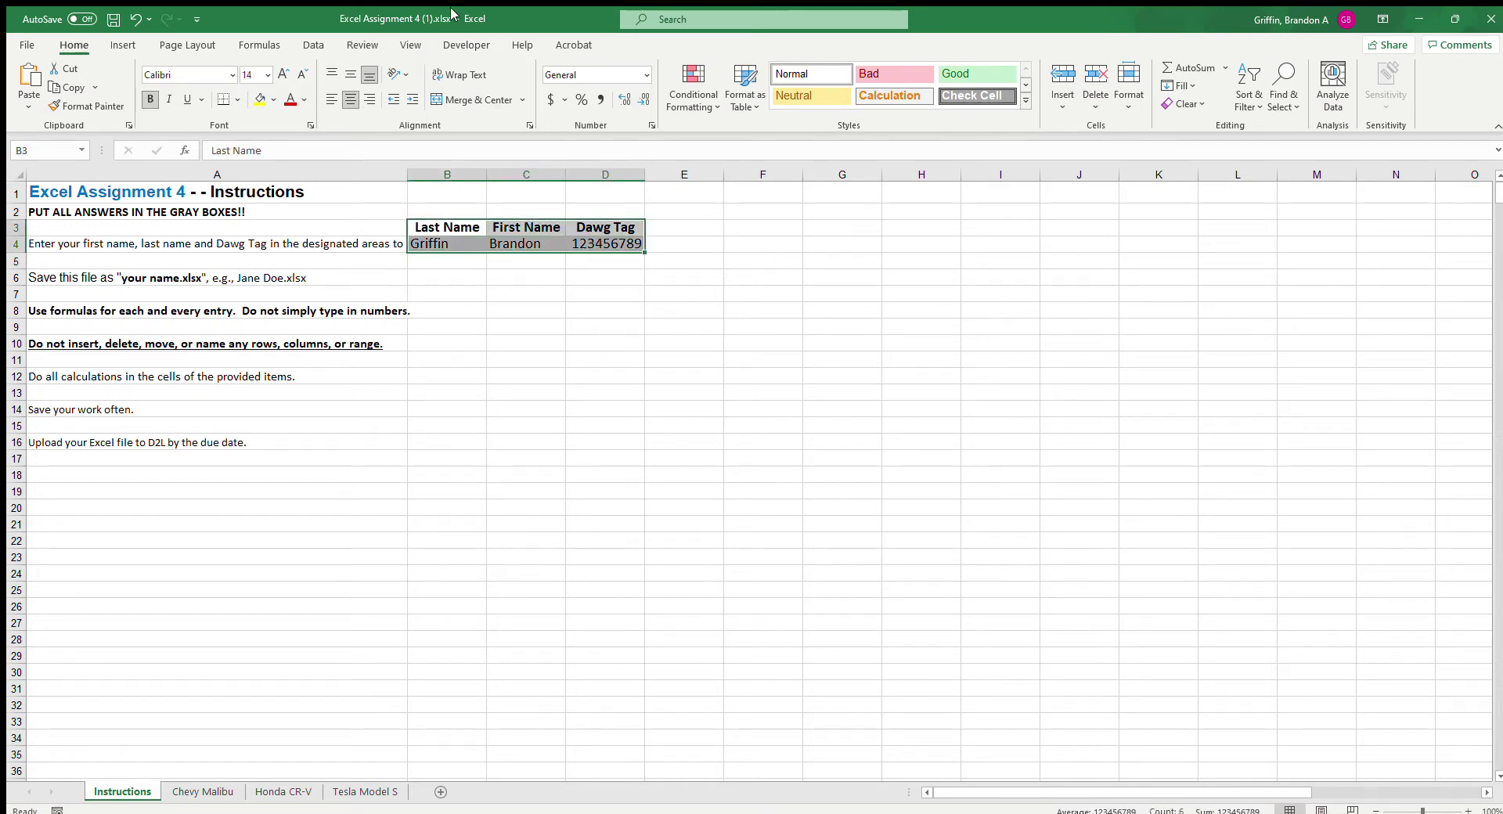
click(225, 198)
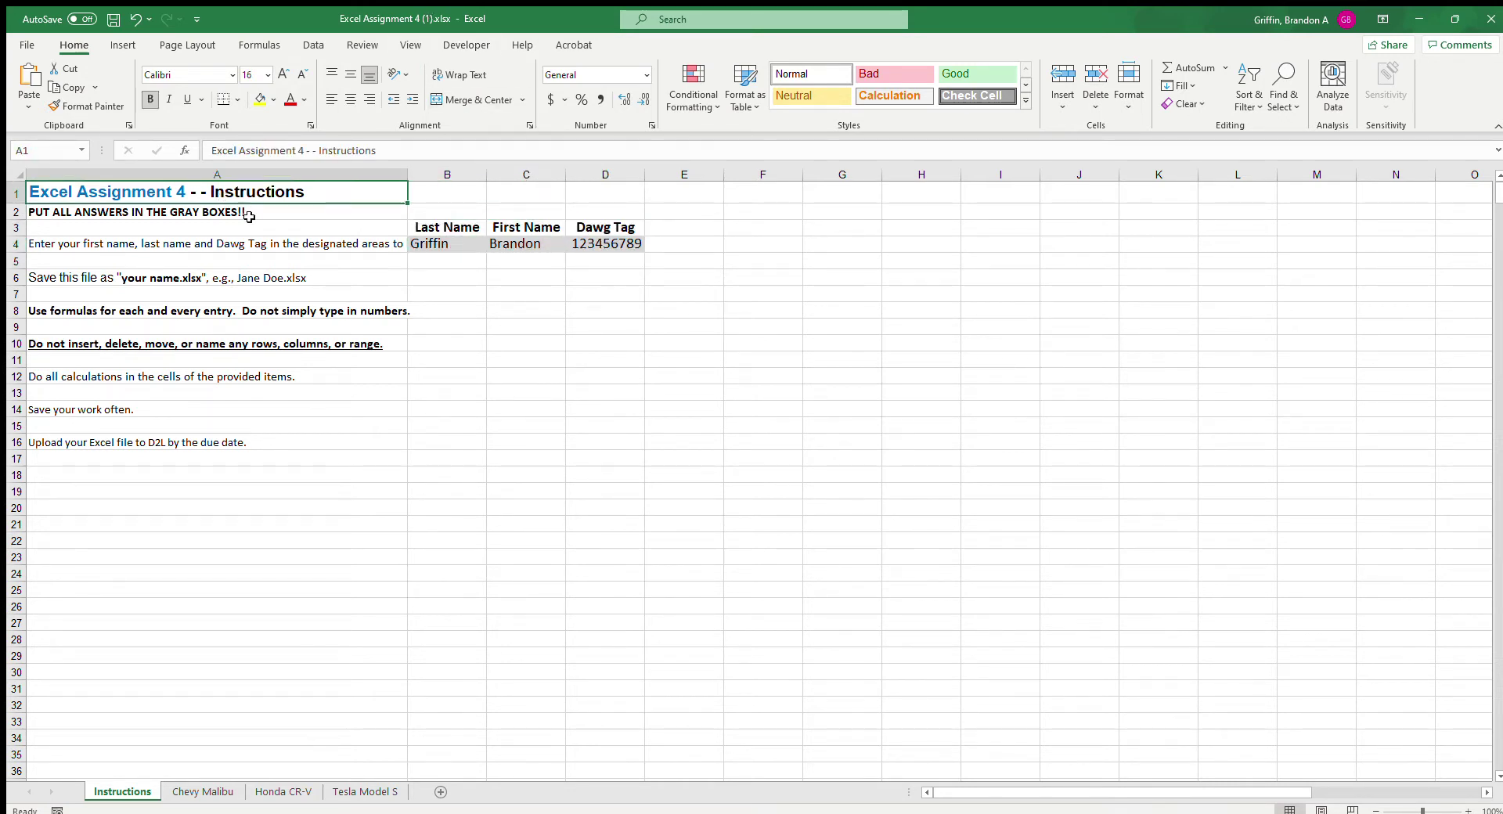
Step: Browse the Chevy Malibu, Honda CR-V and Tesla Model S sheets, ending back on Chevy Malibu
click(205, 793)
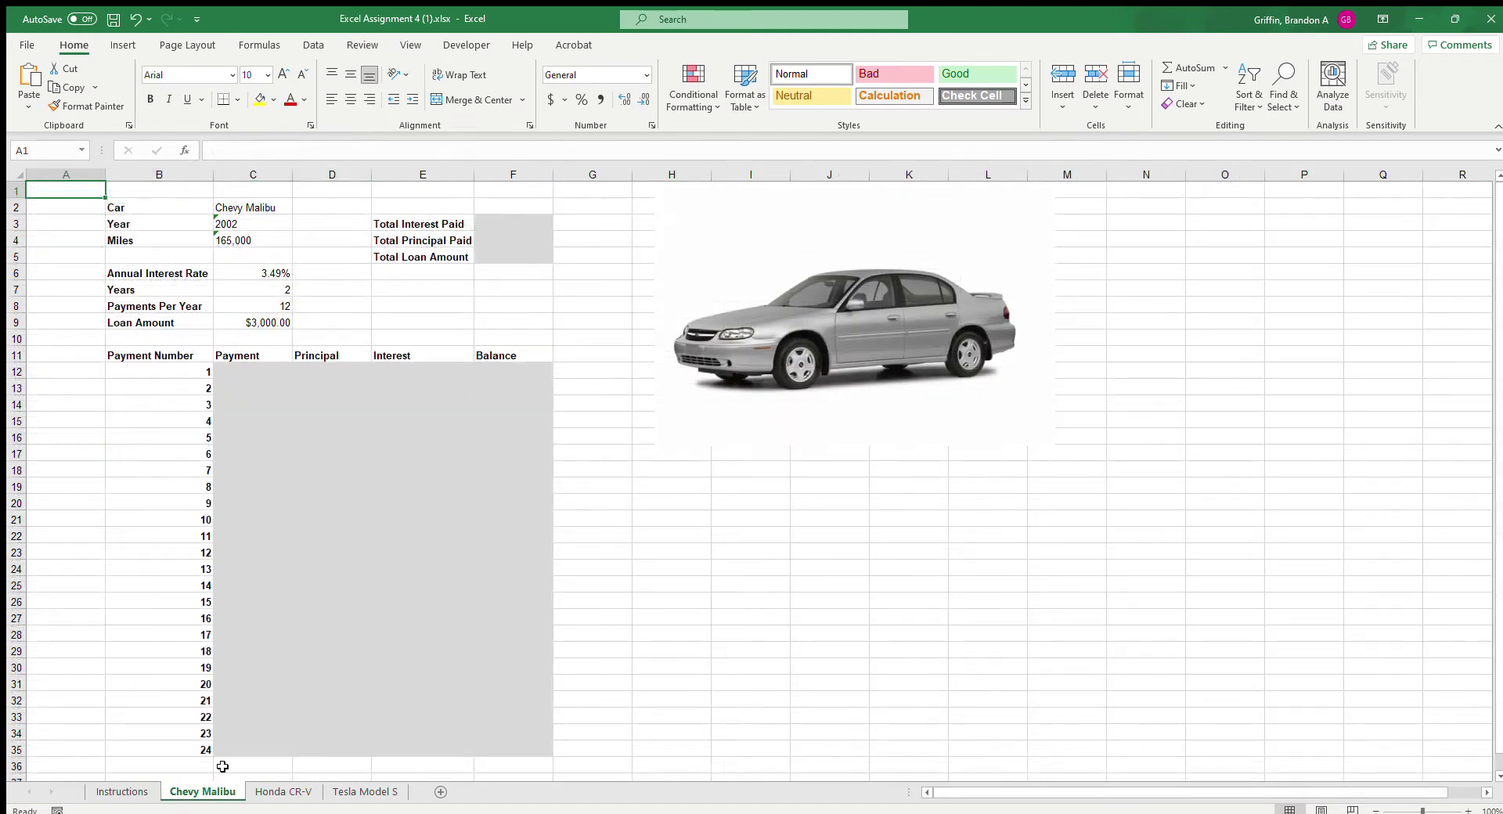
click(266, 228)
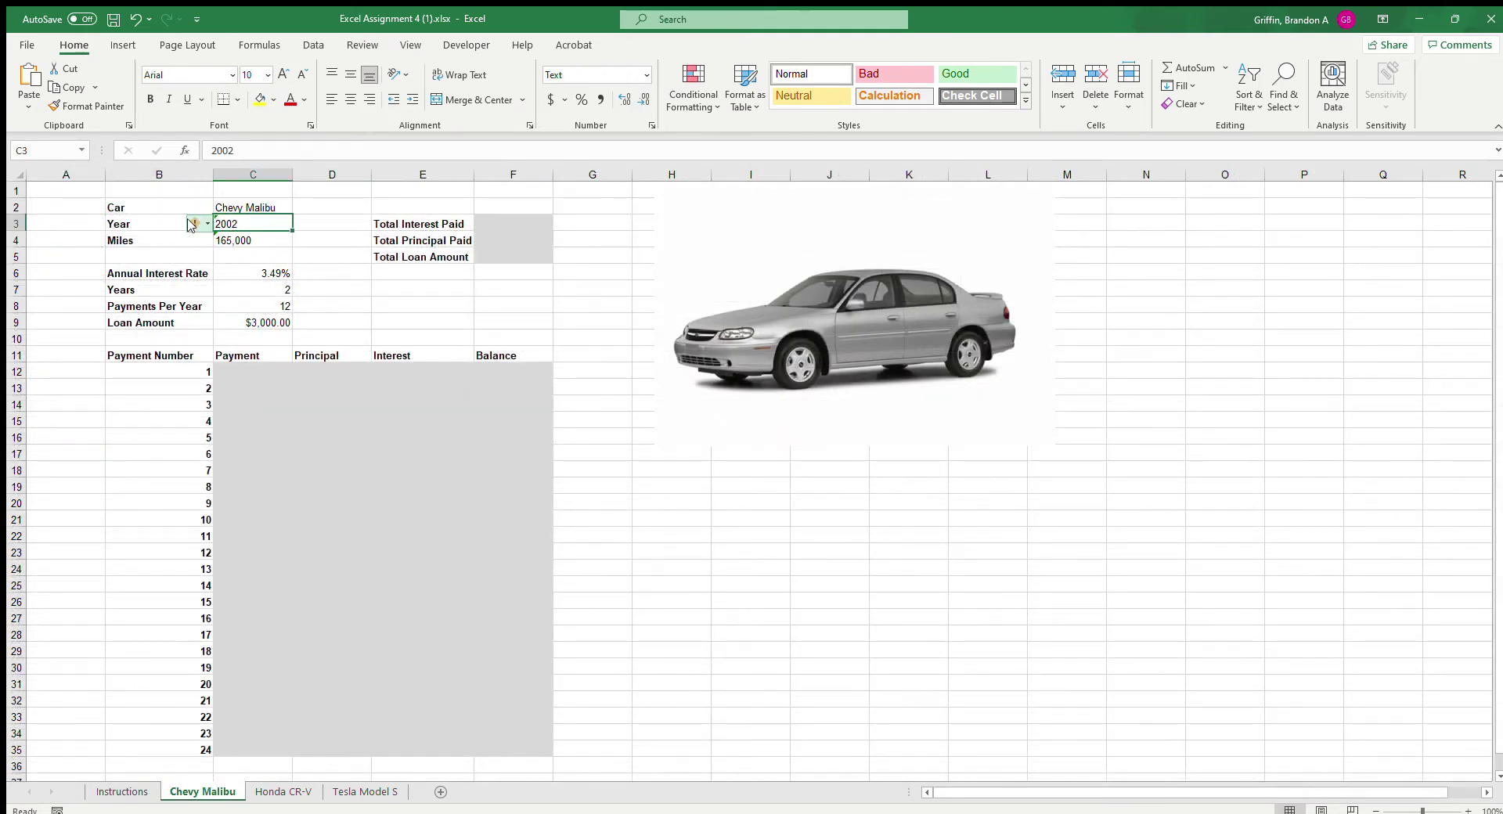
click(121, 219)
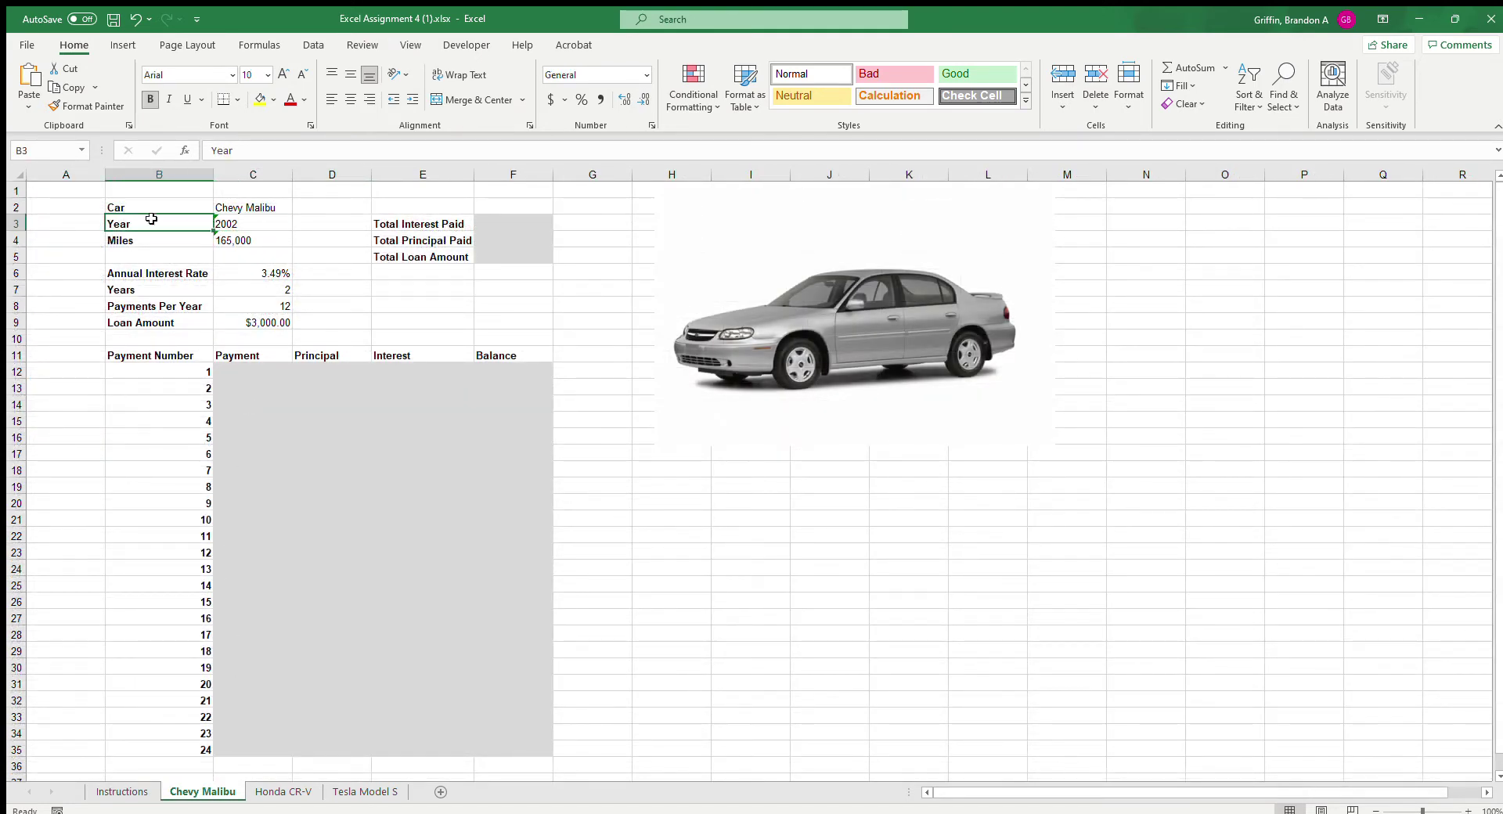
click(263, 792)
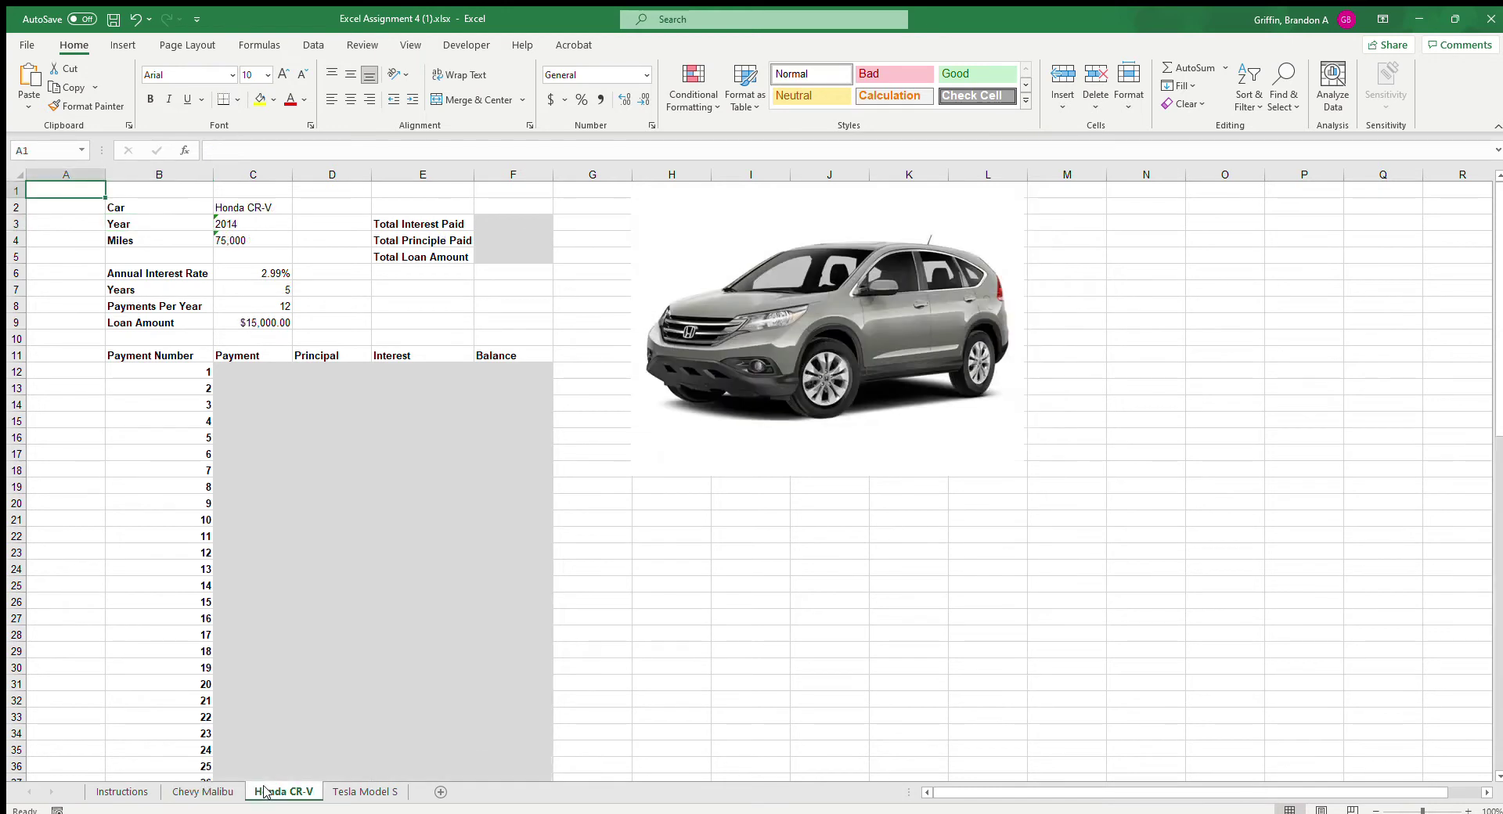
click(344, 792)
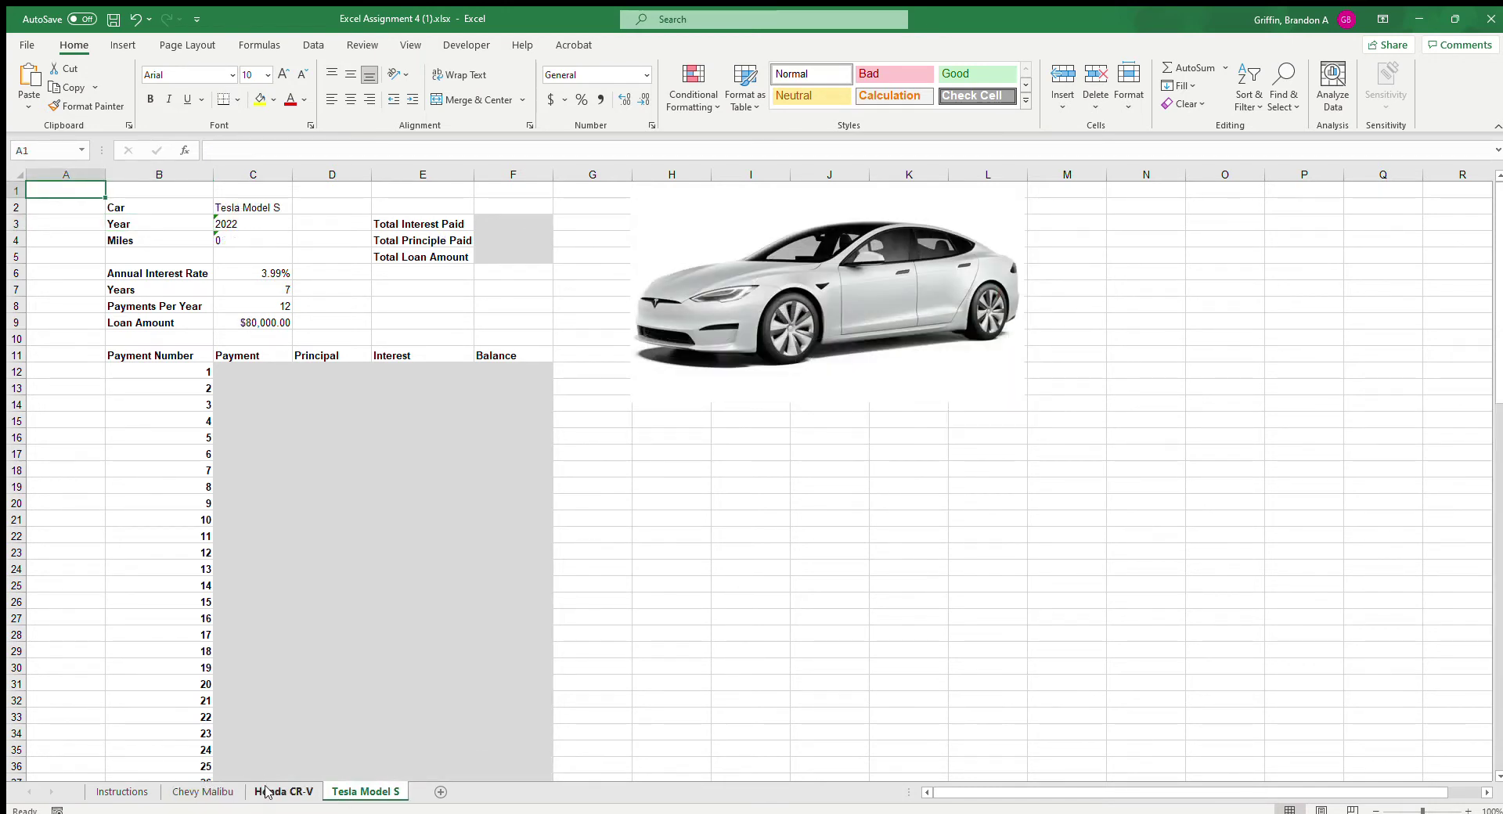
click(202, 792)
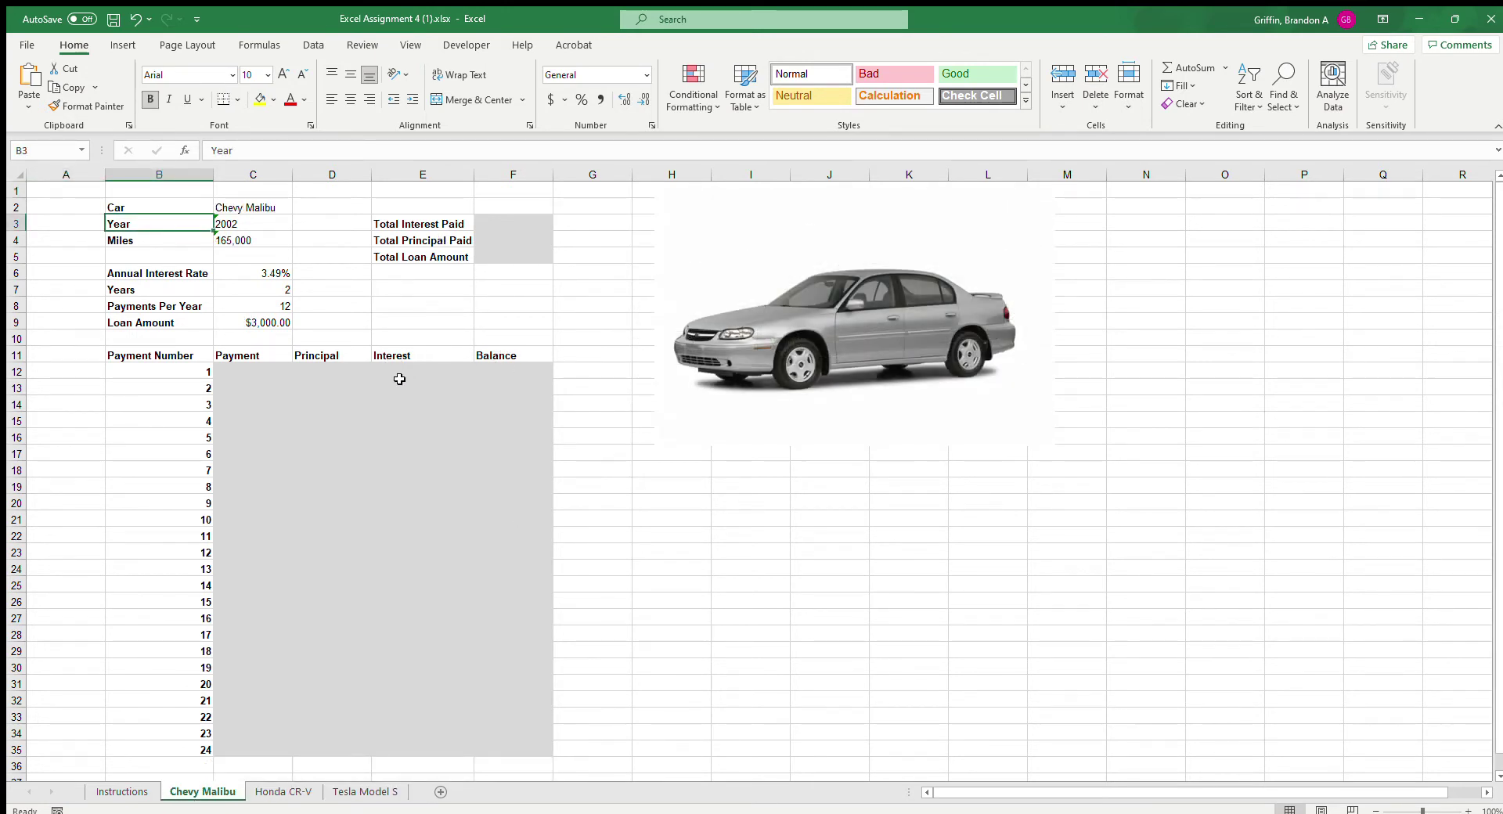
click(279, 379)
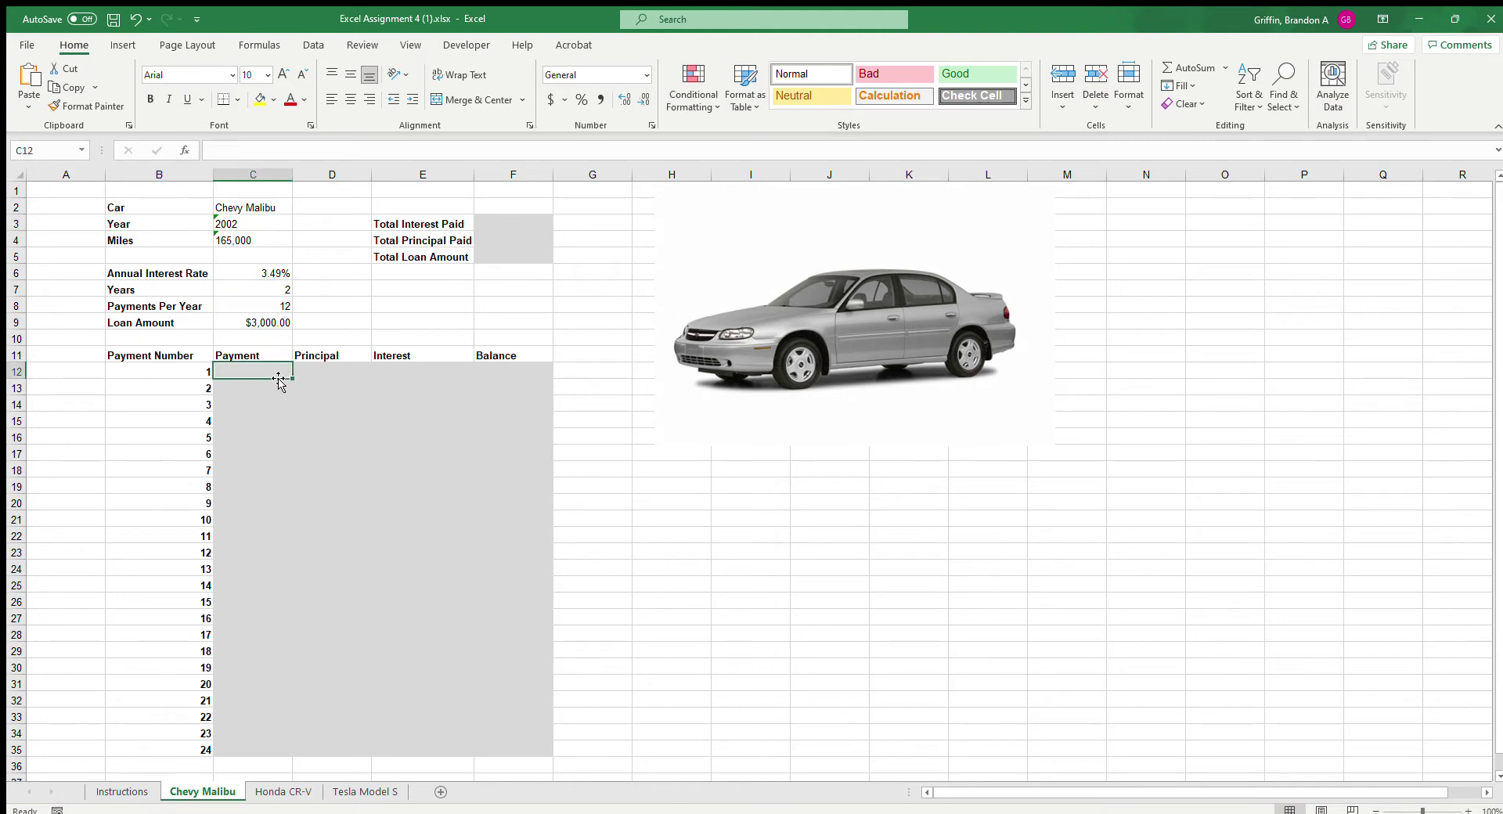
click(322, 370)
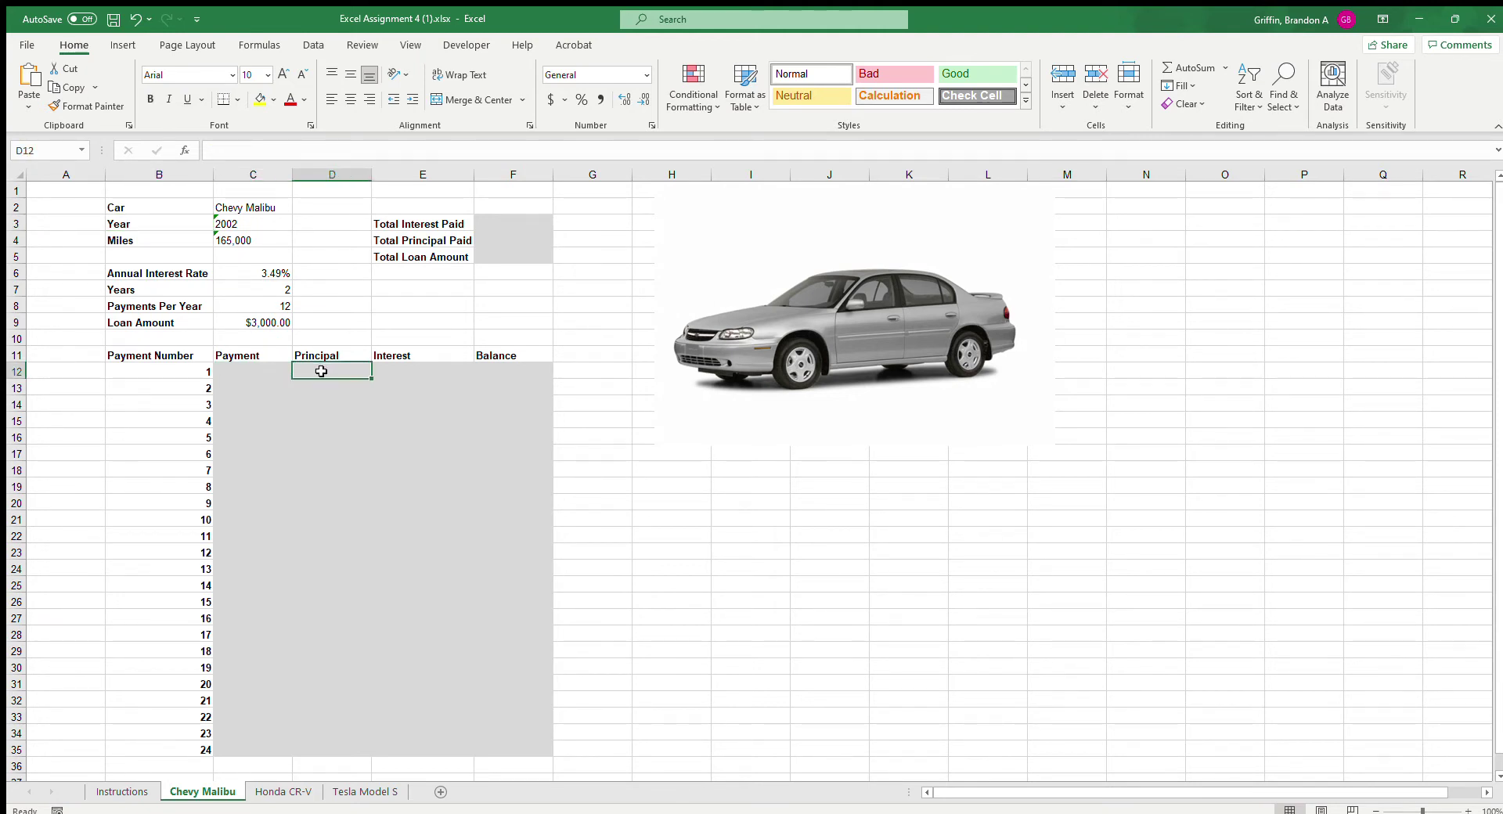
click(427, 379)
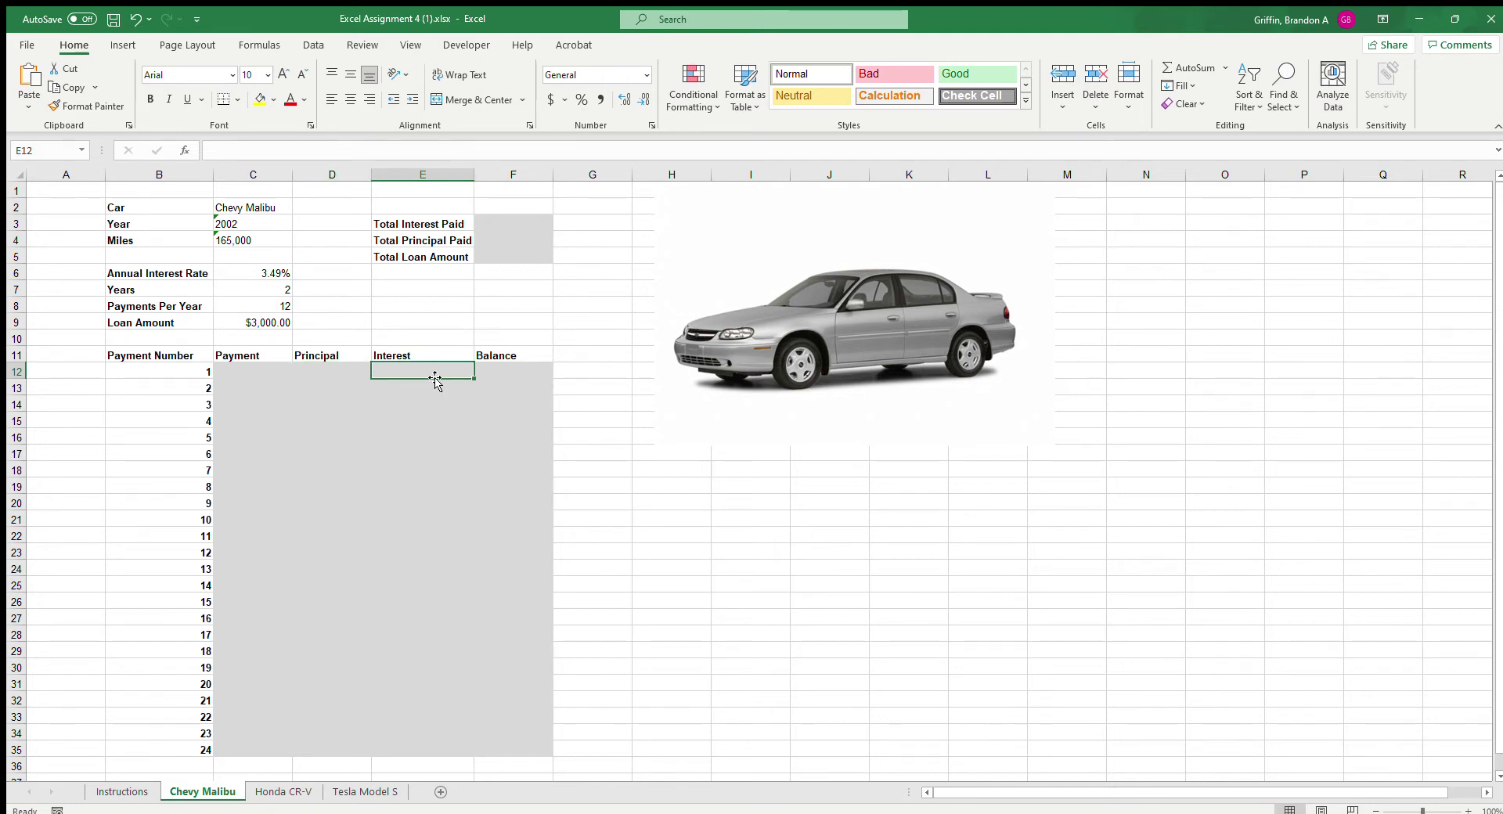
click(520, 369)
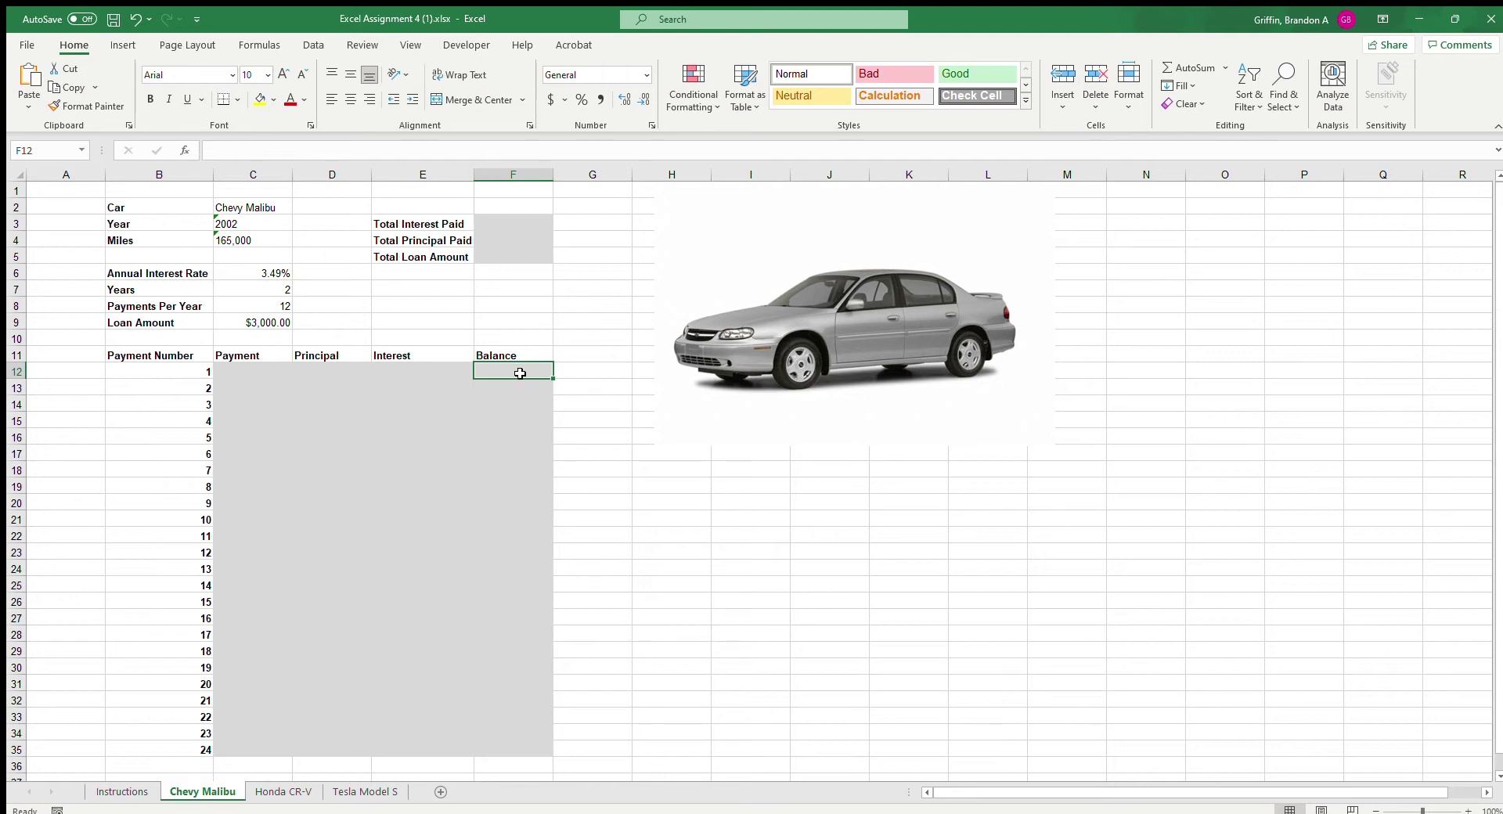
click(528, 226)
click(519, 240)
click(510, 254)
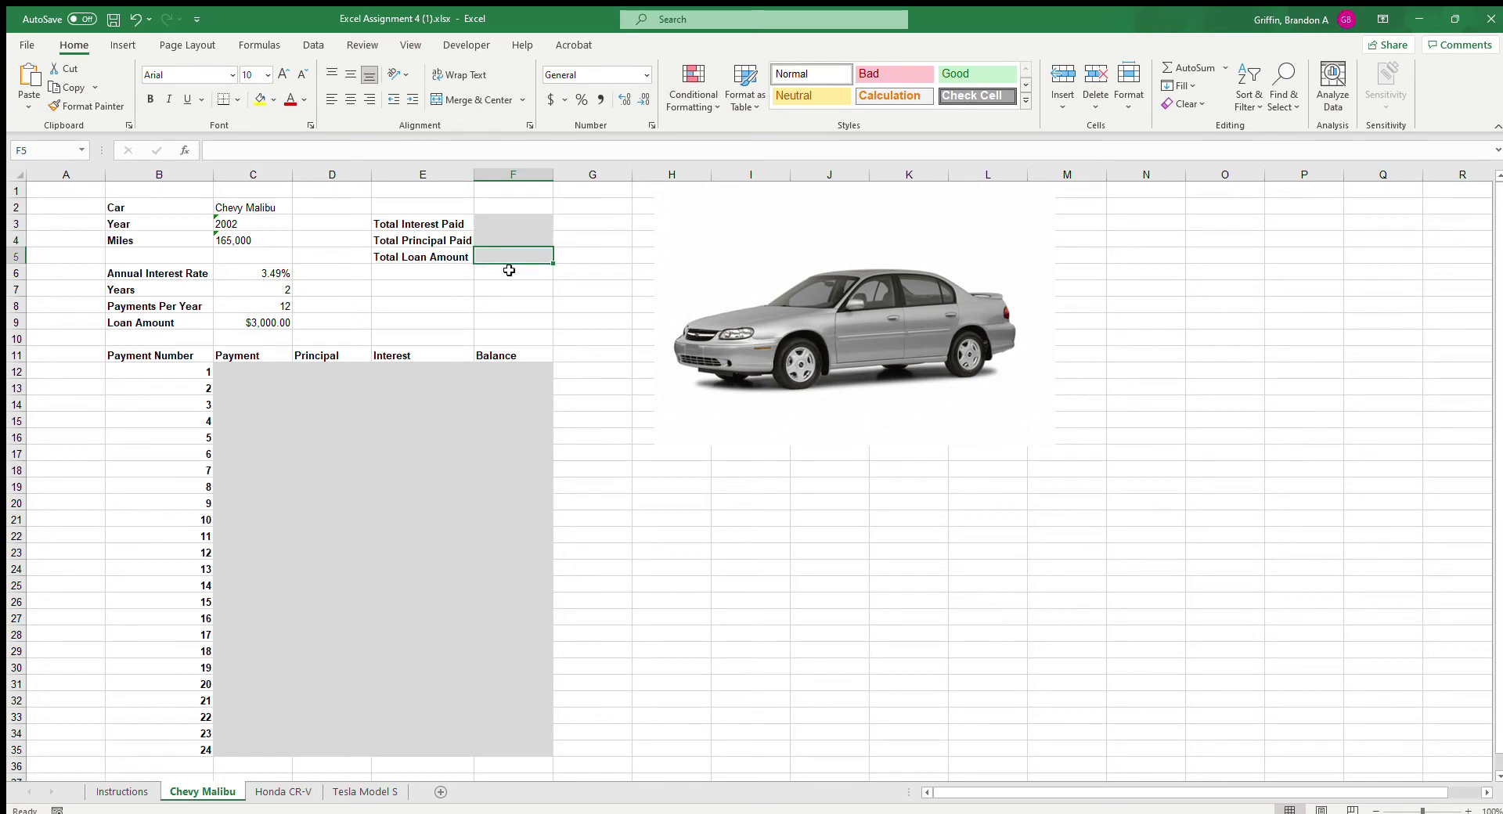
click(266, 370)
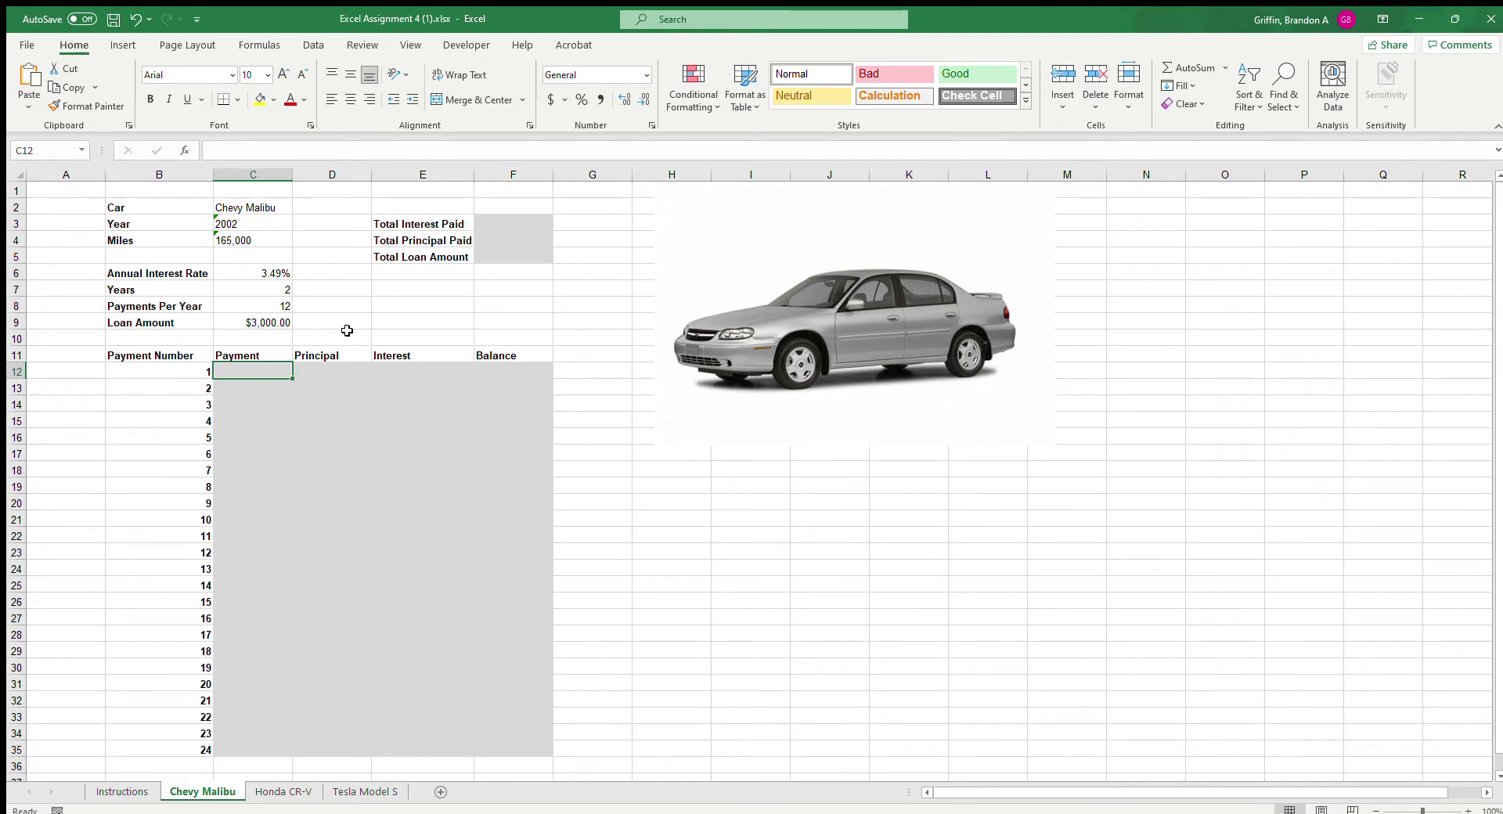
click(216, 158)
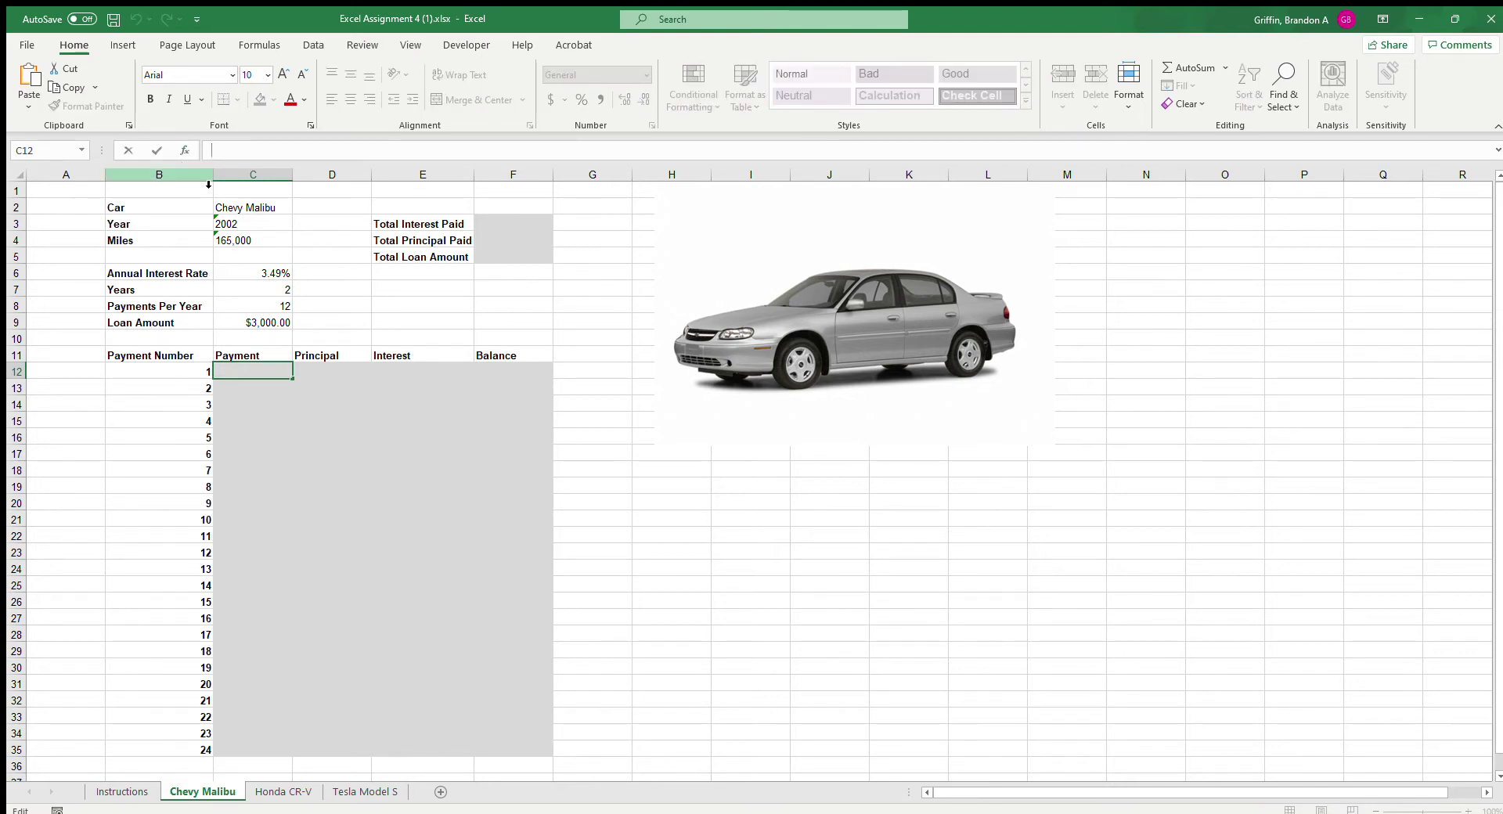
click(278, 338)
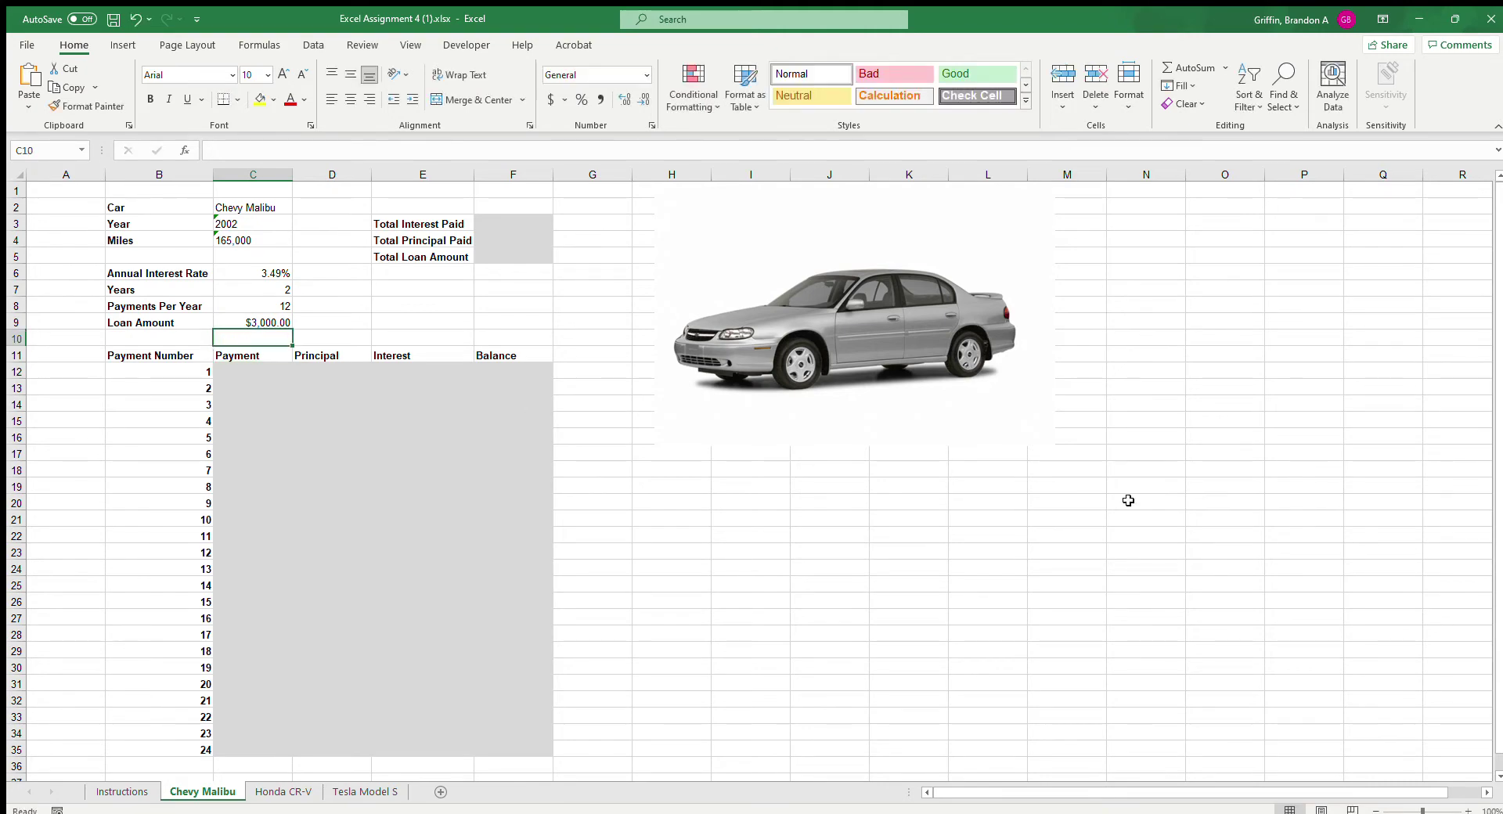
ctrl+scroll(816, 539, up, 4)
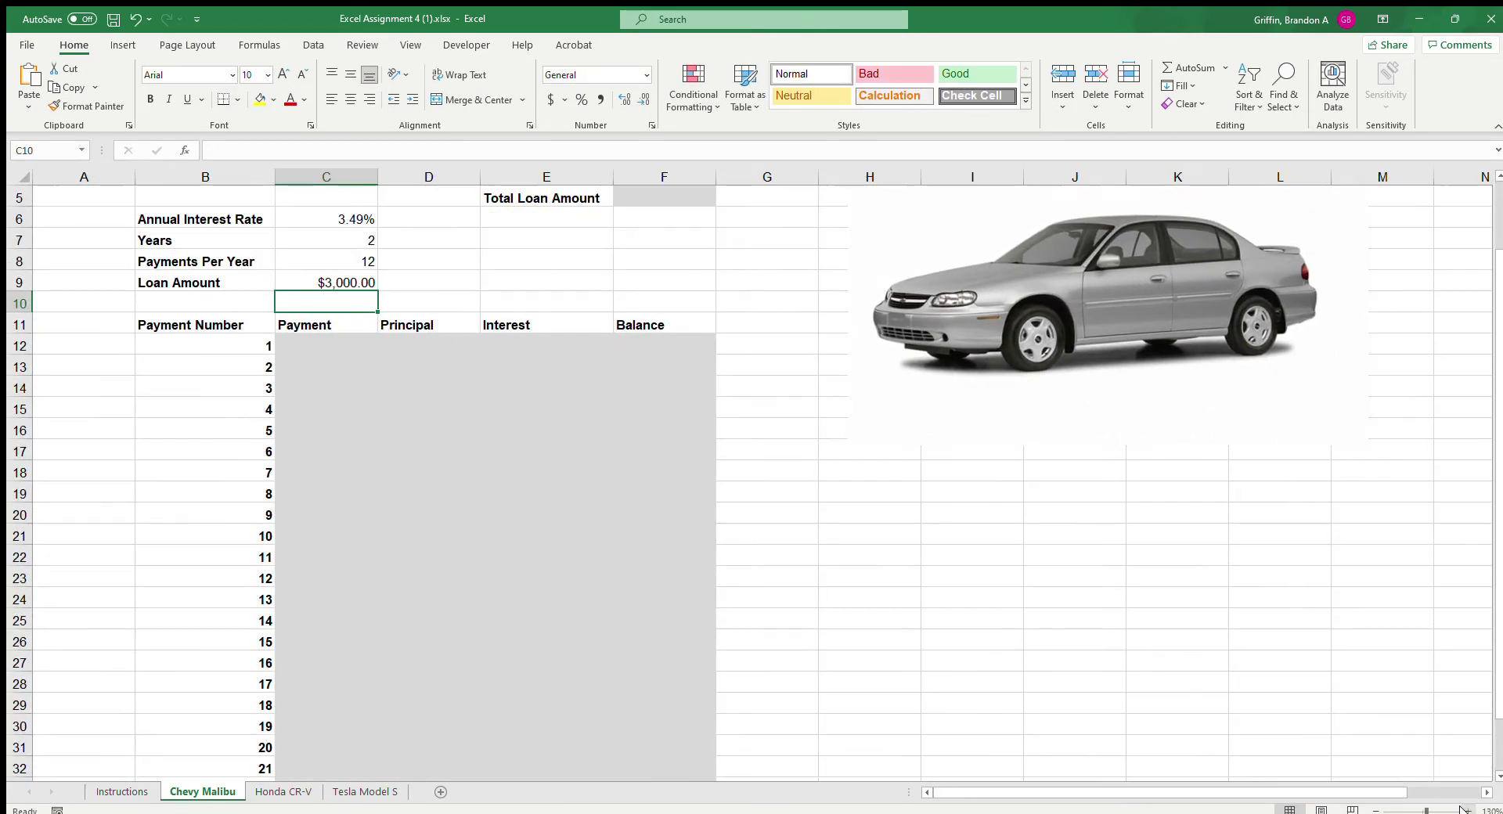
click(382, 454)
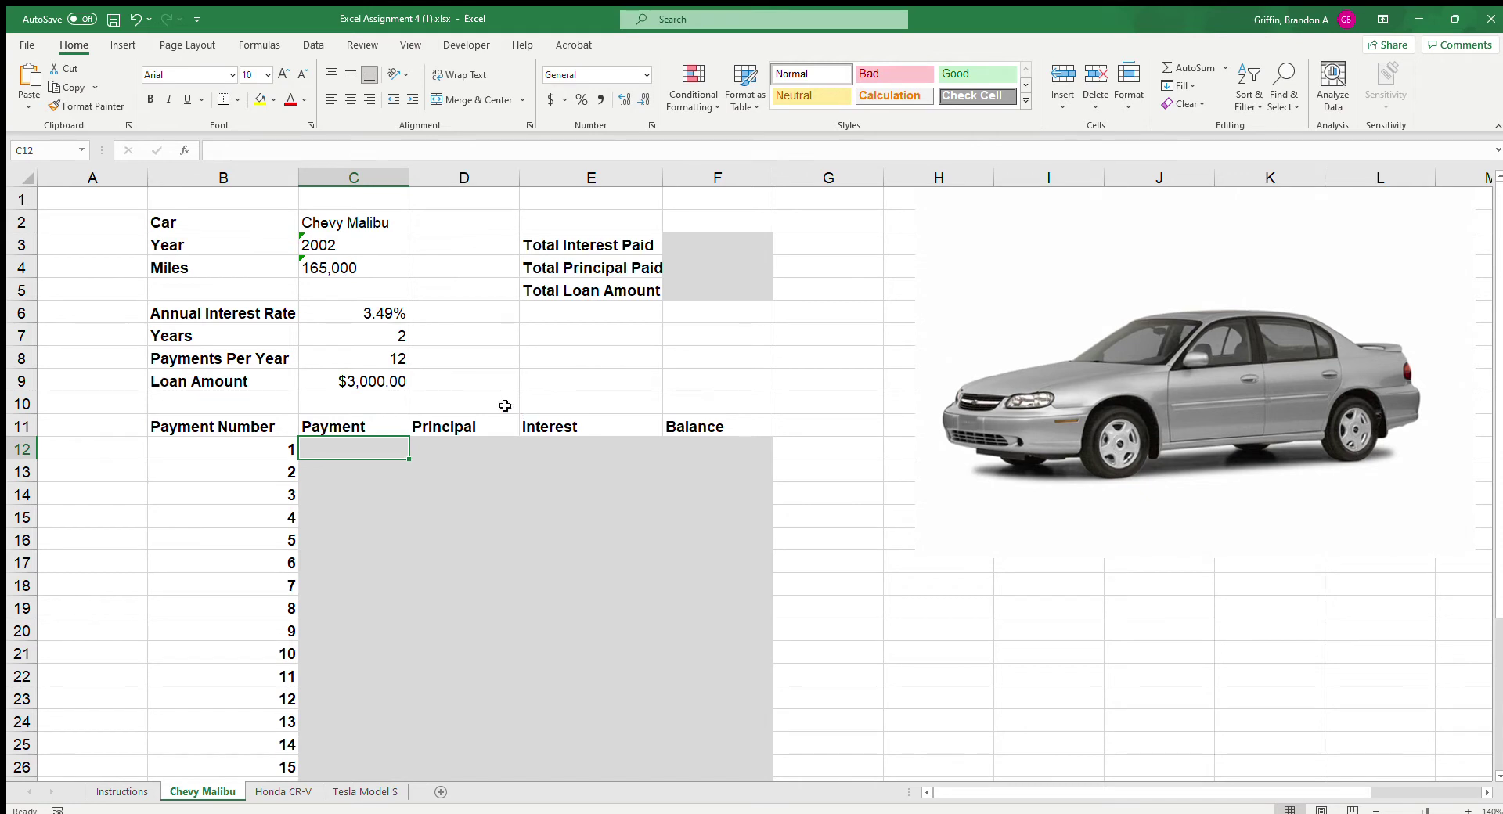
click(361, 270)
click(458, 292)
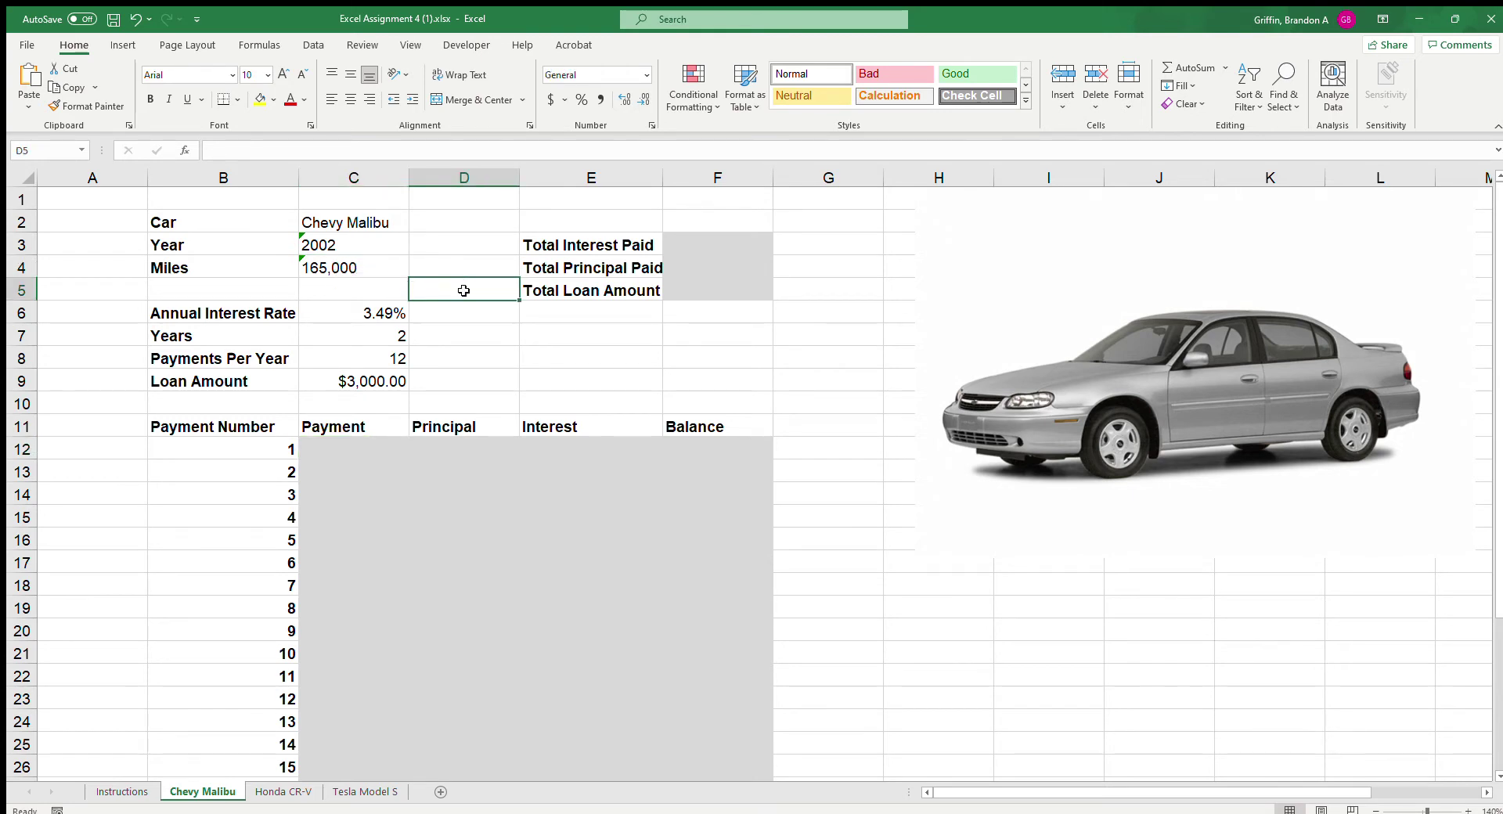
click(375, 383)
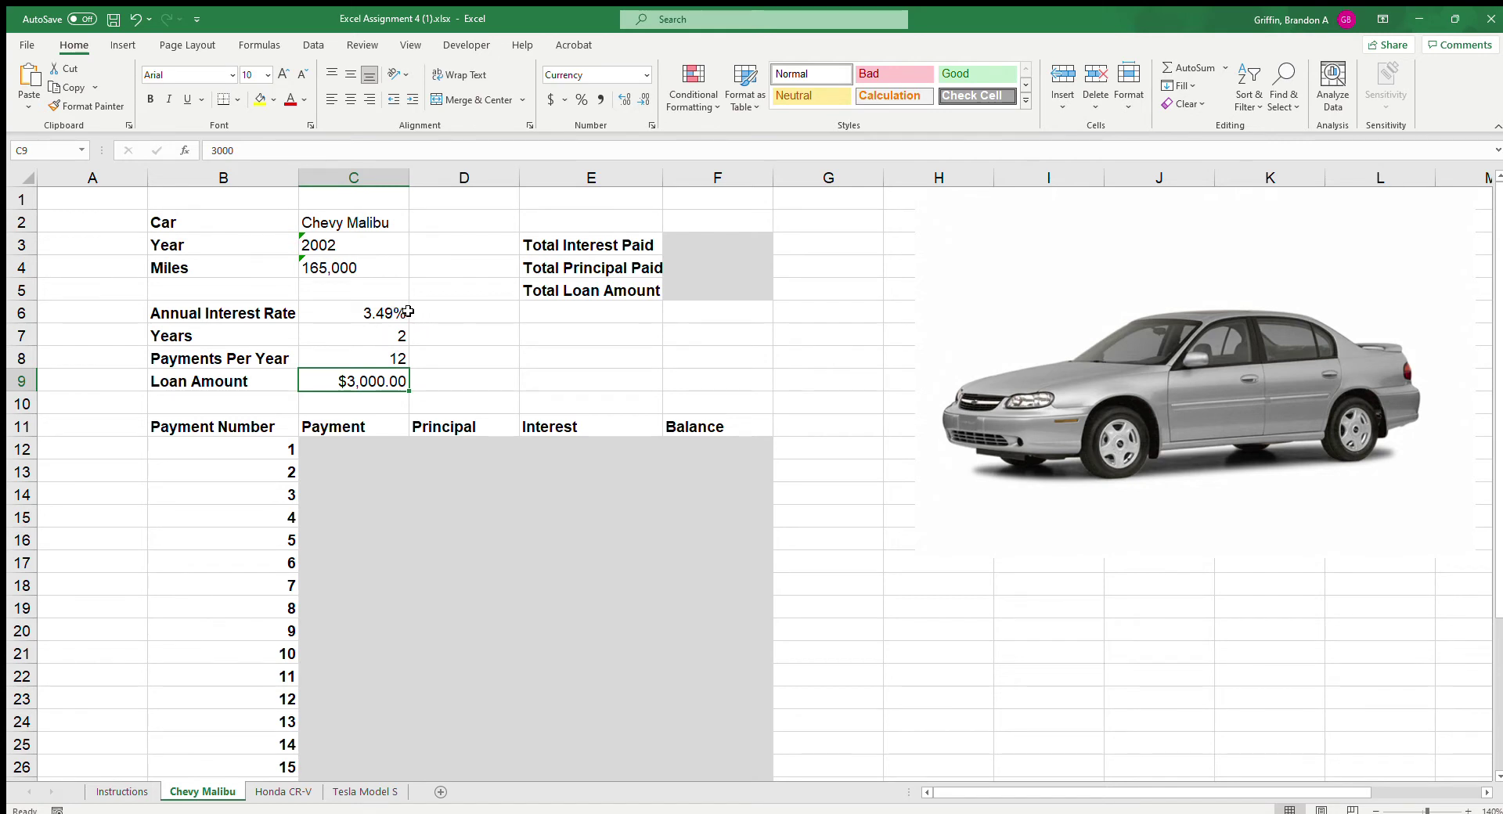
drag(401, 313, 397, 344)
click(437, 338)
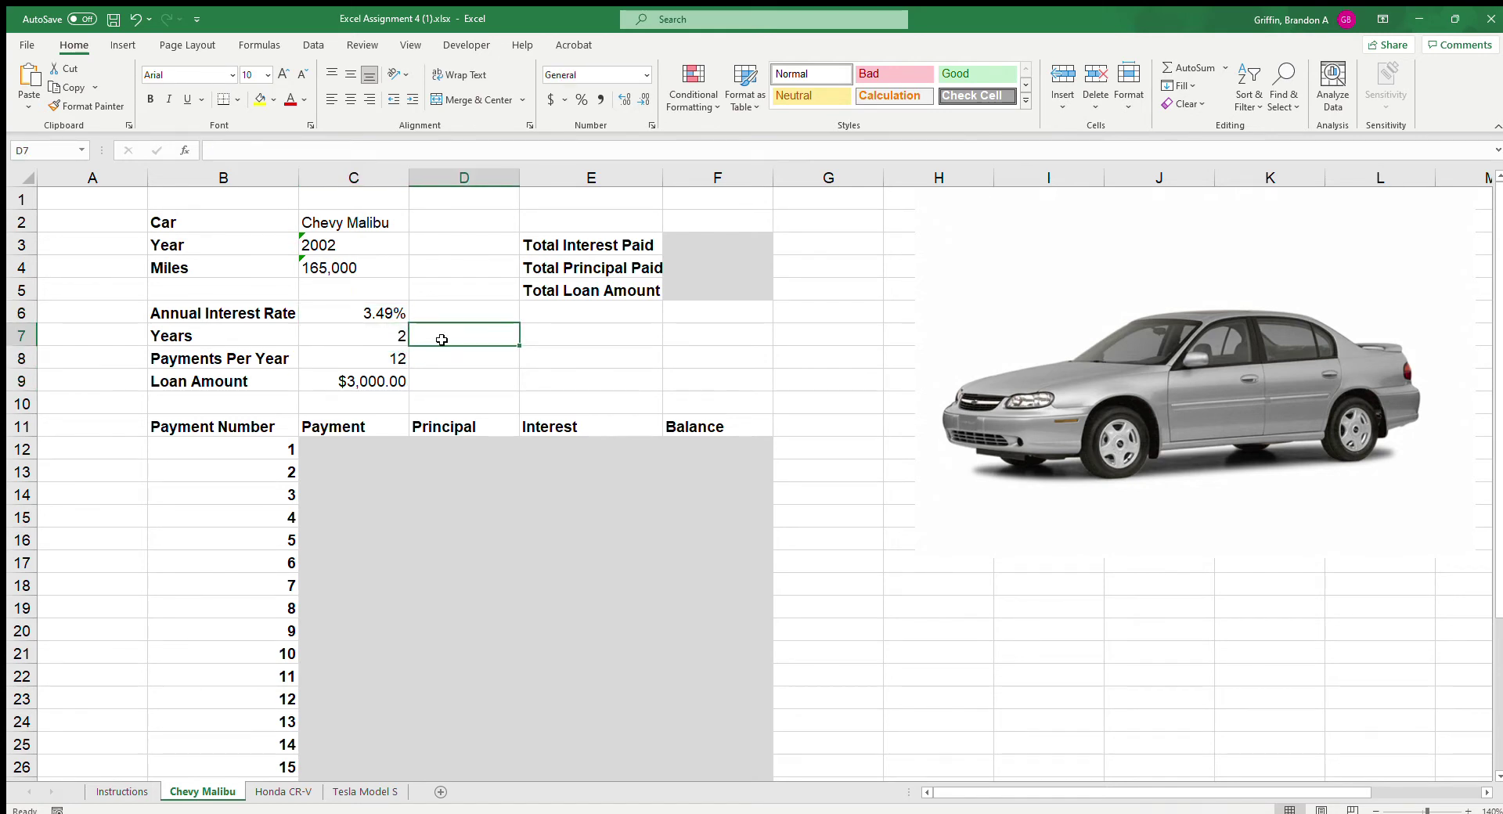
click(402, 335)
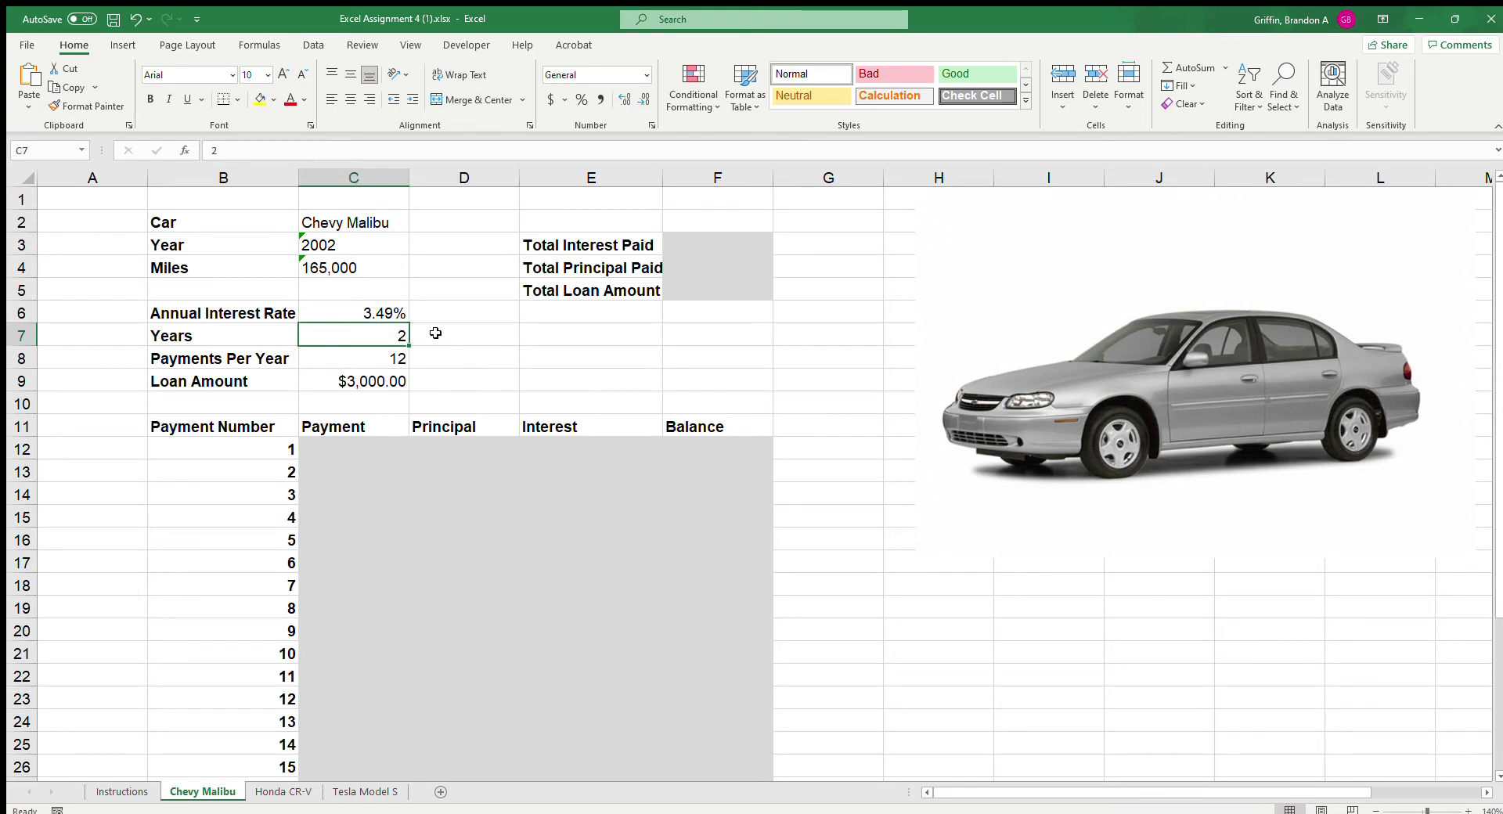
click(394, 357)
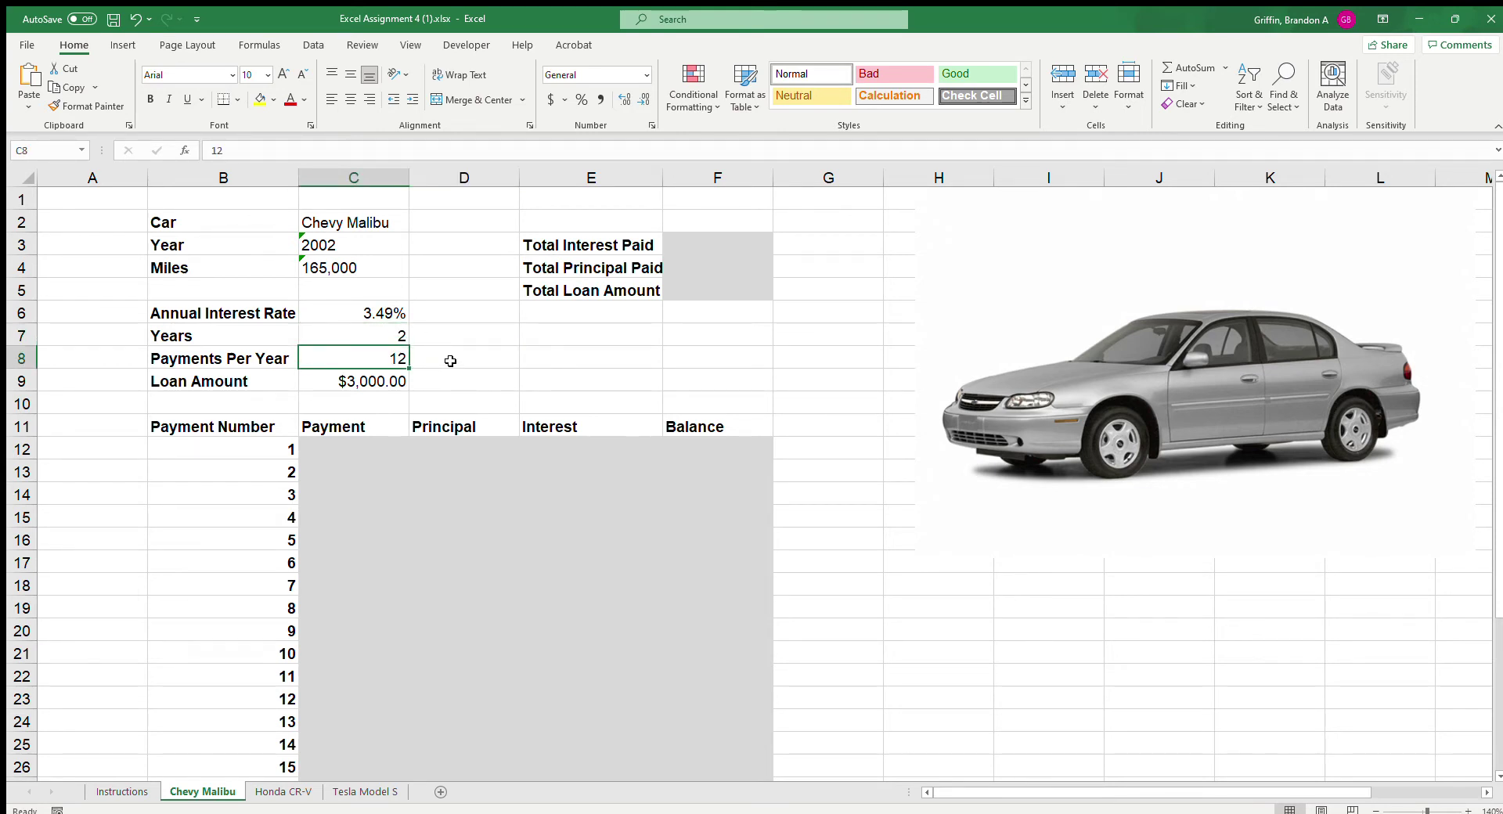
click(334, 316)
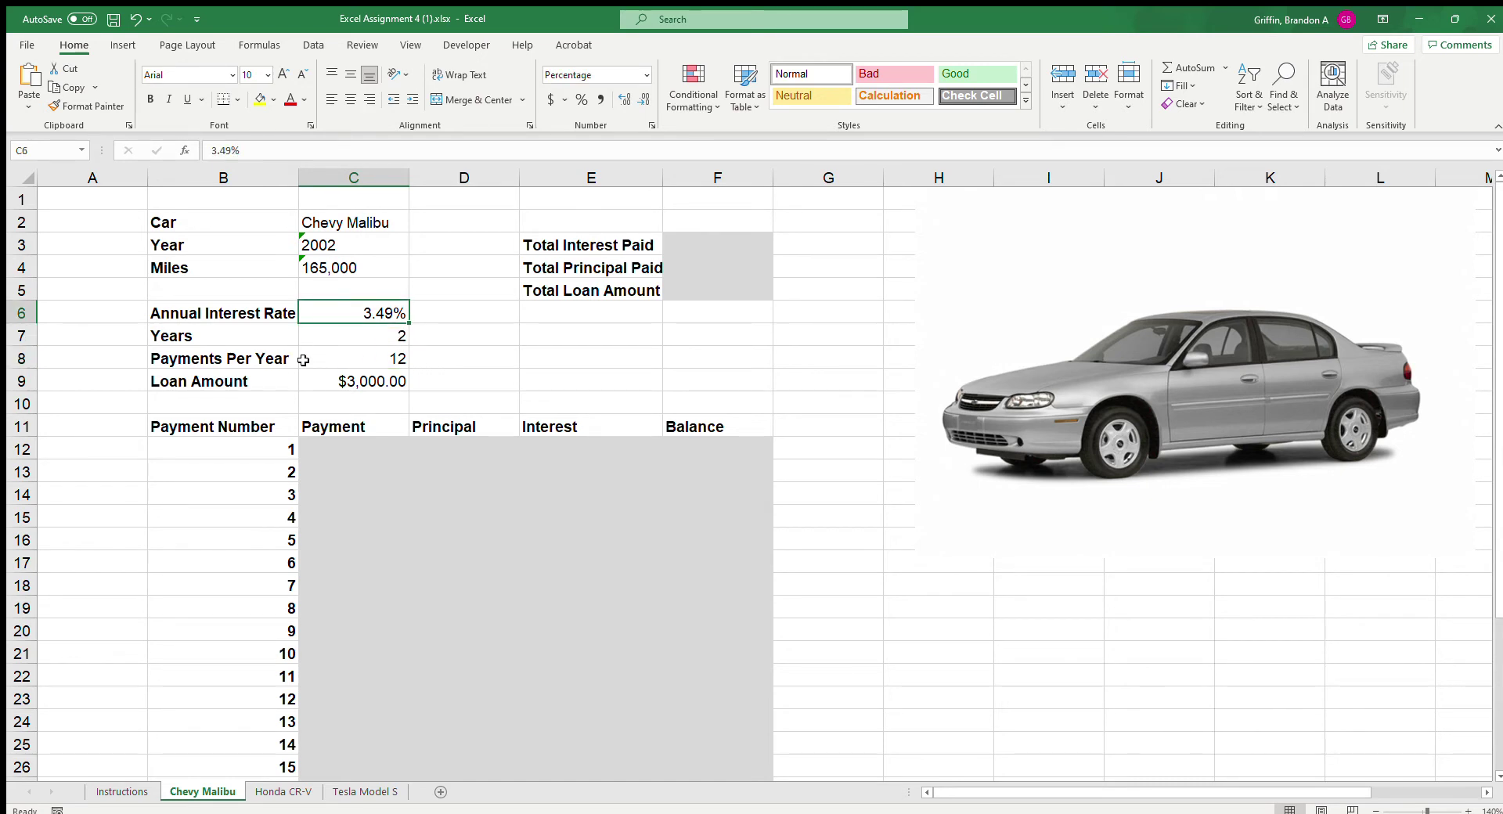
click(22, 403)
Step: Insert a blank row 9 above Loan Amount, undoing a misplaced row first
key(ctrl+shift+plus)
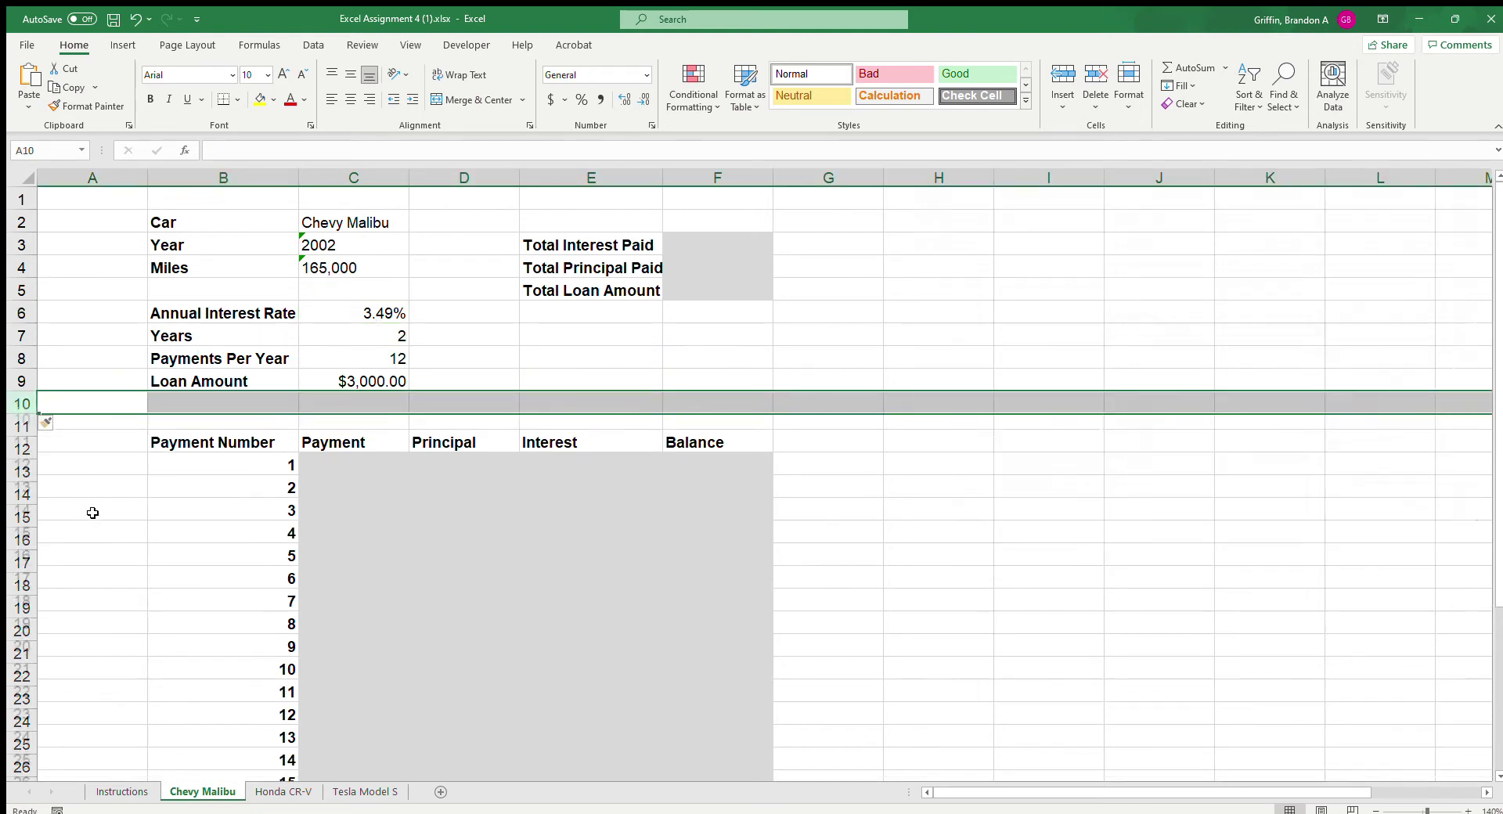
click(232, 403)
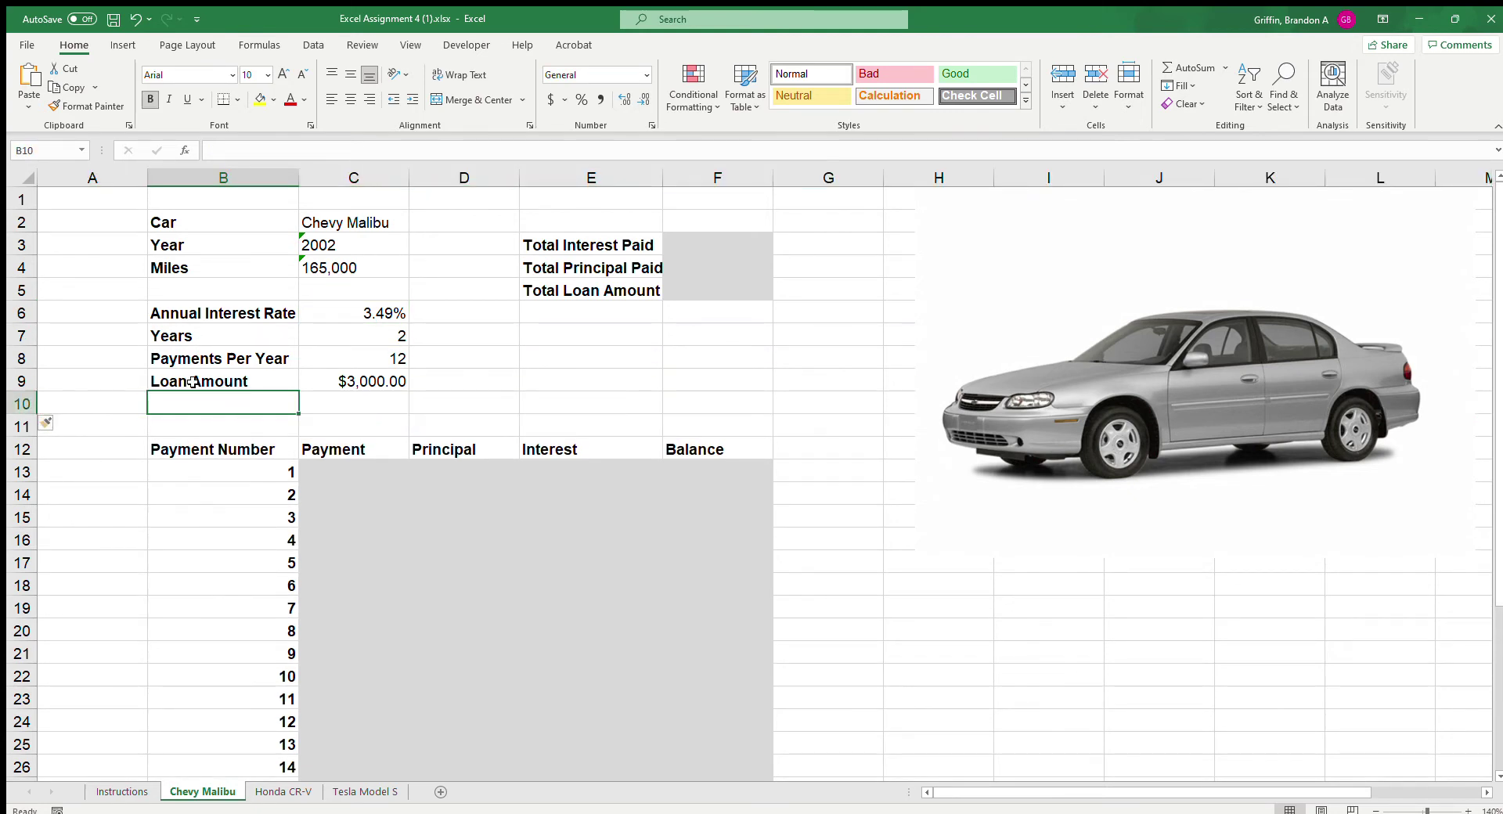
click(136, 19)
click(35, 382)
click(70, 384)
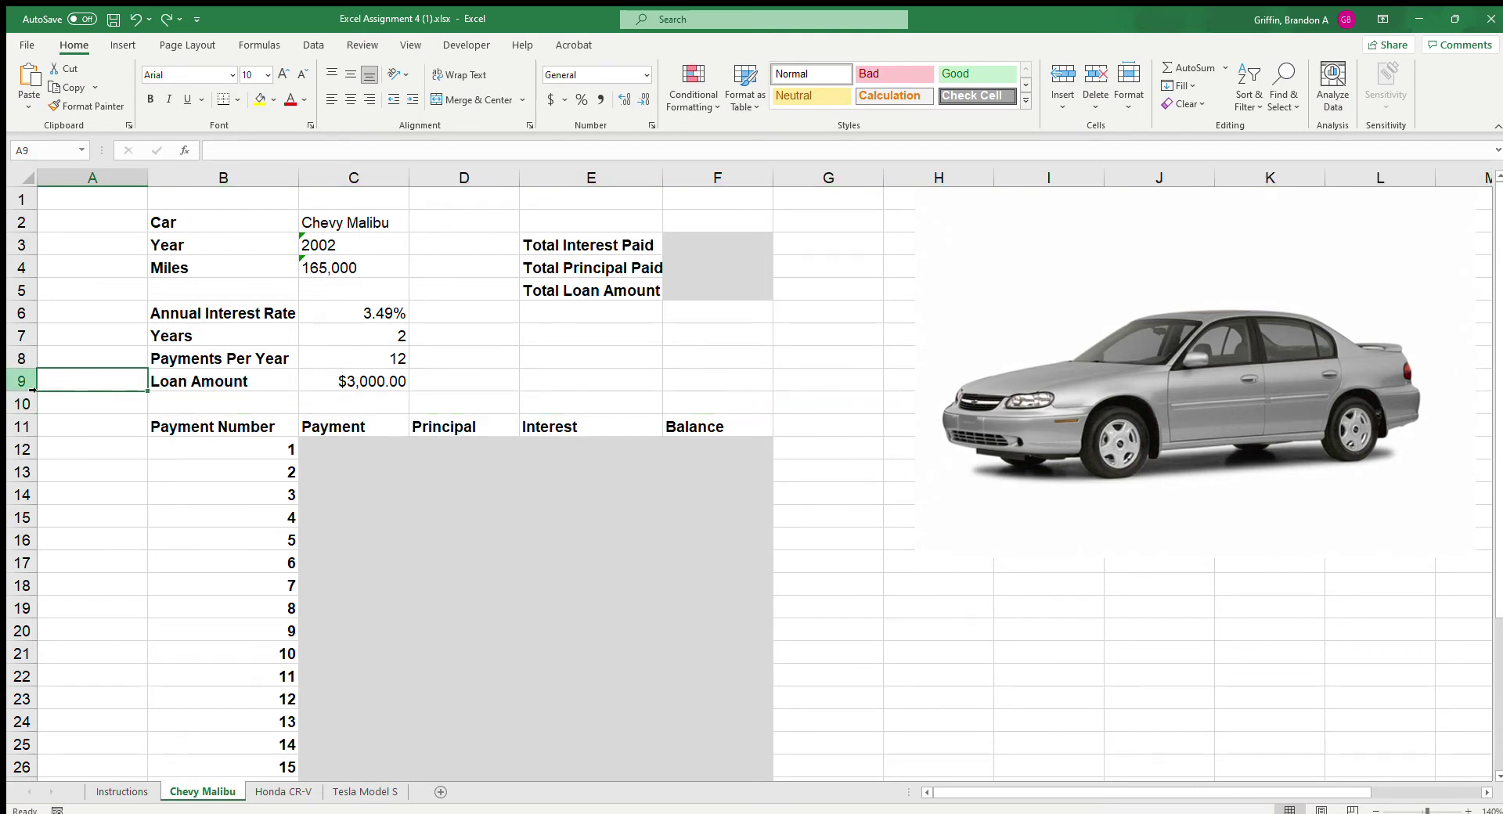
click(34, 383)
key(ctrl+shift+plus)
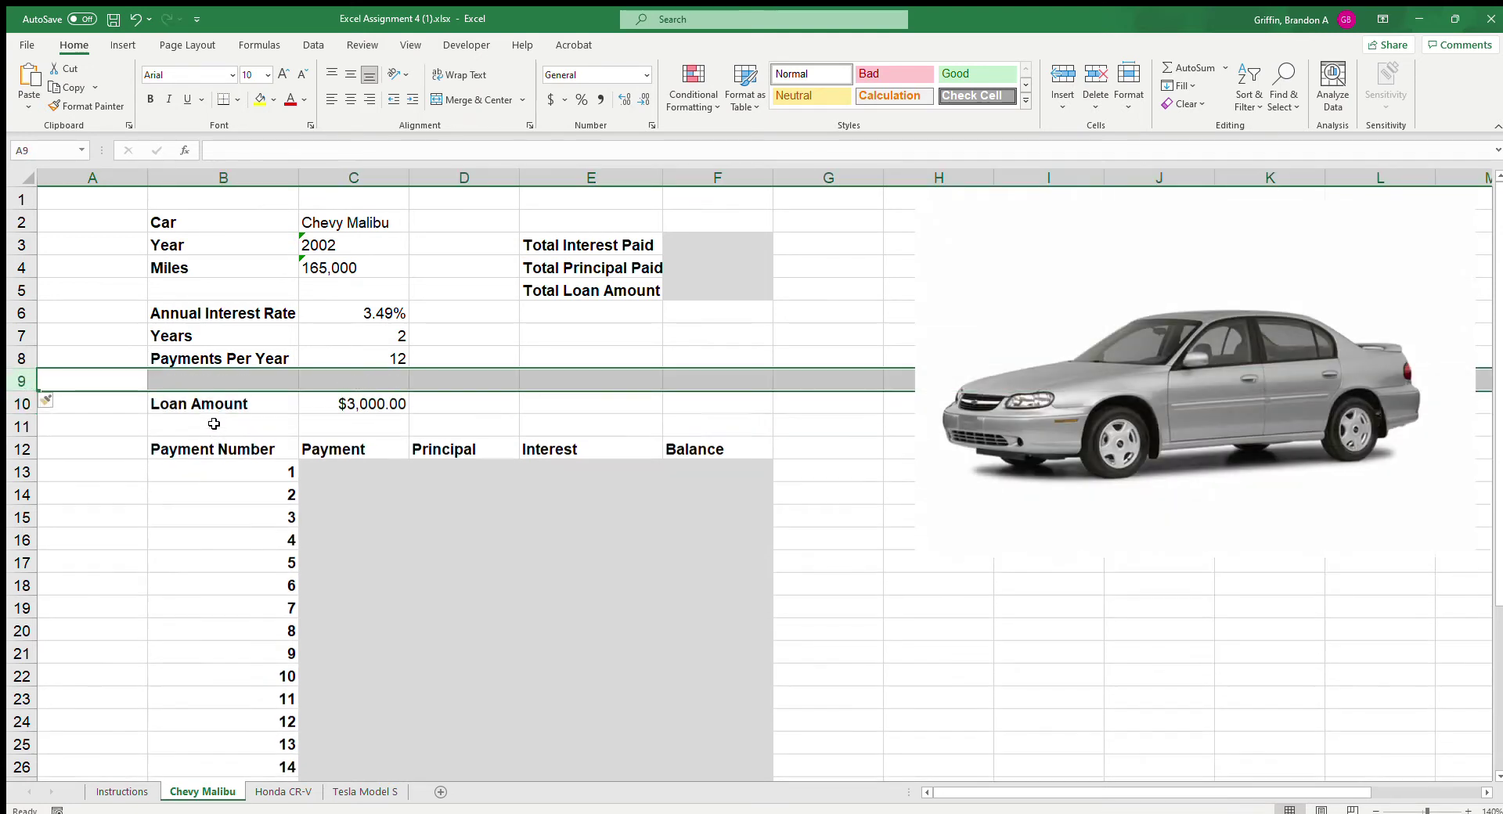
Step: Label cell B9 'Total Payments'
click(223, 381)
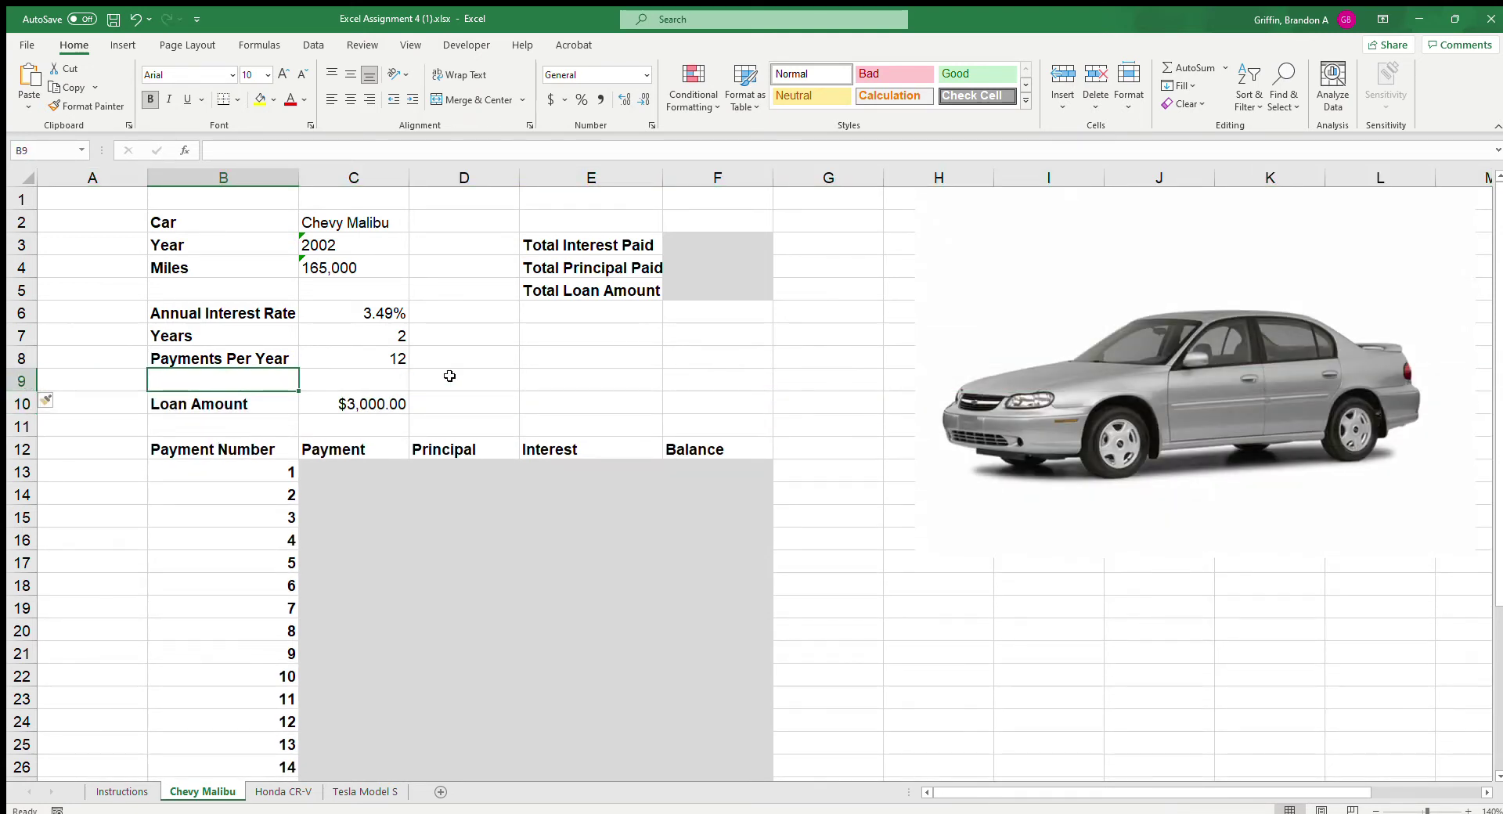
text(Total )
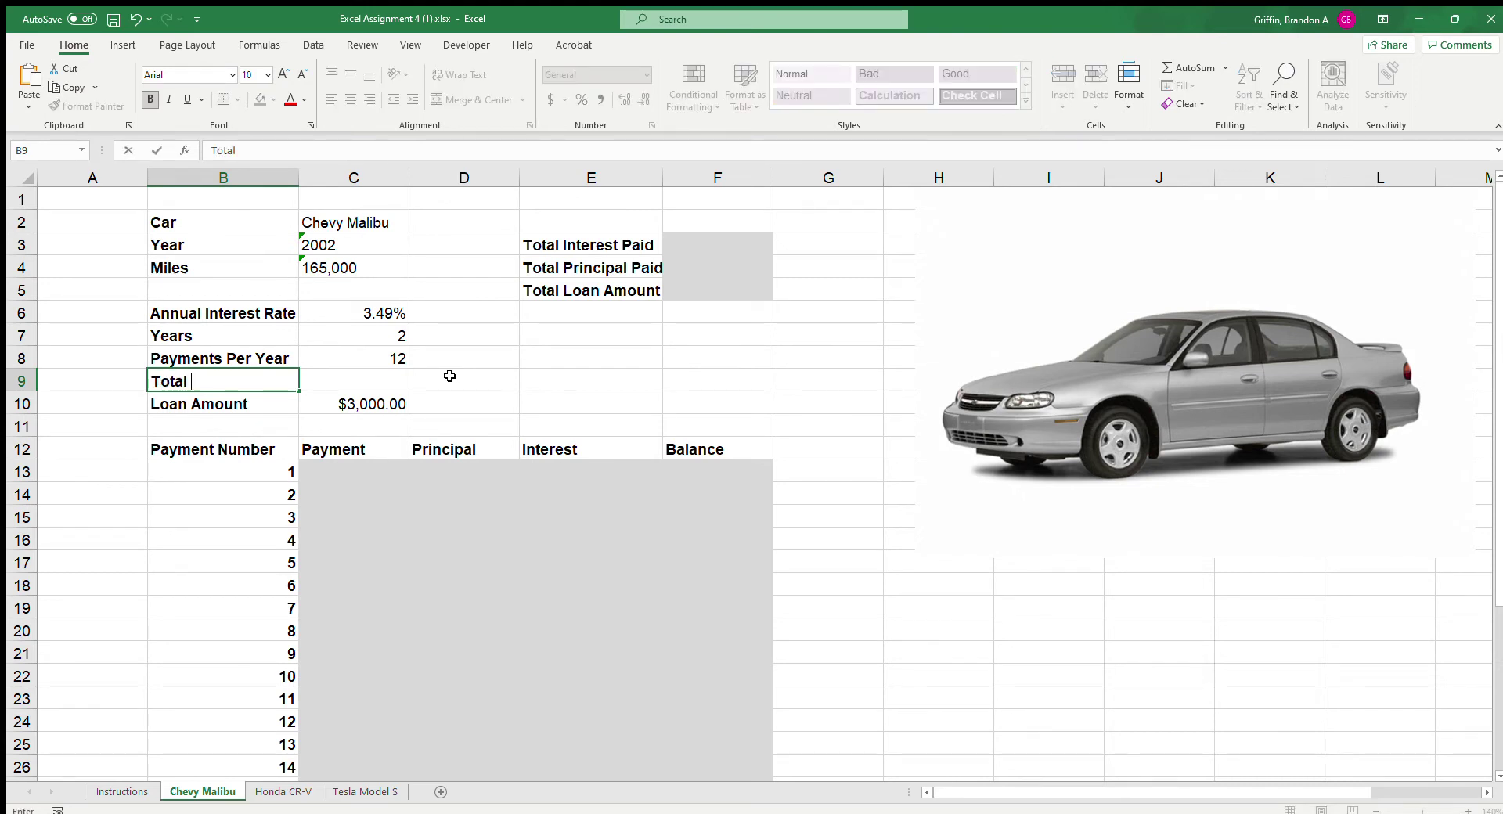
text(Payments)
key(Up)
key(Right)
key(Down)
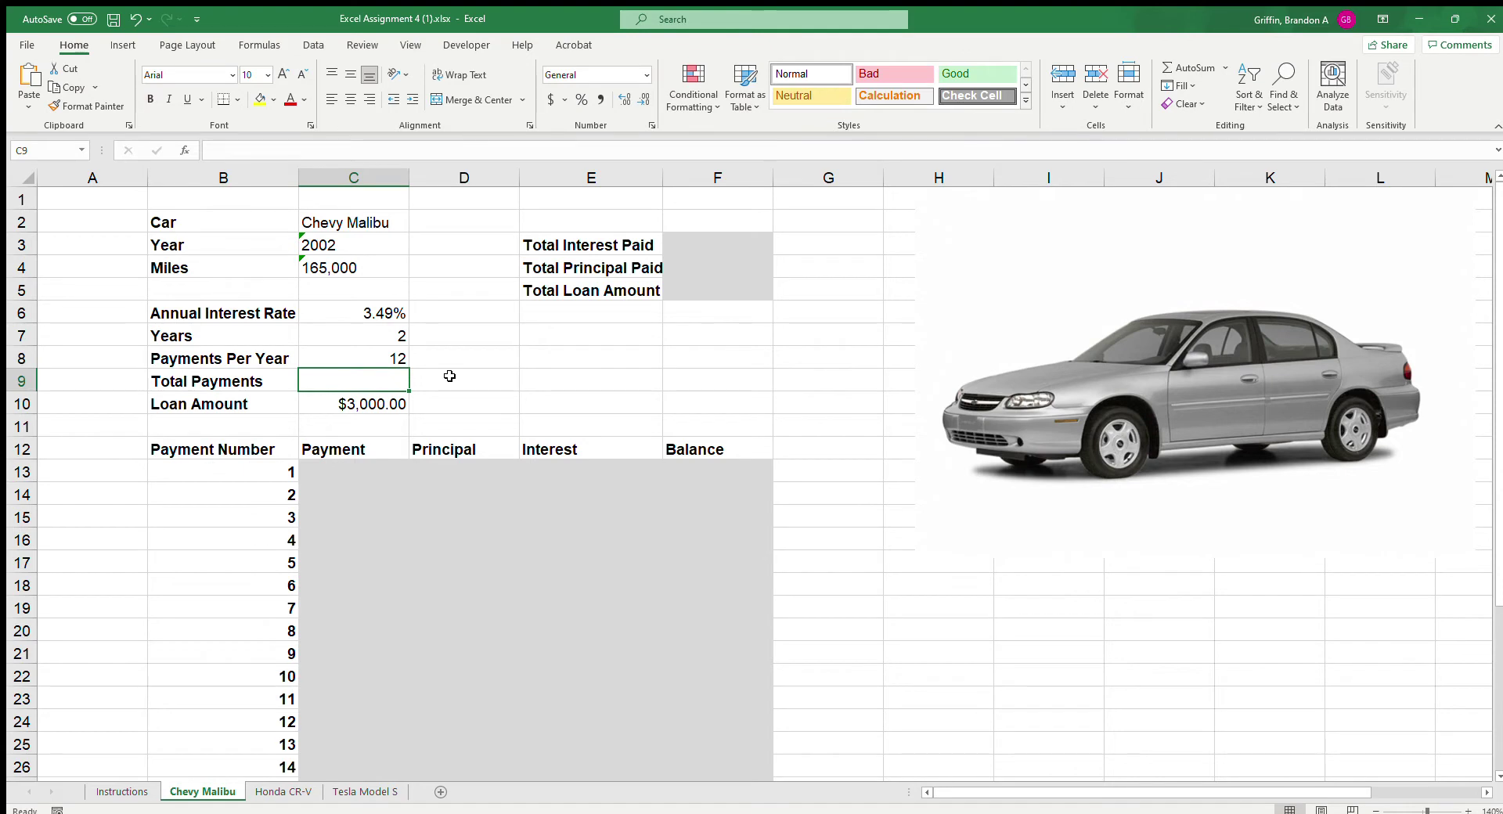
key(Left)
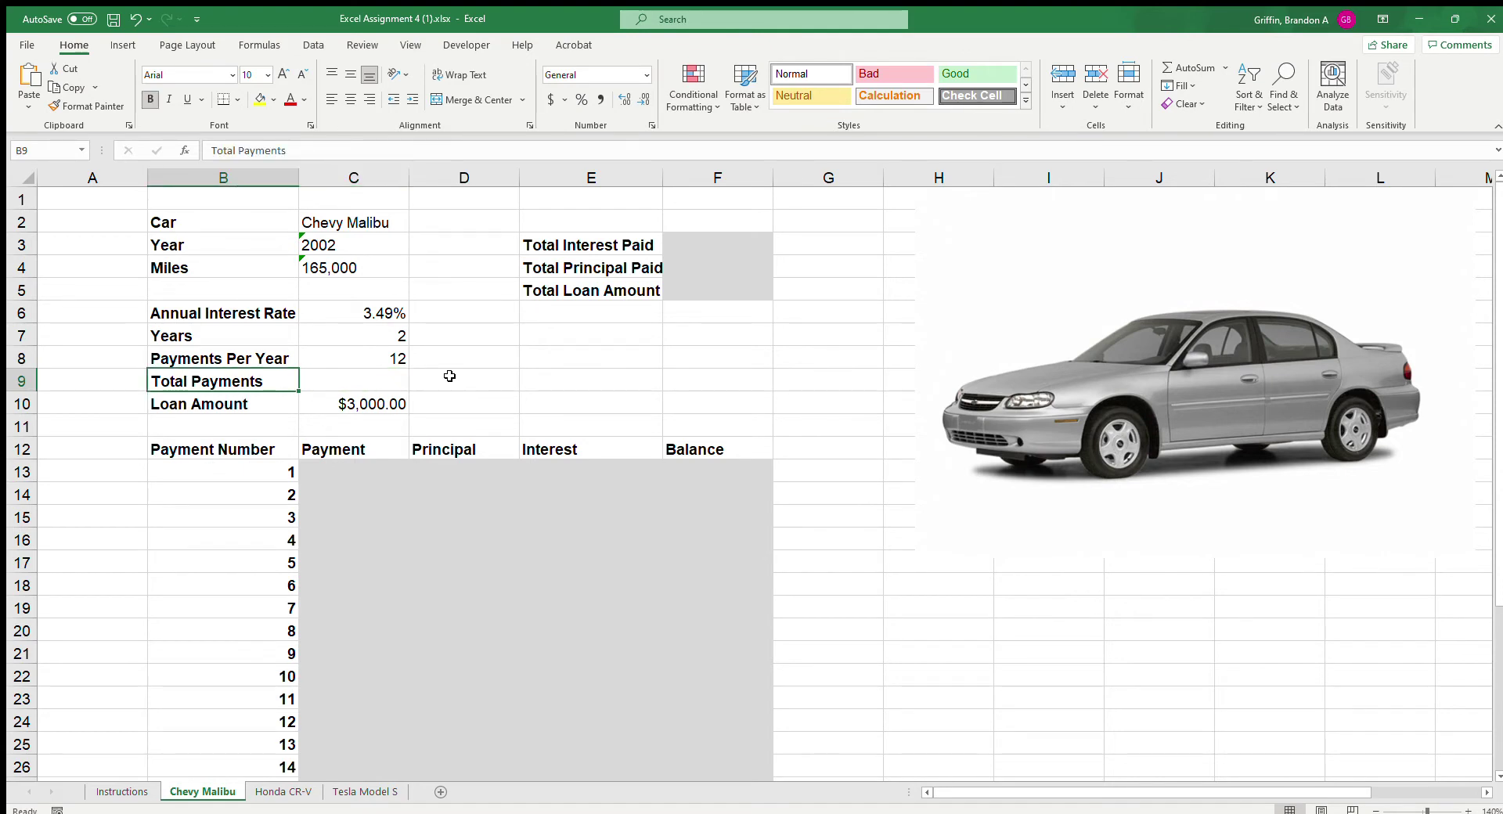
Step: Enter =C7*C8 in C9 to get 24 total payments and make it bold
key(Right)
text(=)
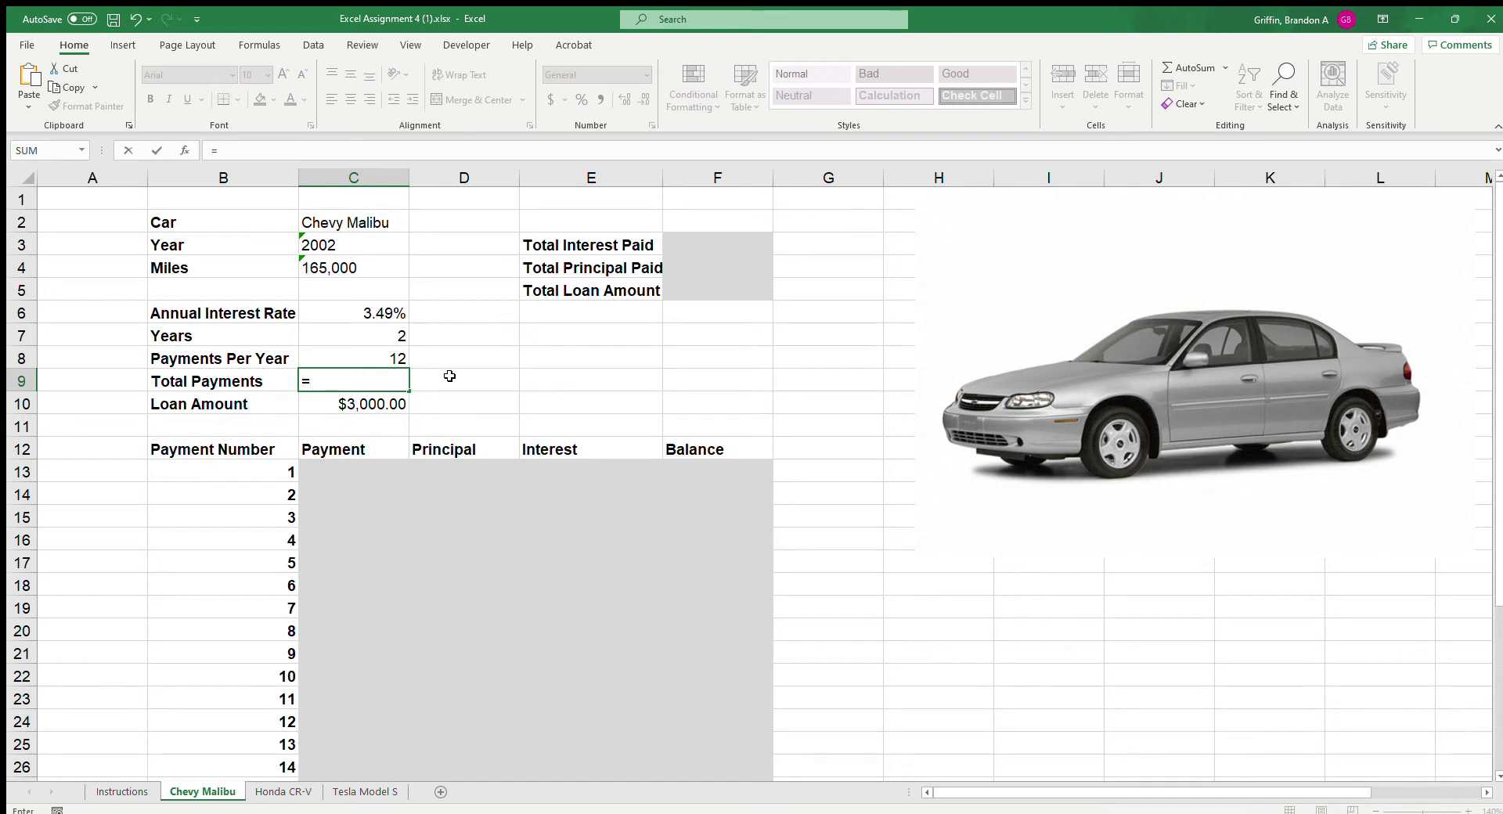
key(Up)
key(Up)
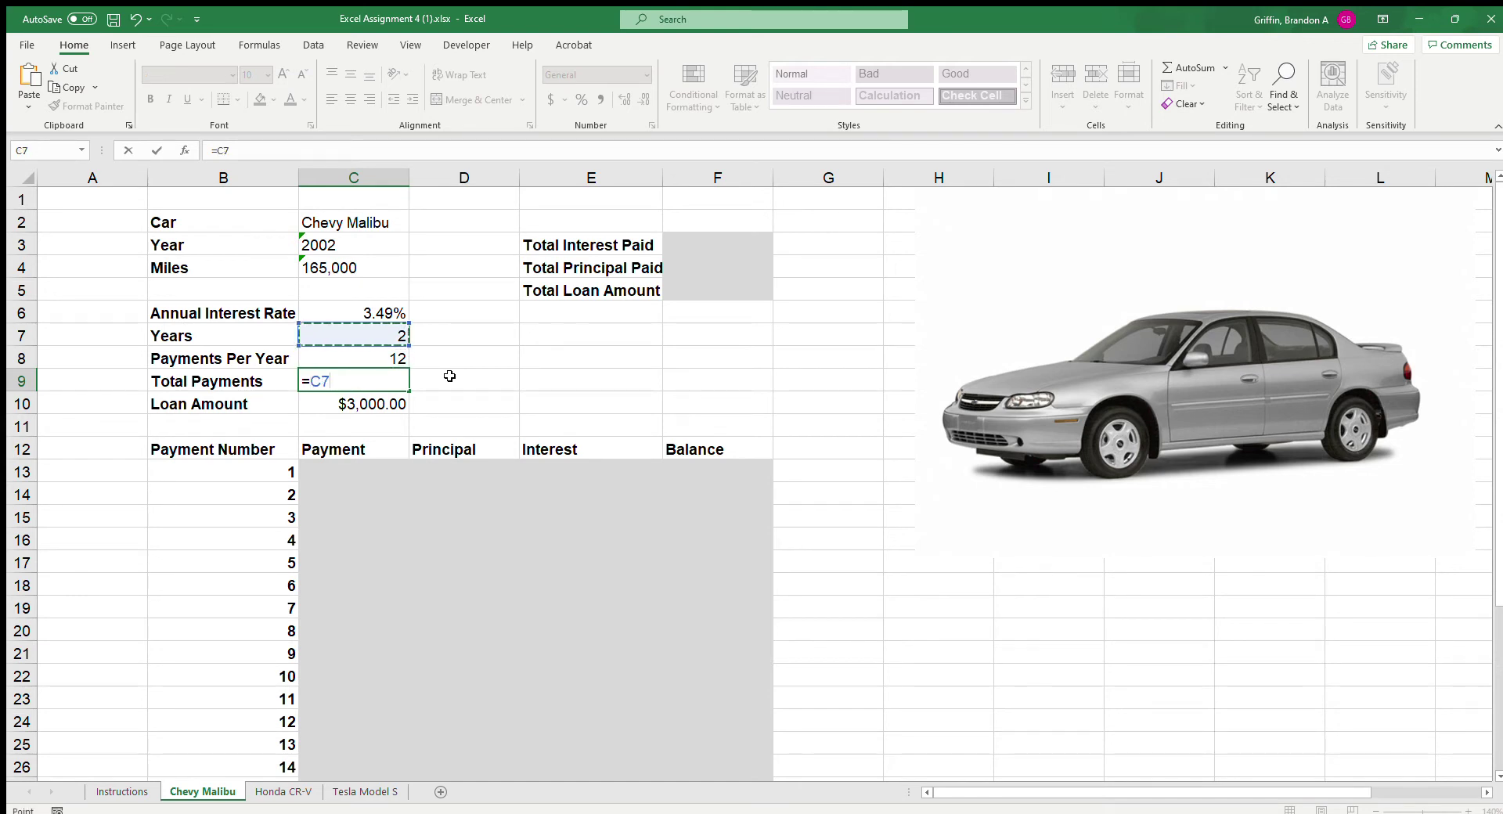
text(*)
key(Up)
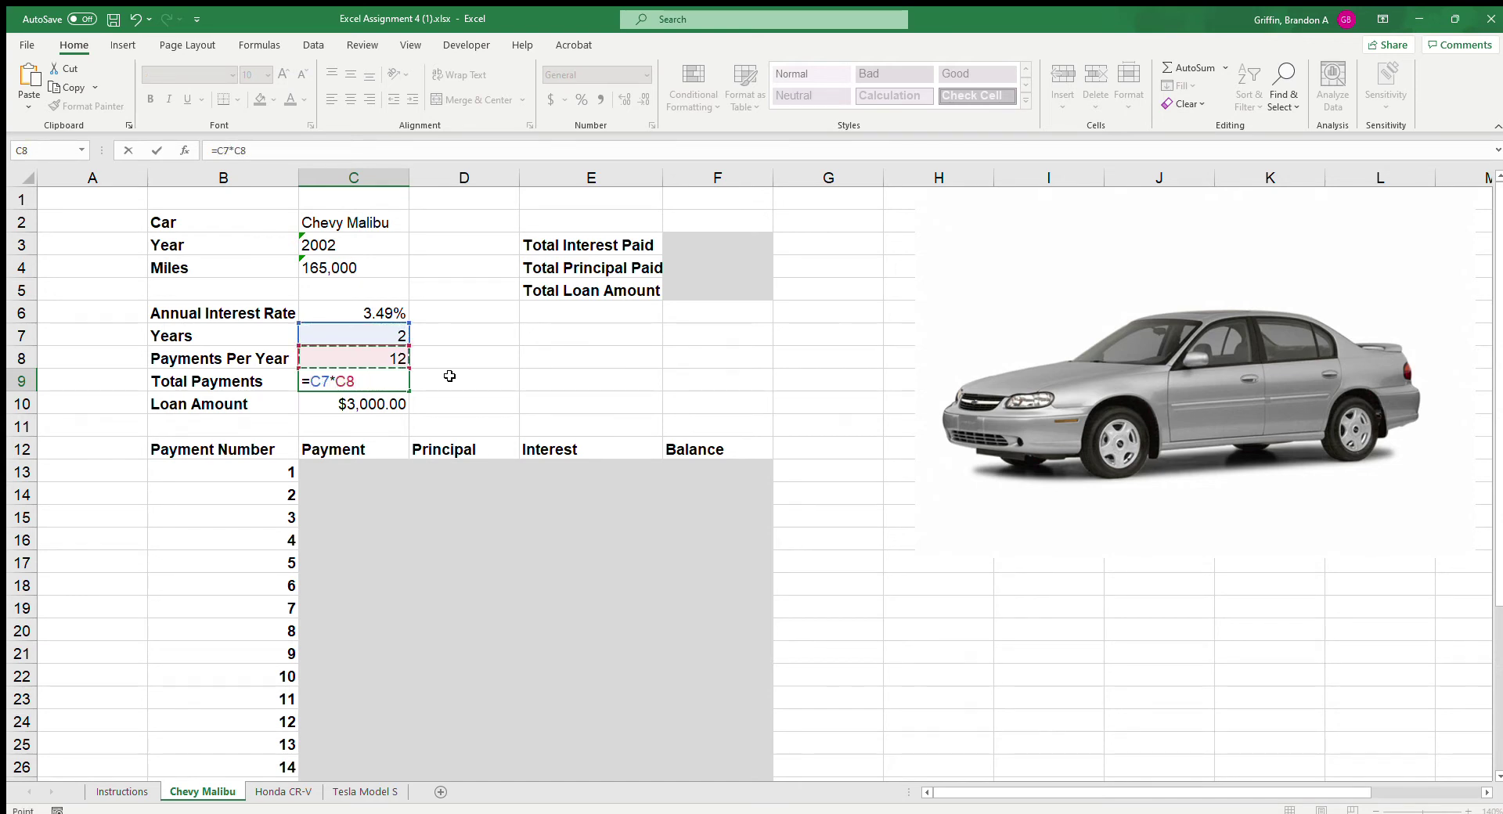
key(Return)
key(Up)
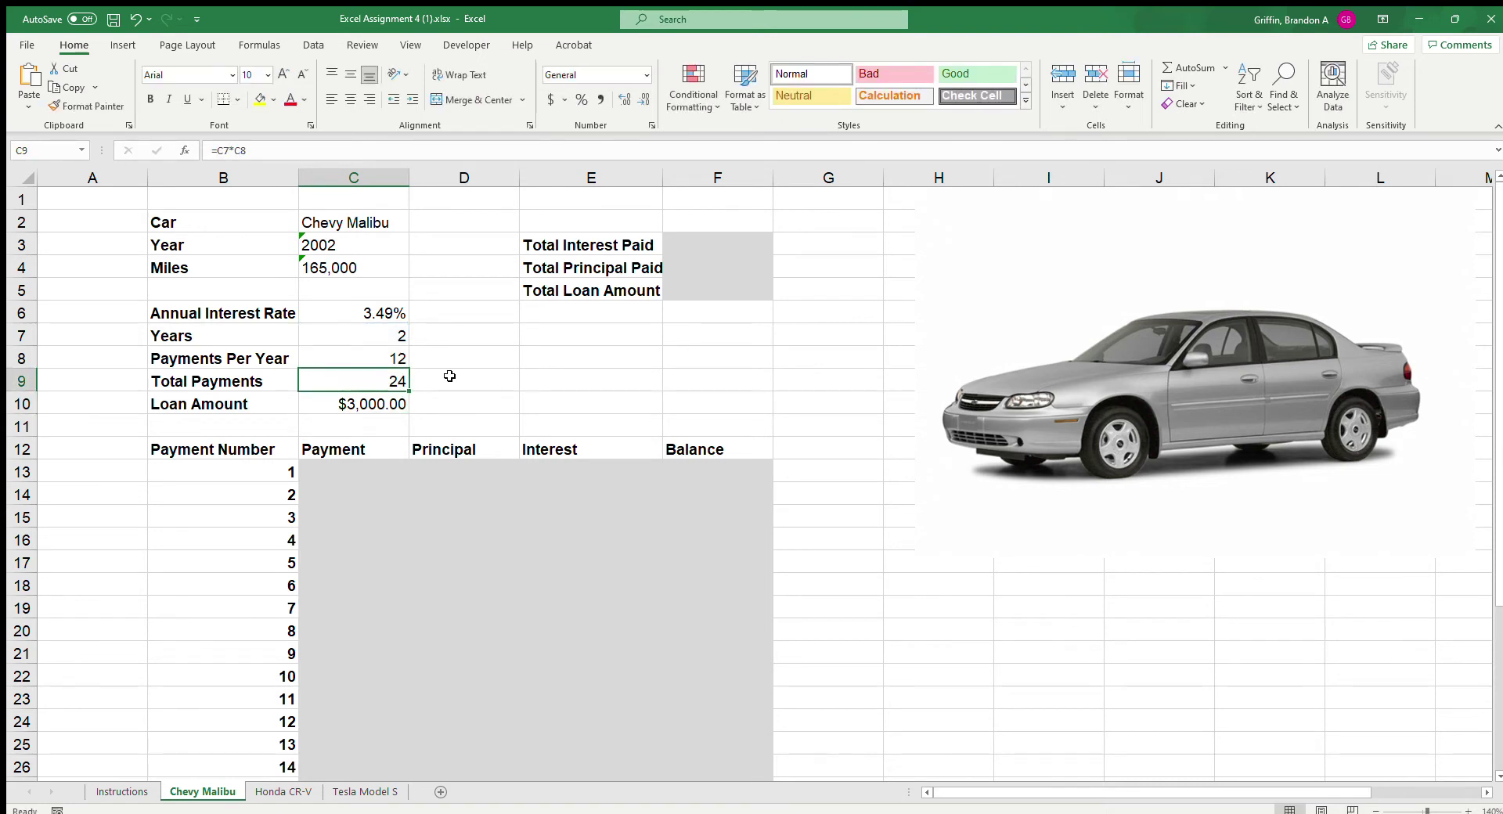
key(ctrl+b)
key(Down)
key(Up)
click(368, 472)
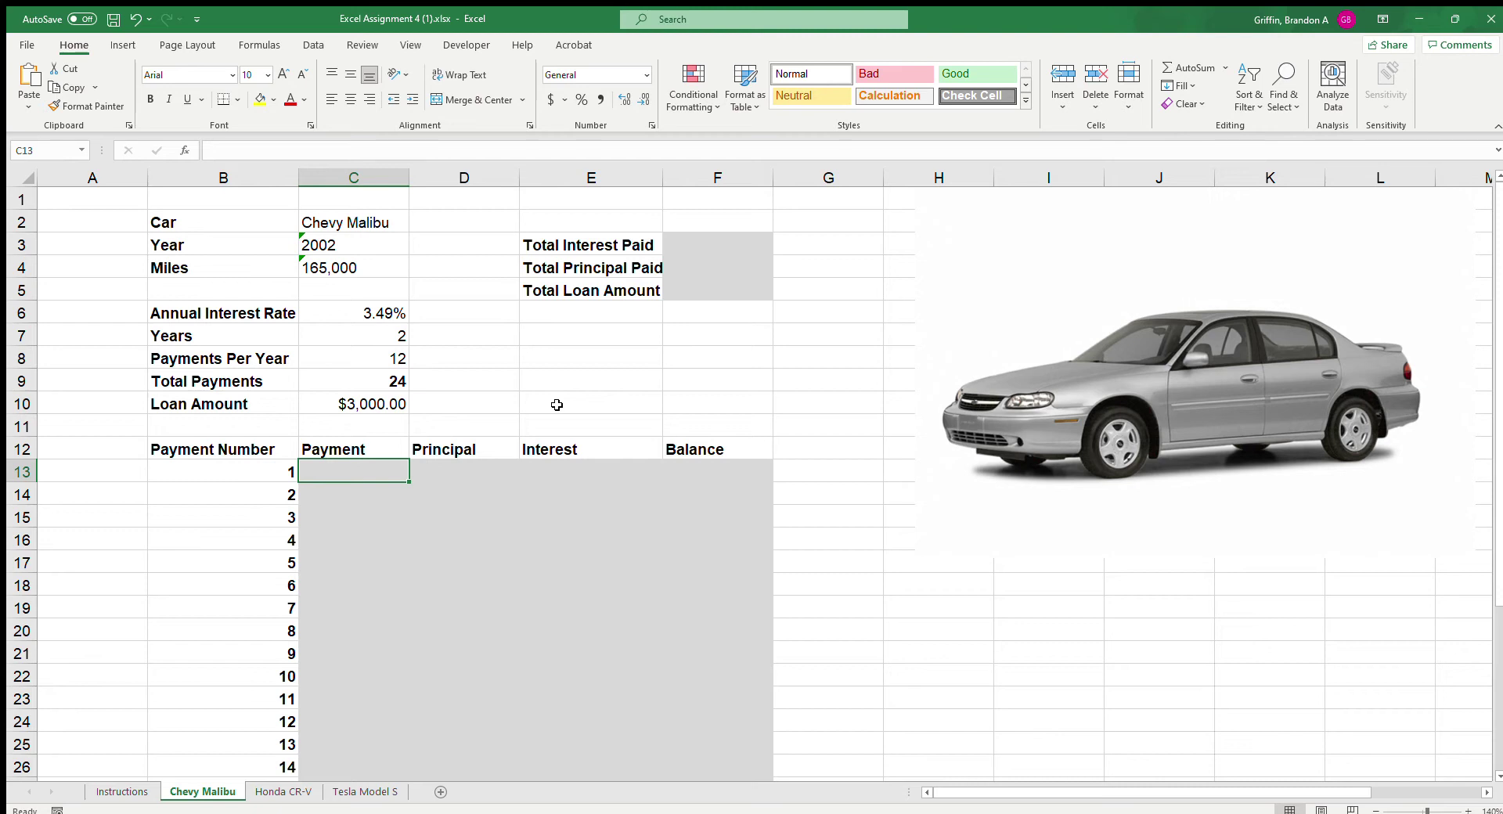
text(=-PMT)
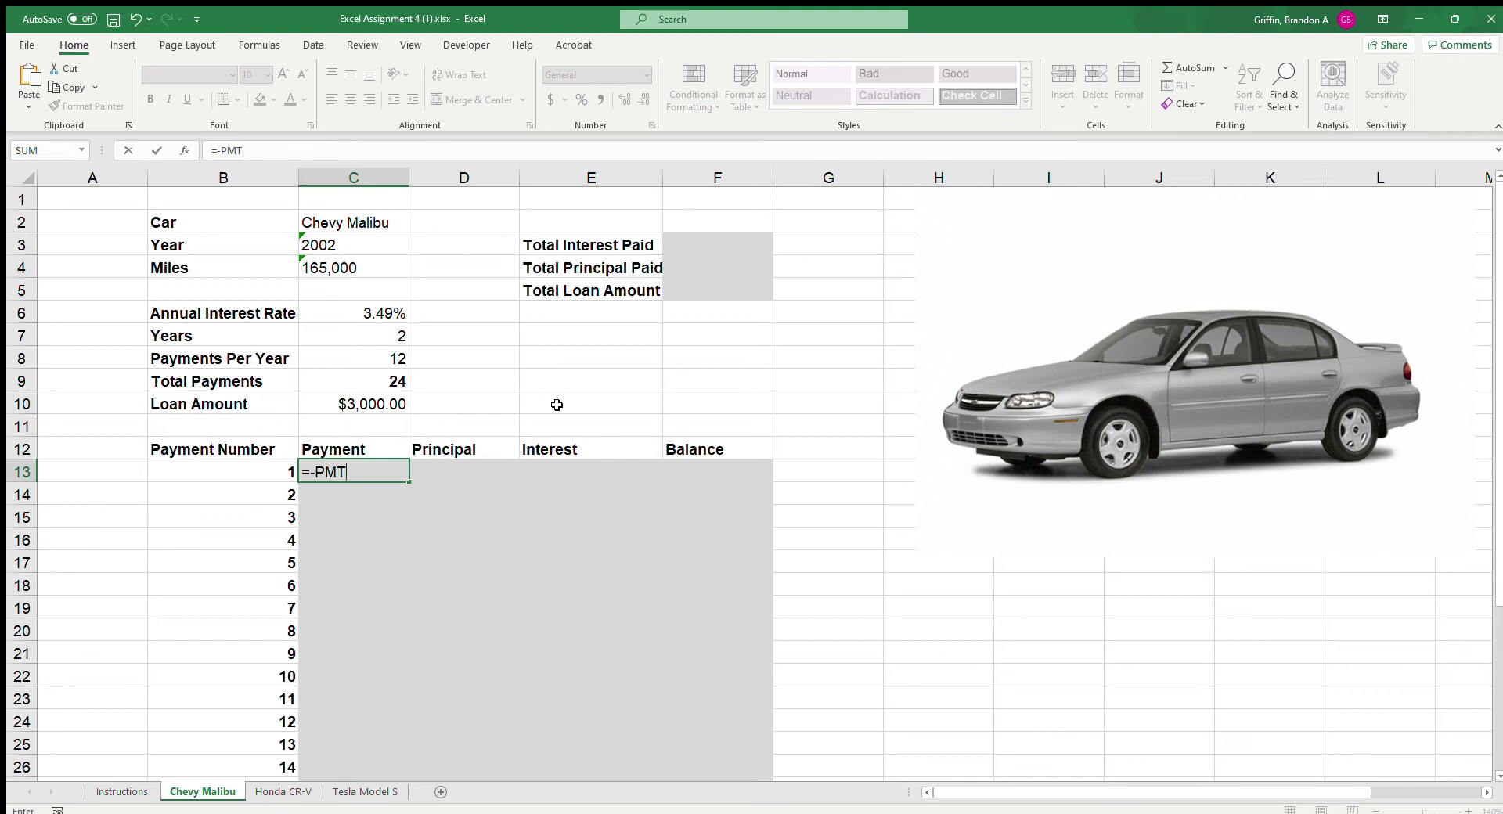
text(()
key(BackSpace)
key(BackSpace)
key(BackSpace)
key(BackSpace)
key(BackSpace)
key(BackSpace)
key(Return)
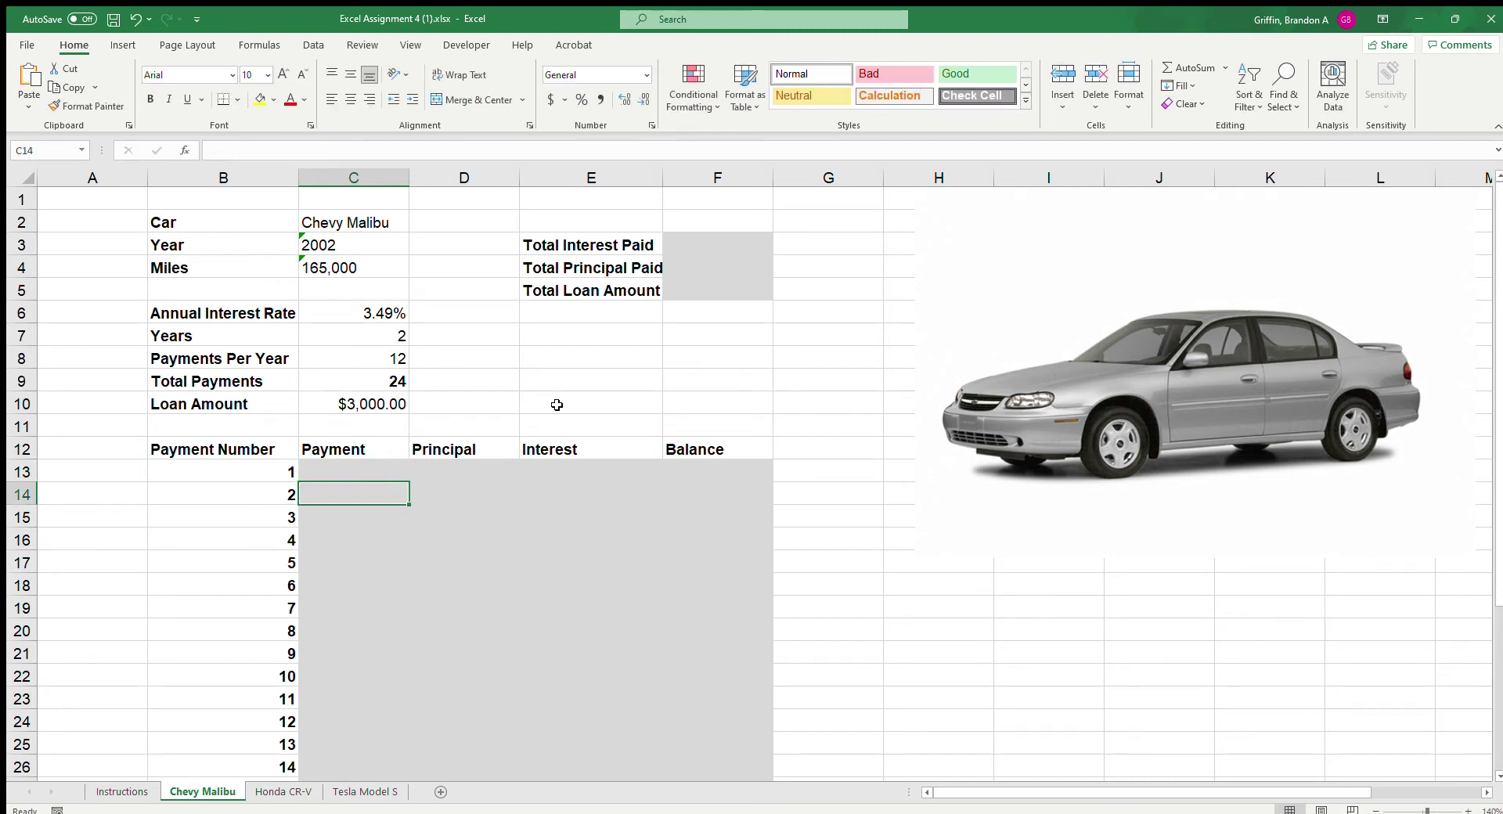
click(392, 385)
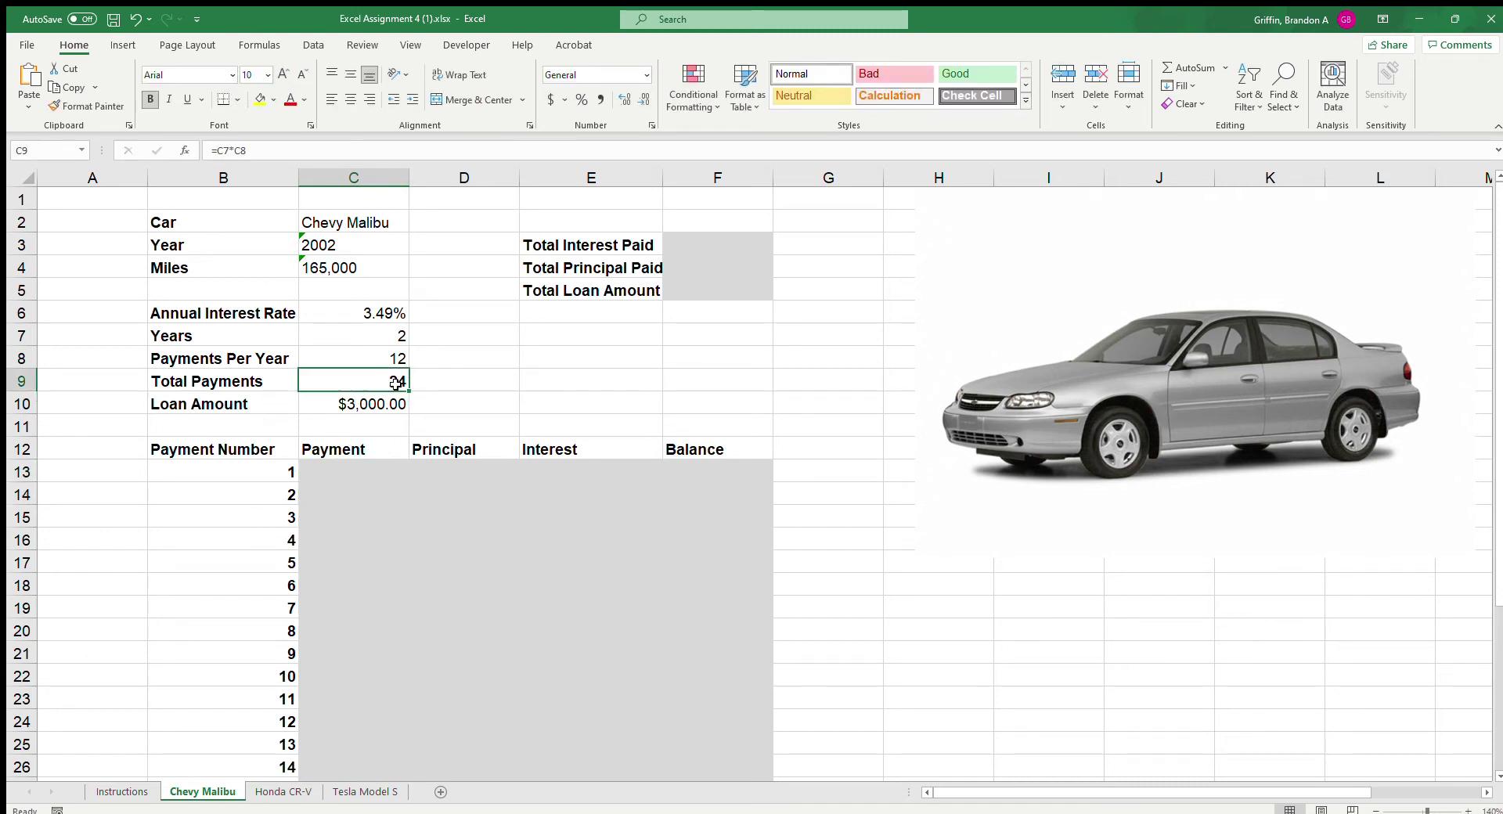
click(290, 453)
scroll(240, 458, down, 1)
scroll(240, 458, down, 5)
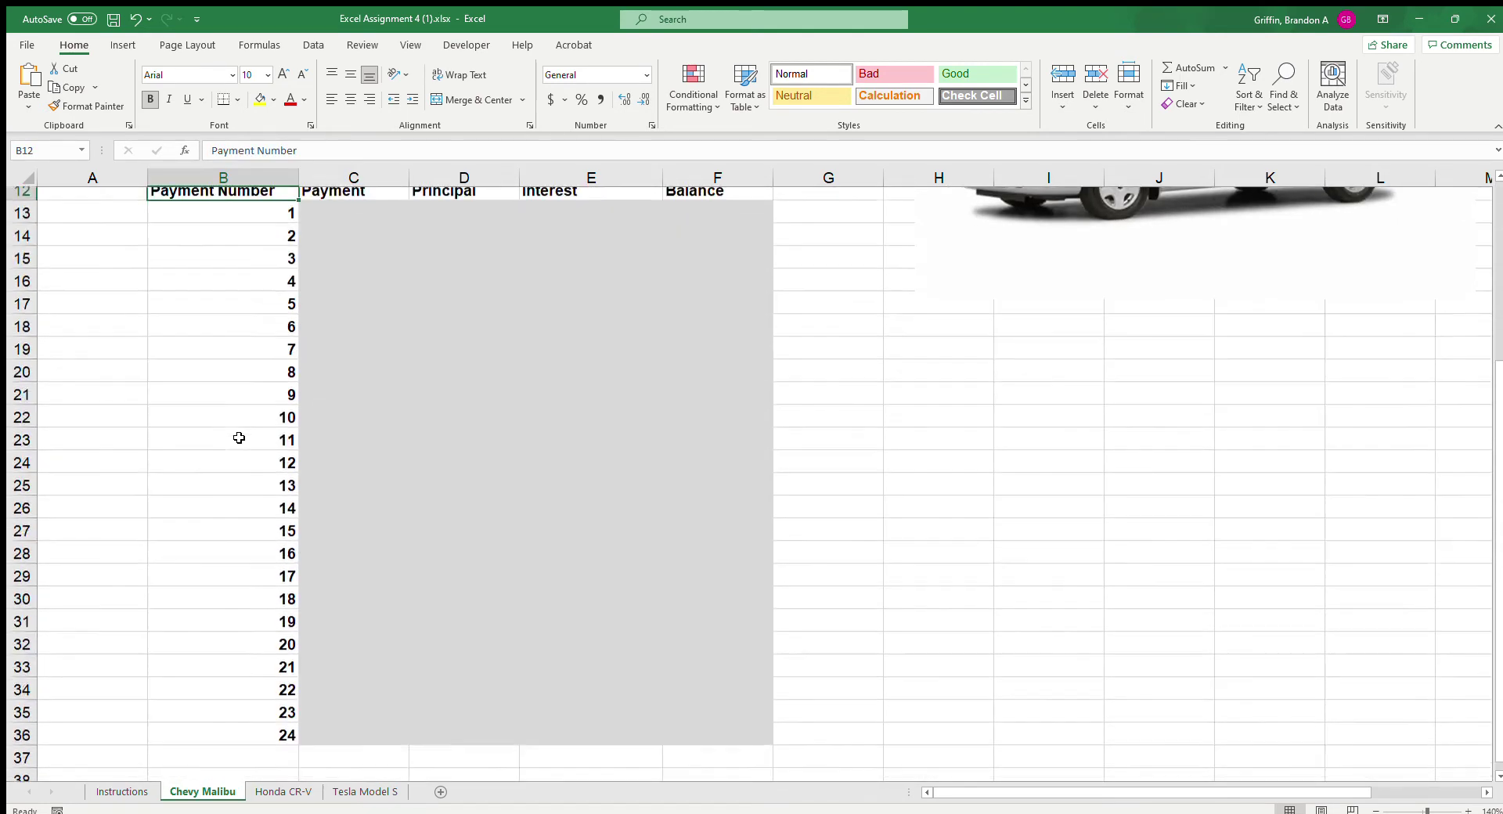
click(244, 656)
scroll(256, 599, up, 5)
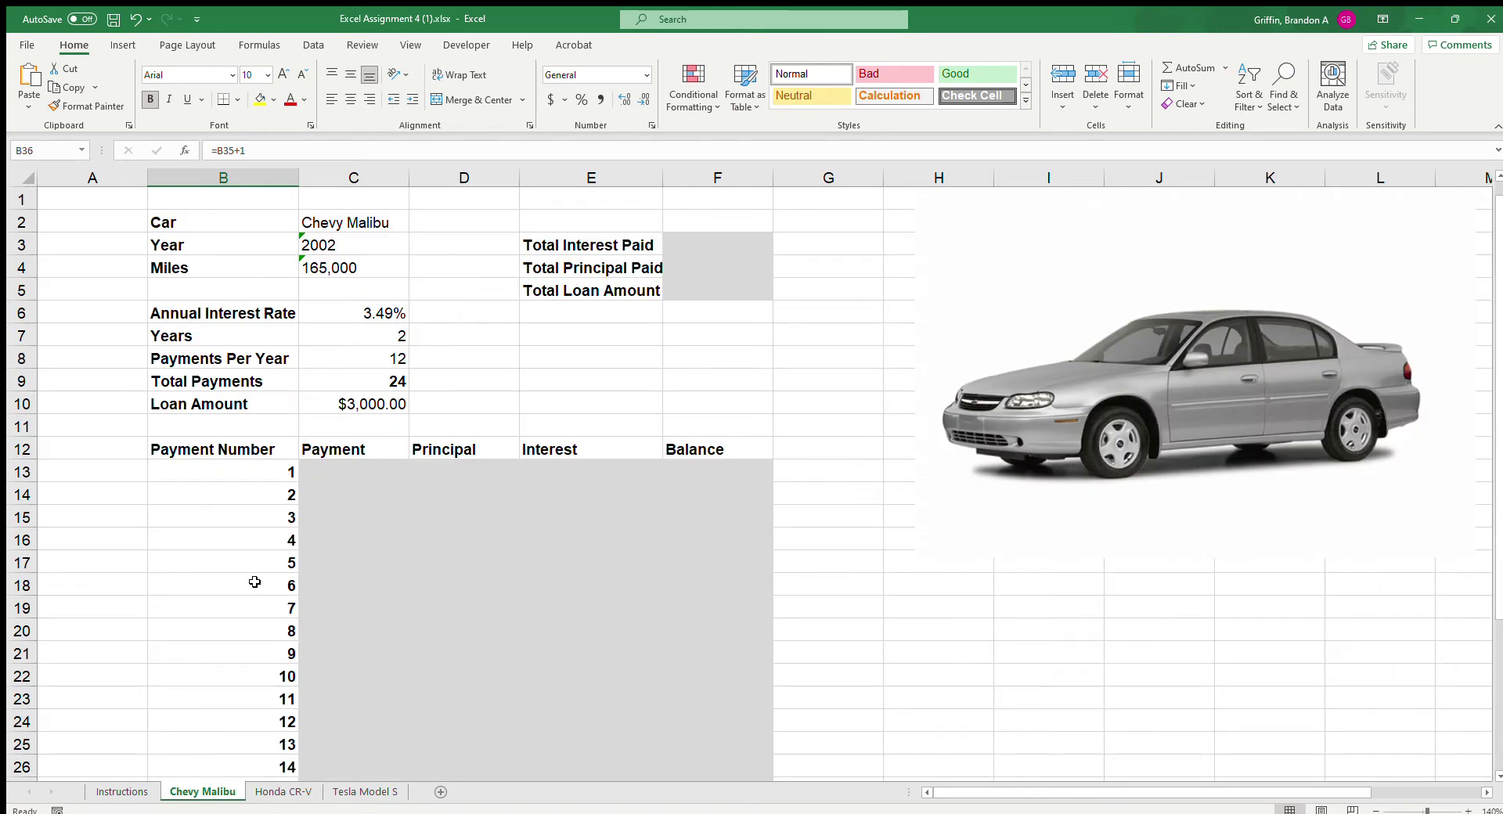
click(336, 479)
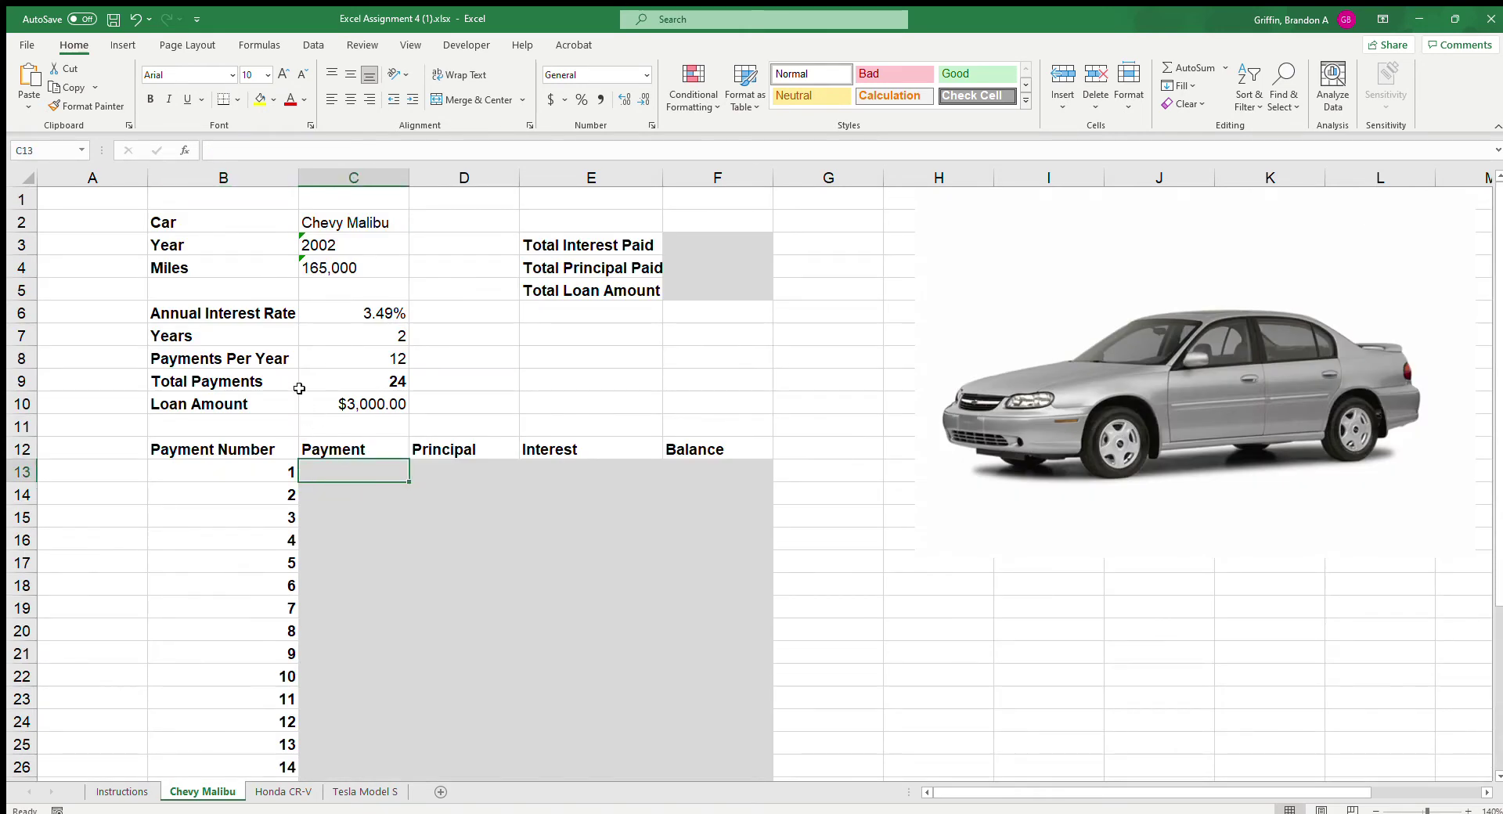
click(283, 313)
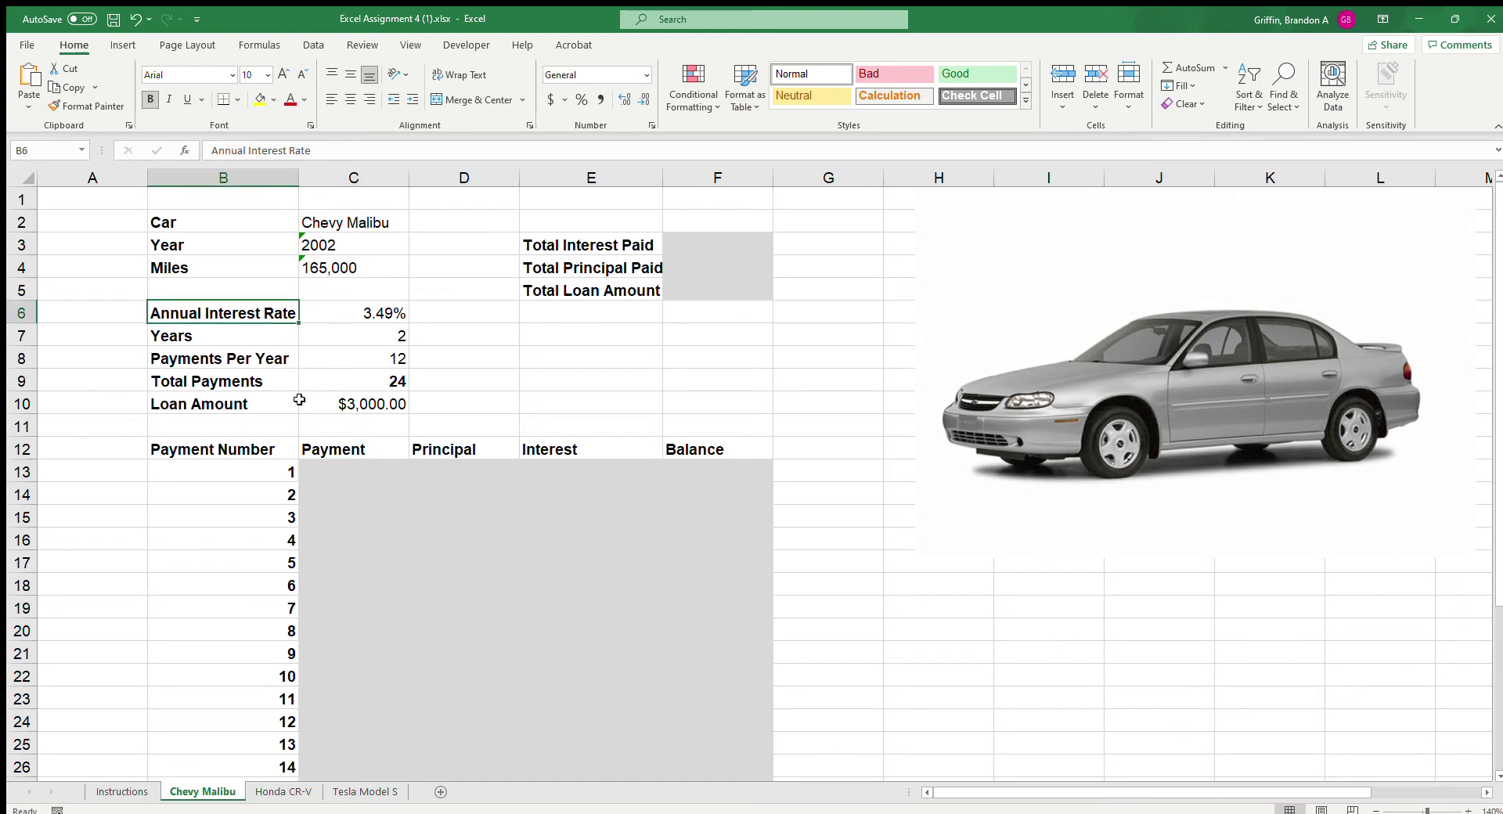
click(331, 314)
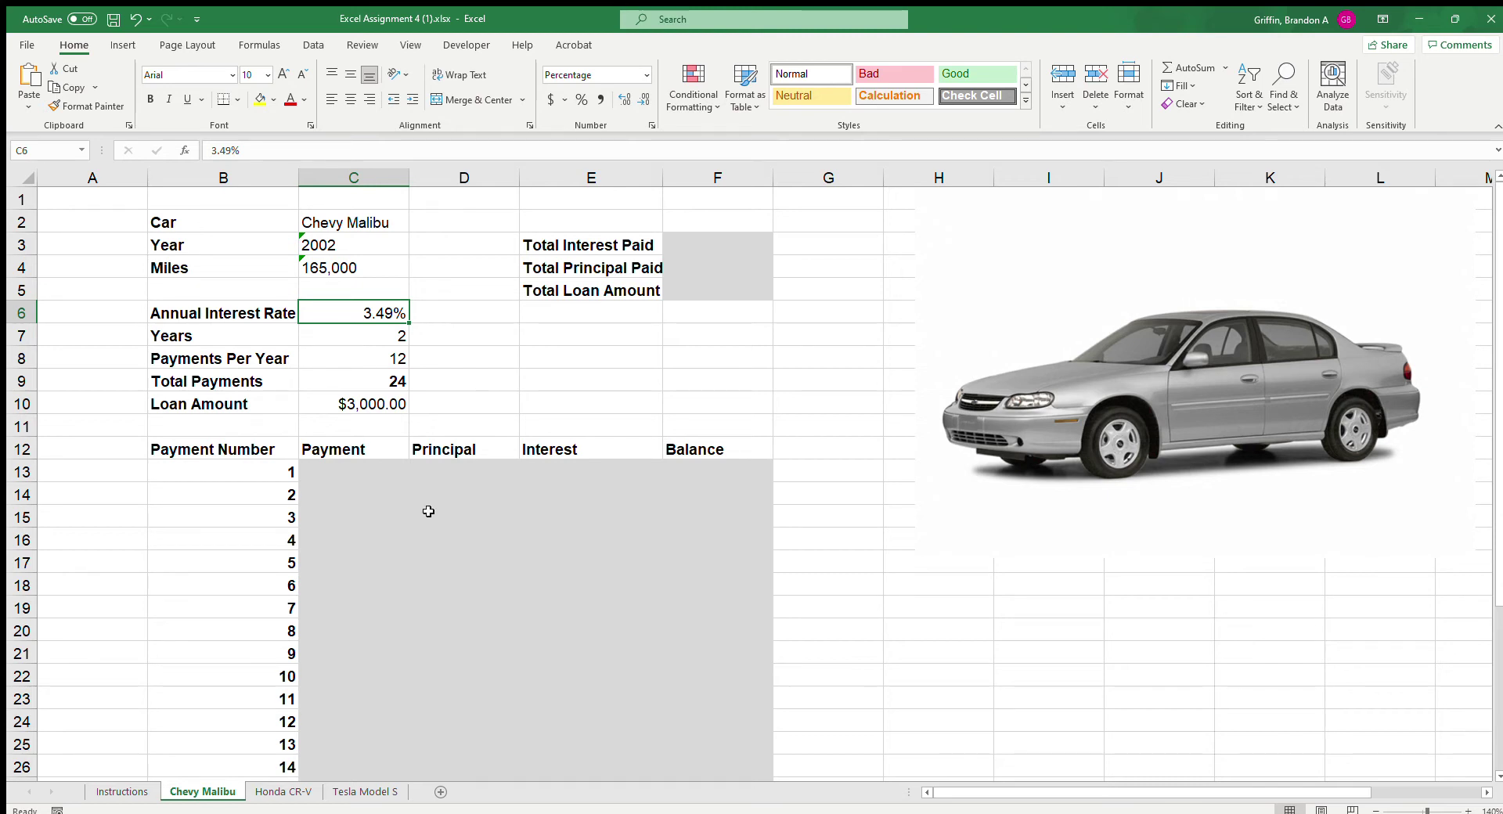
click(370, 465)
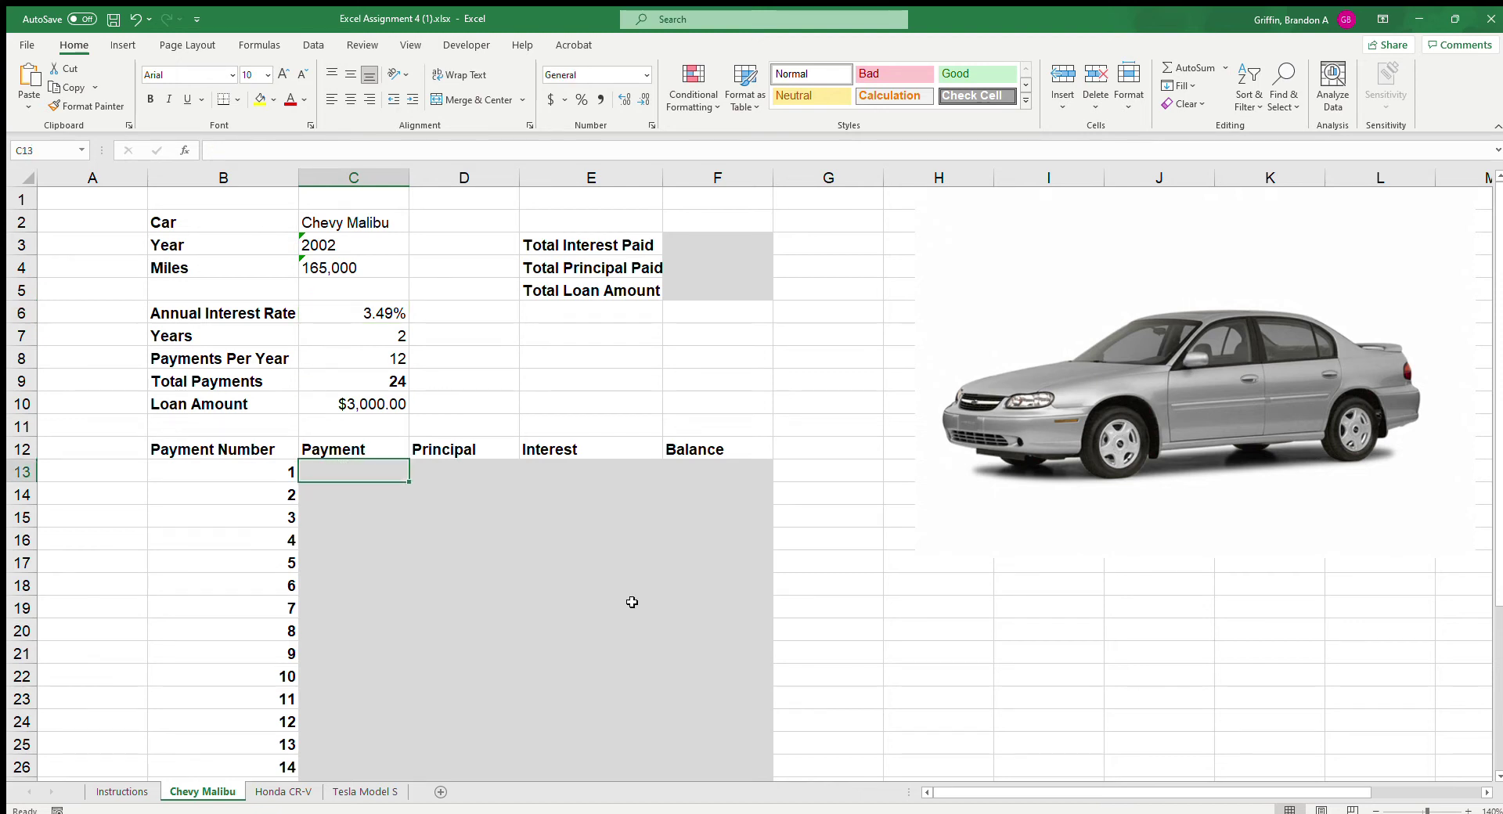
Step: Start the payment formula in C13 as =-PMT($C$6/12 with the rate reference absolute
text(=-PMT()
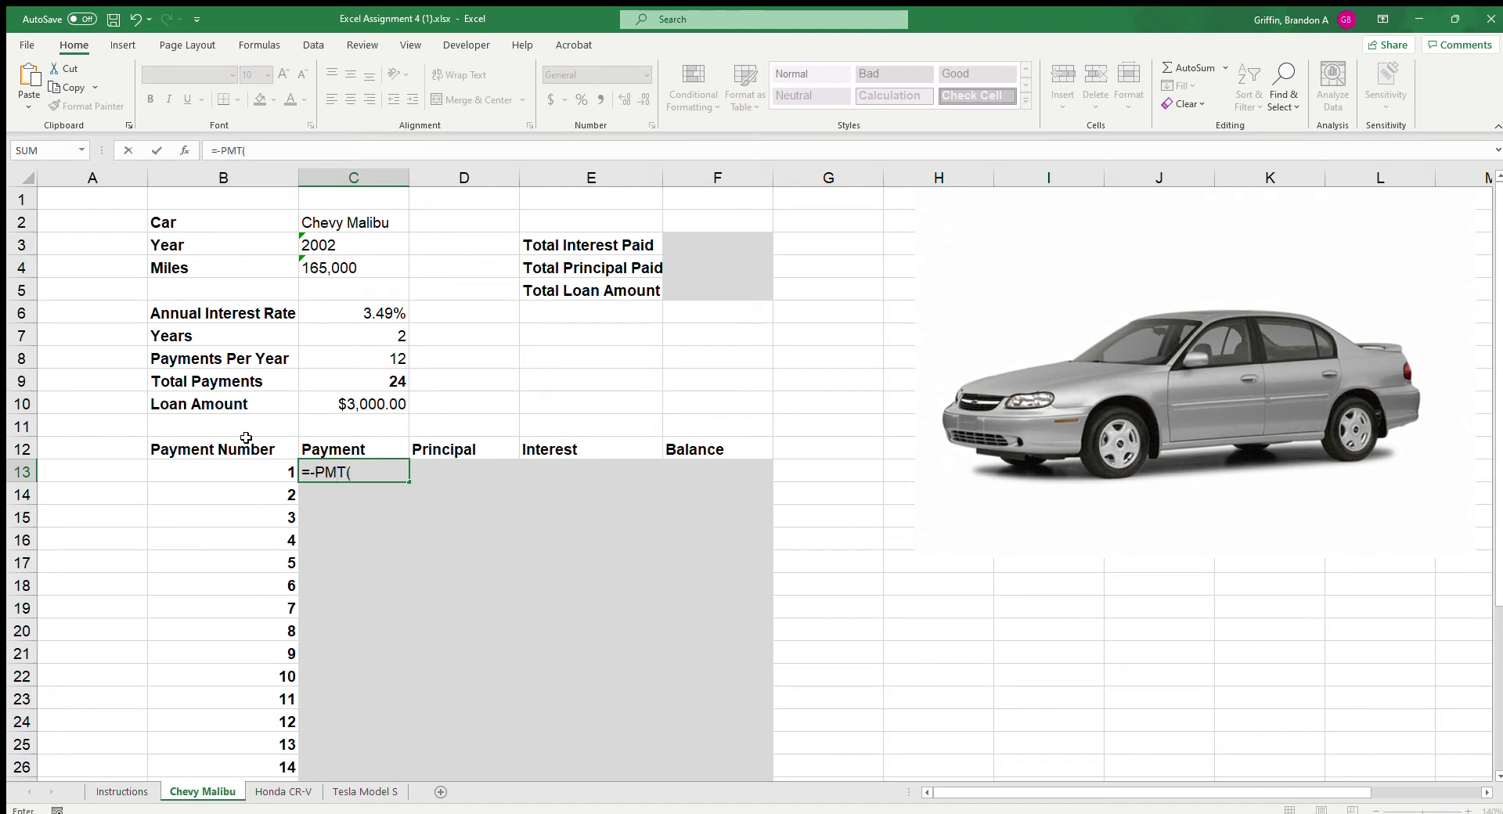
click(329, 312)
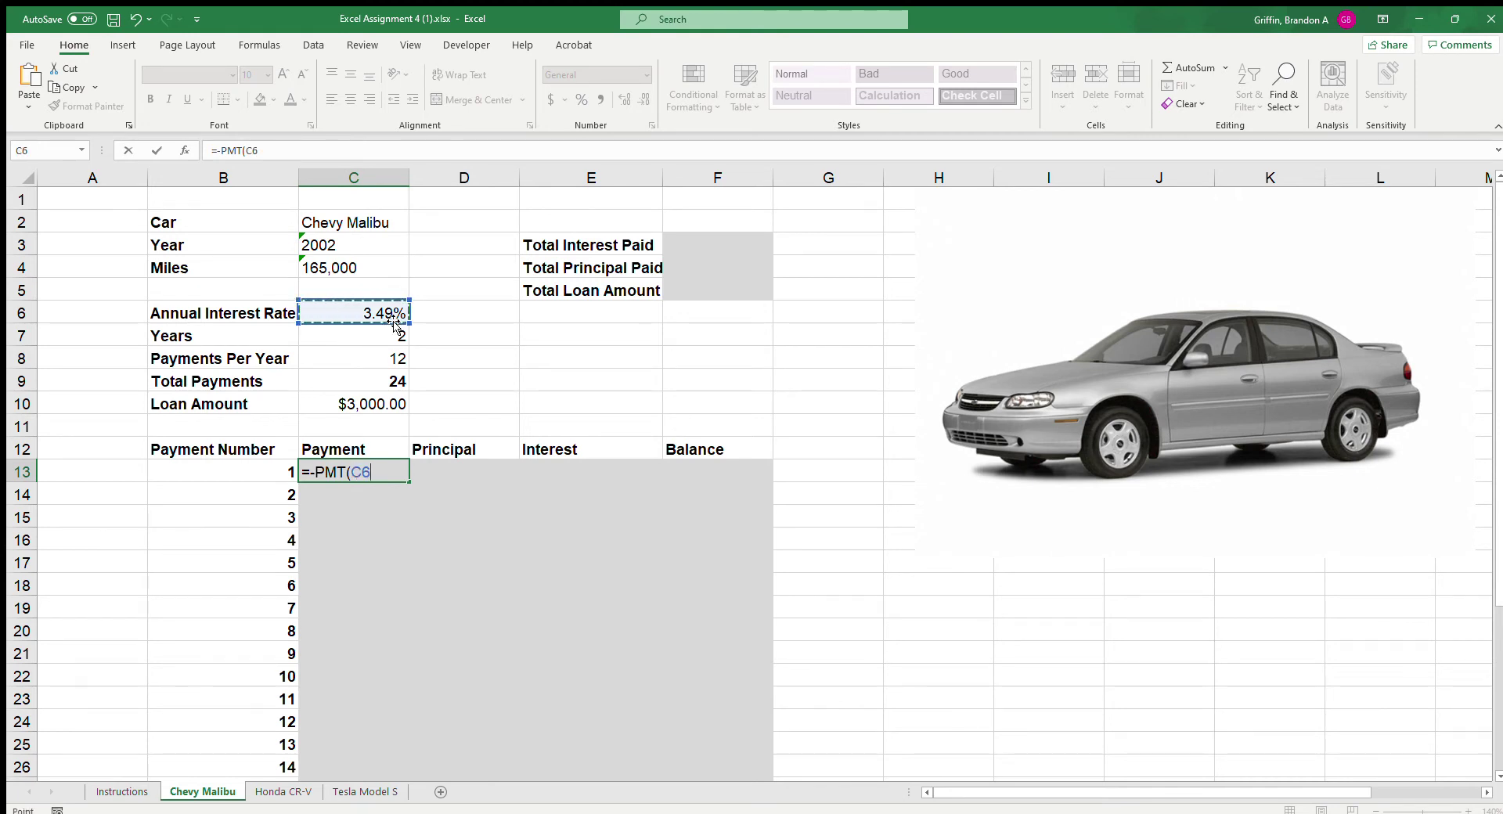
text(/12)
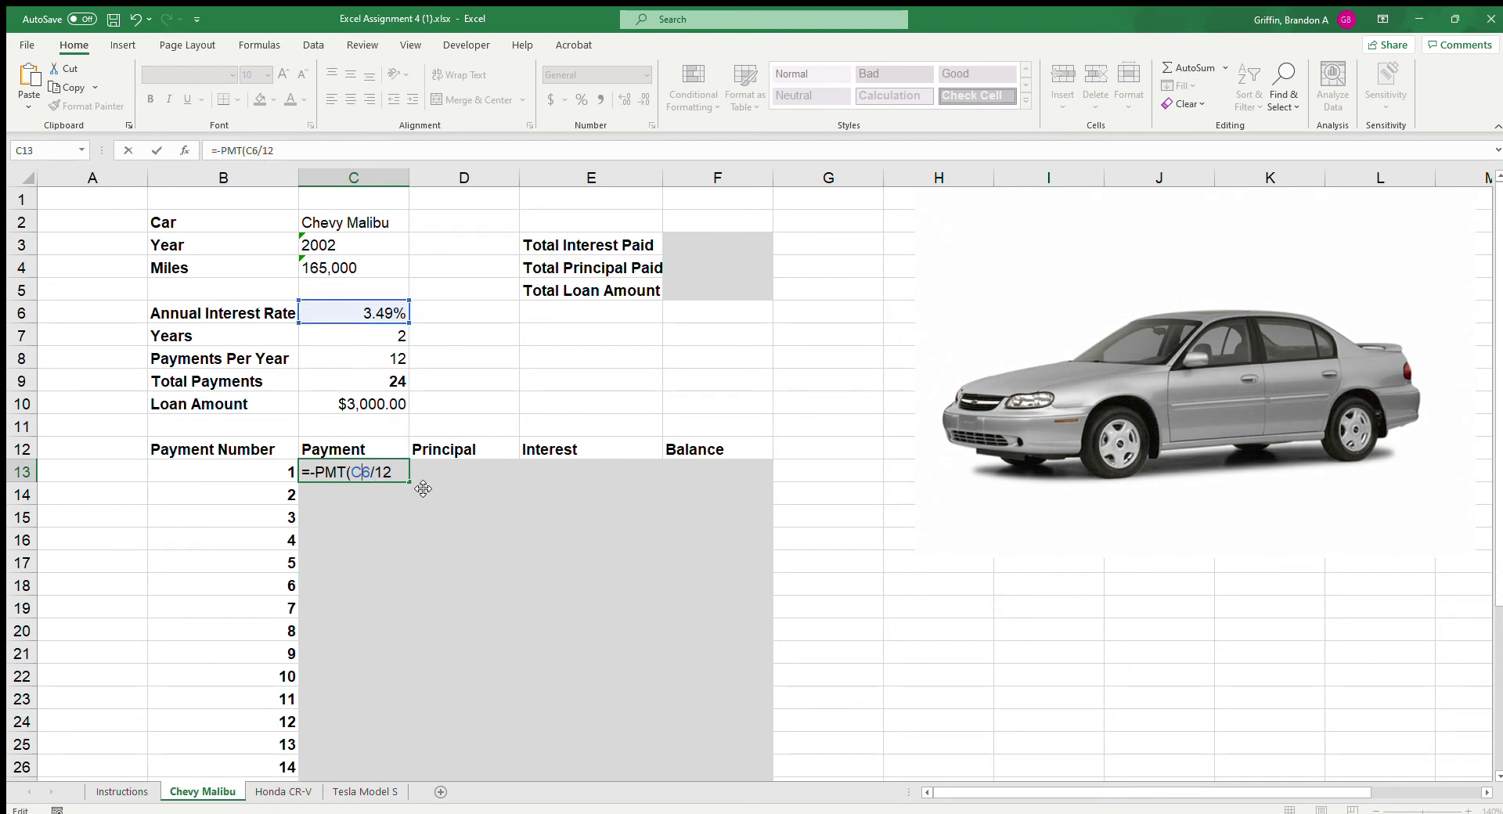
key(F4)
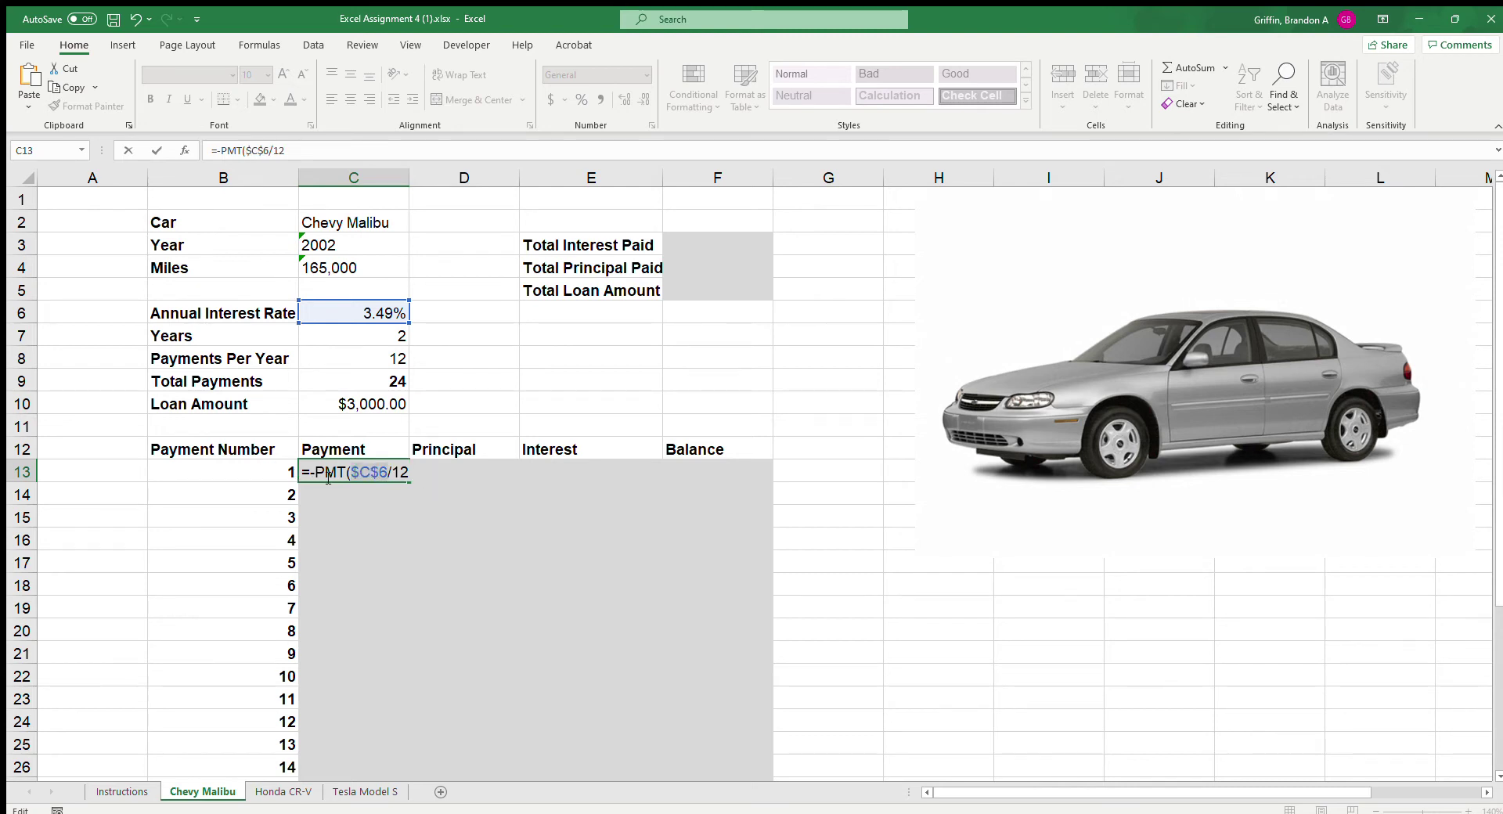
click(382, 477)
key(BackSpace)
click(358, 473)
key(BackSpace)
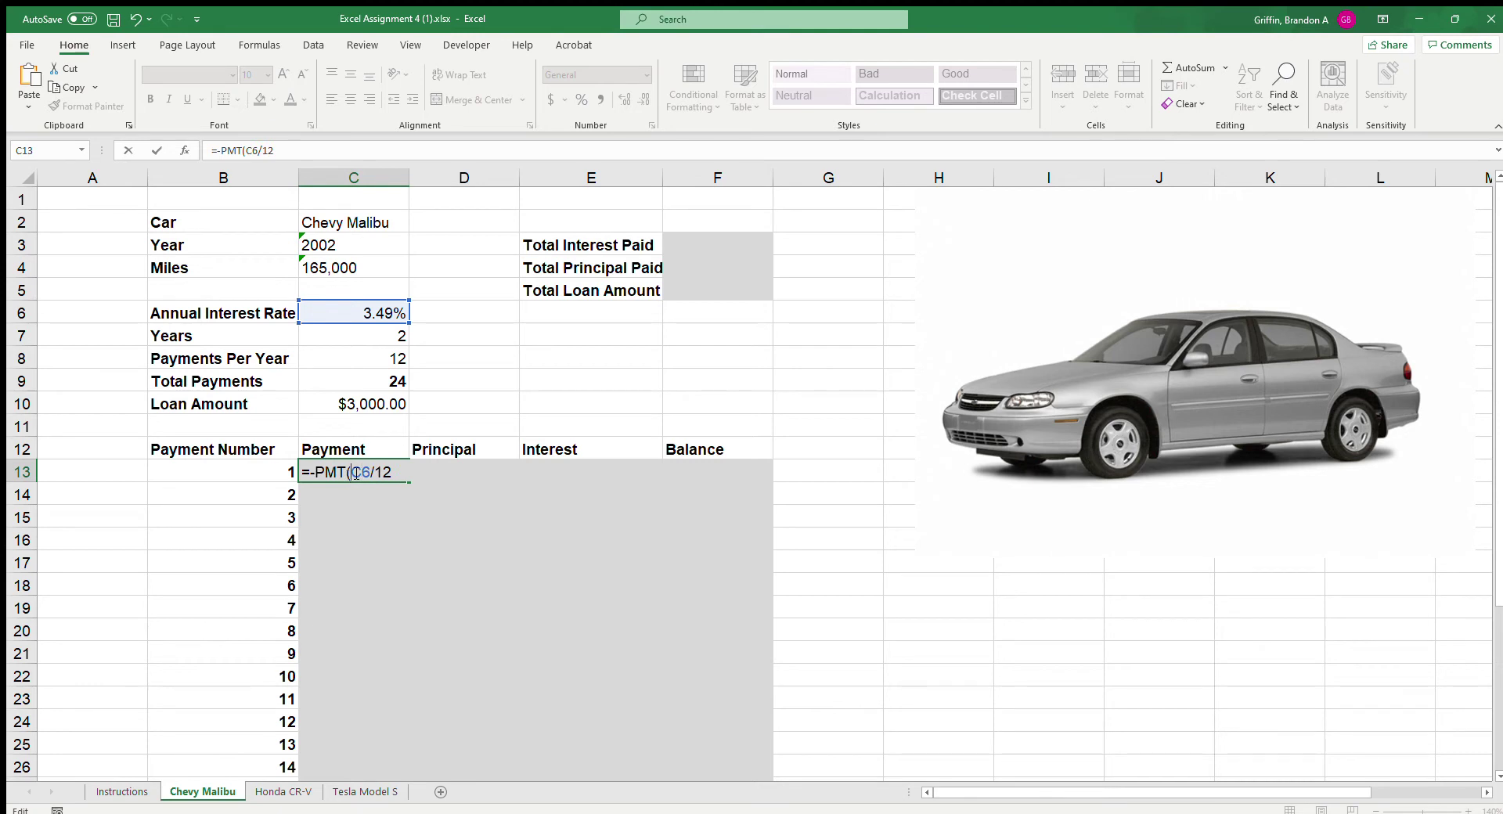
key(F4)
Step: Finish the formula with $C$9 periods and C10 loan amount, giving $129.59
text(,24)
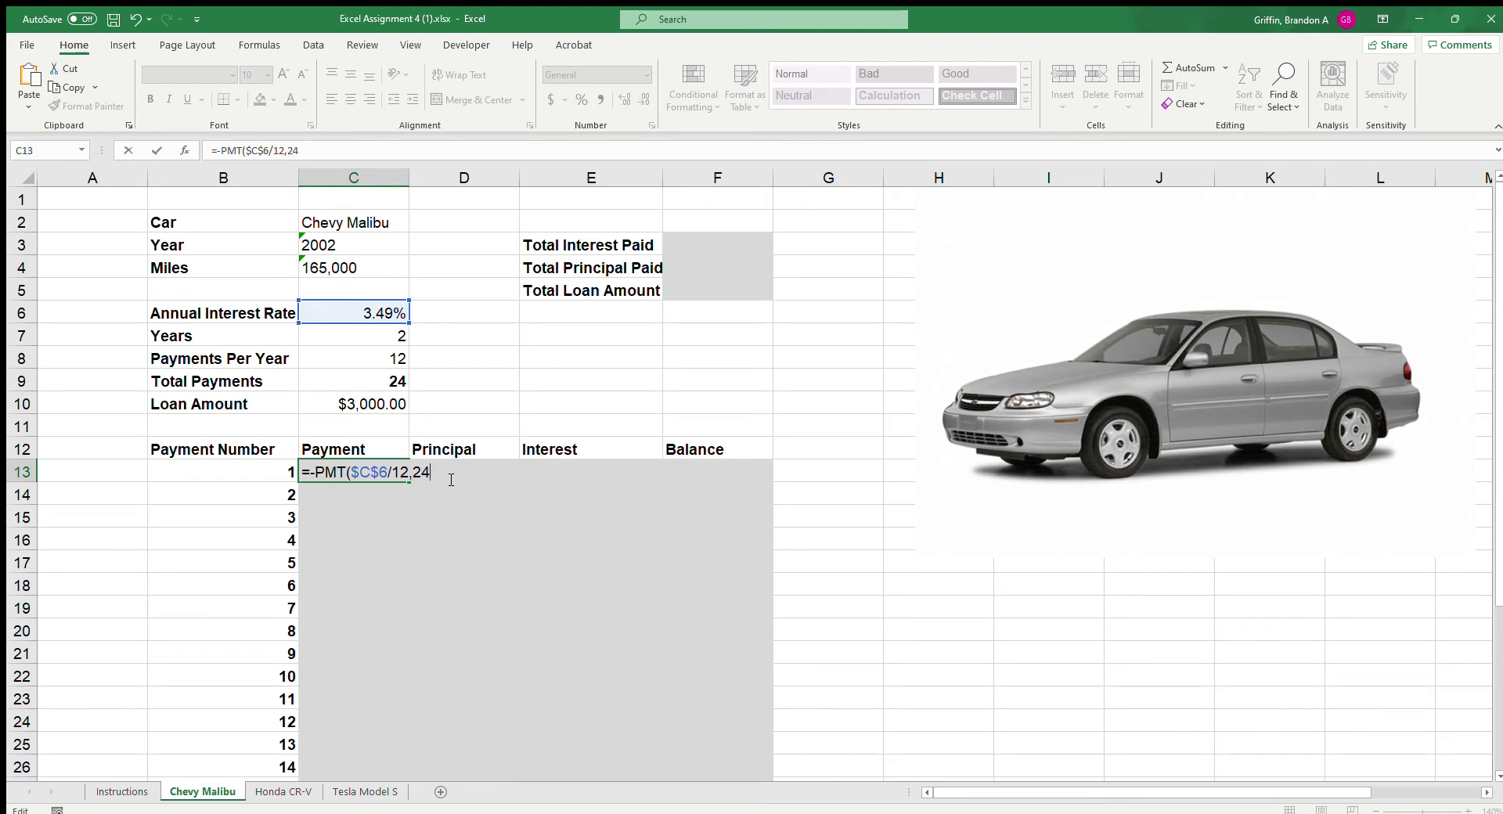
key(BackSpace)
key(BackSpace)
click(392, 386)
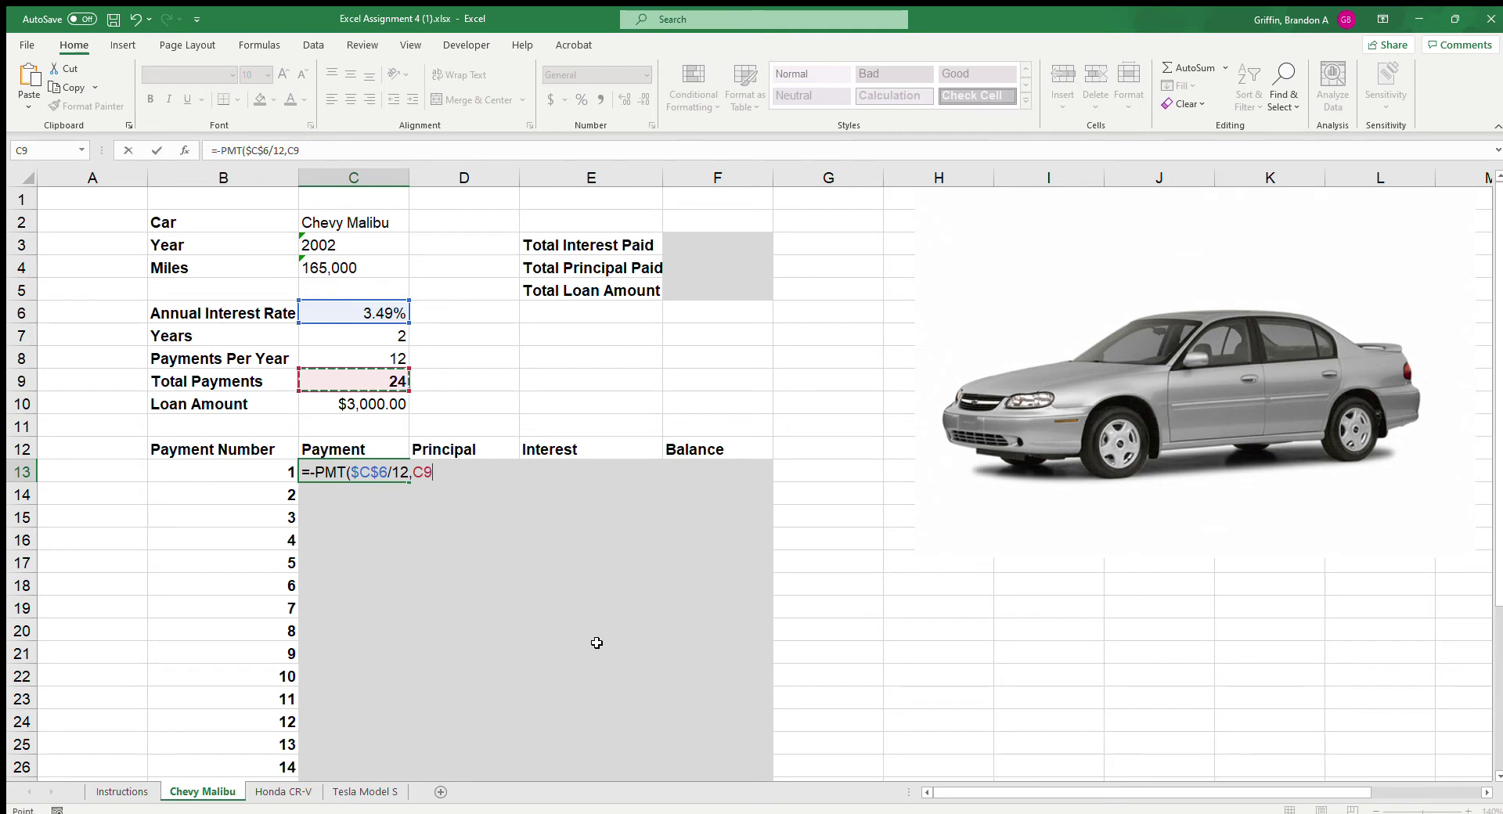
key(F4)
text(,)
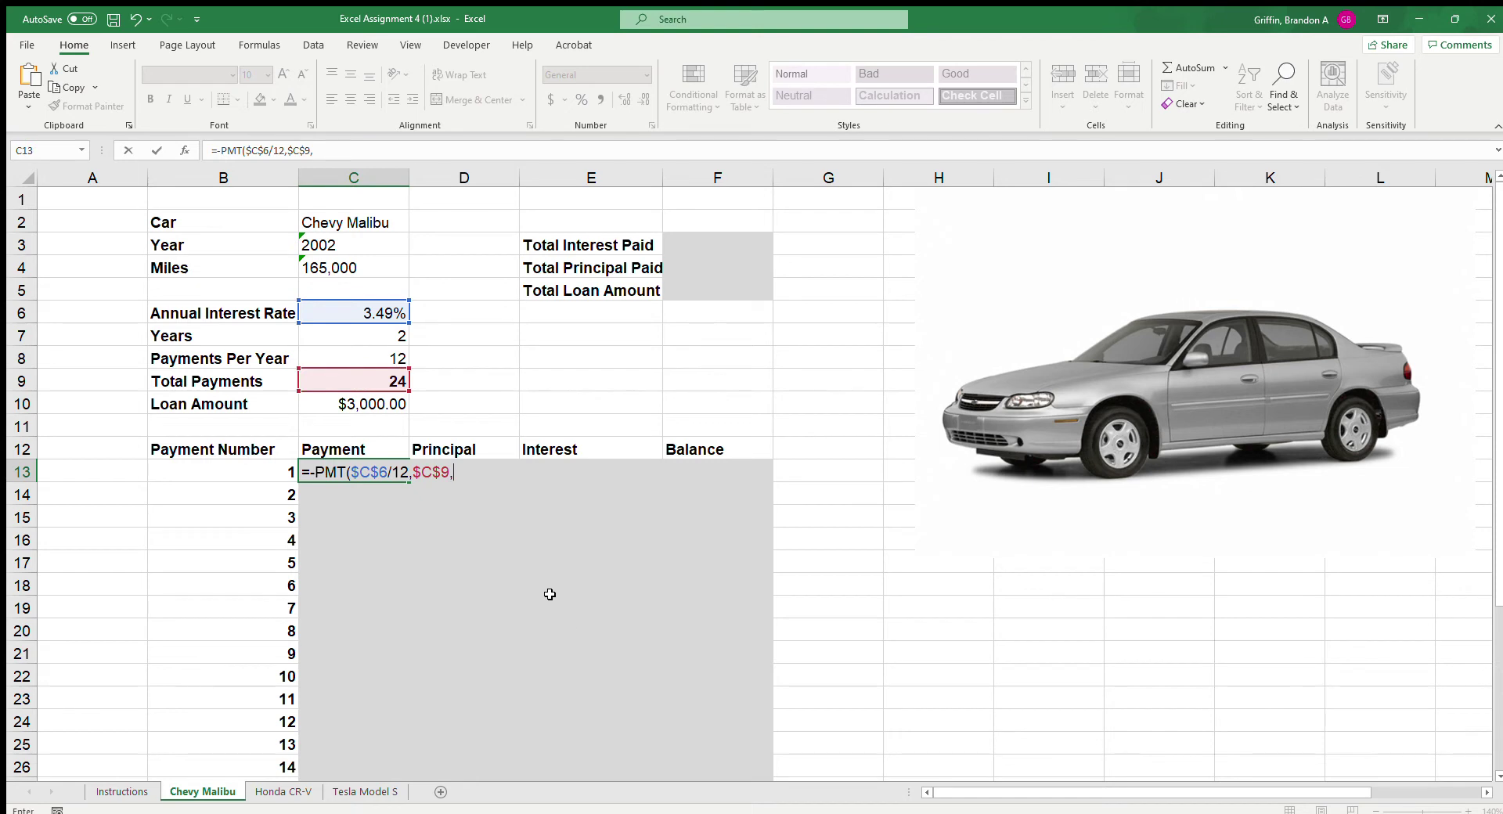
click(383, 404)
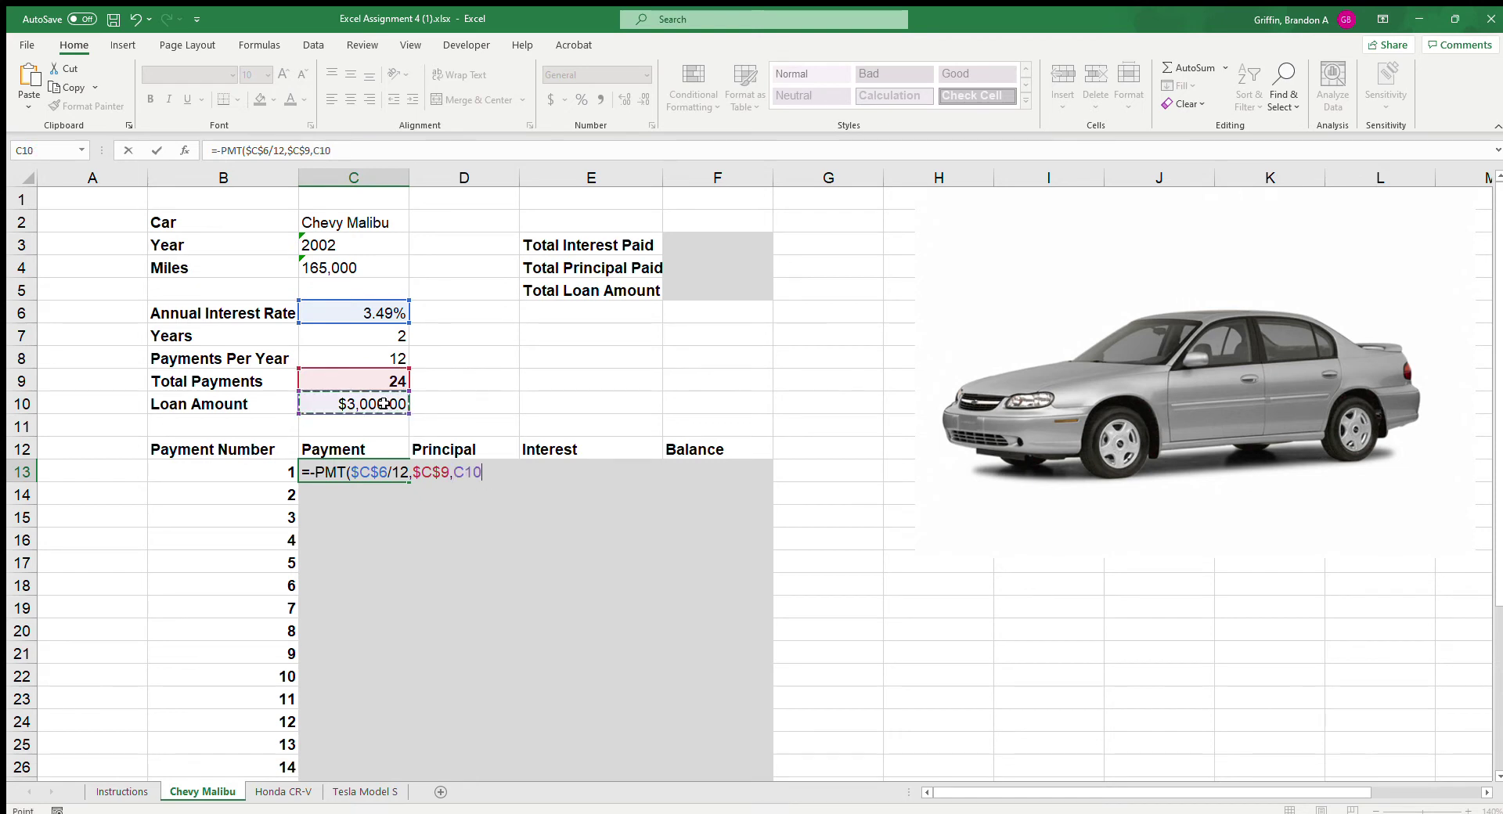
text())
key(Return)
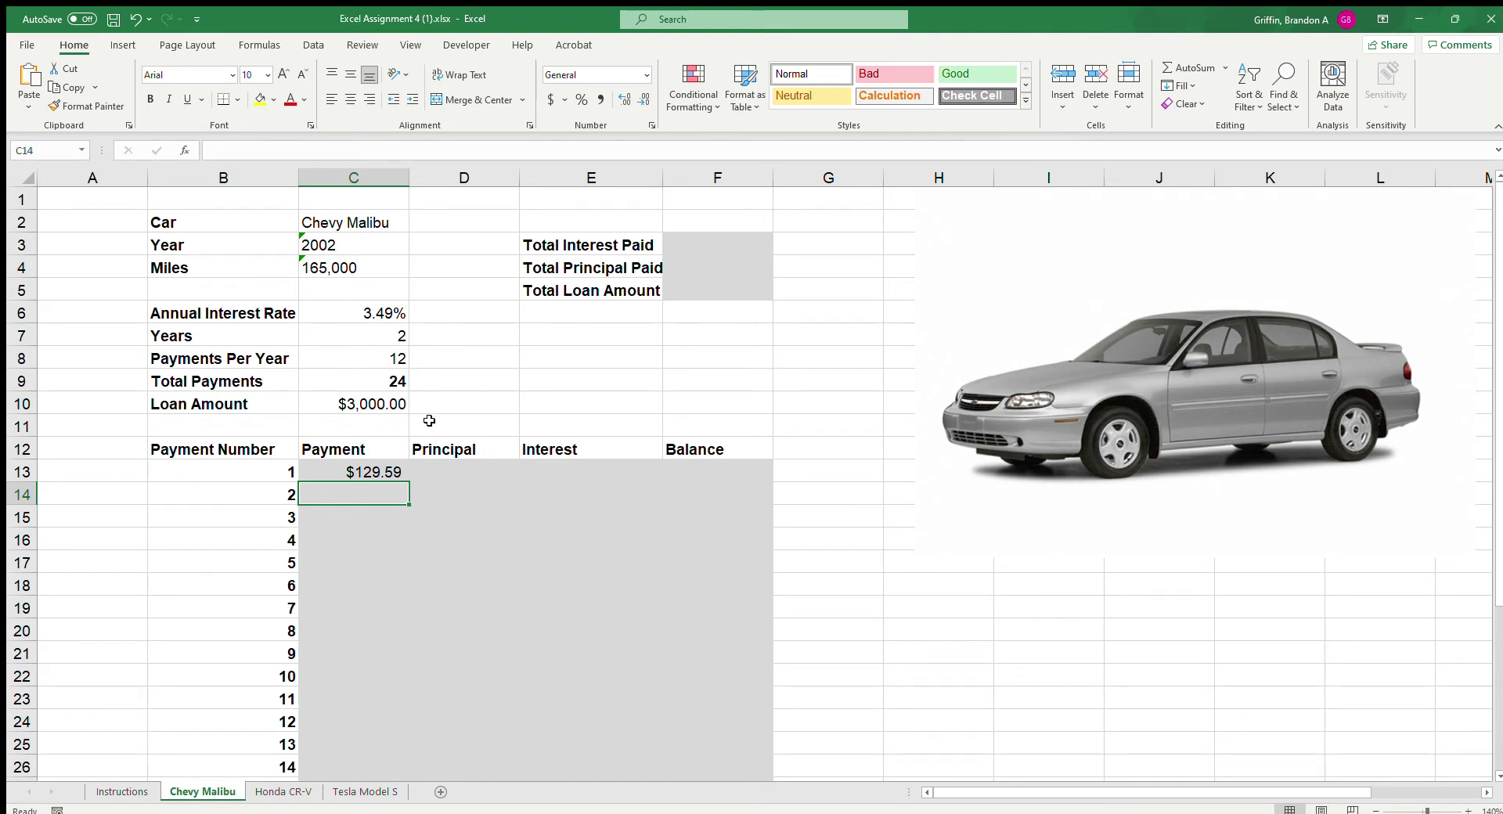
Step: Check the loan amount, total payments, interest rate and C13's payment formula
click(327, 407)
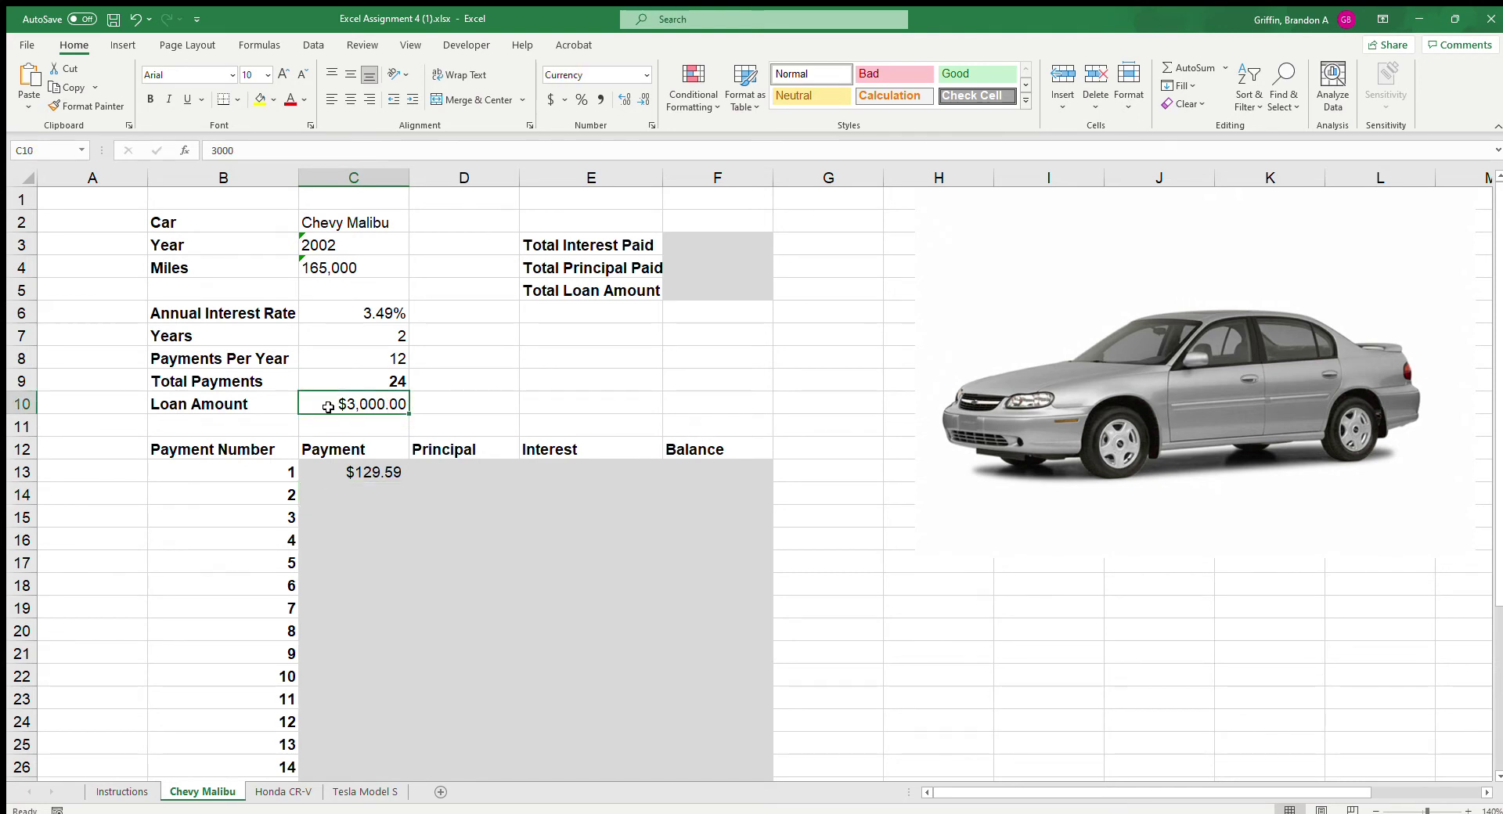
click(346, 375)
click(387, 315)
click(385, 473)
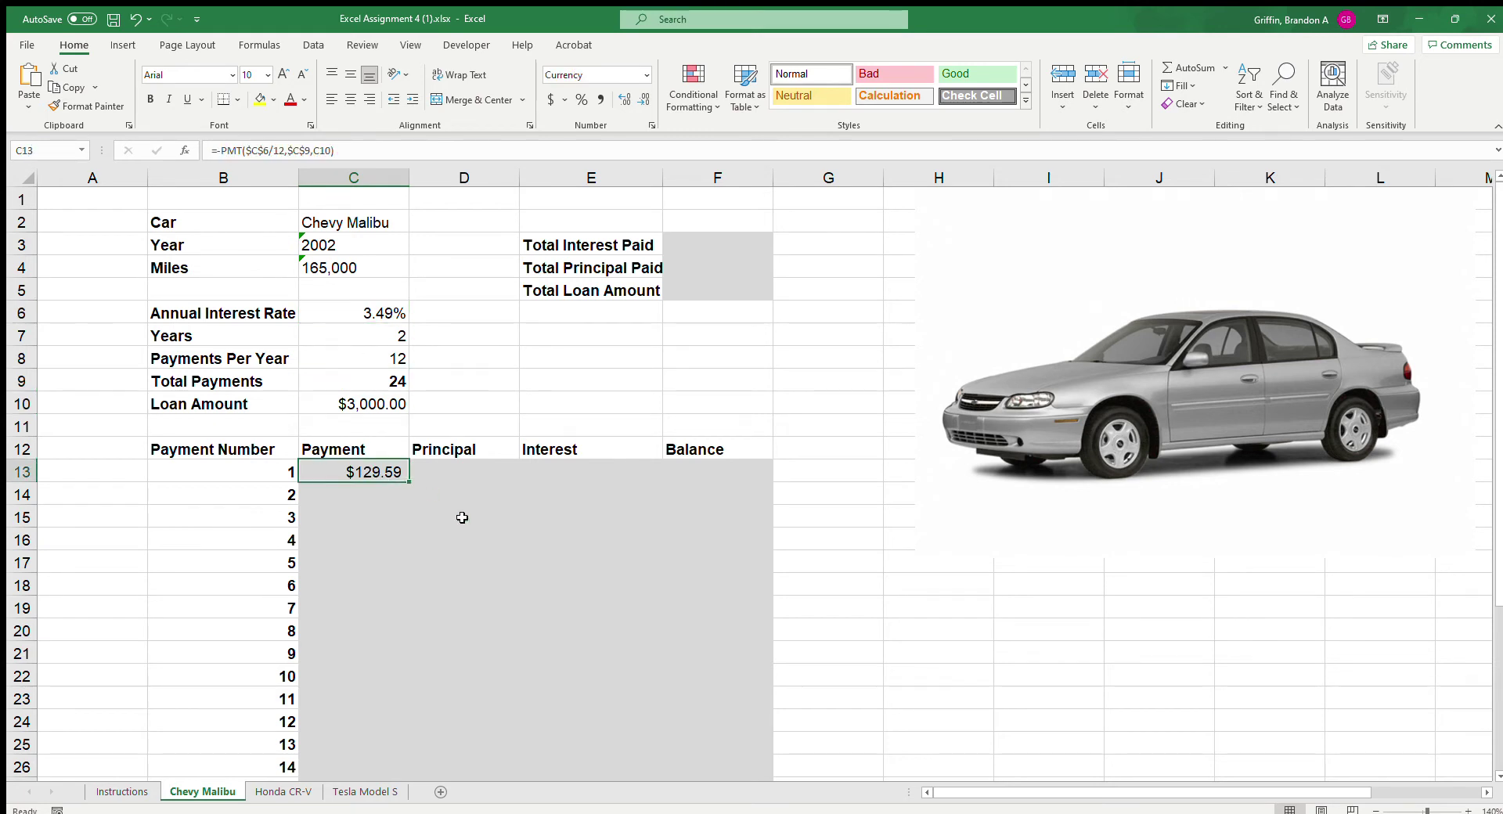
Step: Fill the payment formula down the column and inspect the wrong $0.00 and #VALUE! results
double_click(409, 484)
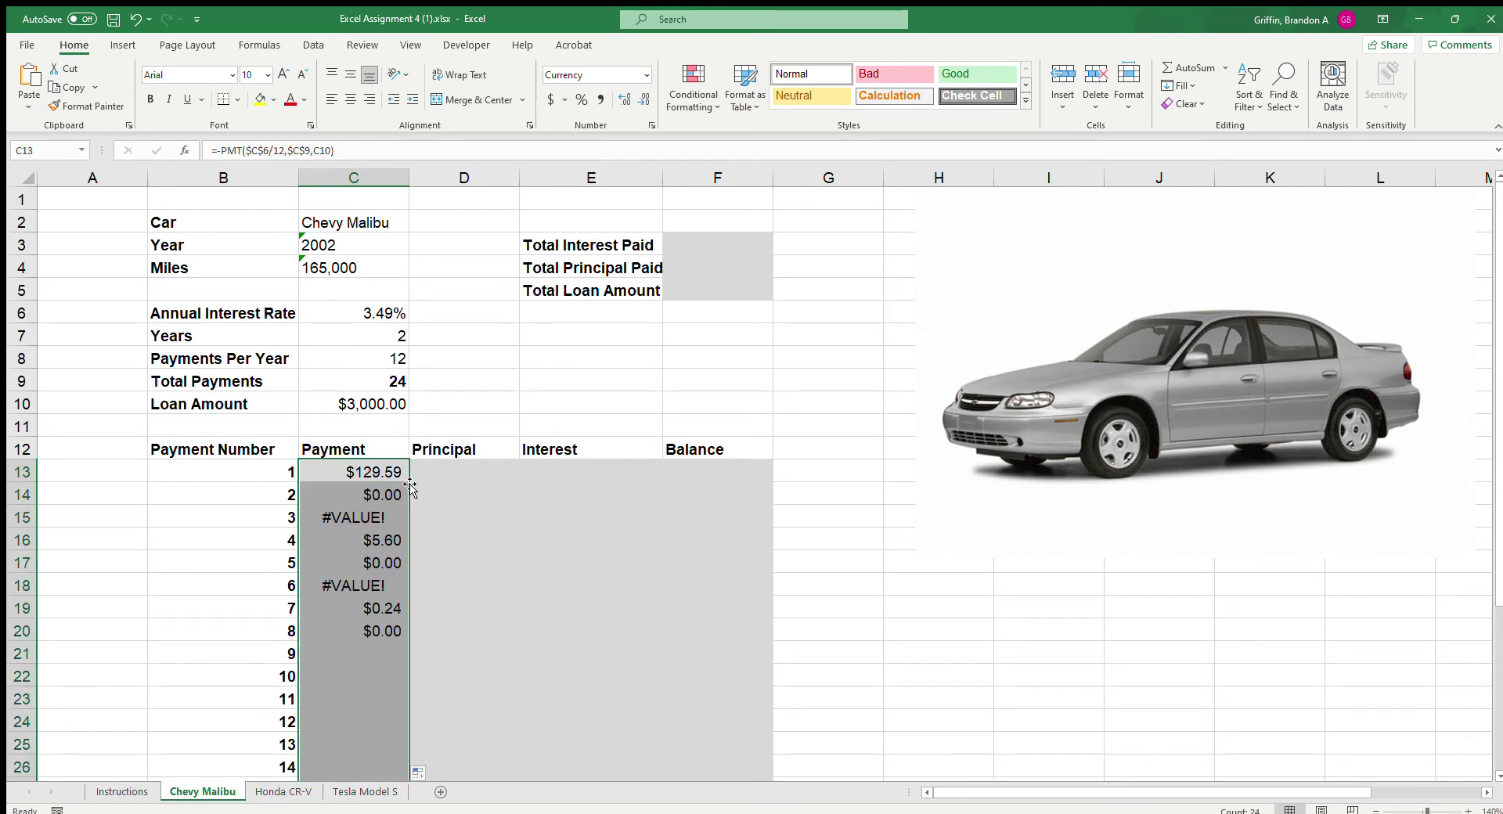
click(365, 475)
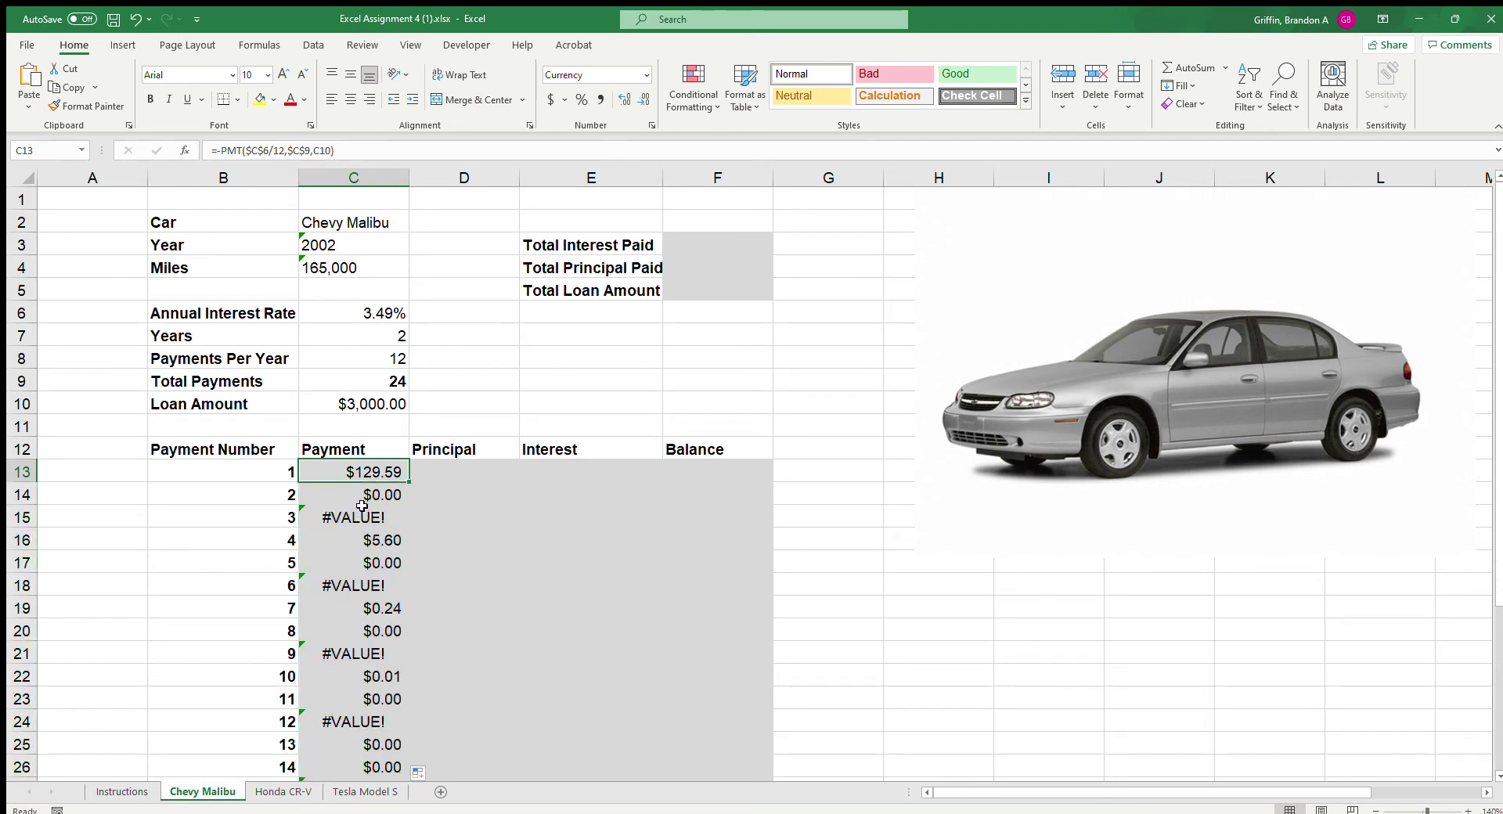
click(375, 491)
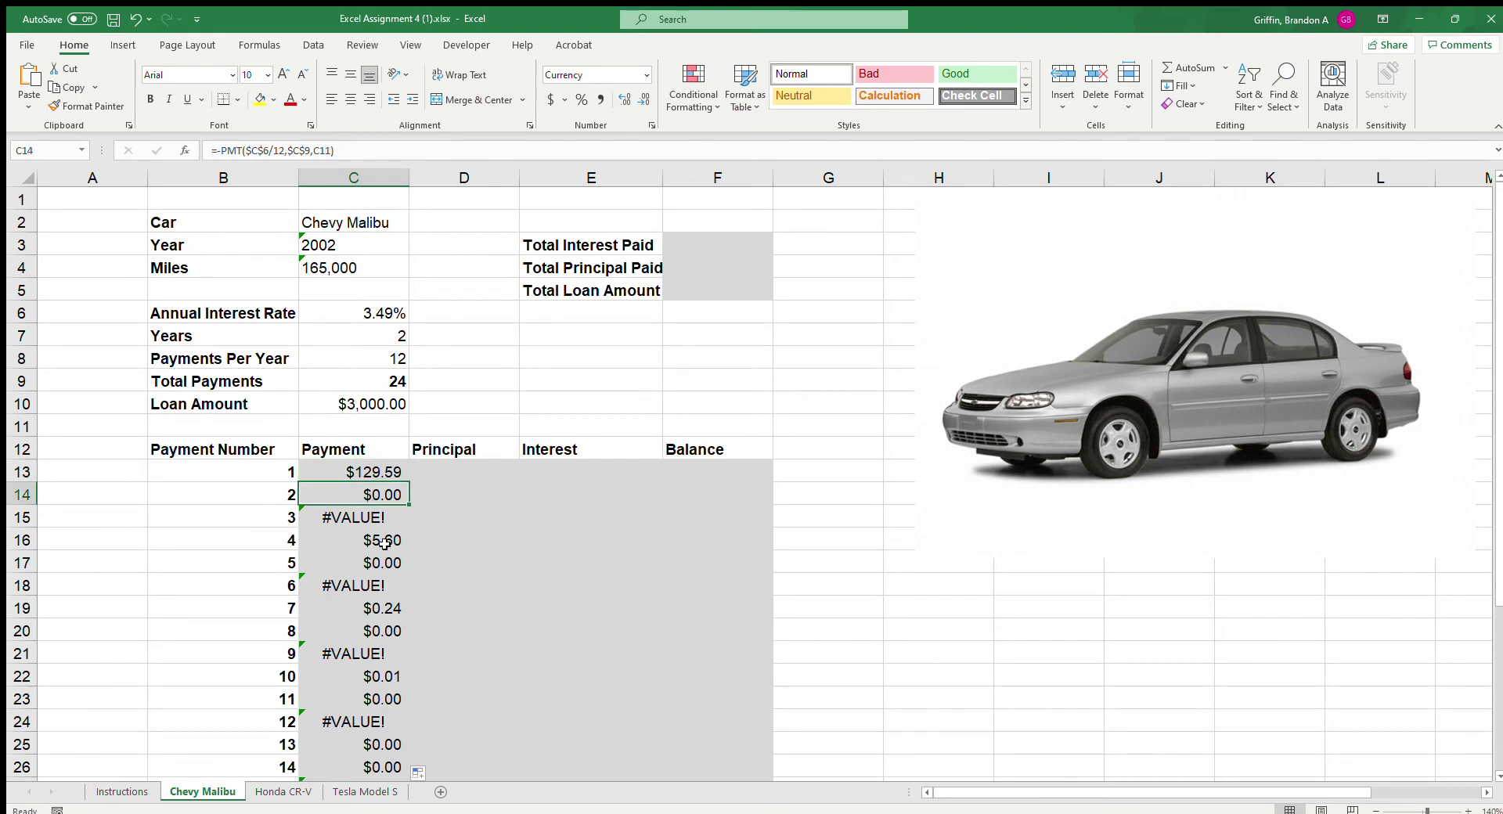
click(384, 560)
click(388, 471)
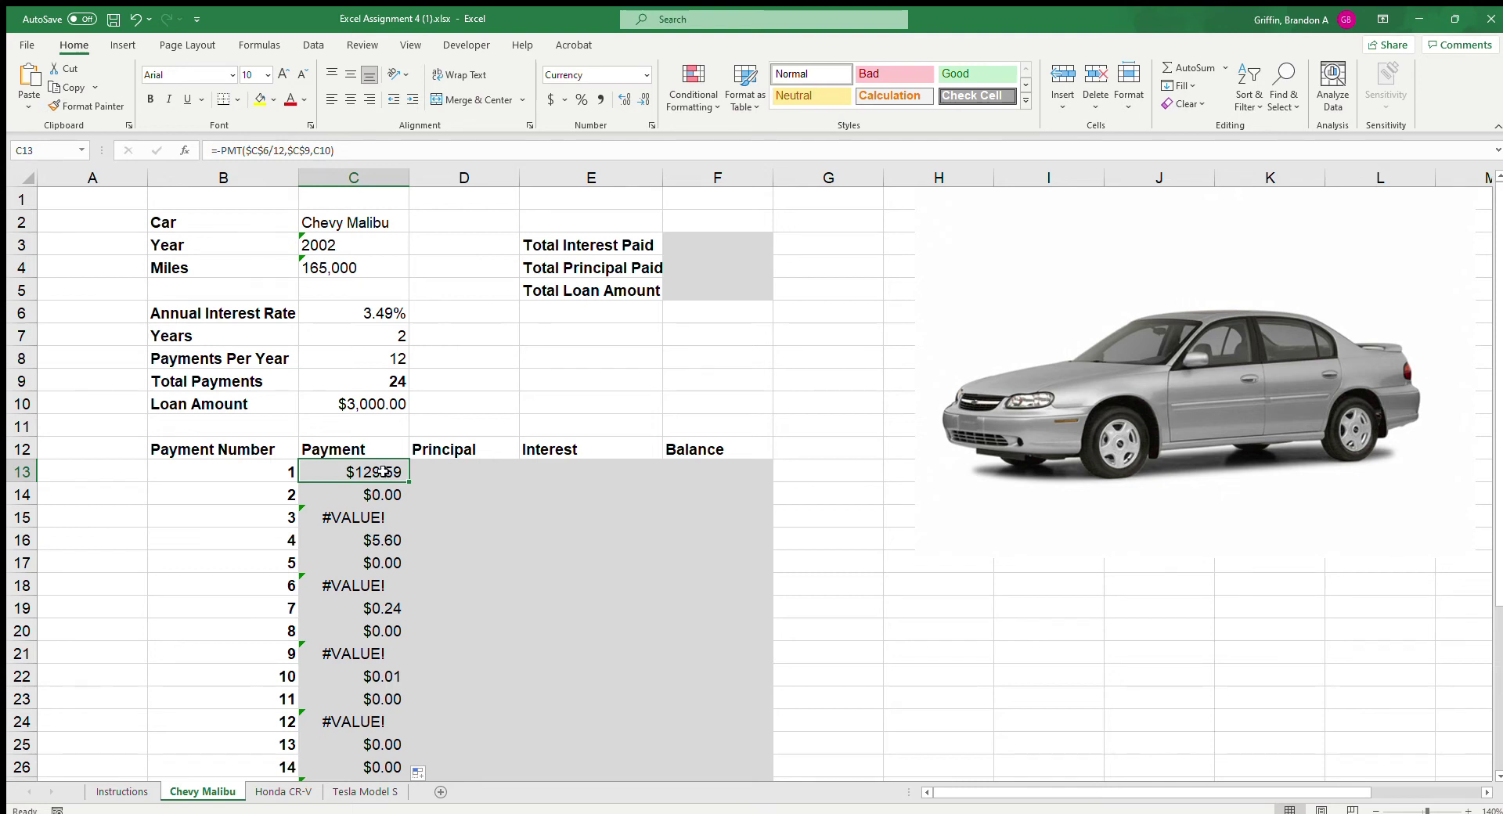
double_click(385, 472)
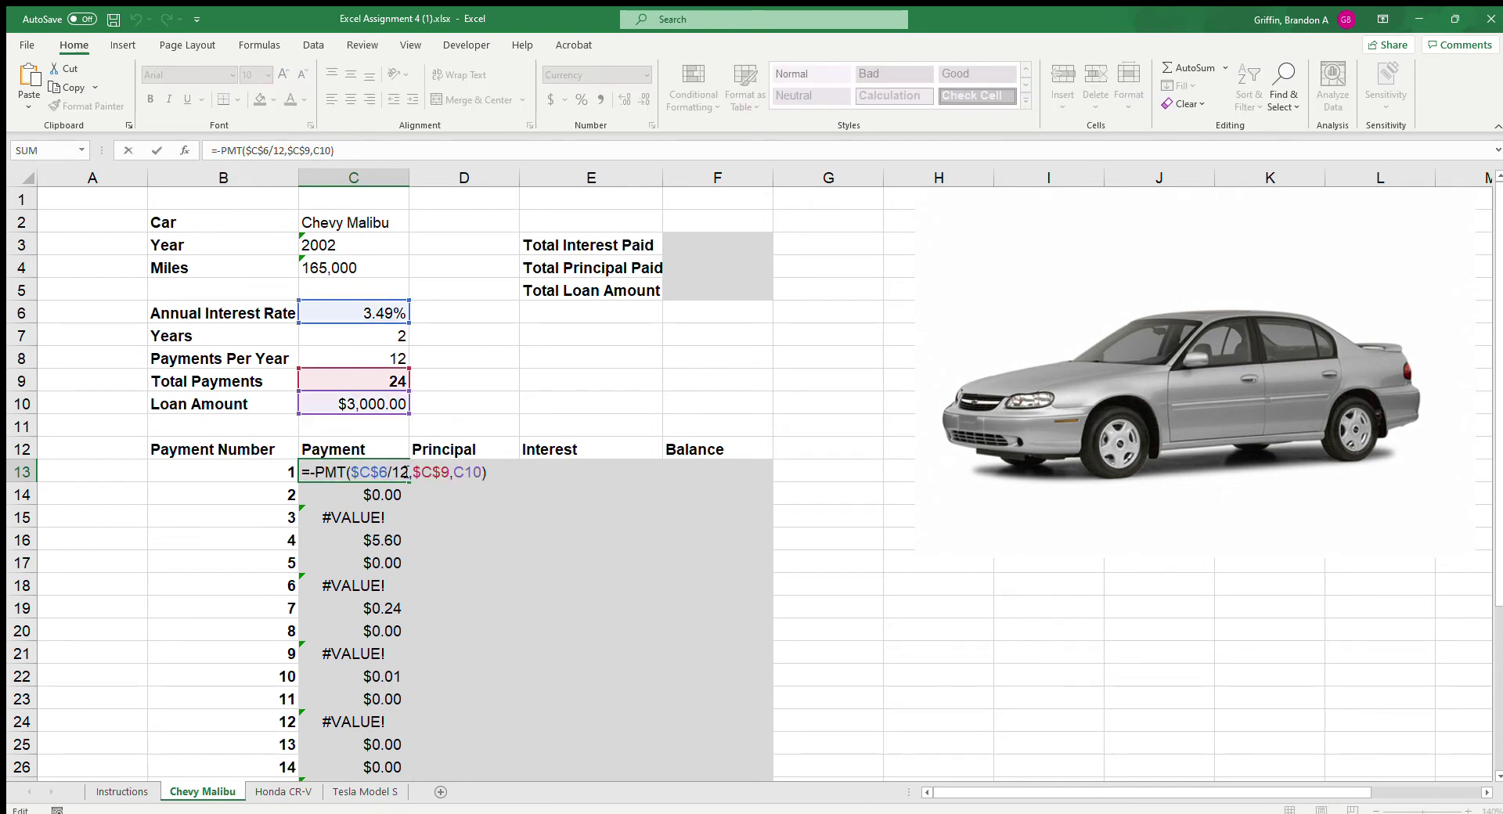
Step: Change C13's loan amount reference to the absolute $C$10
key(Return)
click(377, 473)
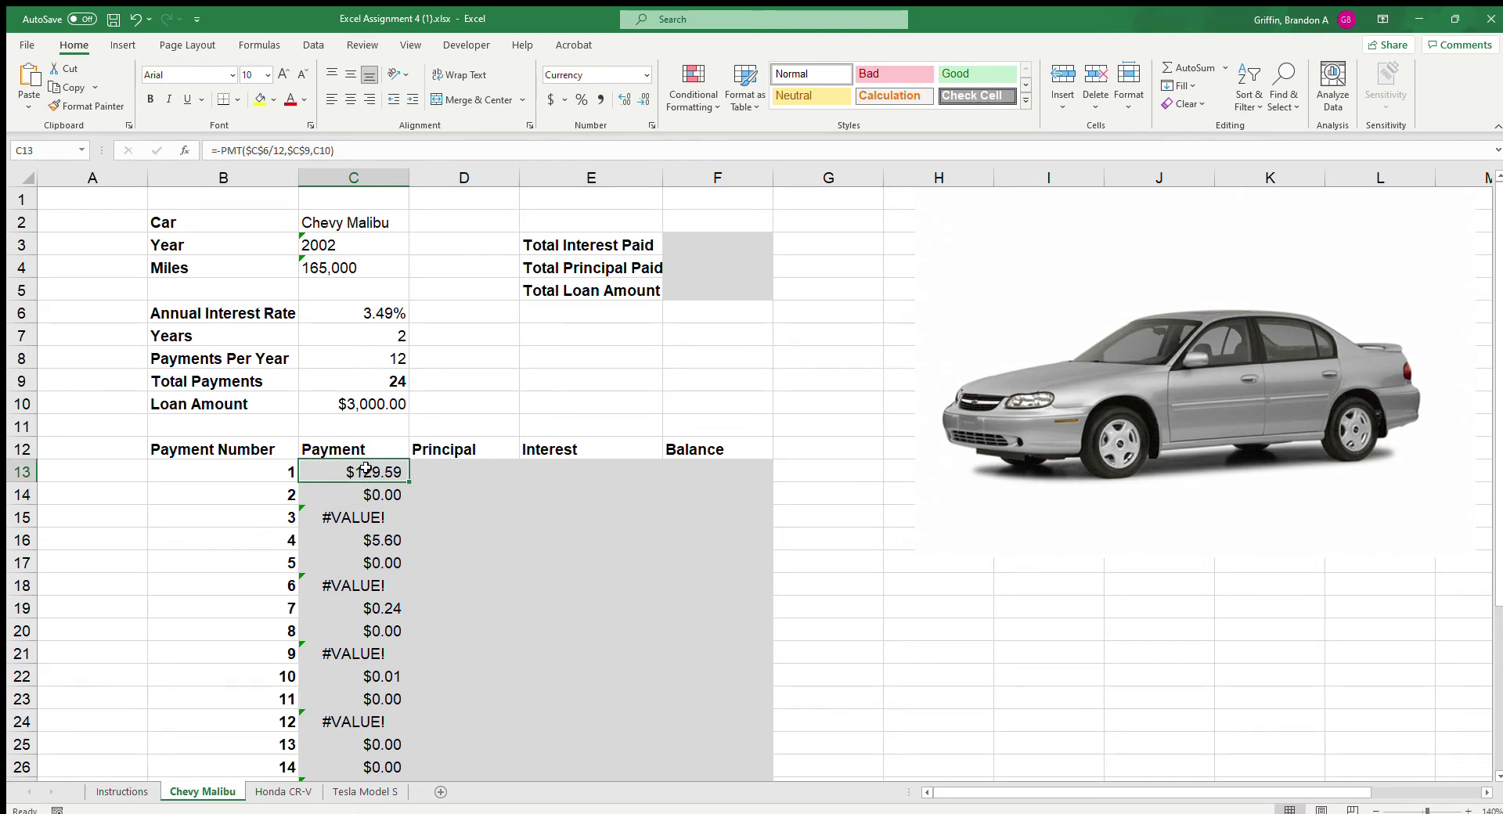
click(375, 151)
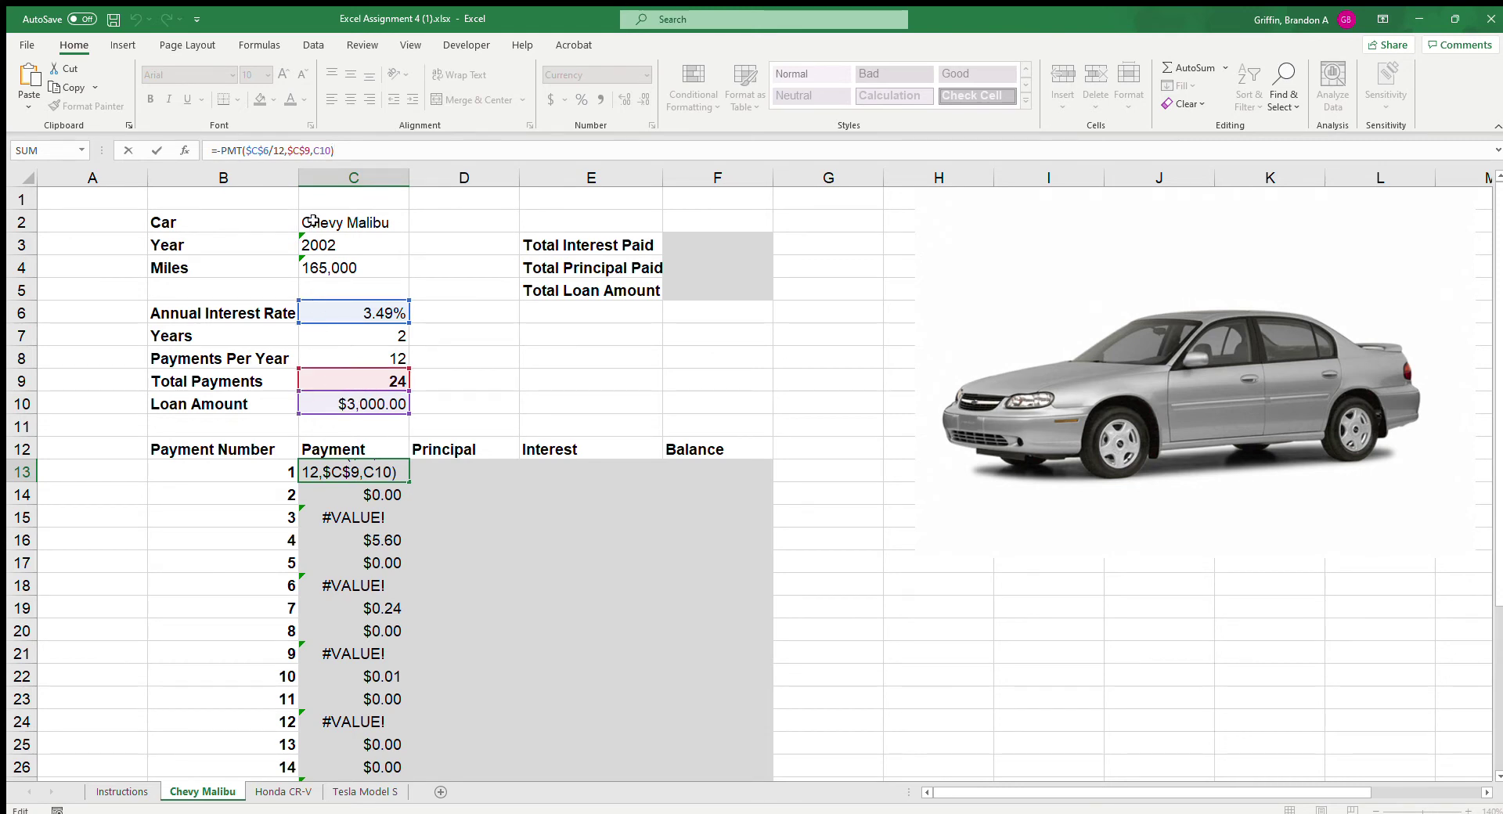
click(314, 151)
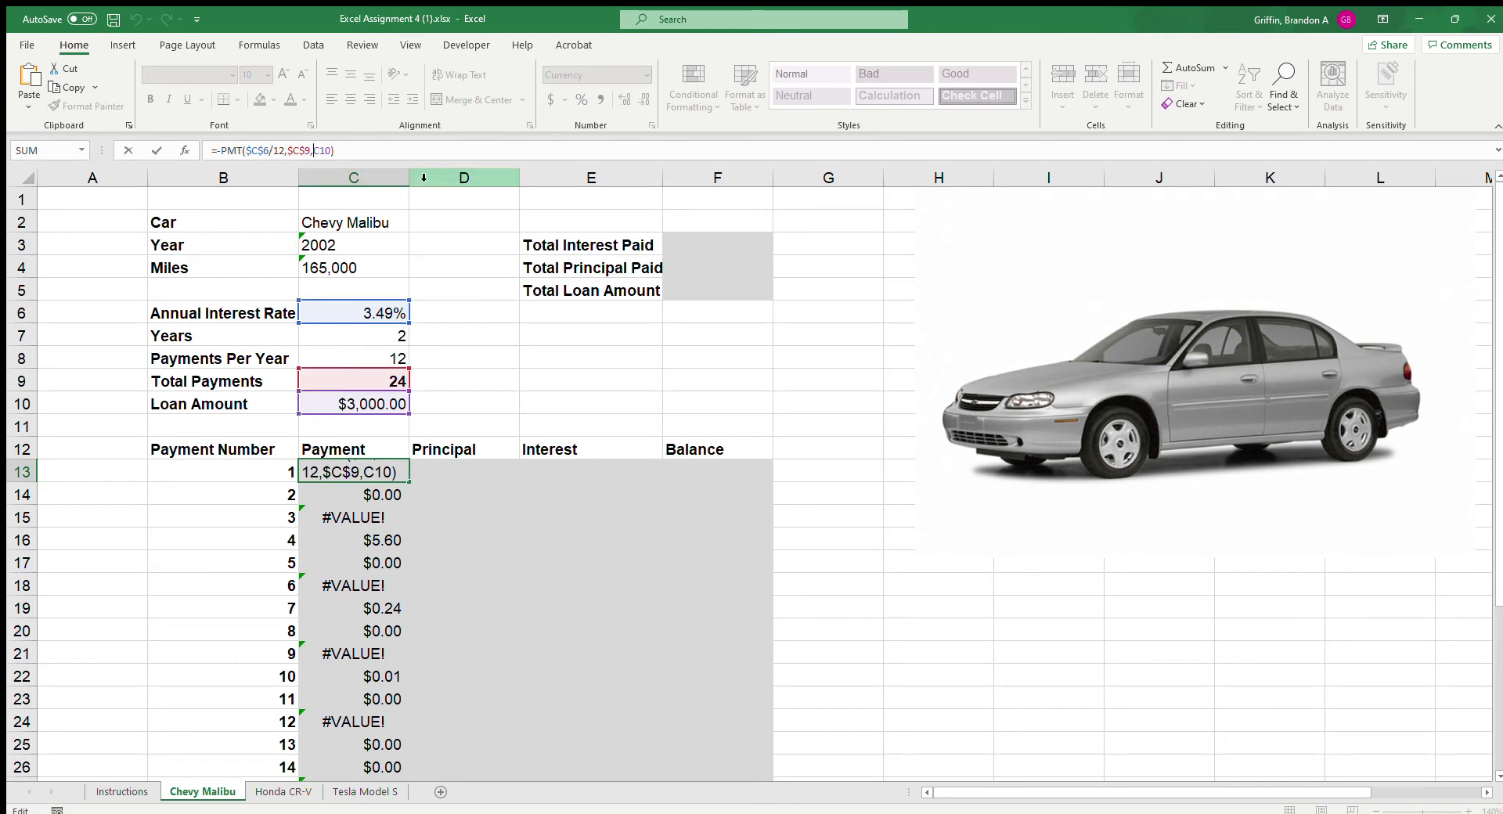
key(F4)
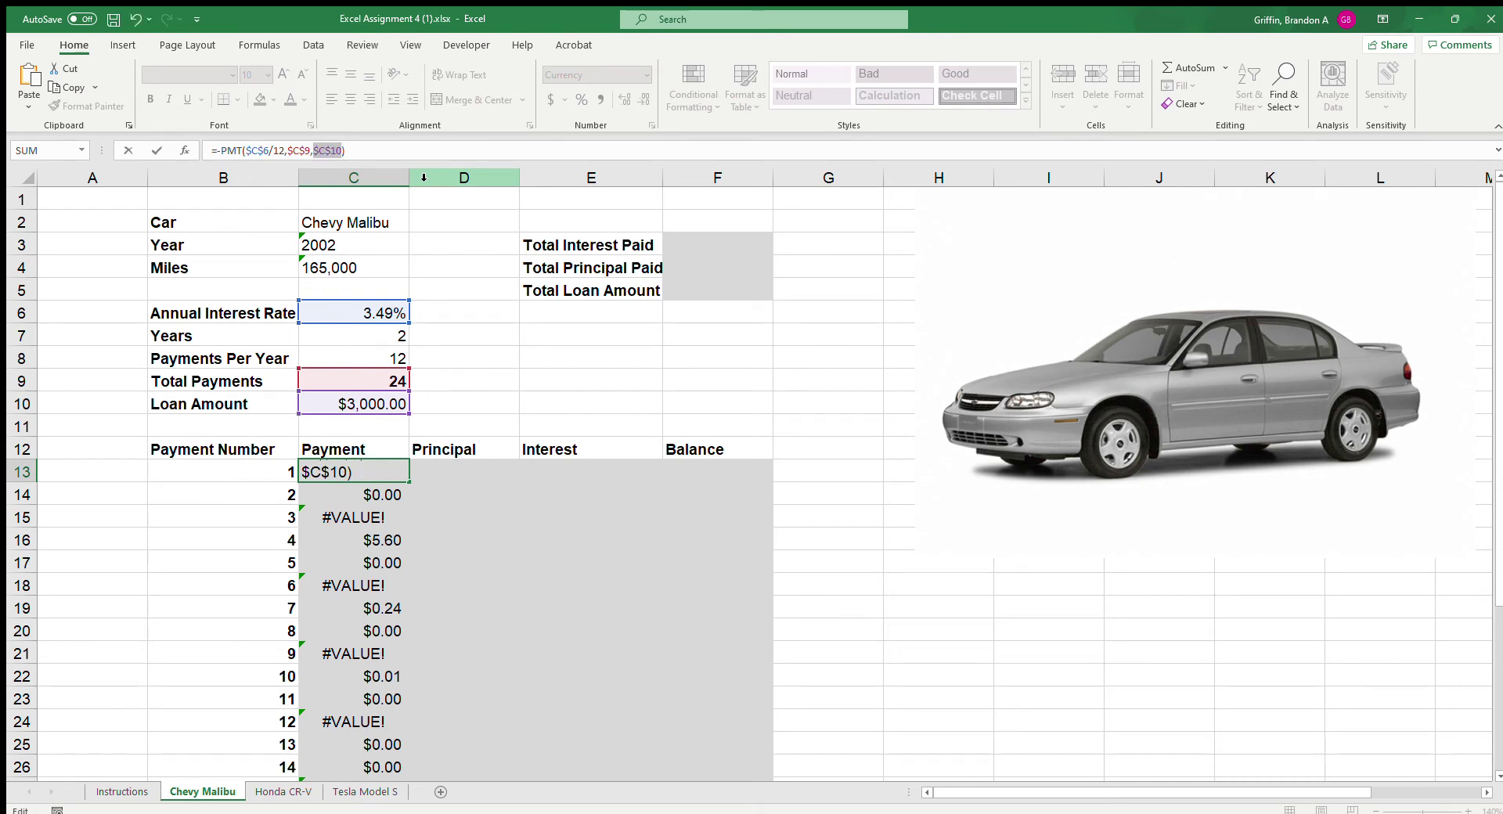
key(Return)
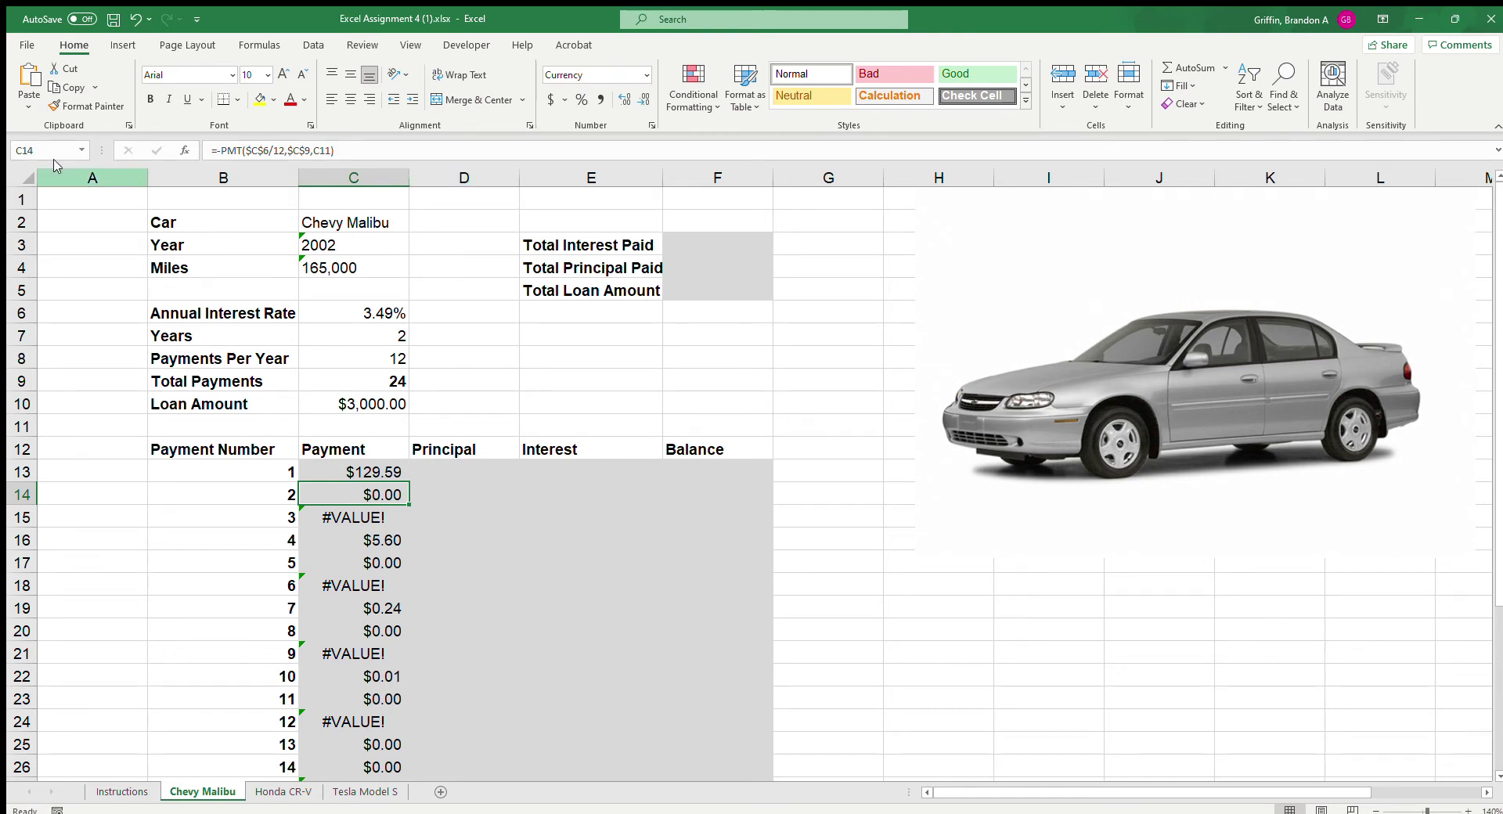
Step: Verify the corrected formula and refill it down so every payment shows $129.59
key(F2)
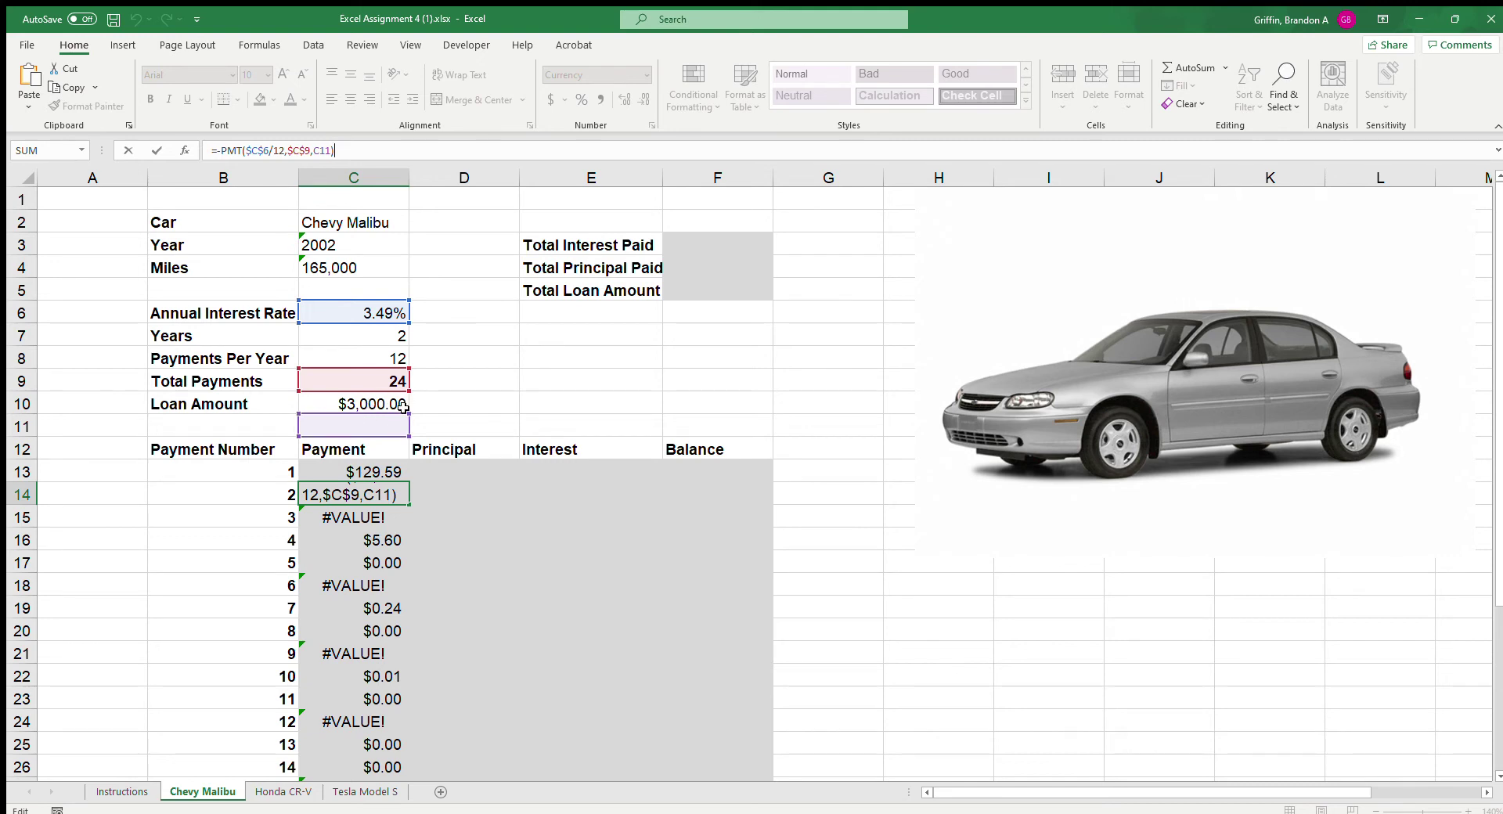
key(Return)
click(388, 476)
click(363, 152)
key(Return)
key(Up)
double_click(409, 480)
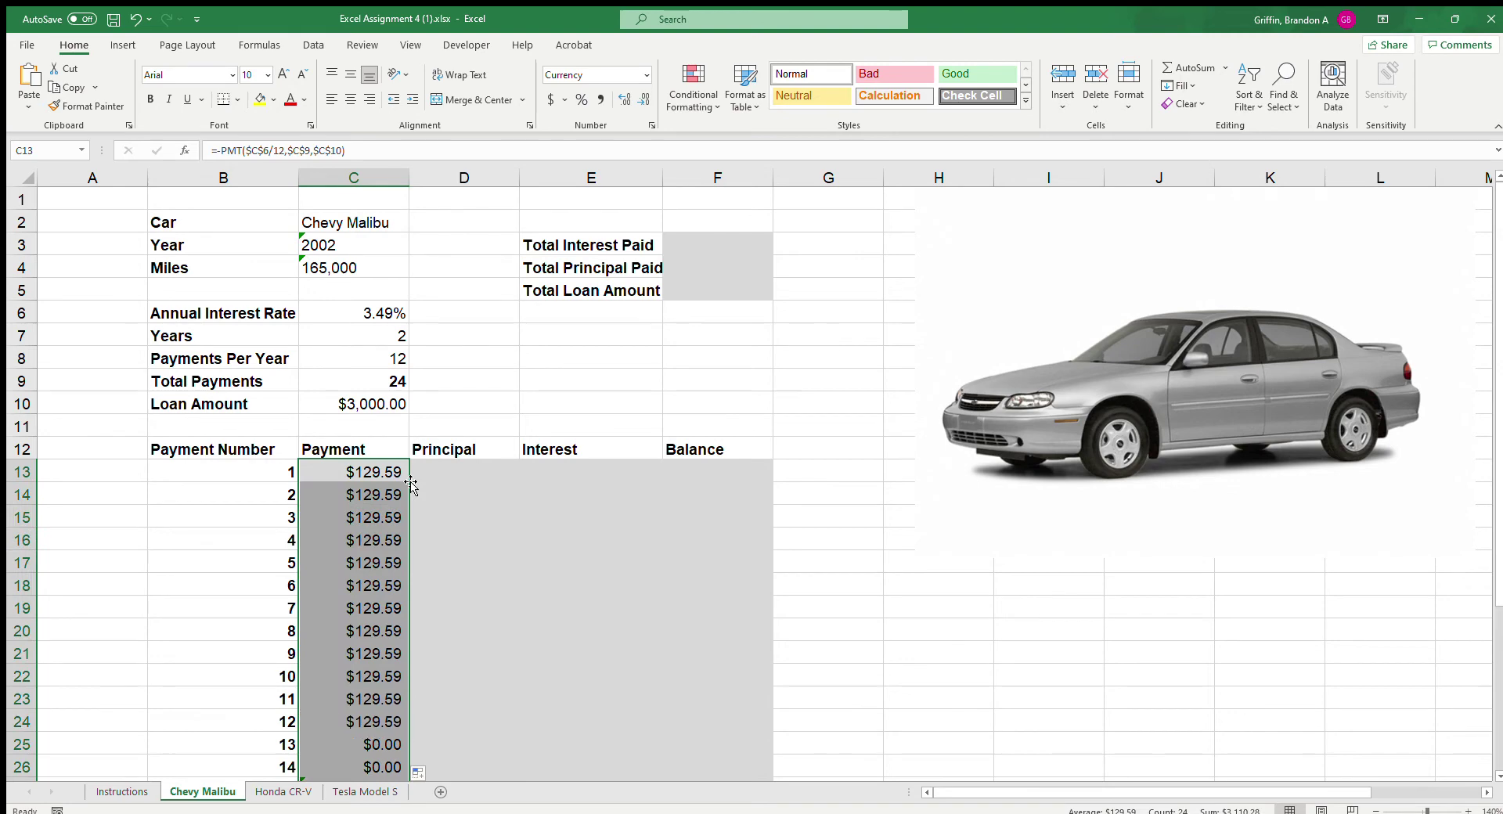
scroll(383, 486, down, 4)
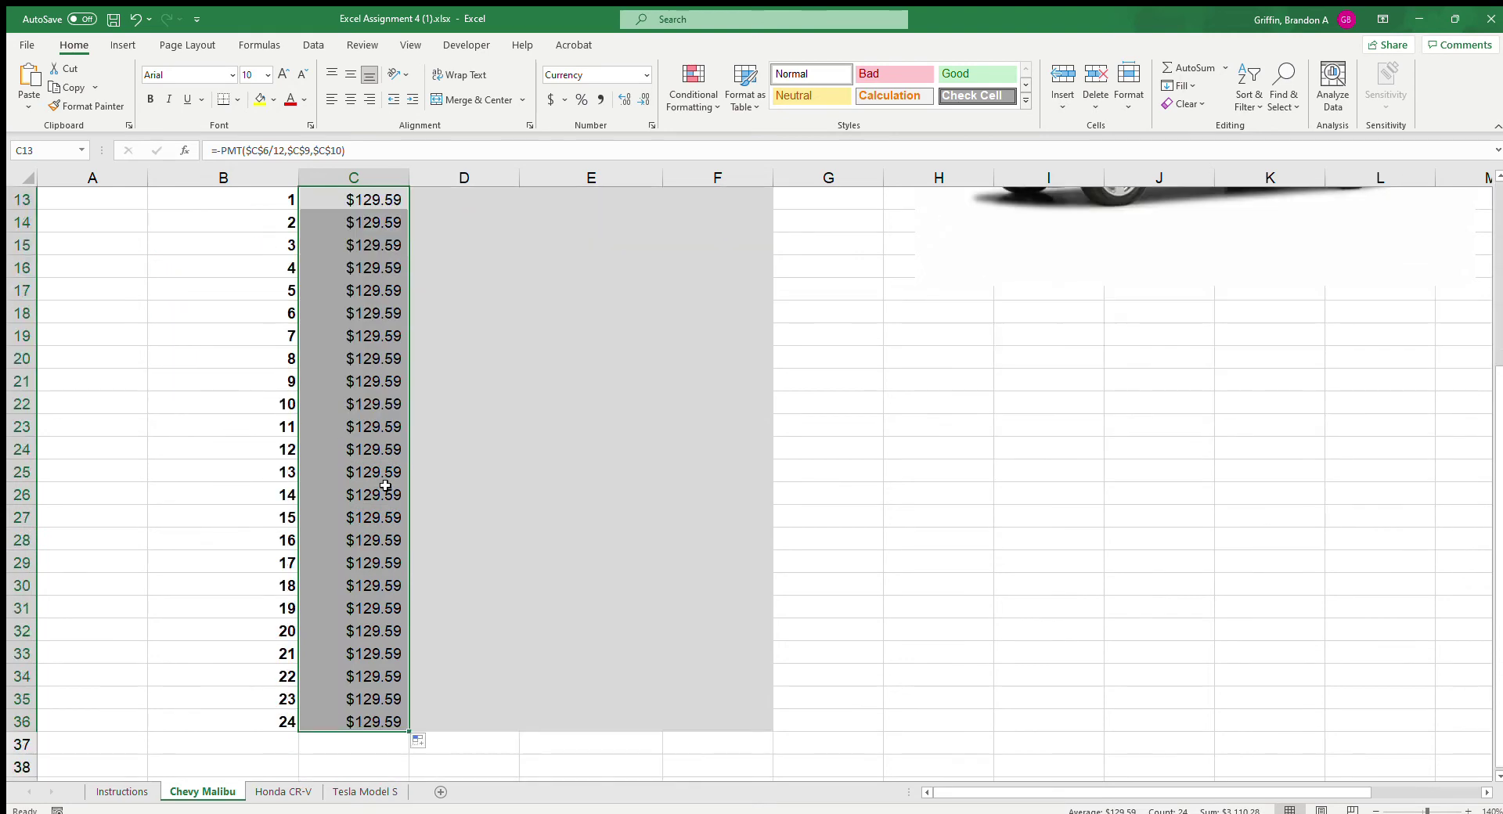
click(371, 716)
drag(373, 711, 403, 205)
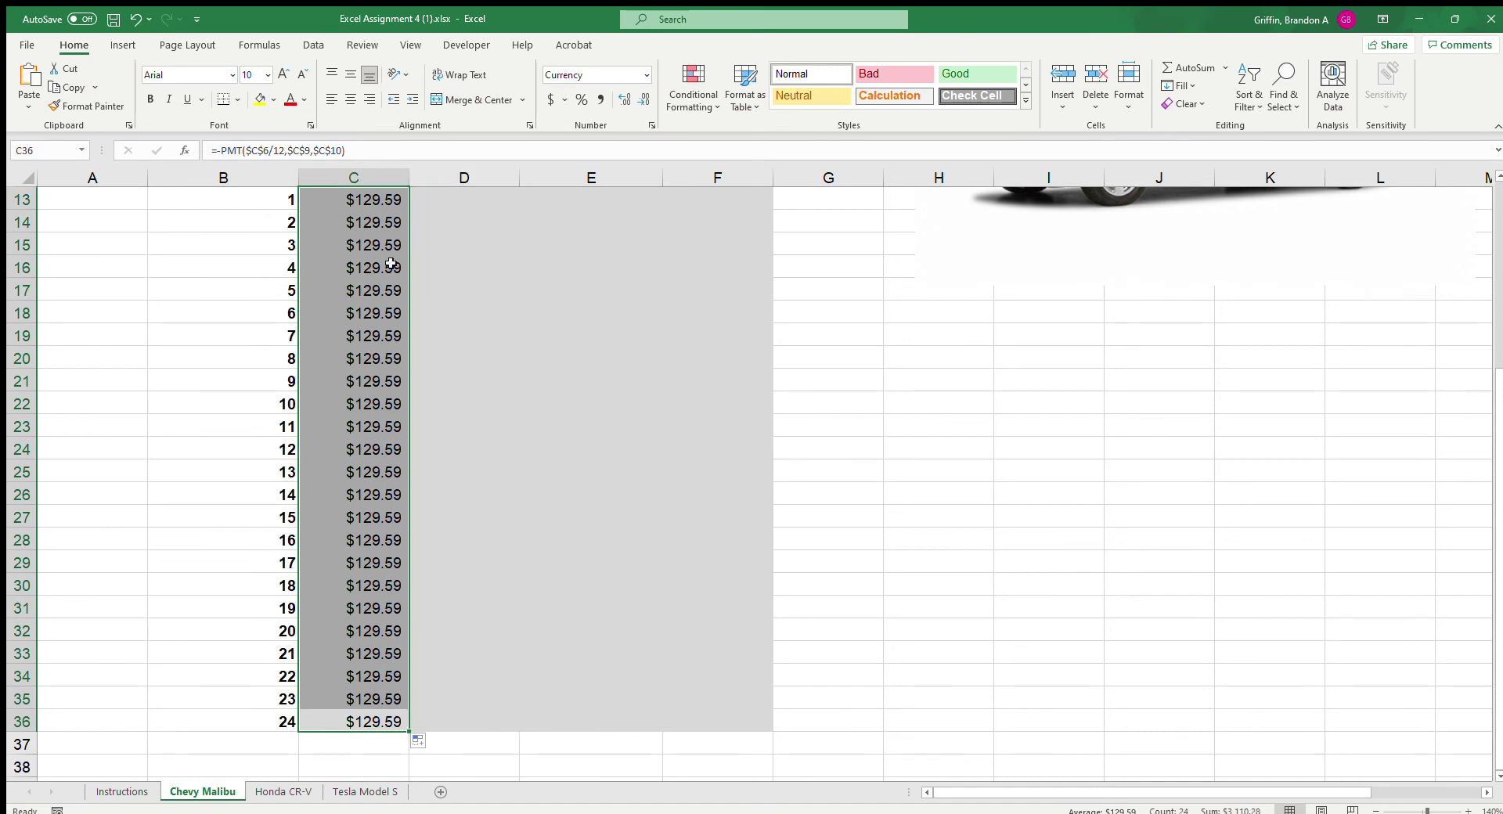
click(366, 354)
scroll(403, 437, up, 2)
click(380, 335)
scroll(399, 374, up, 2)
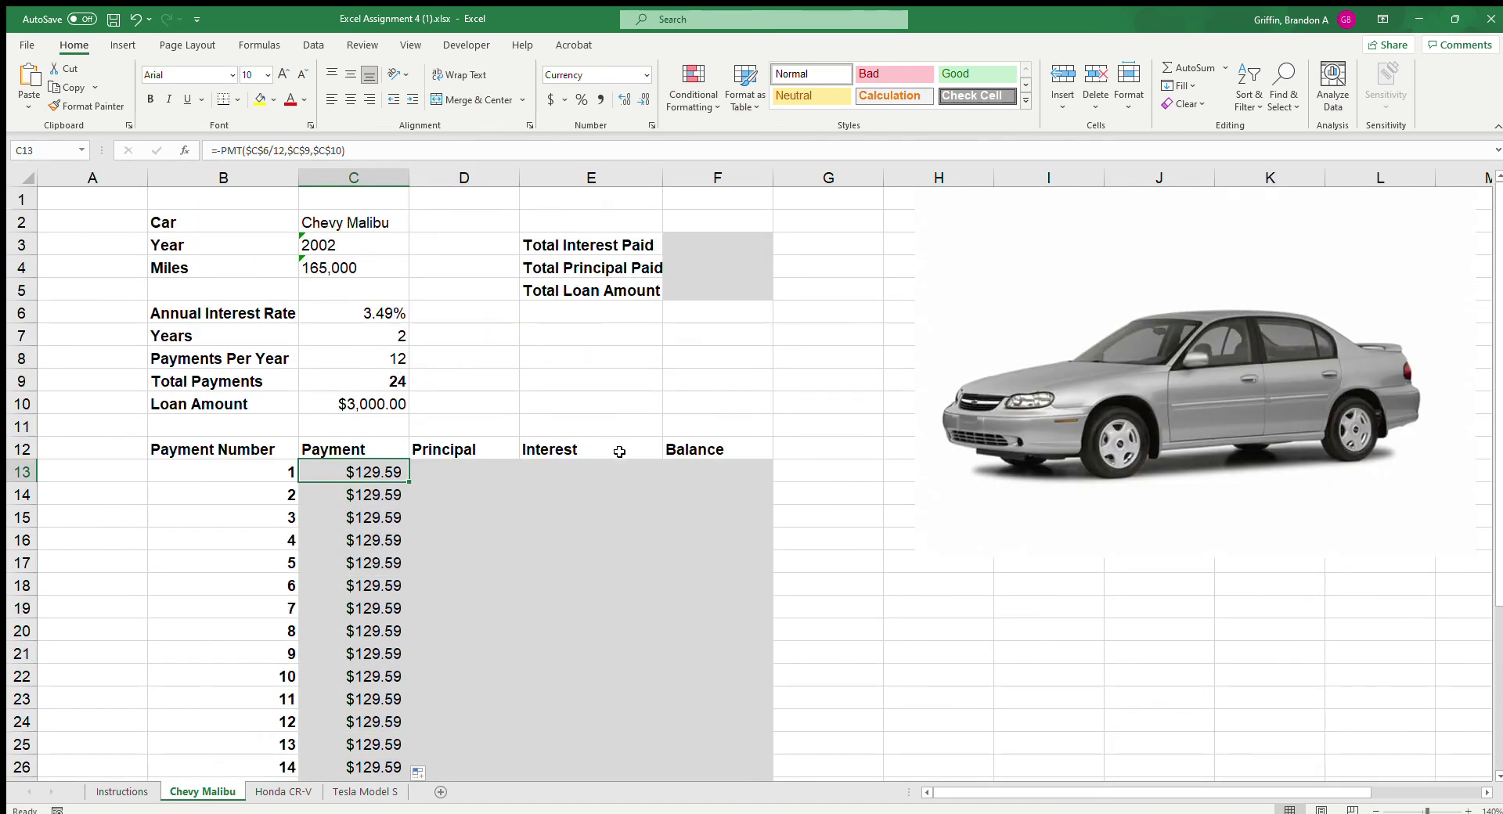
click(472, 470)
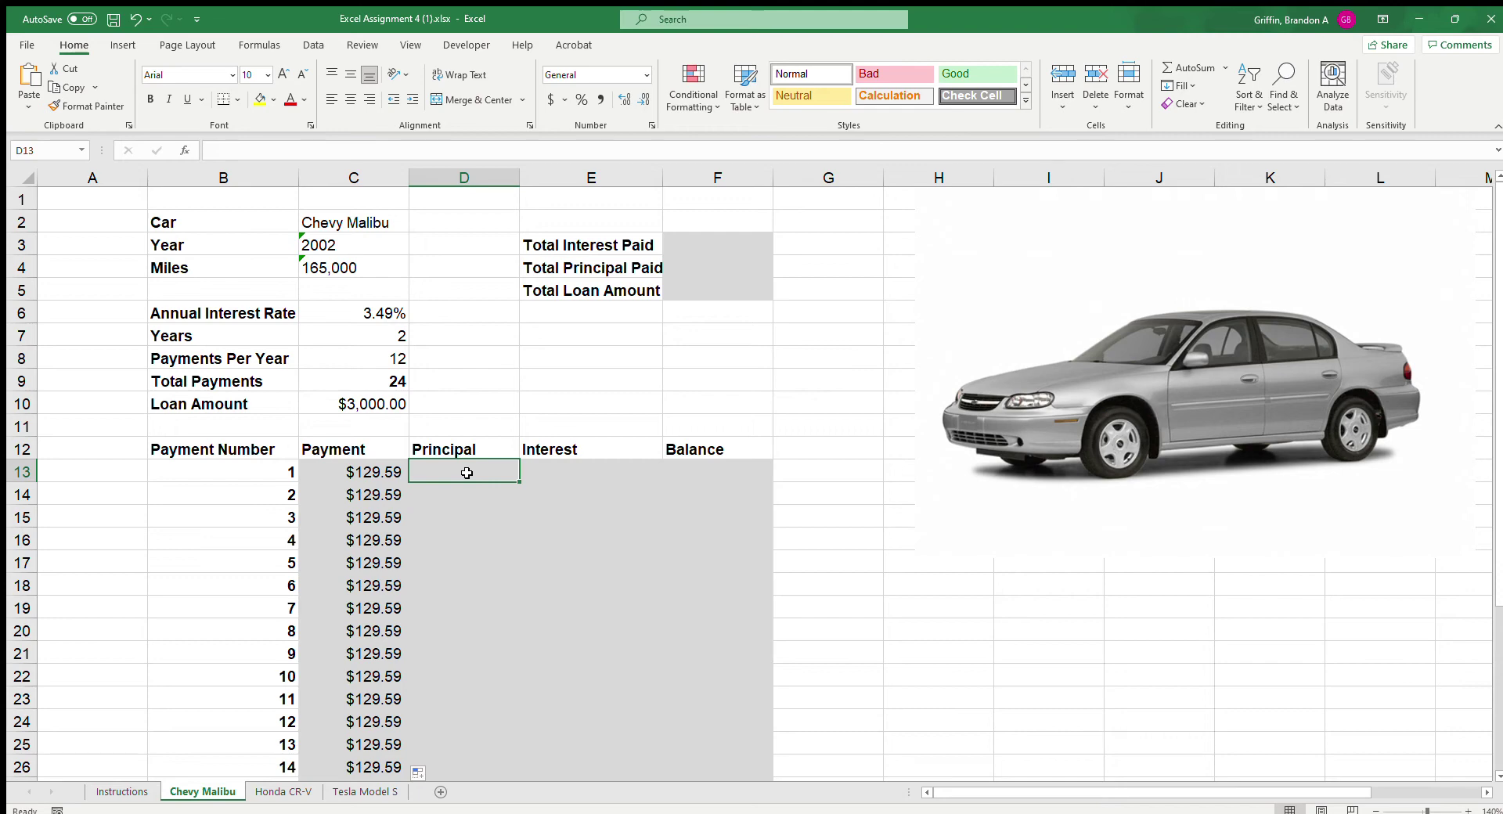
scroll(454, 479, down, 2)
scroll(469, 485, up, 2)
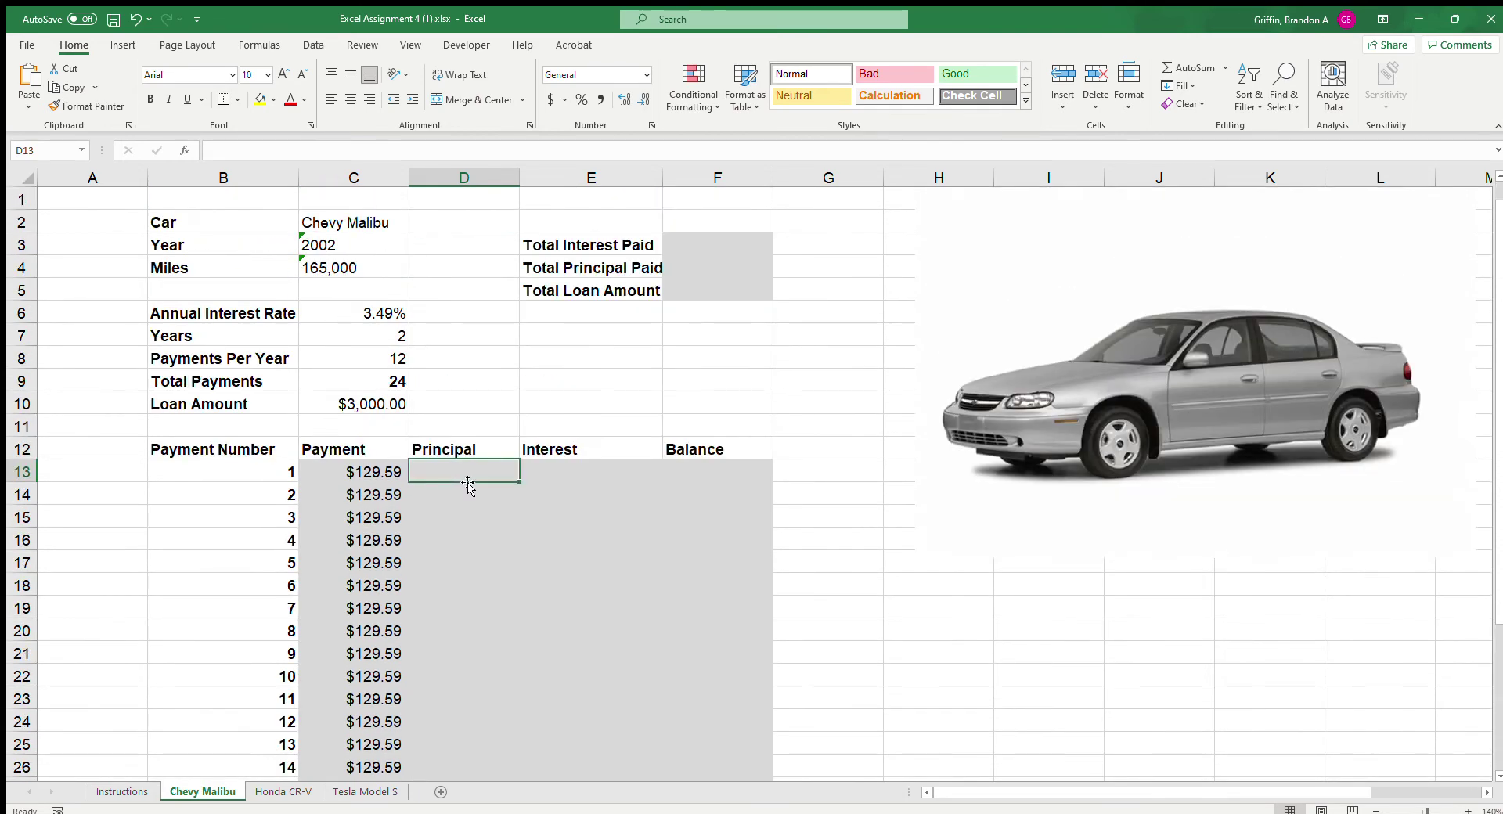
click(549, 468)
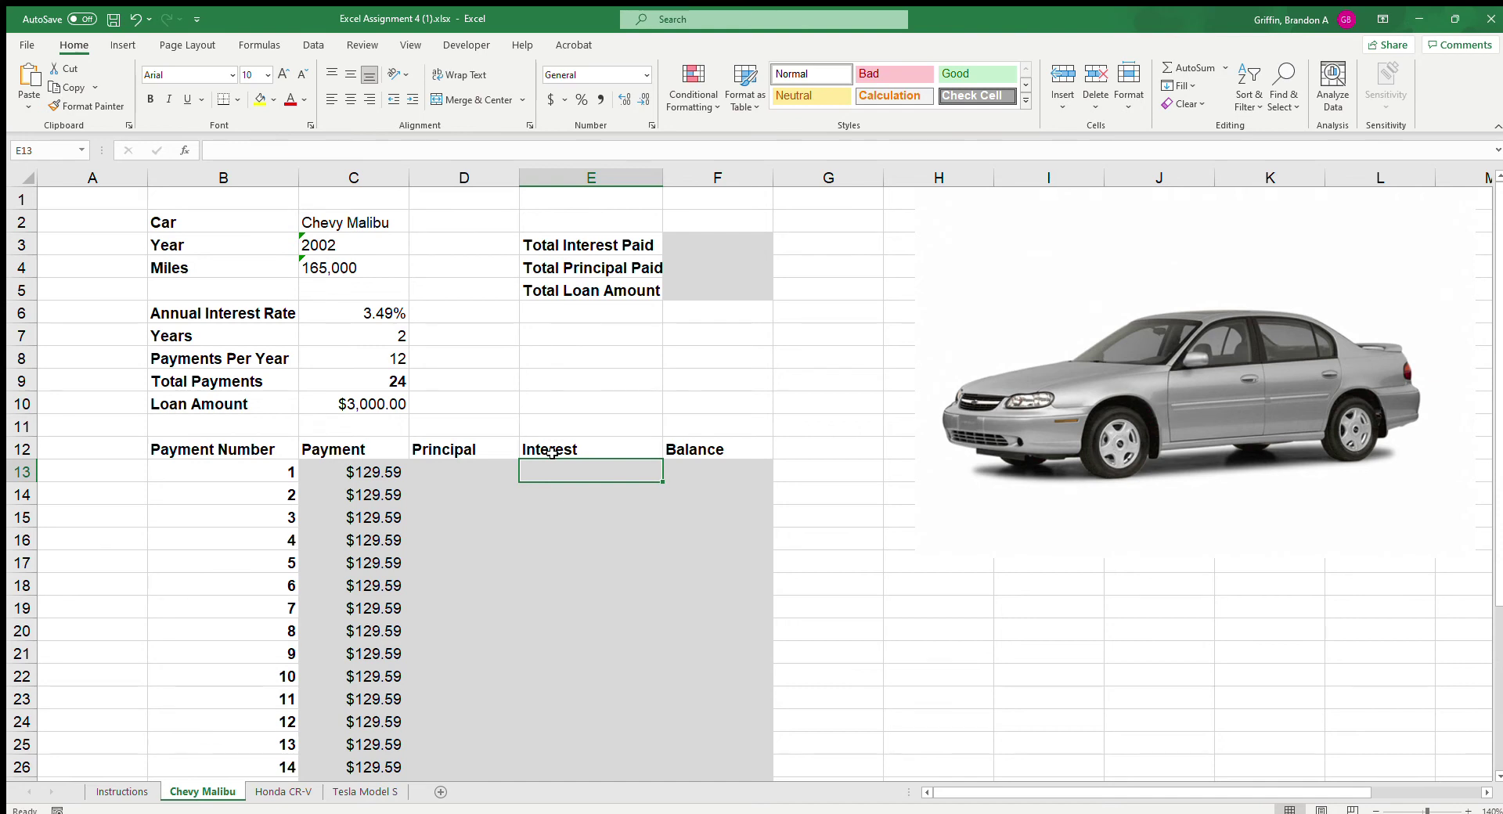
Step: Begin =-PPMT($C$6/12, in D13 with the annual rate locked
click(497, 474)
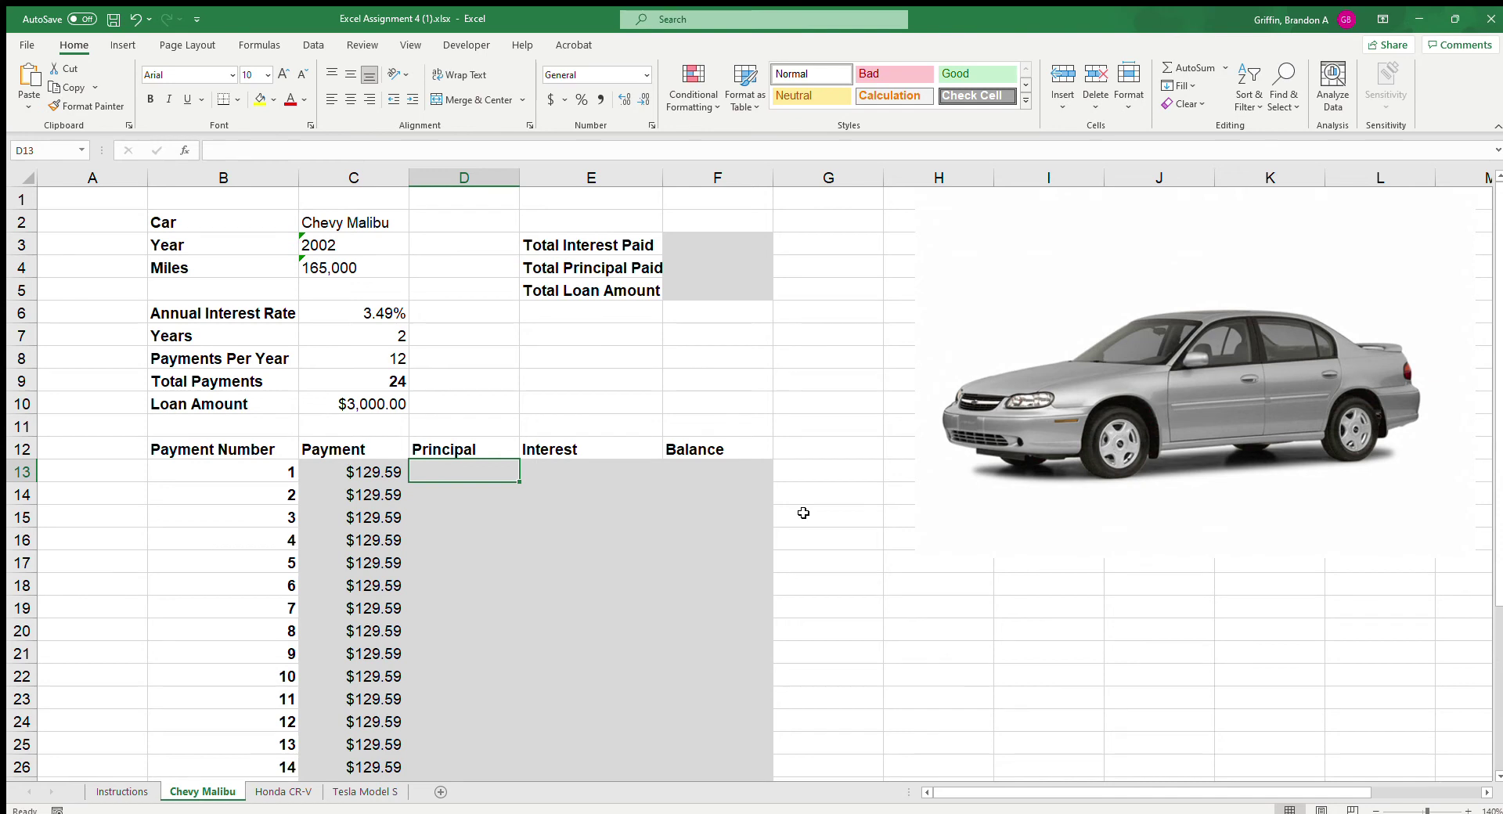
text(=)
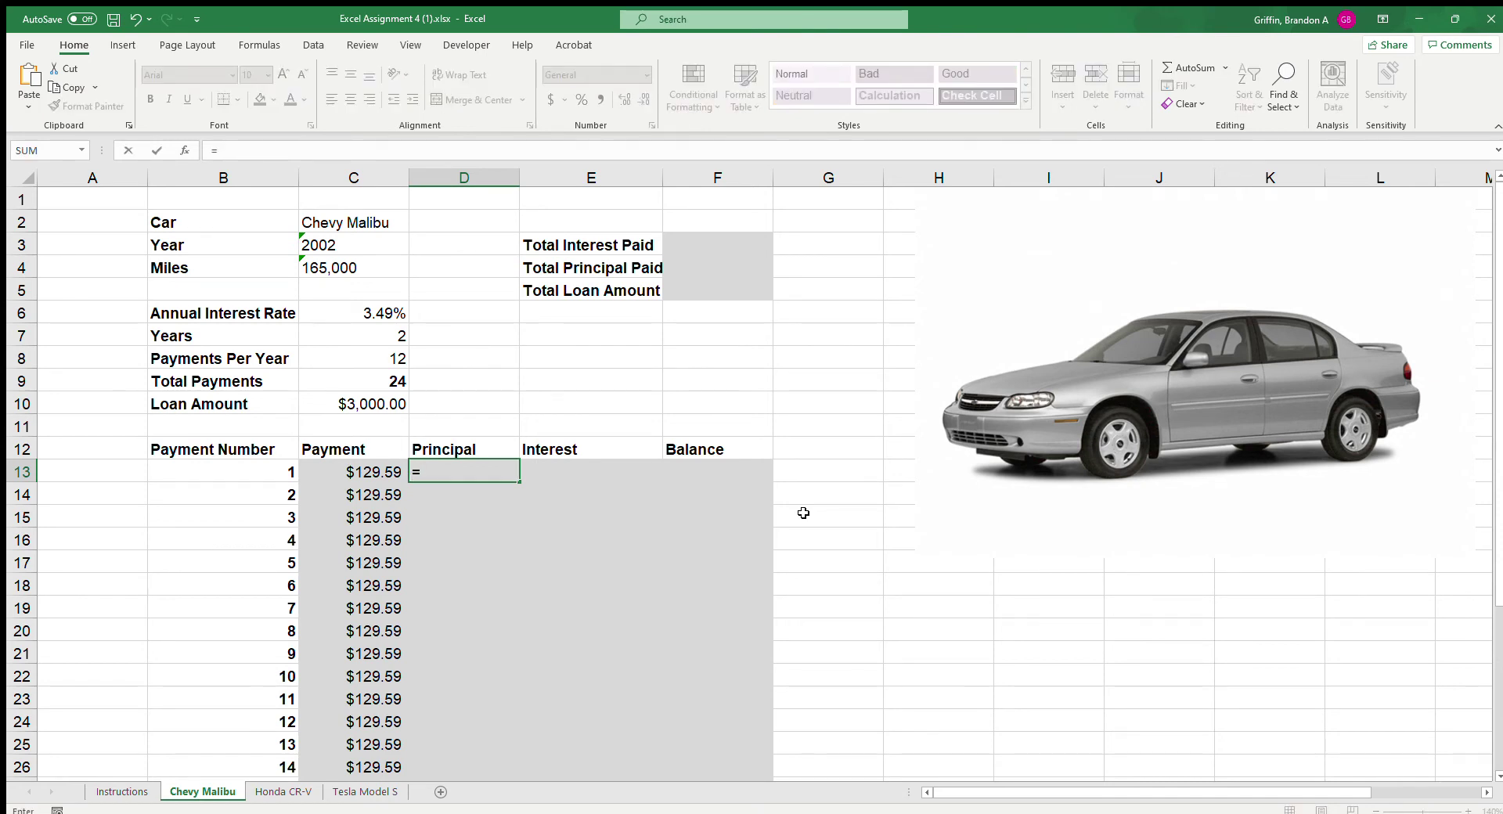
text(-PPMT)
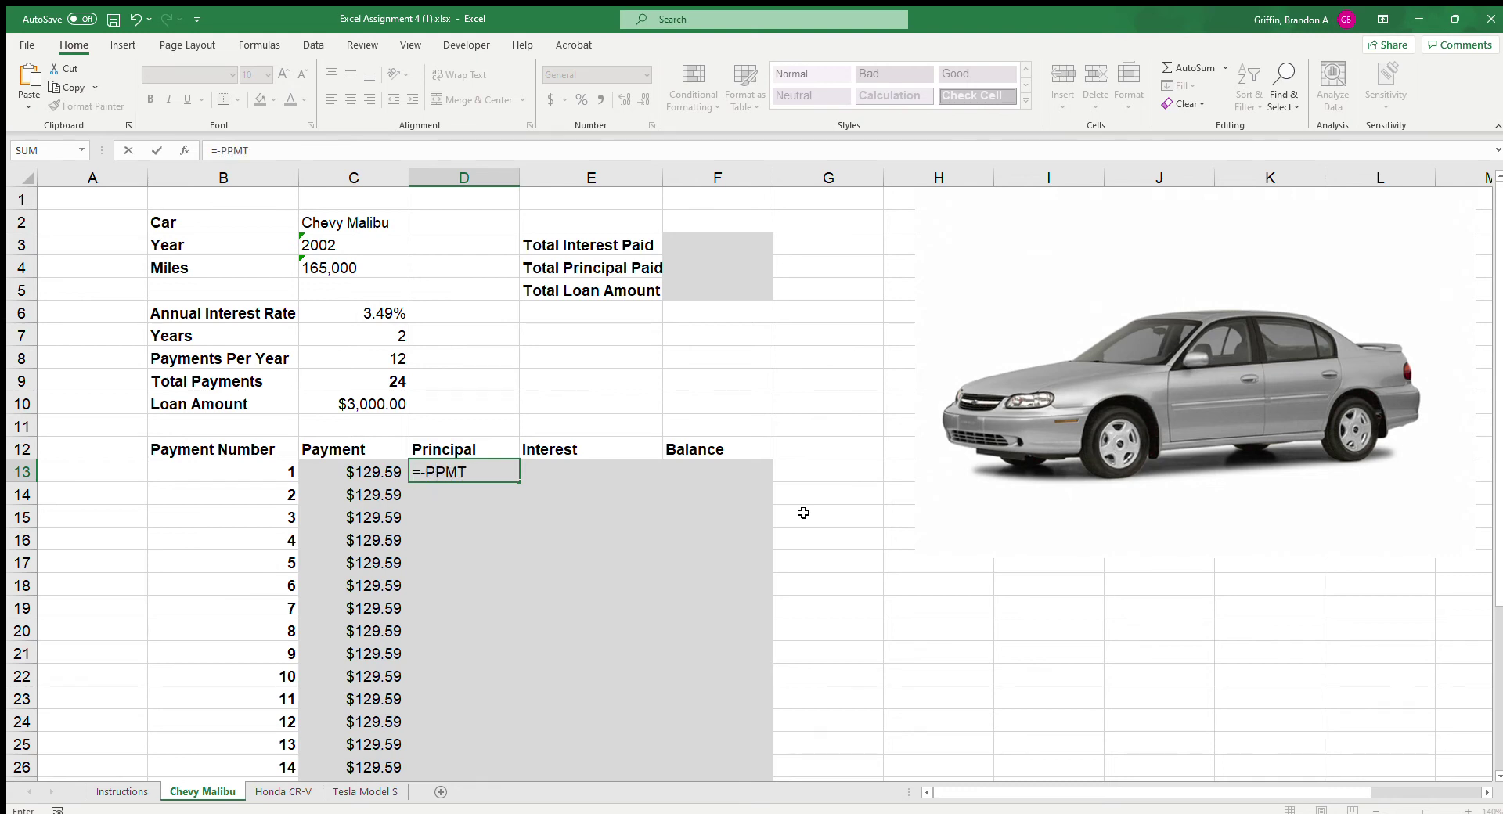
text(()
click(388, 315)
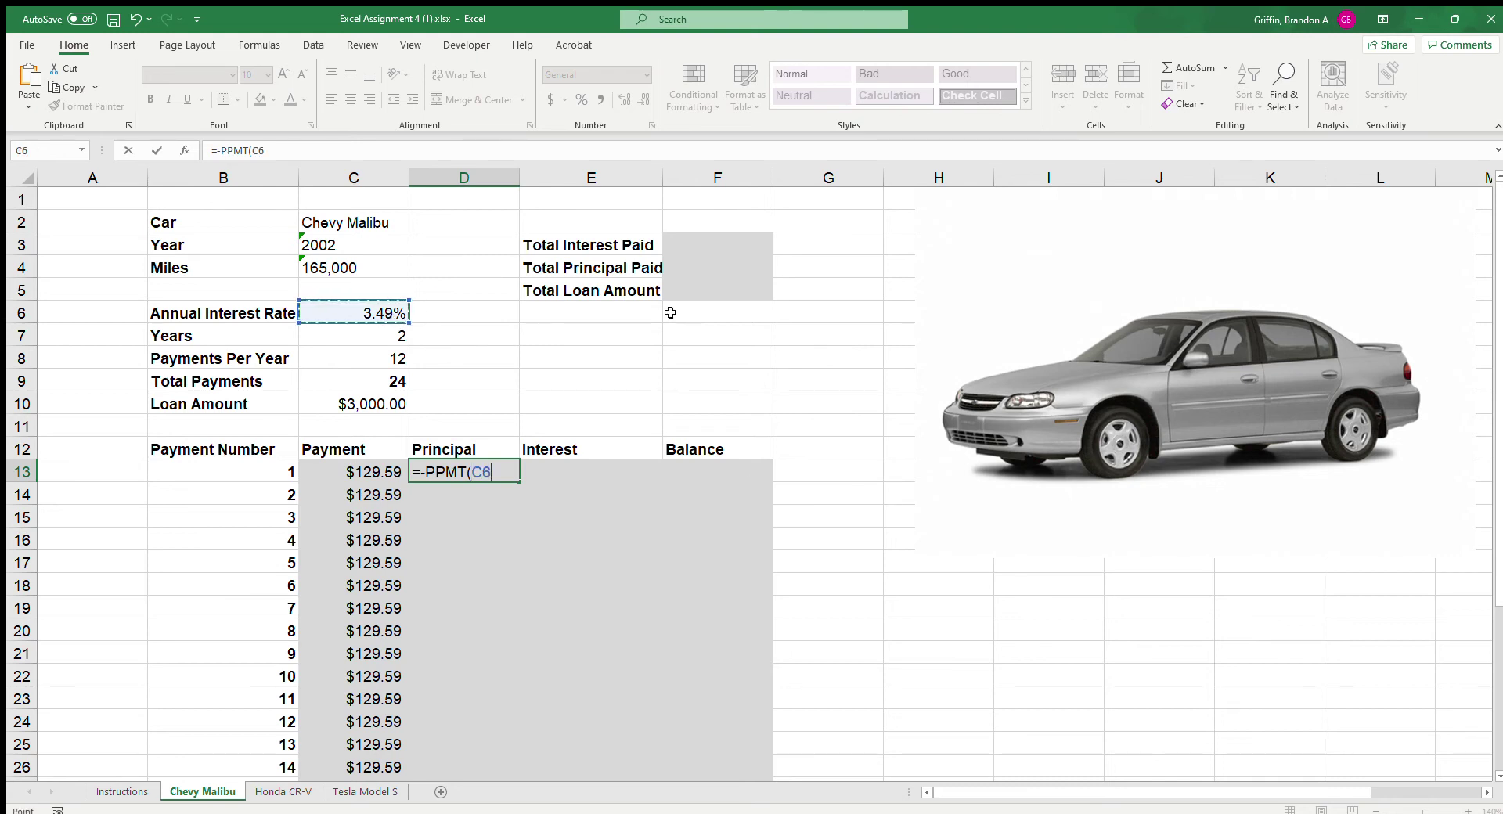
key(F4)
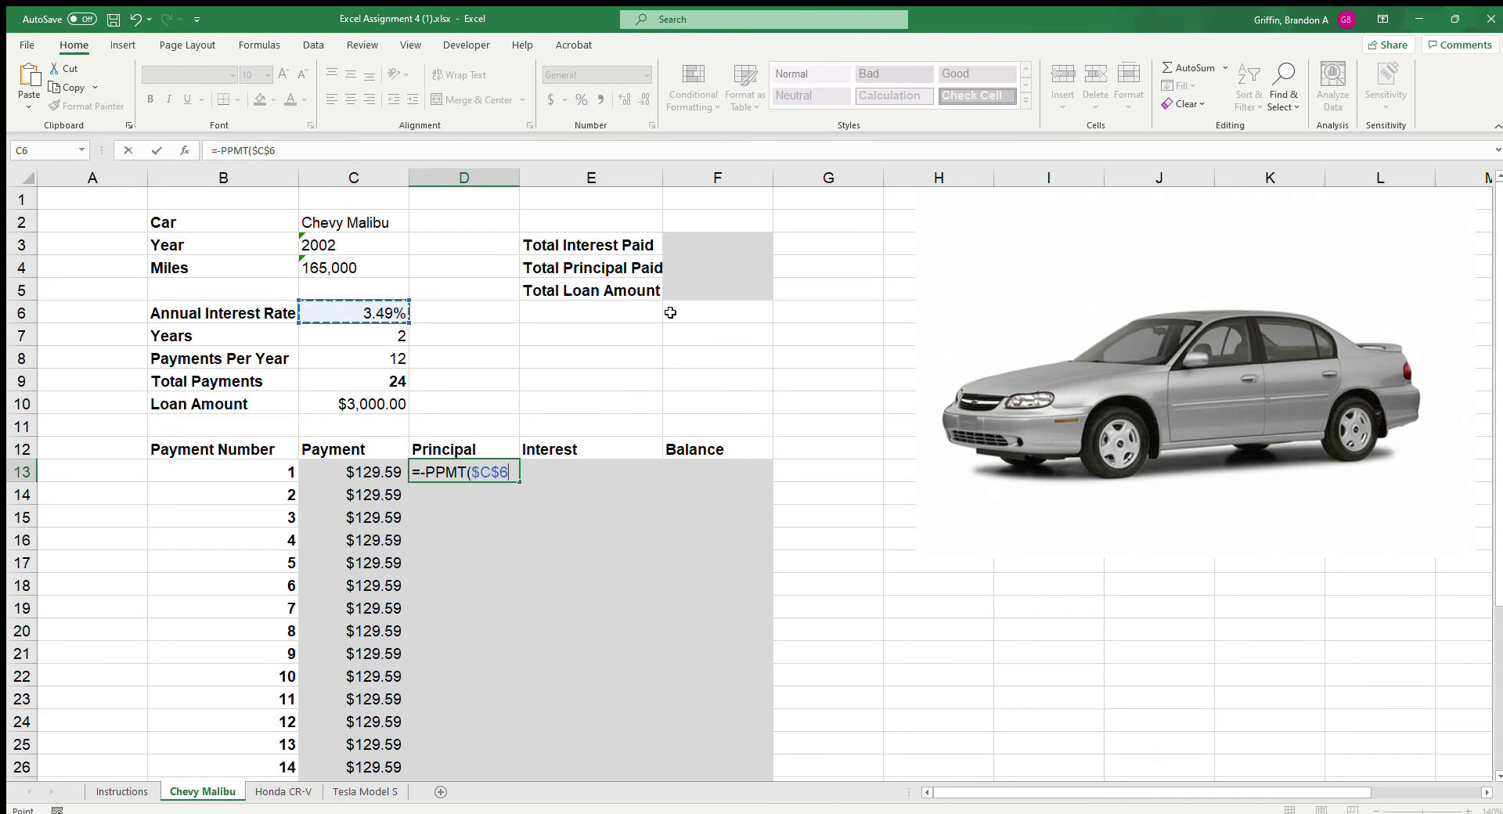
text(/12,)
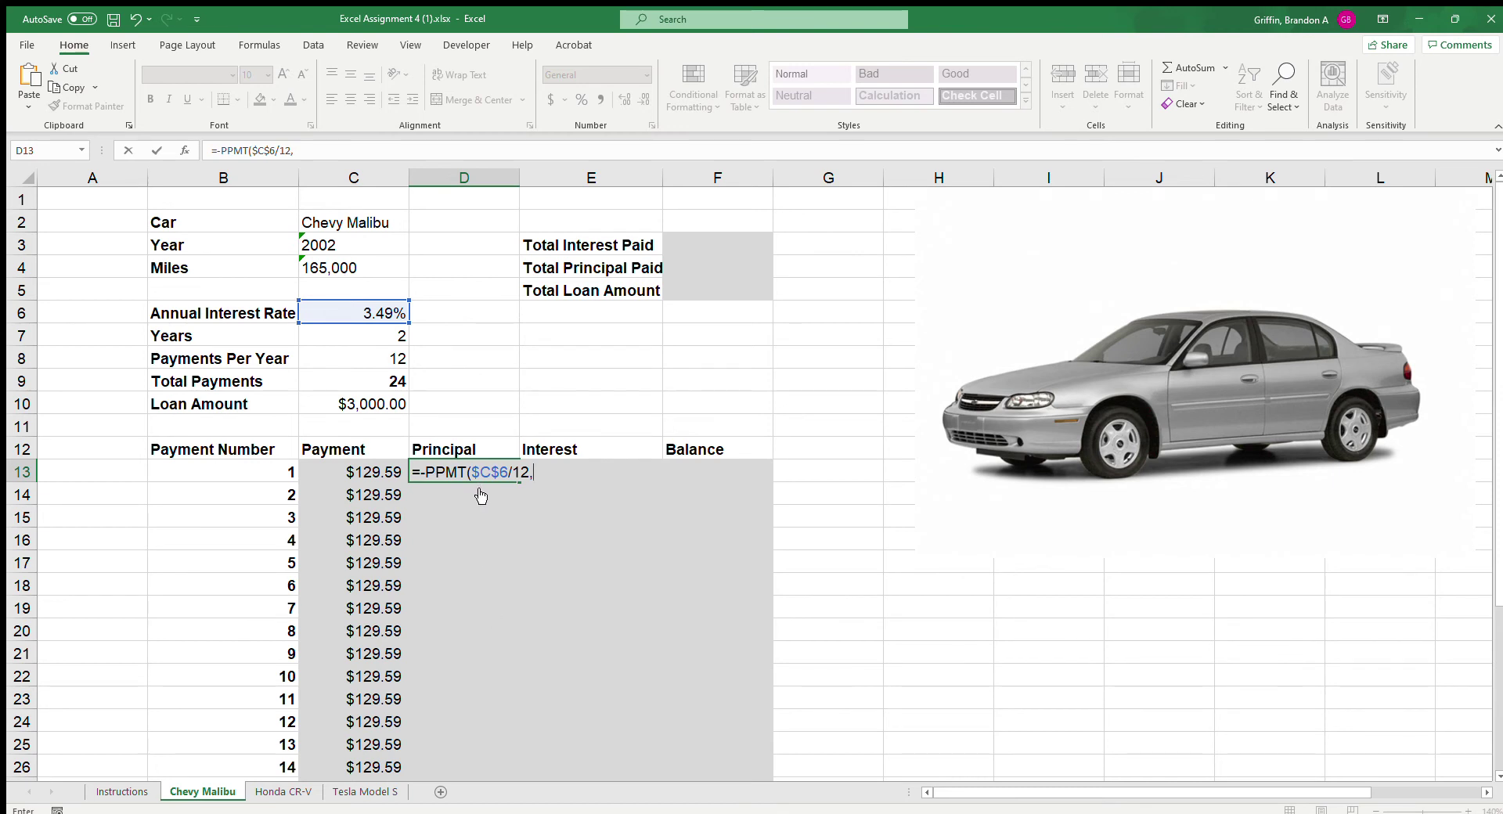
Step: Complete the PPMT formula with B13, $C$9 and $C$10, giving $120.87 principal
click(203, 470)
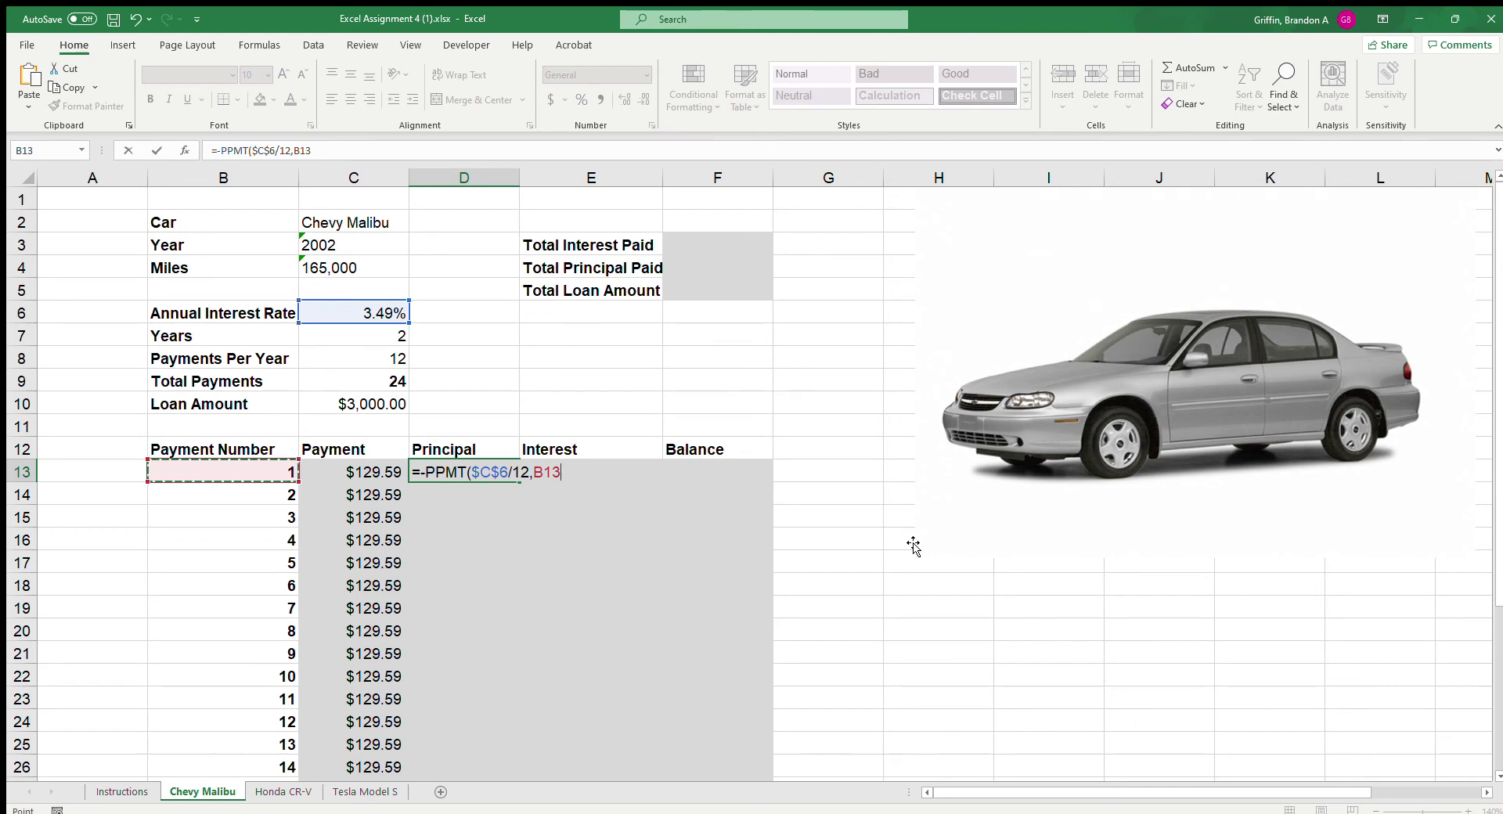
text(,)
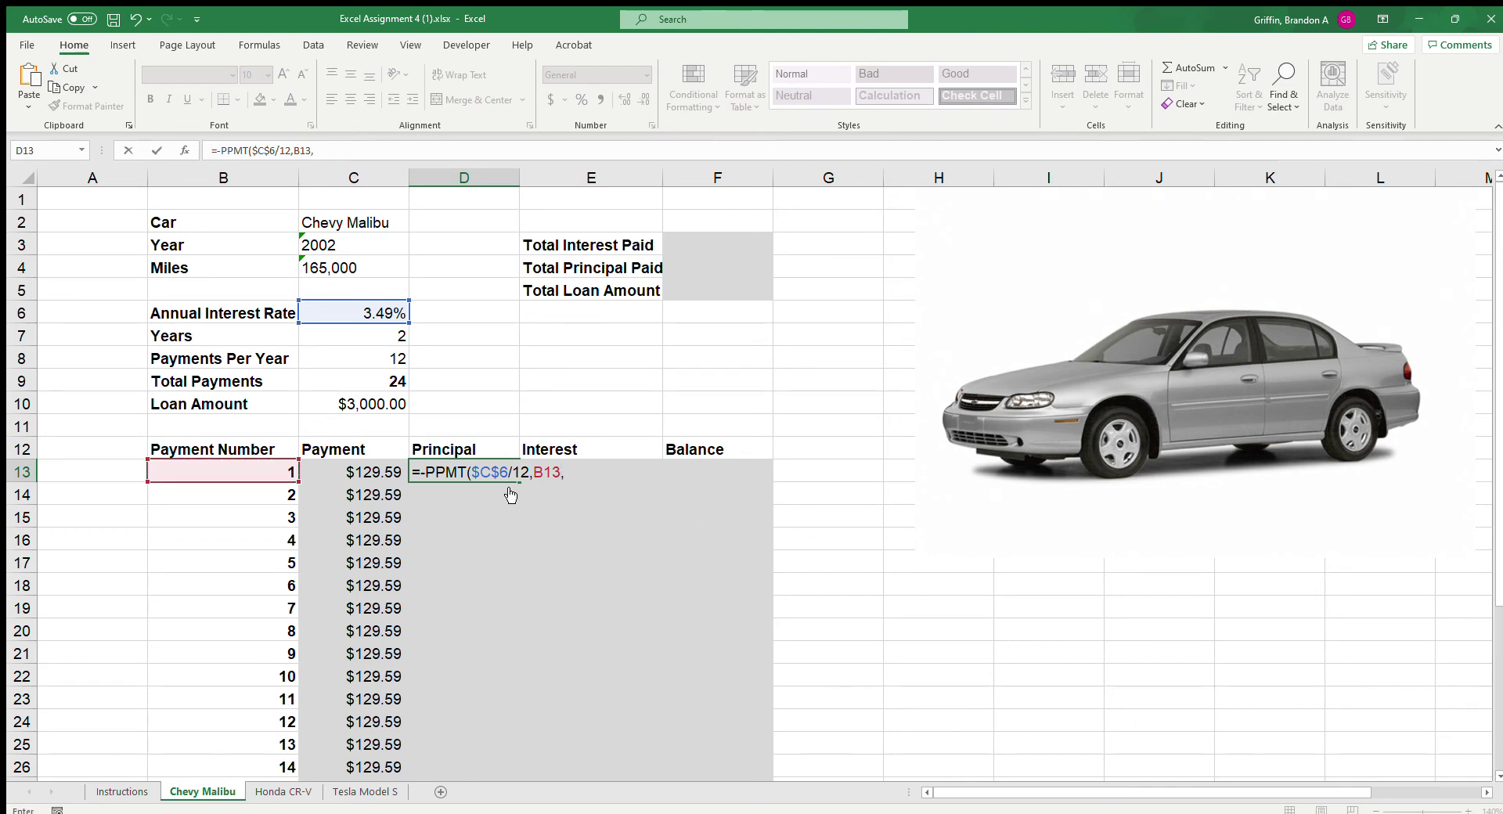
click(388, 381)
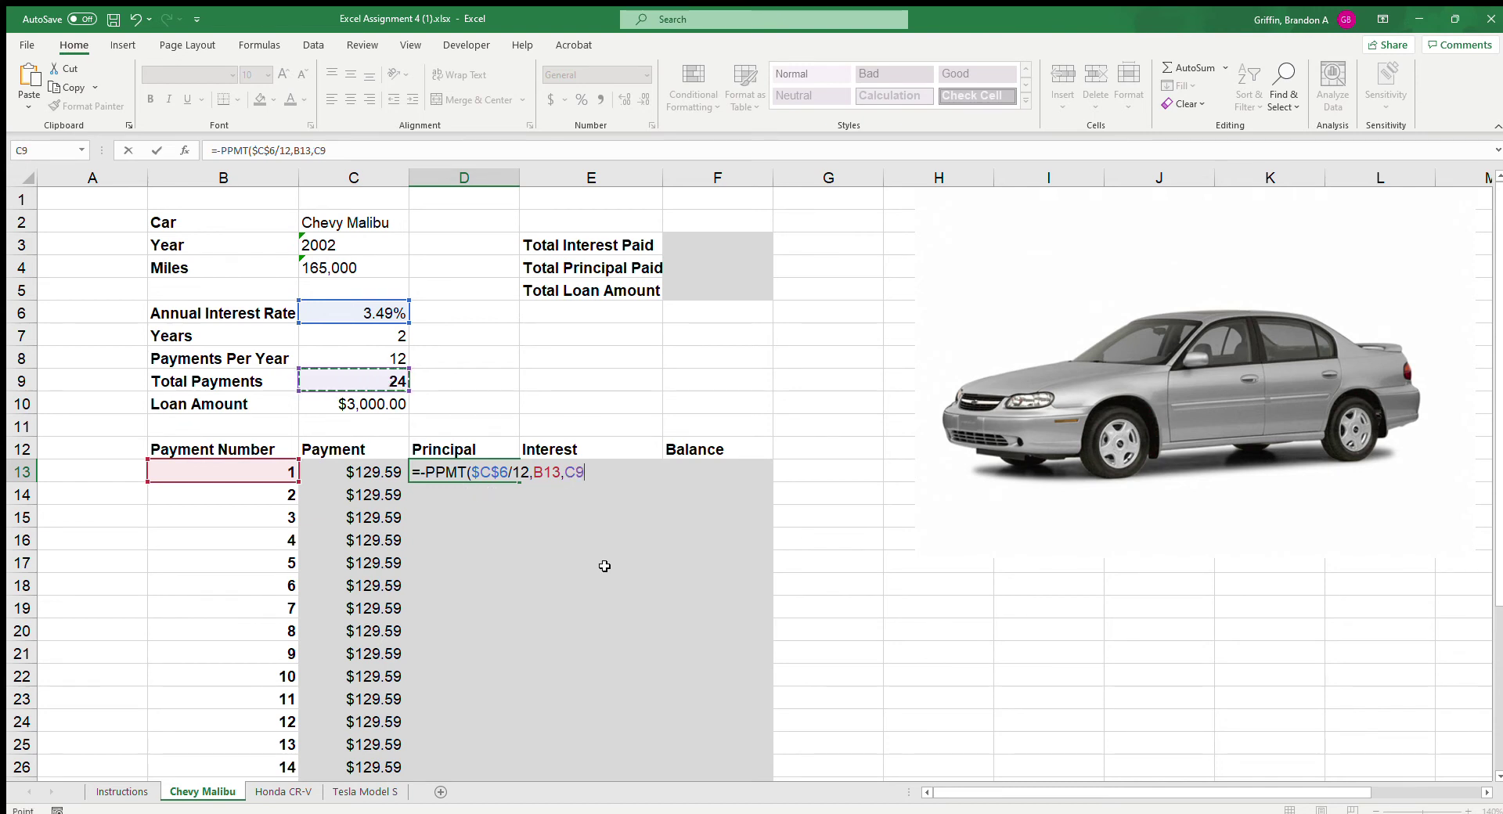
key(F4)
text(,)
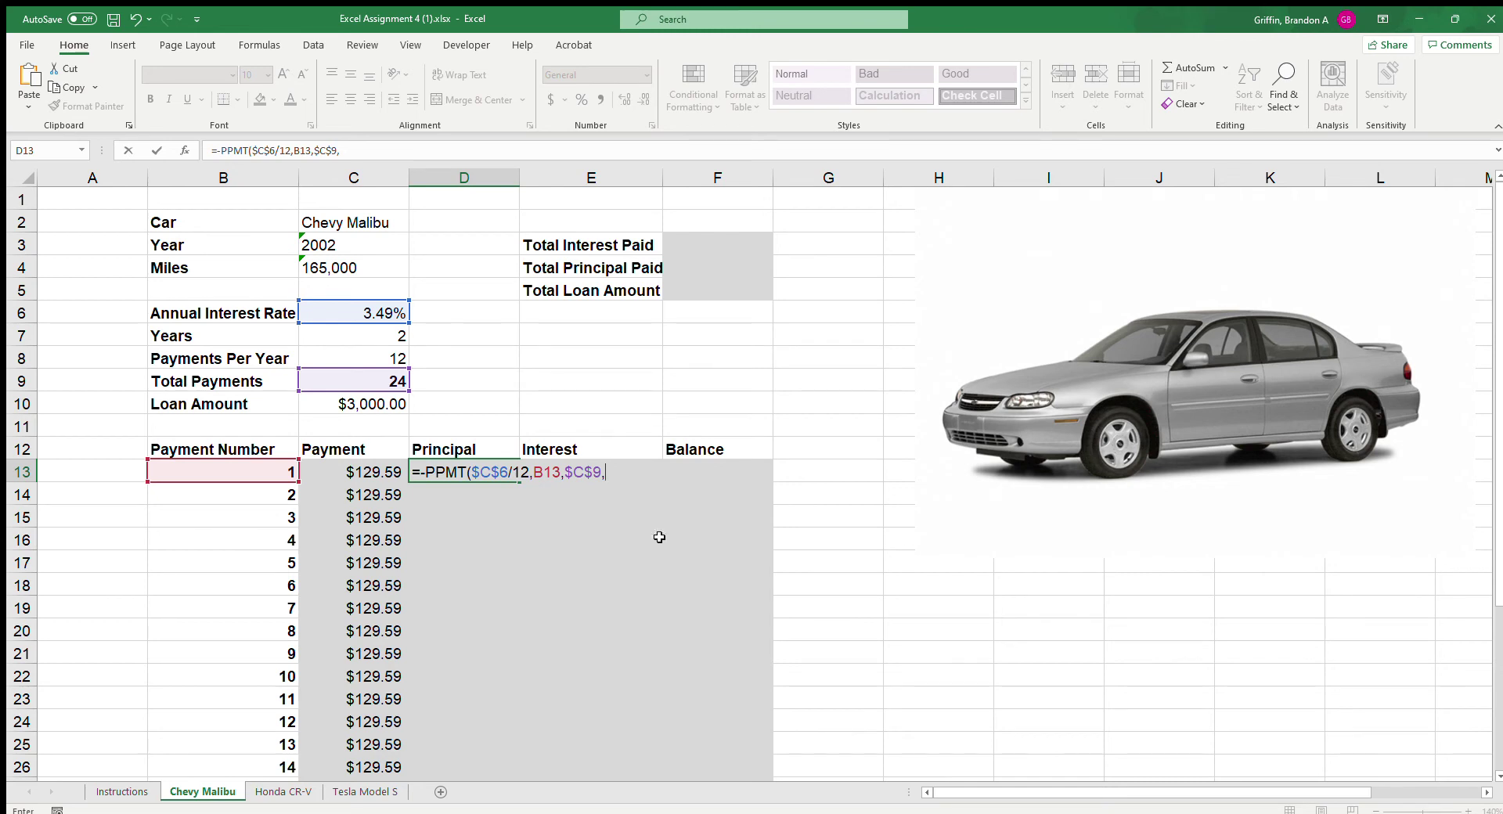
click(390, 405)
key(F4)
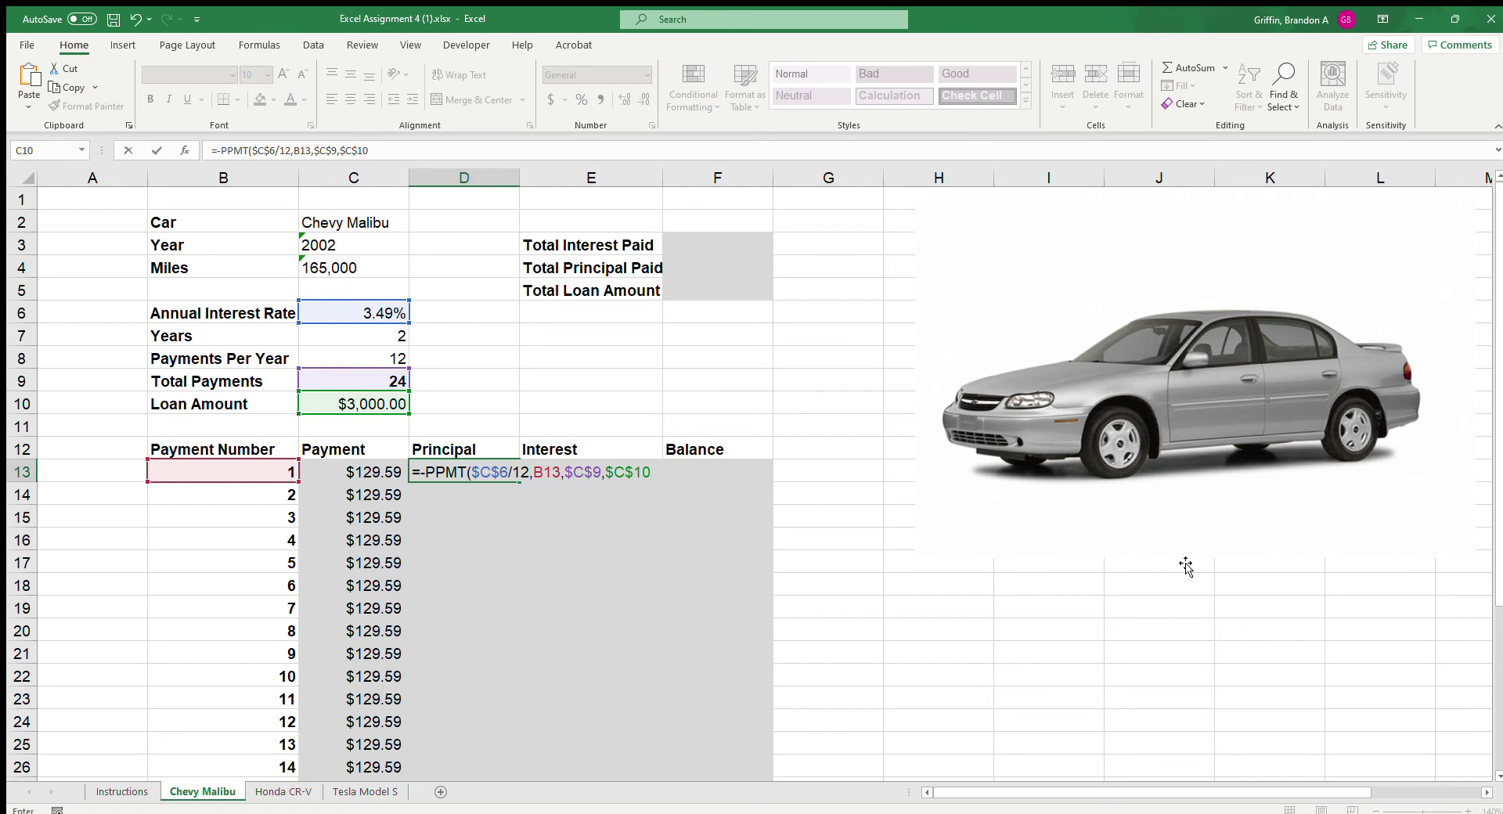
text())
key(Return)
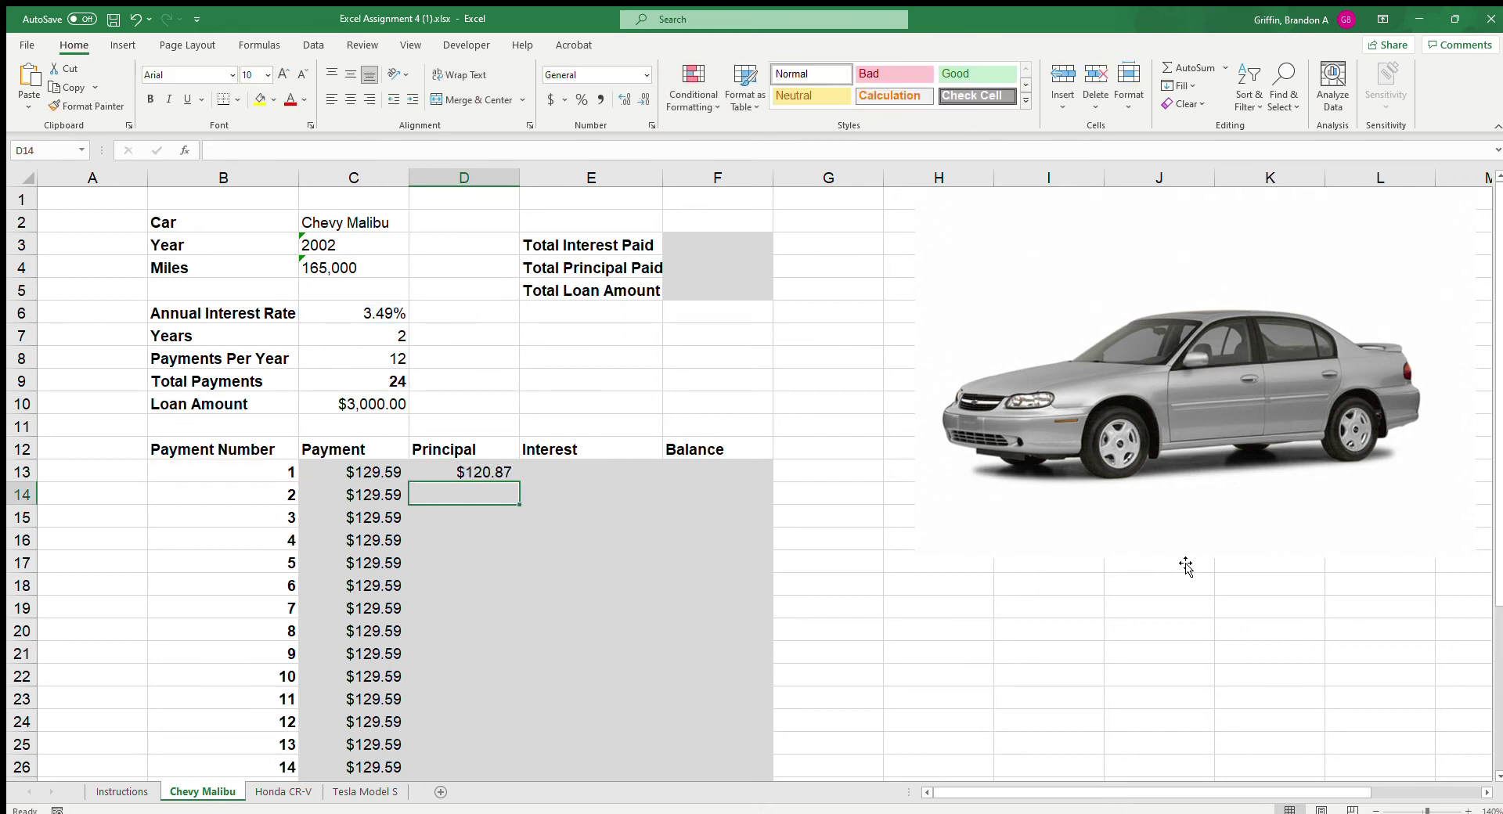
key(Up)
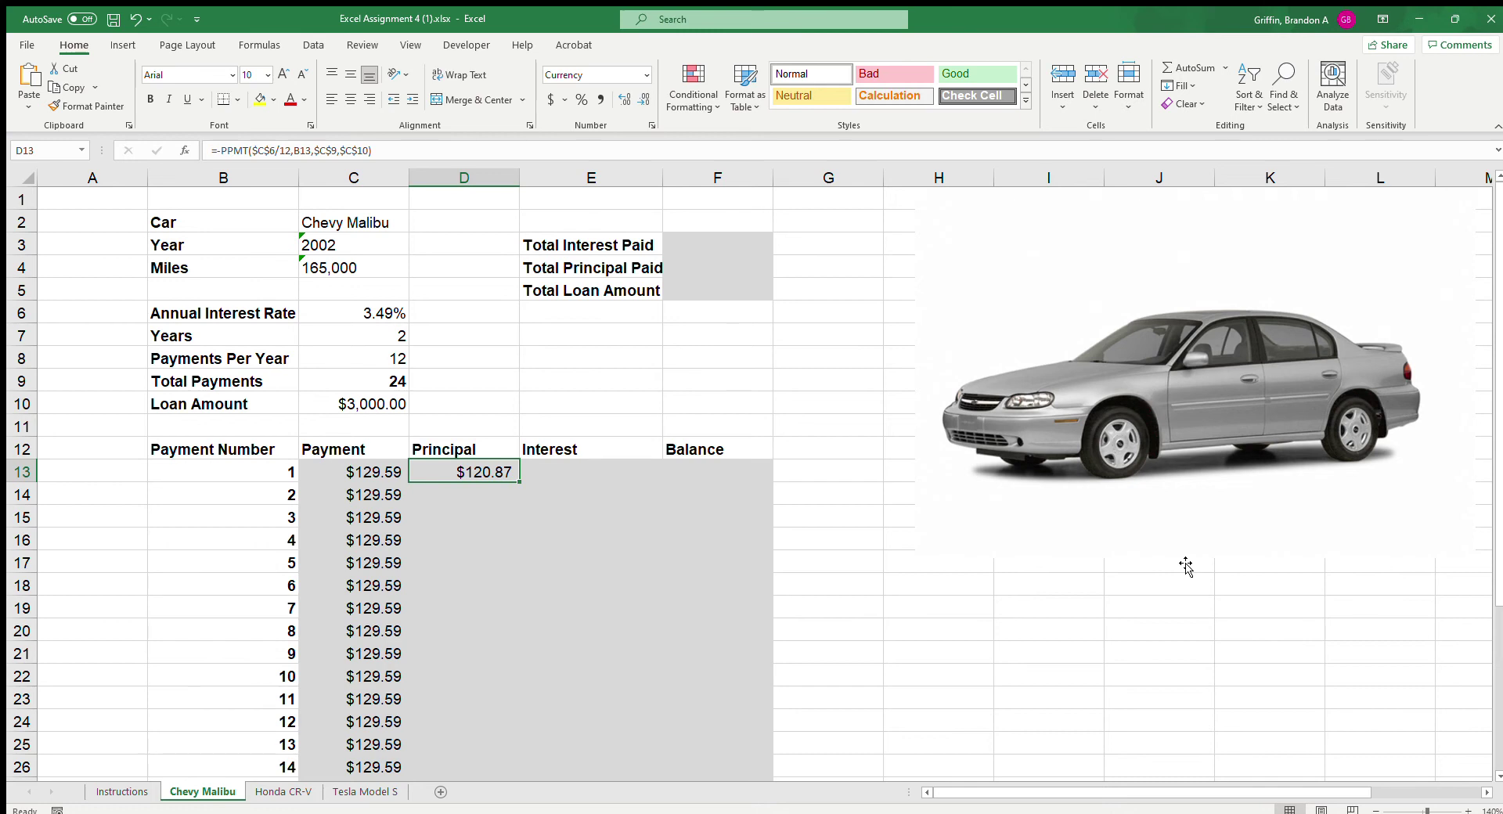
key(Left)
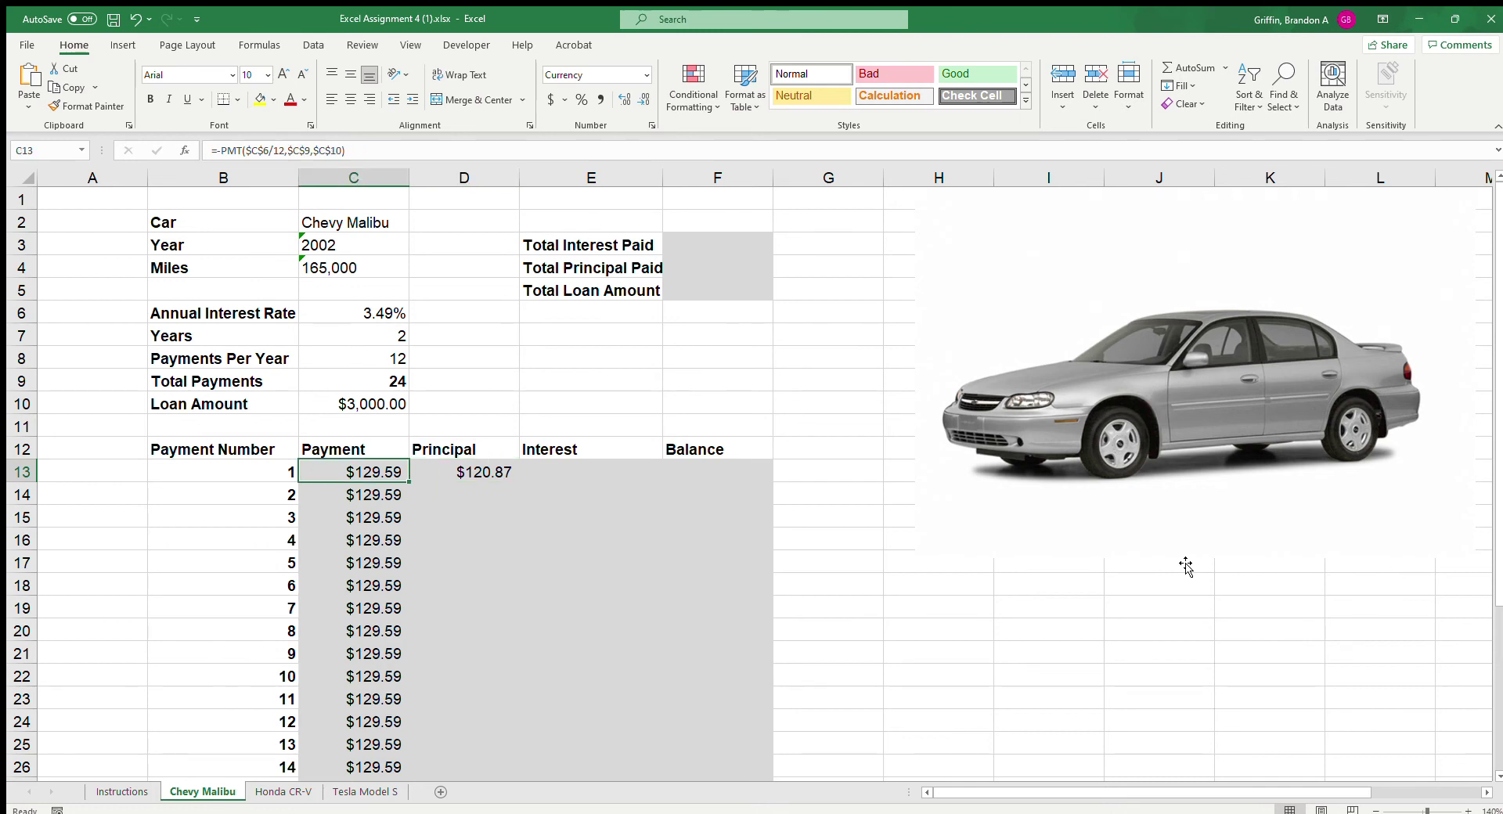
key(Right)
key(Right)
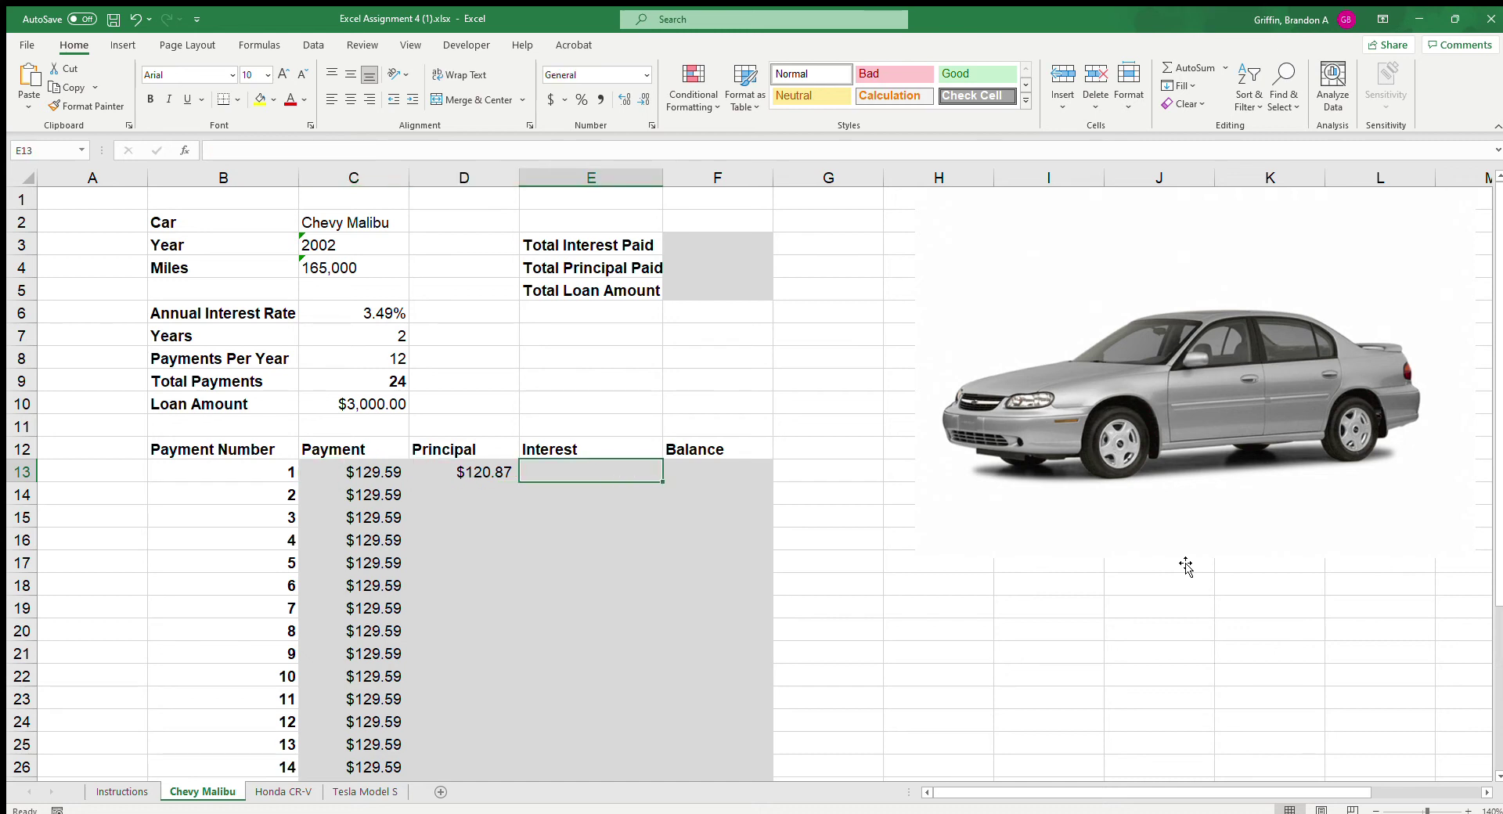
Step: Review the principal formula text in D13 from the formula bar
key(Left)
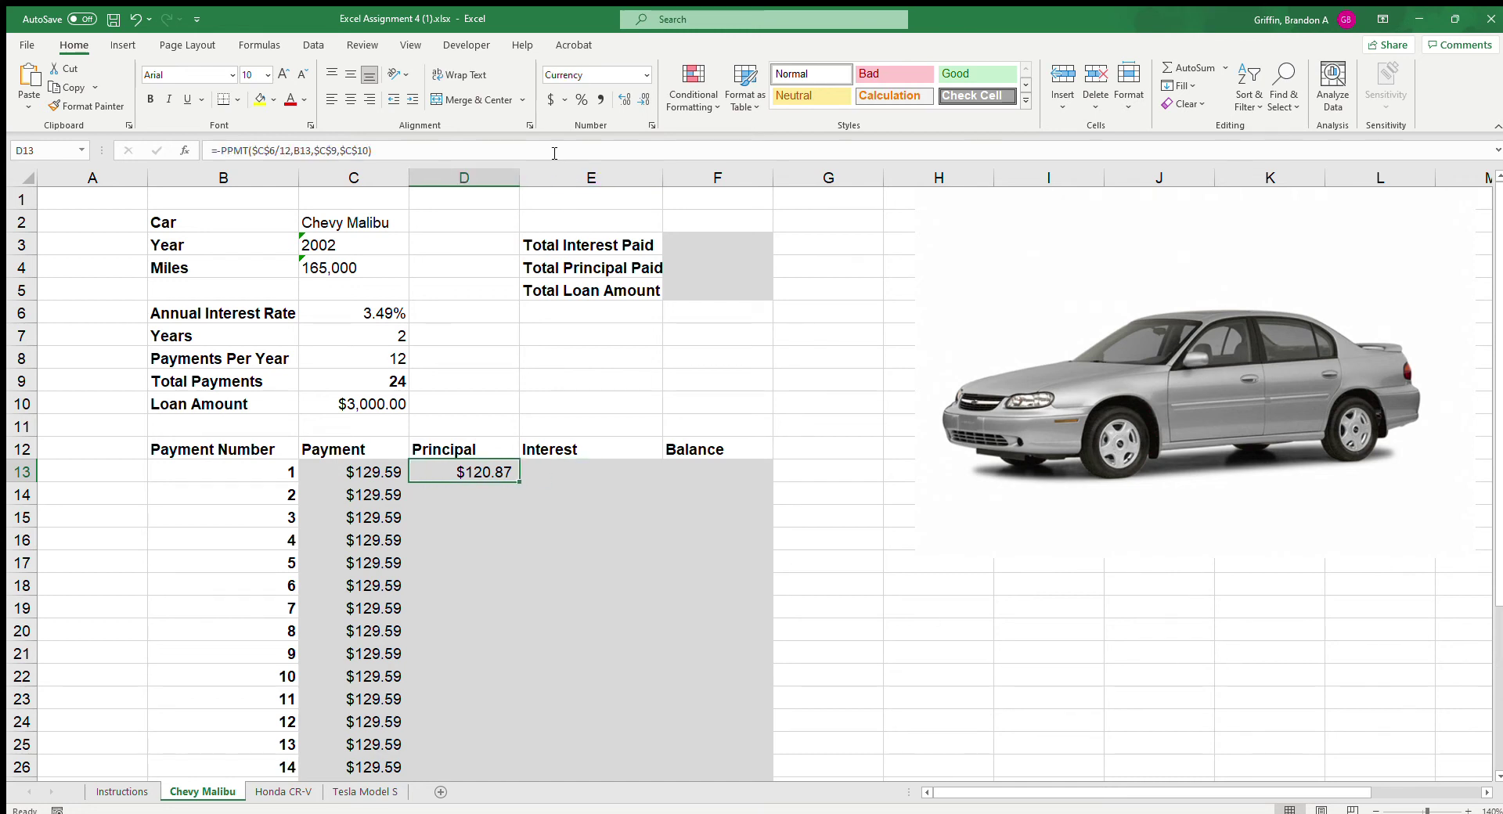
click(530, 465)
click(476, 470)
click(396, 150)
key(shift+Home)
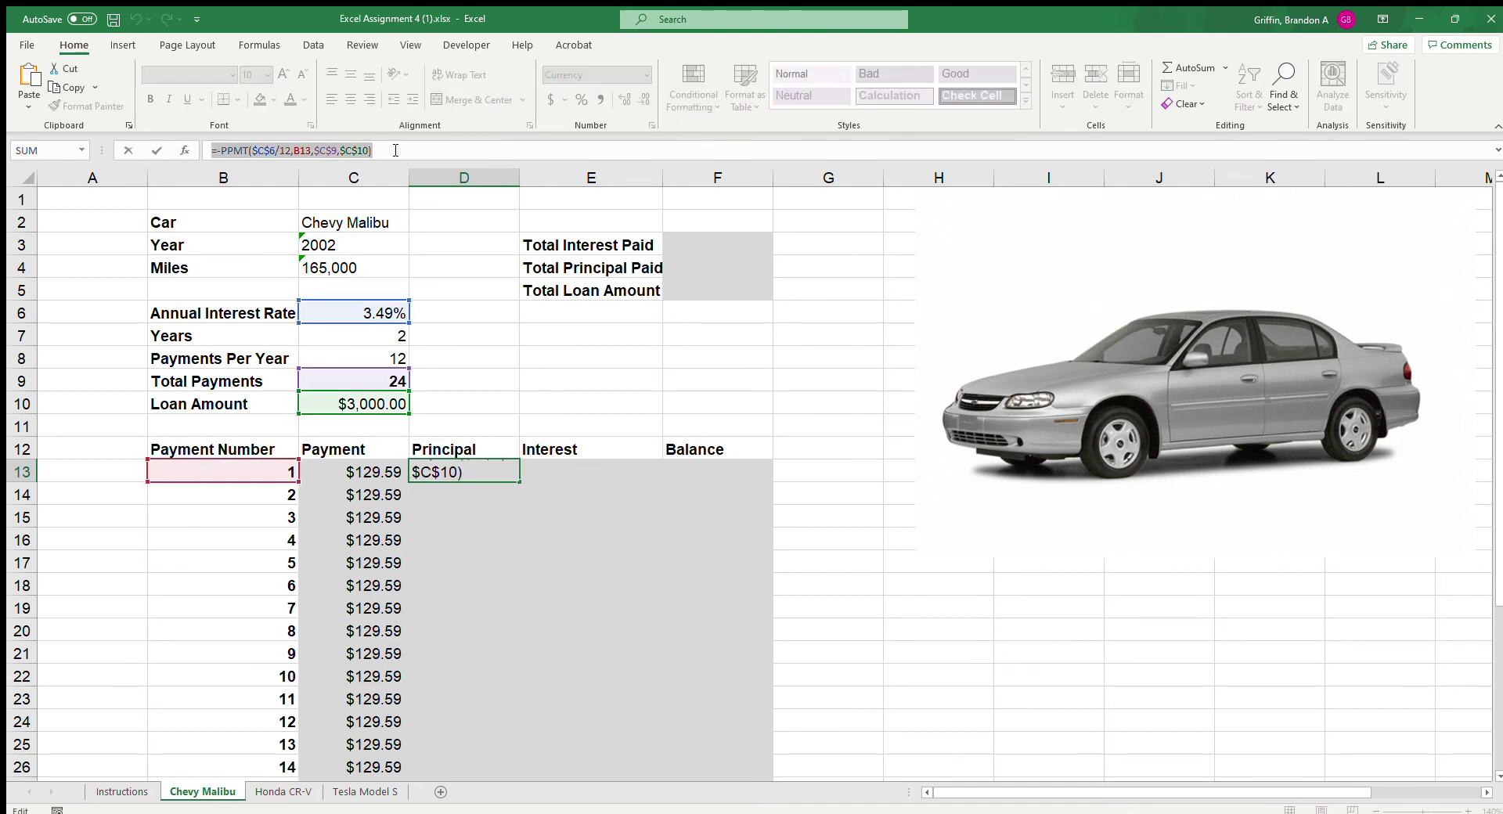
click(395, 150)
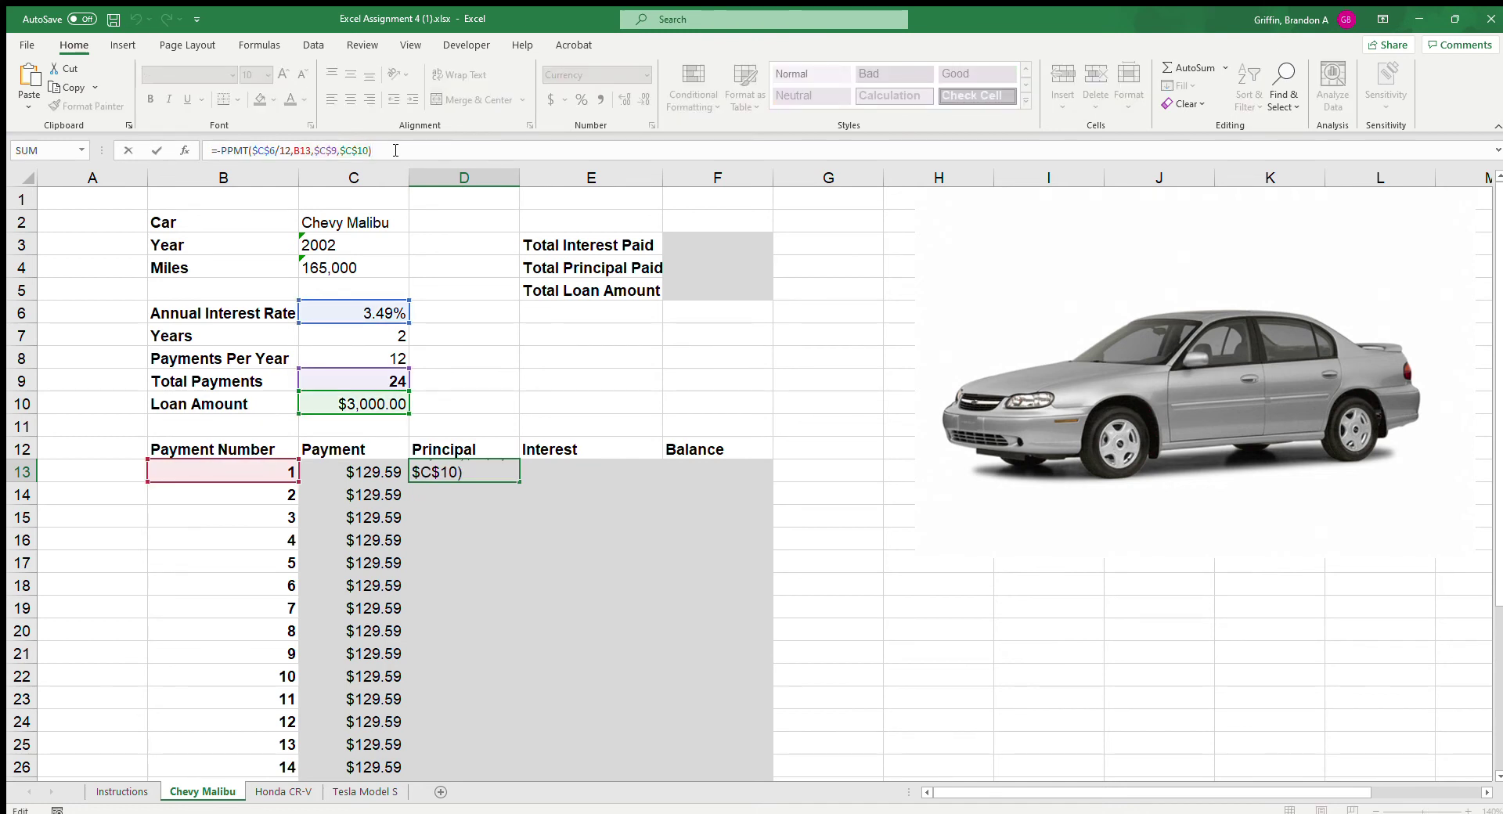
key(shift+Home)
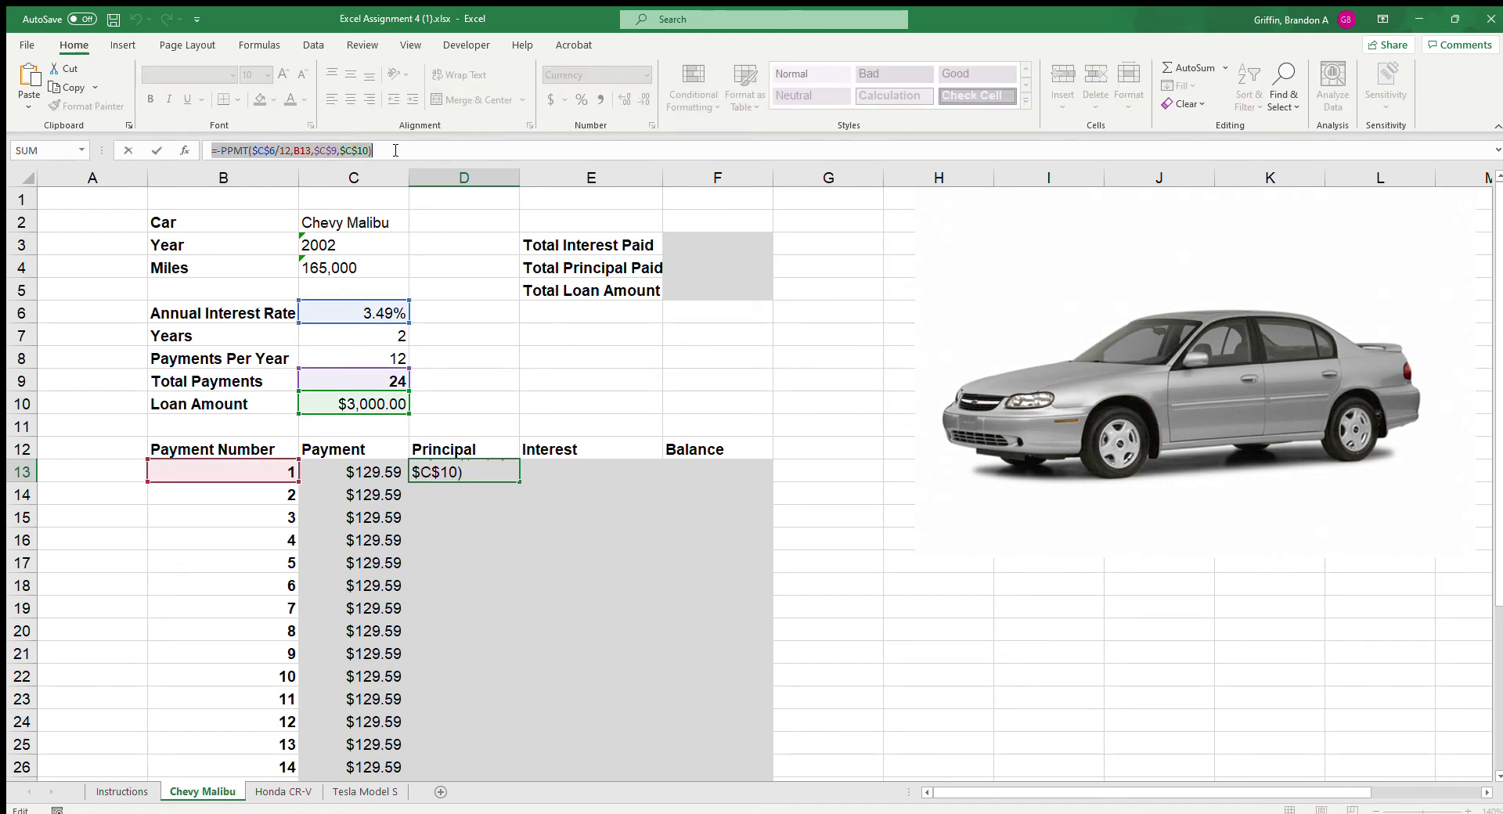
click(391, 151)
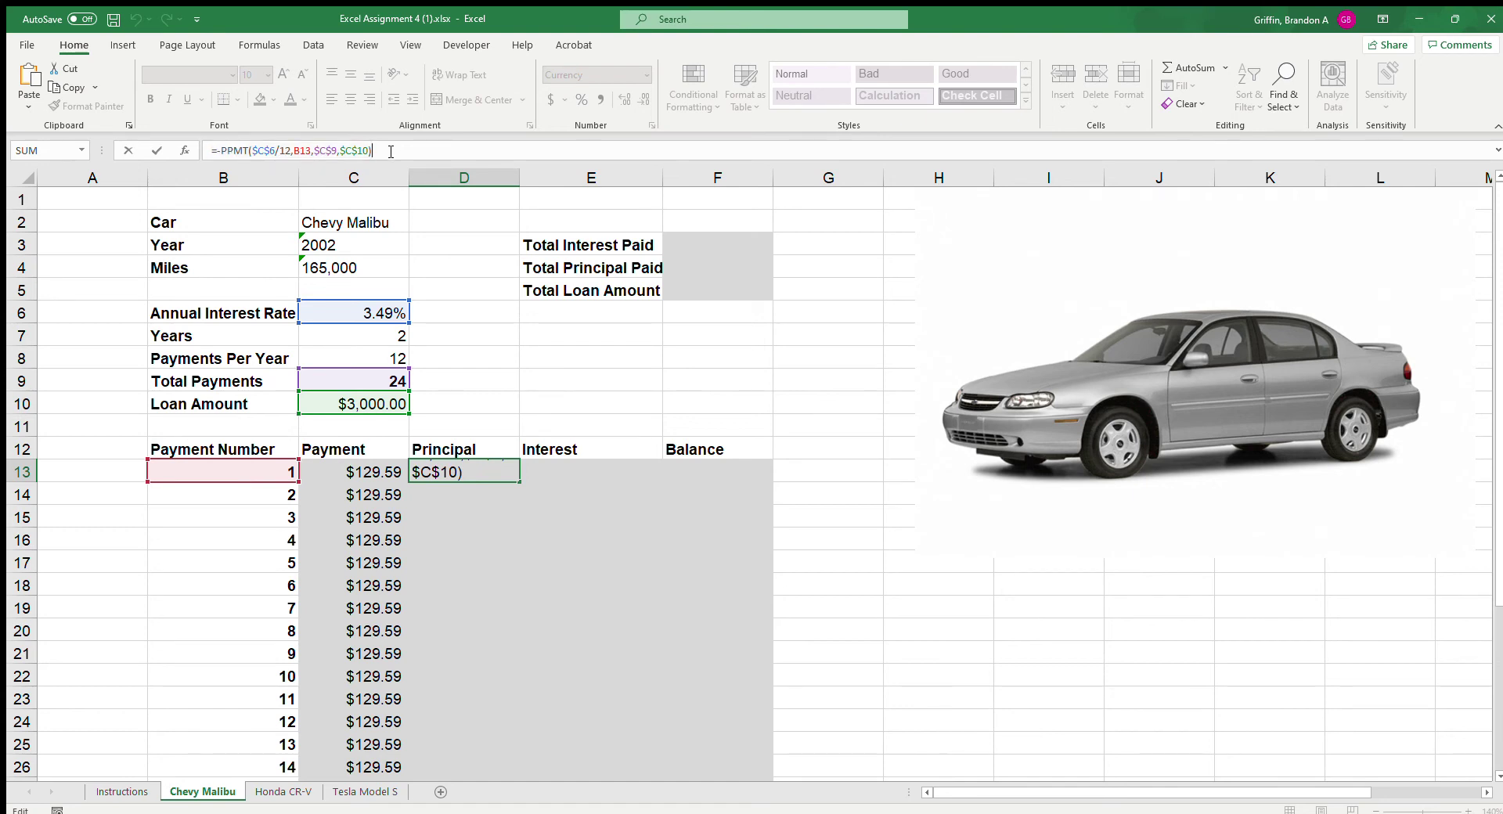
click(625, 472)
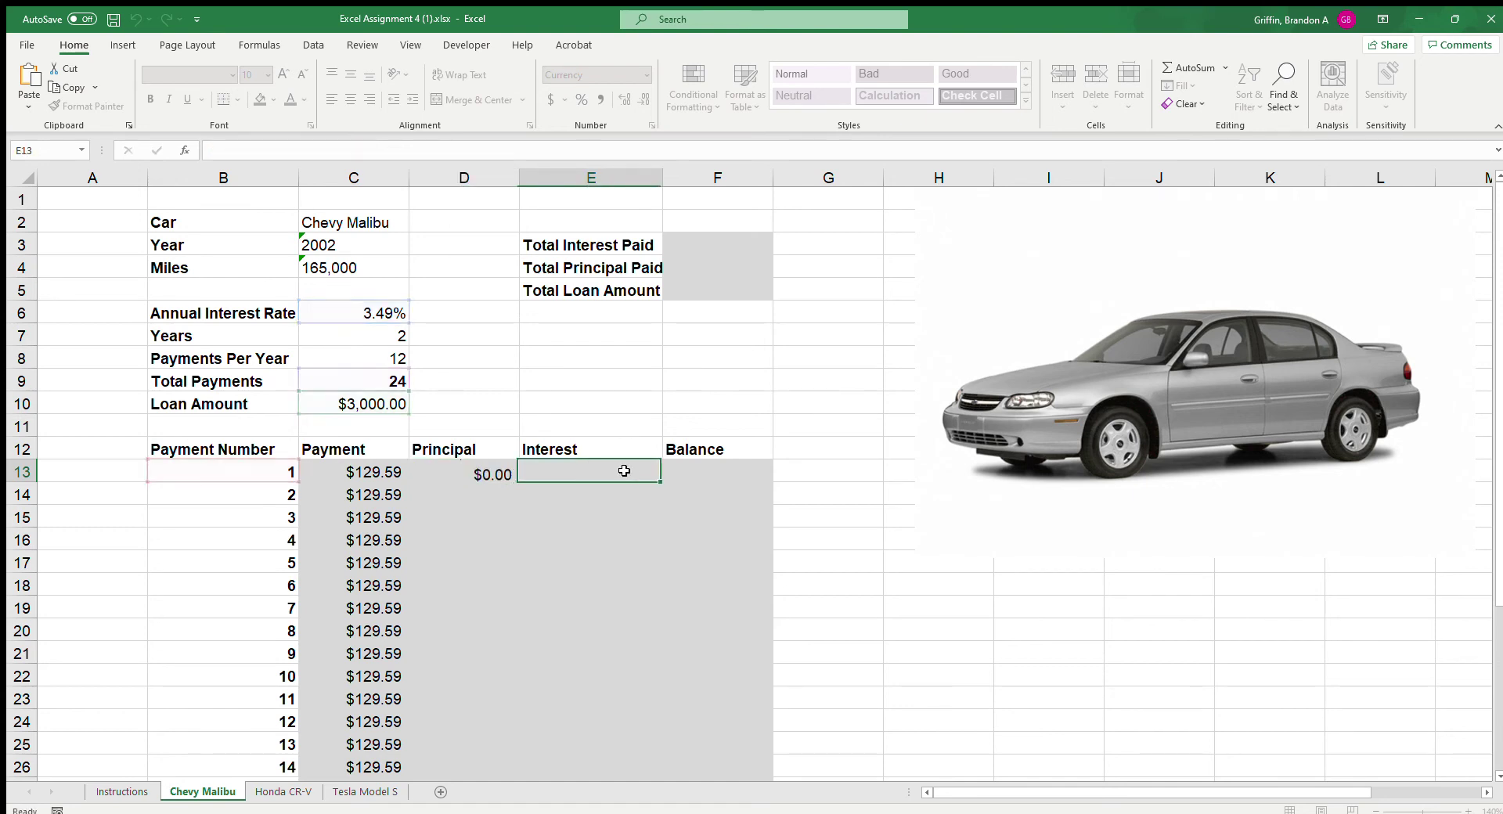
click(464, 463)
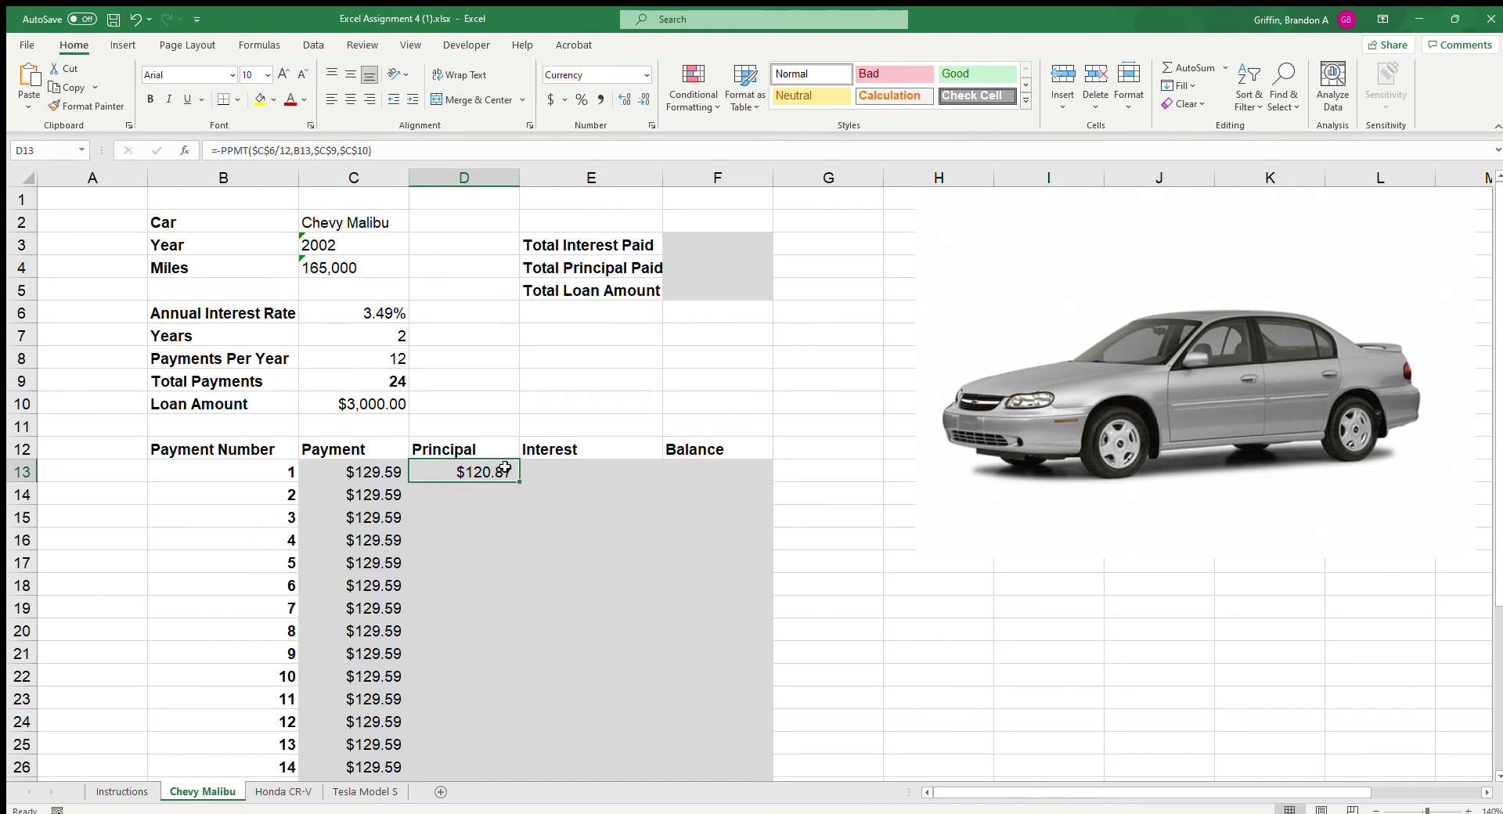
click(544, 467)
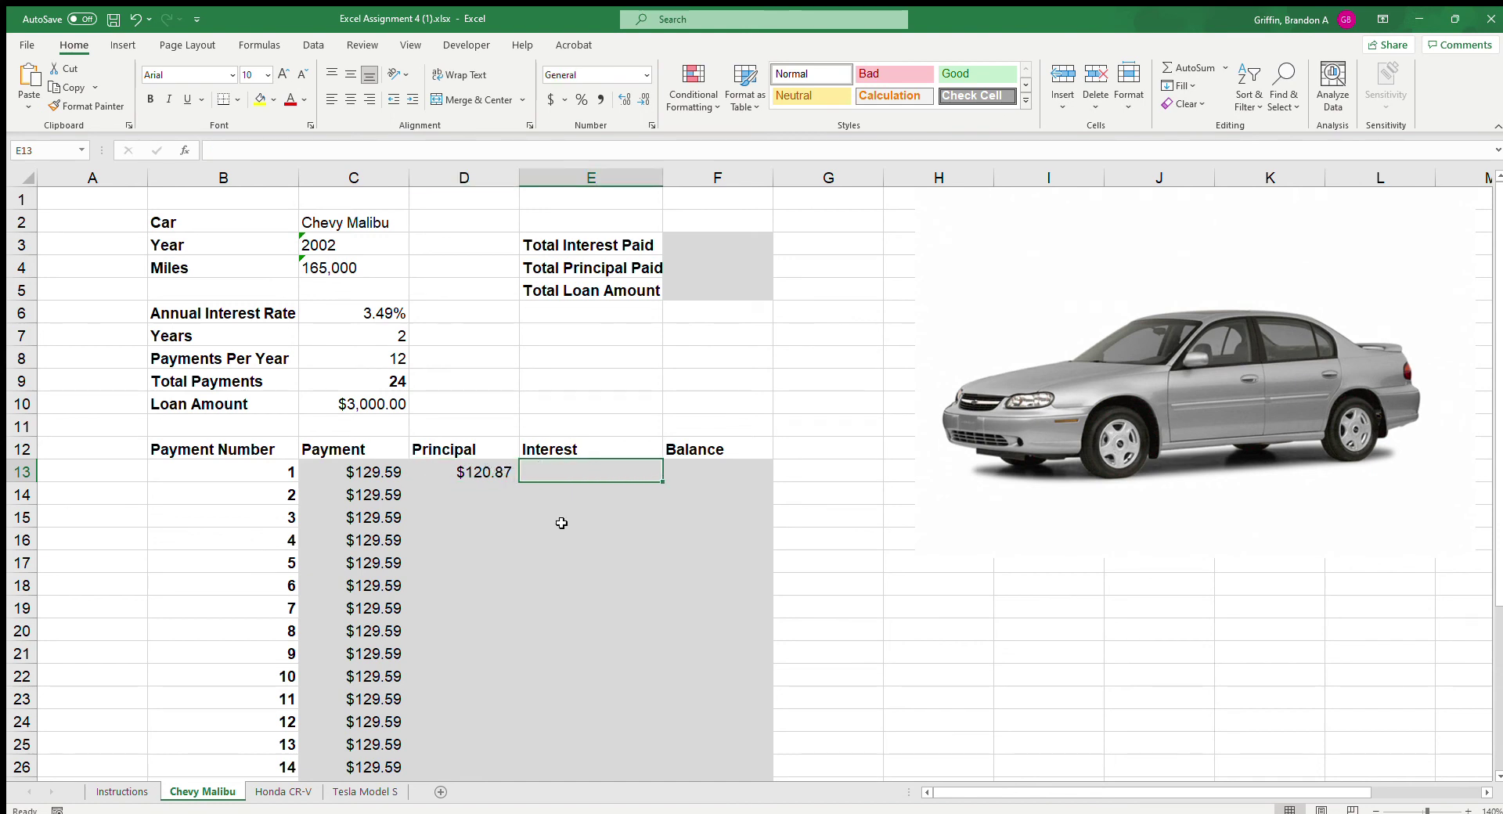
click(508, 471)
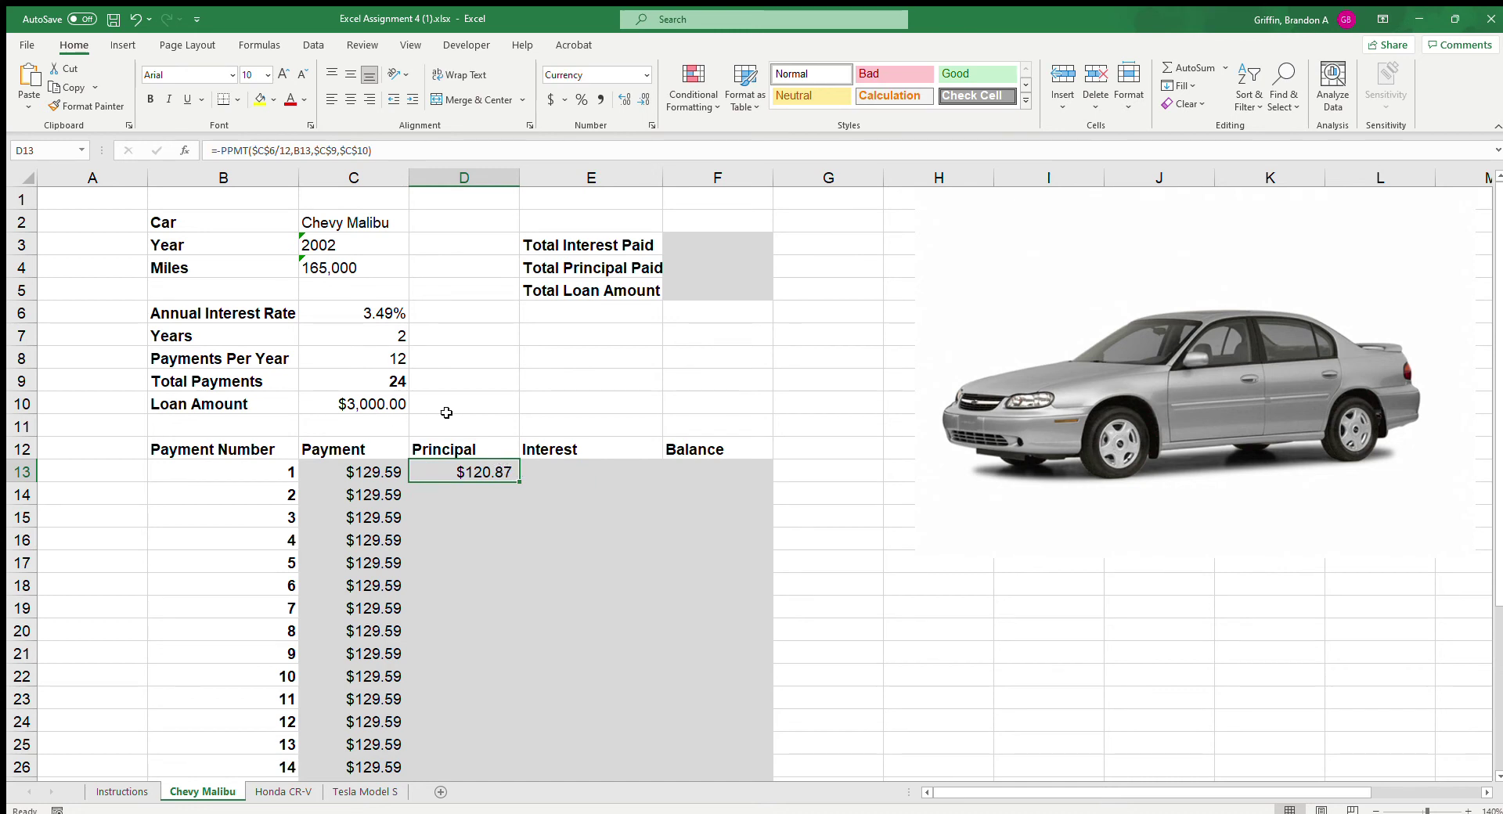
Step: Copy D13's PPMT formula text, leaving the cell unchanged
double_click(466, 470)
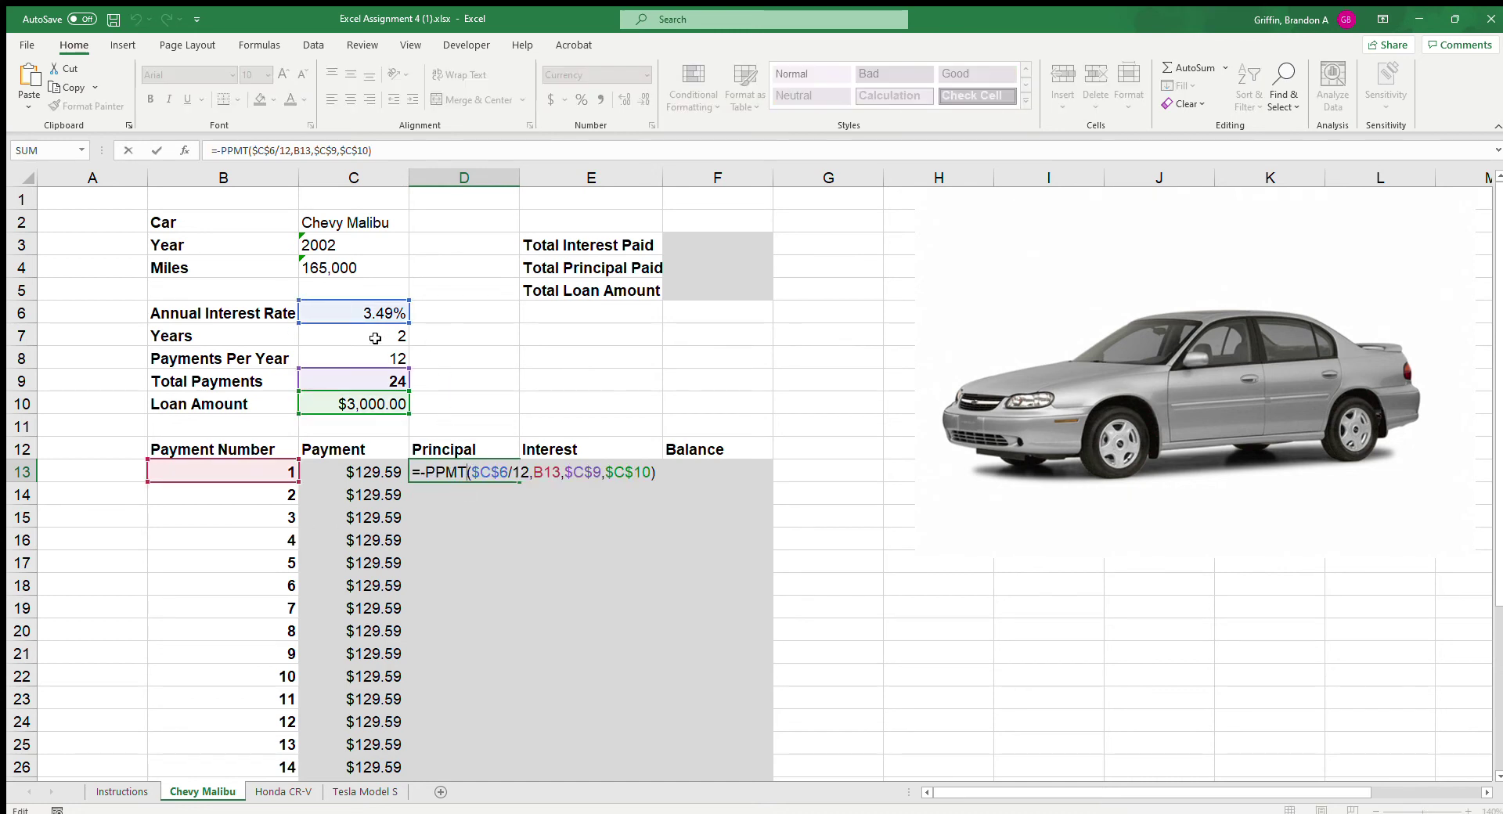
drag(458, 472, 451, 494)
key(ctrl+c)
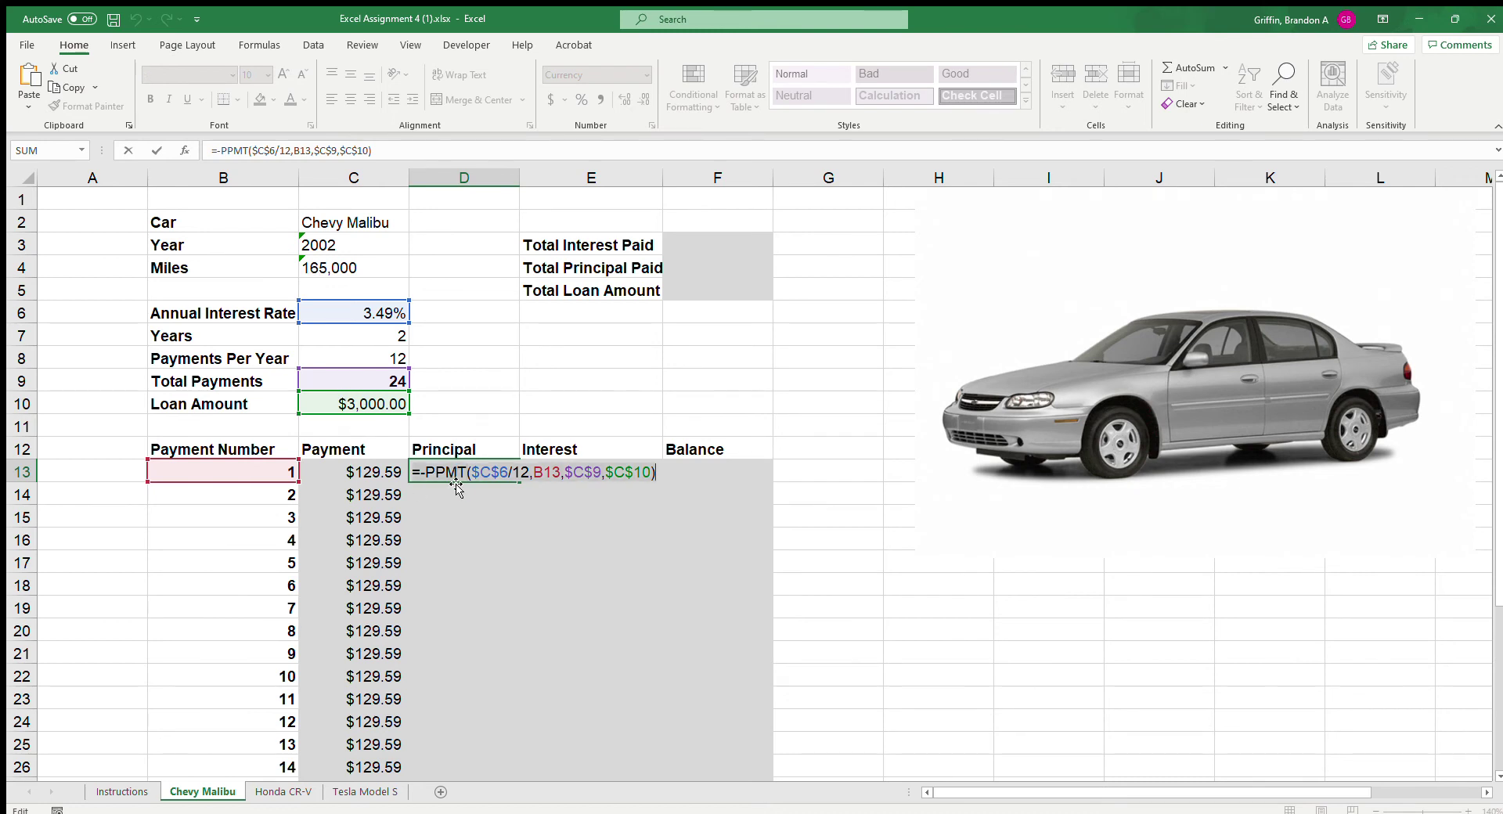
key(Return)
key(Up)
key(Right)
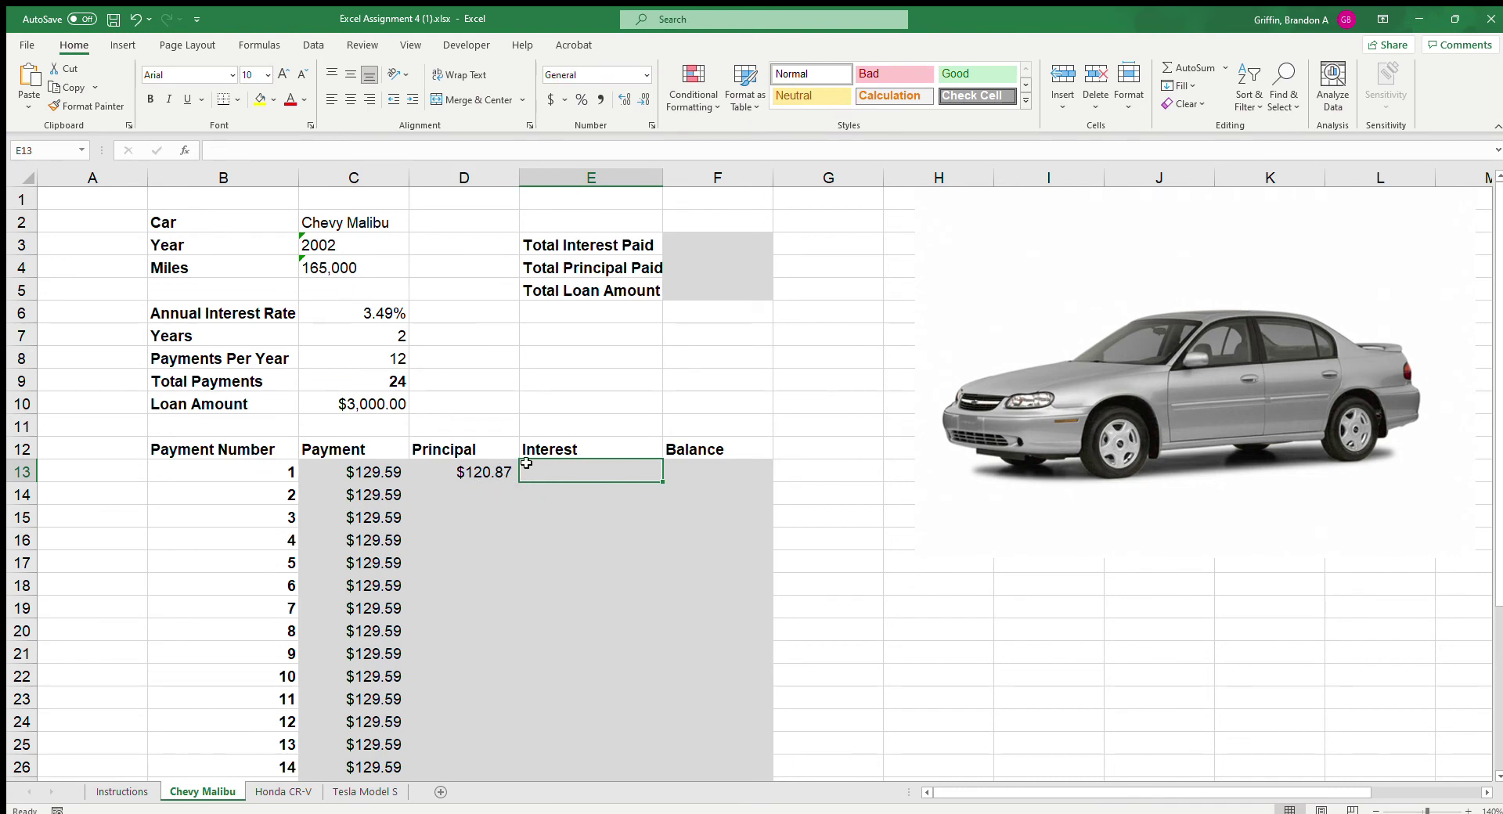
click(473, 471)
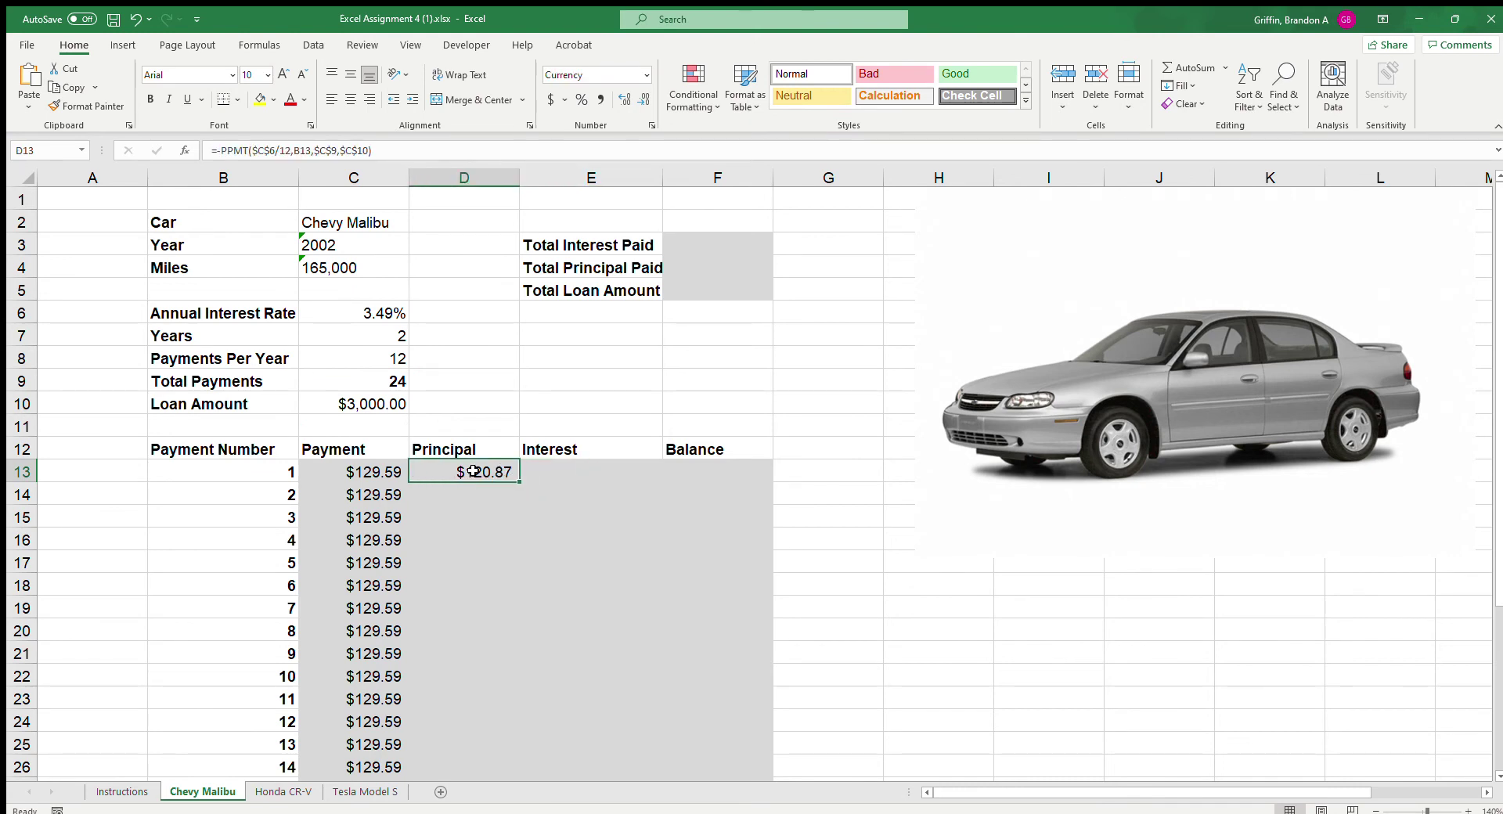
double_click(474, 471)
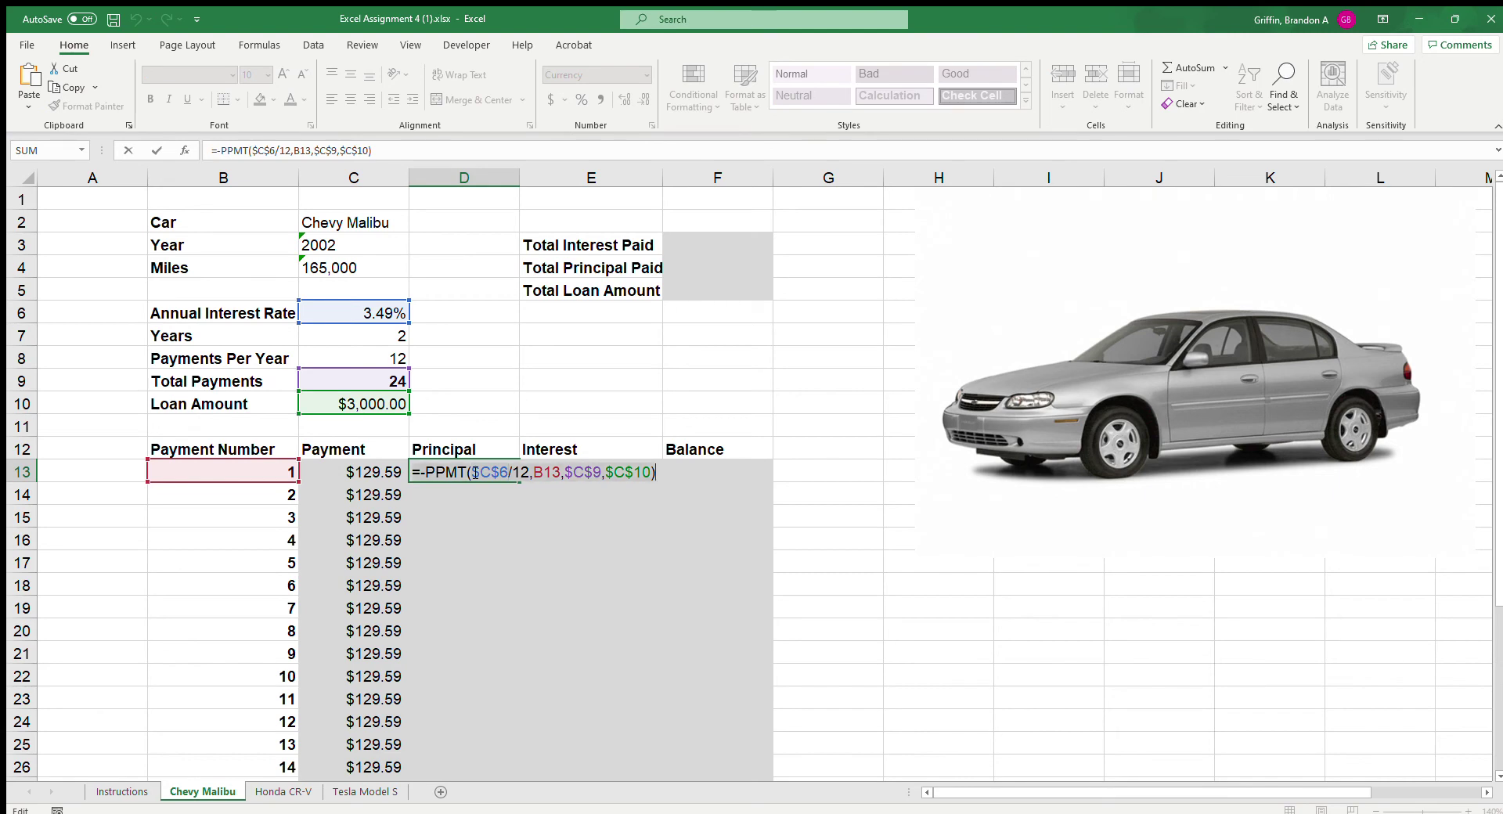
key(Return)
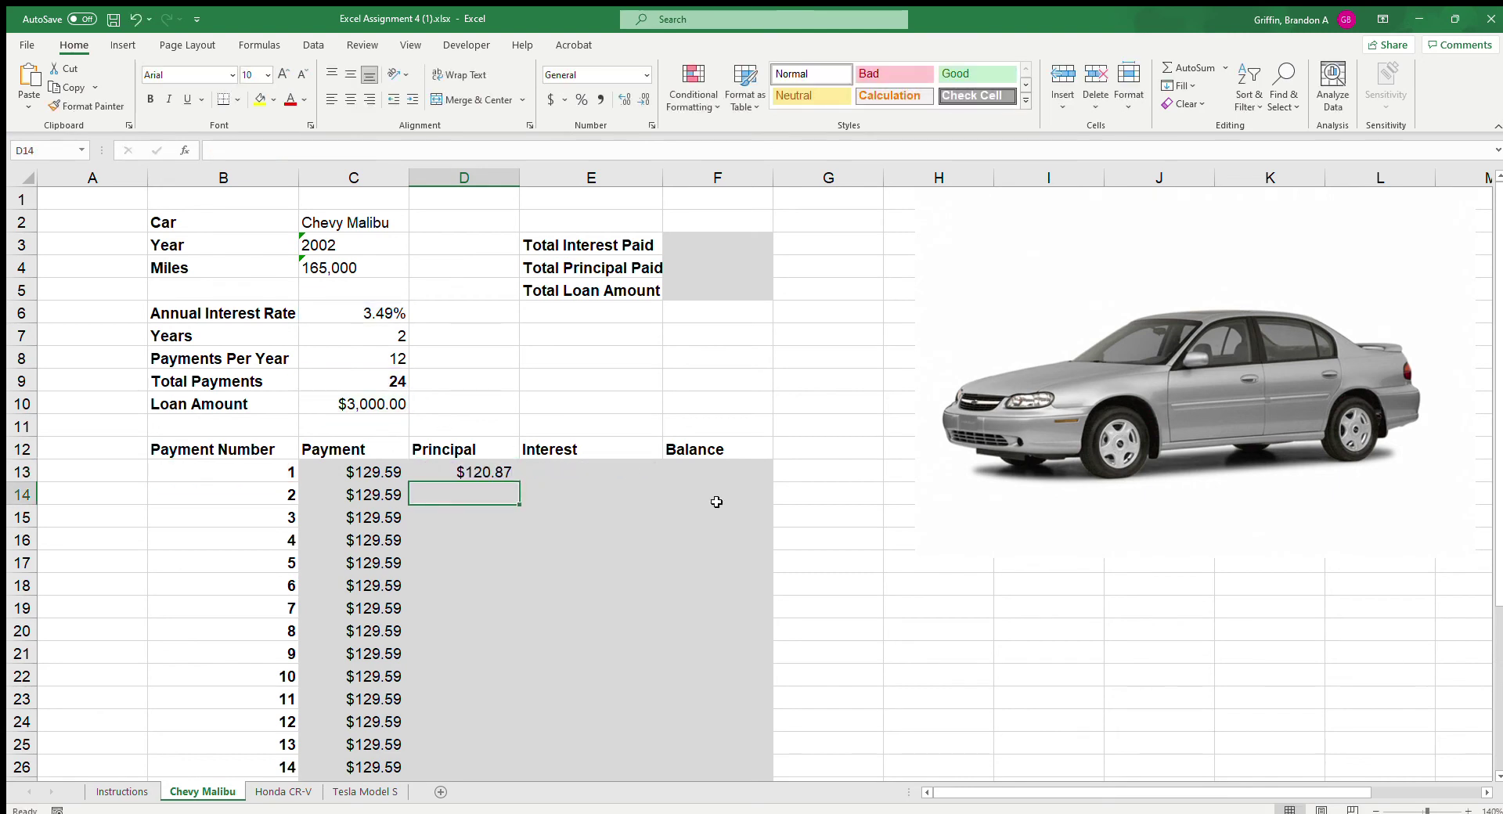
Step: Paste the formula into E13 and change PPMT to IPMT, giving $8.73
click(584, 469)
double_click(584, 472)
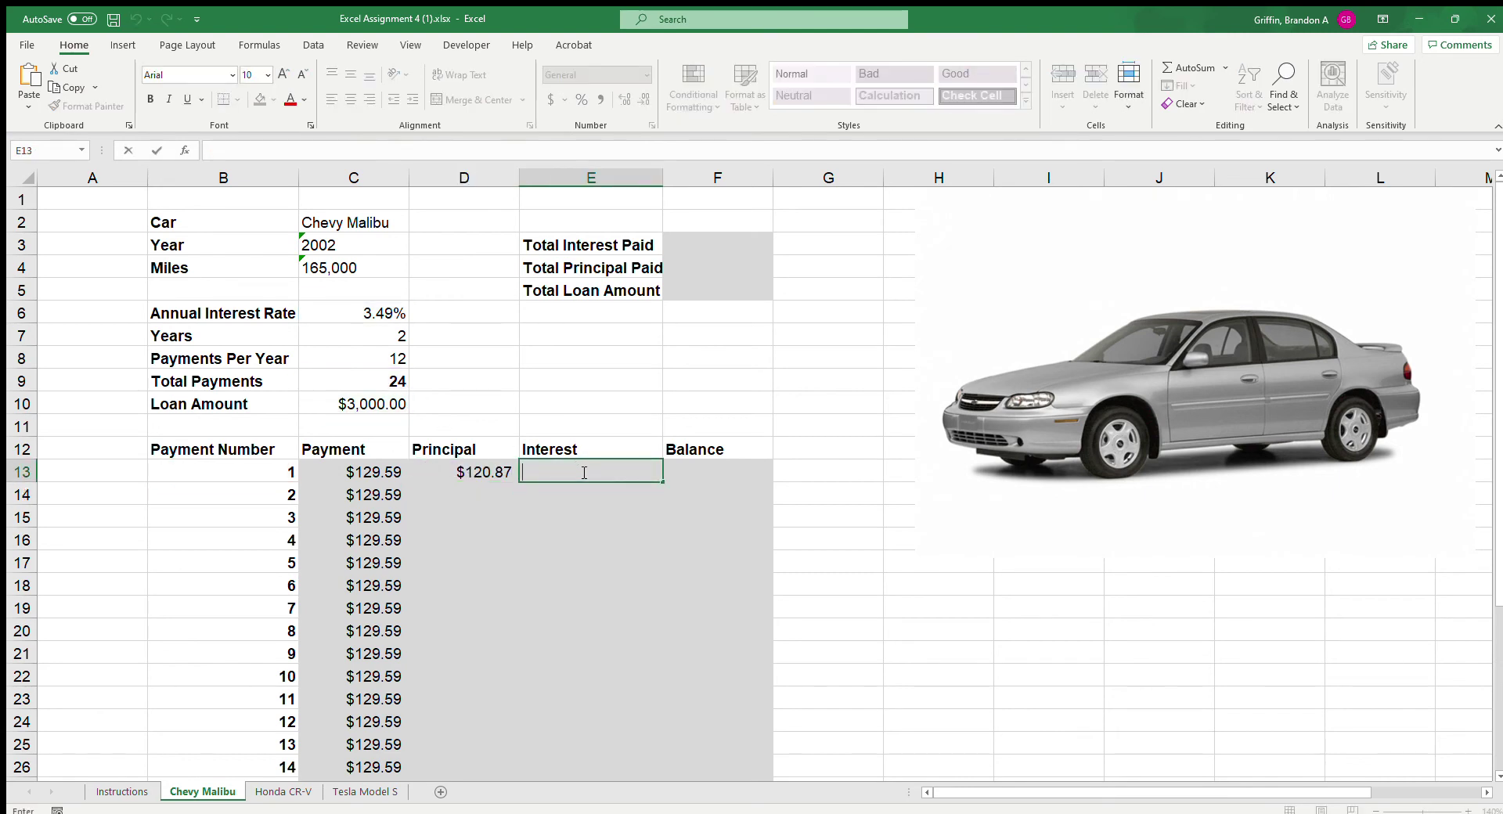
key(ctrl+v)
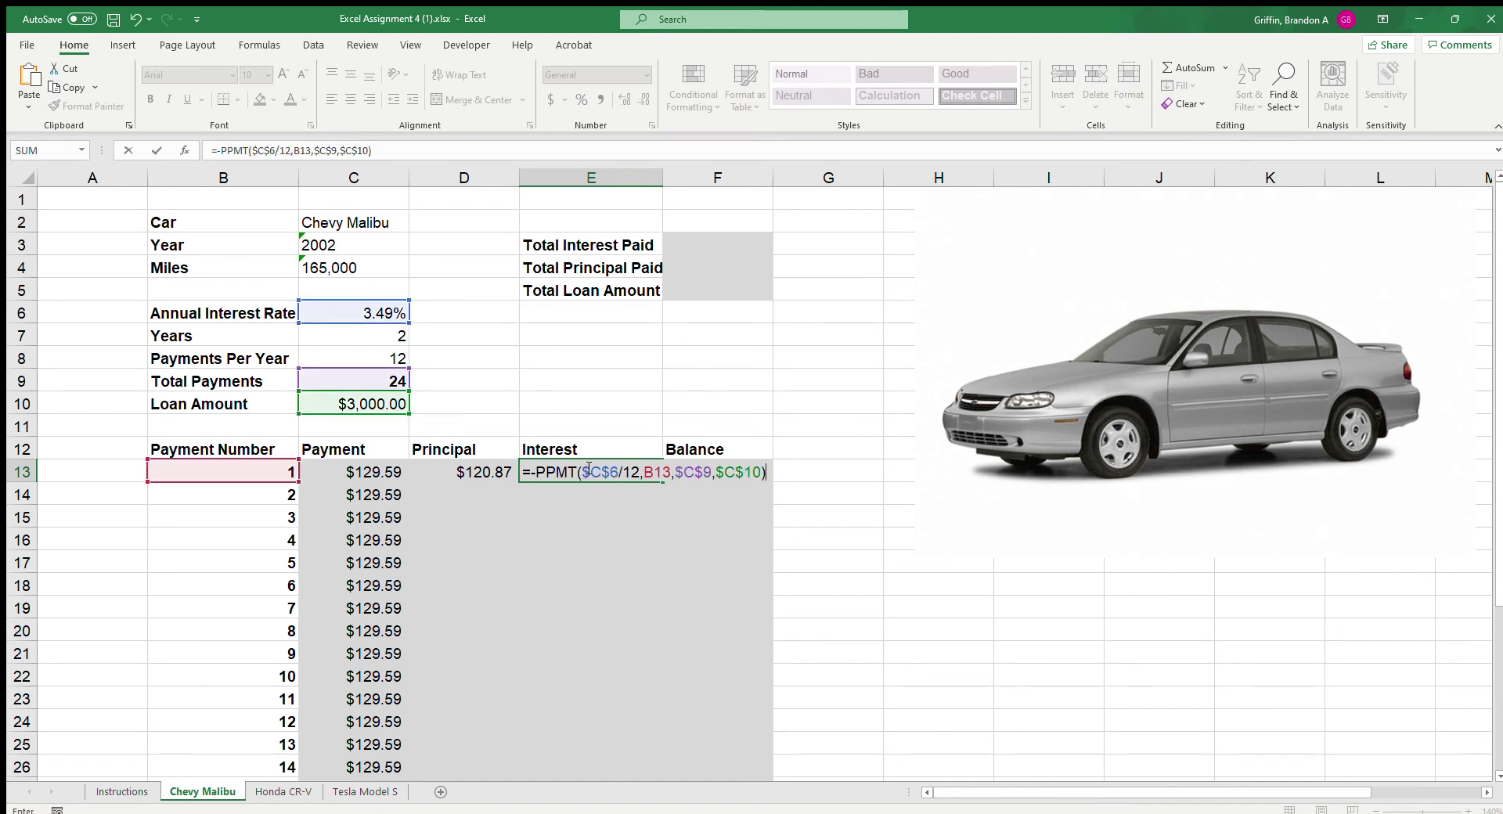
click(544, 474)
key(BackSpace)
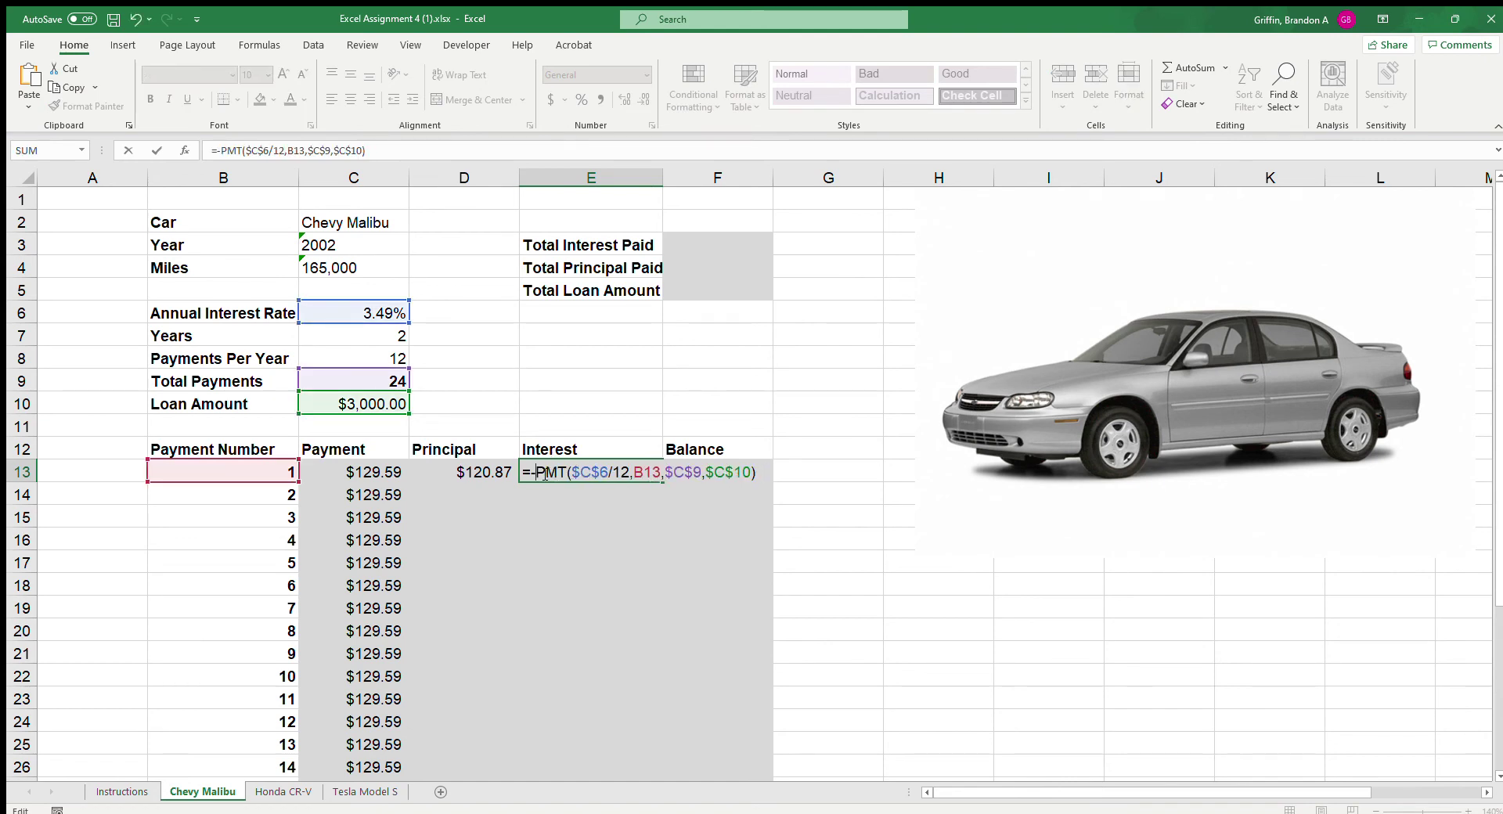
text(I)
key(Return)
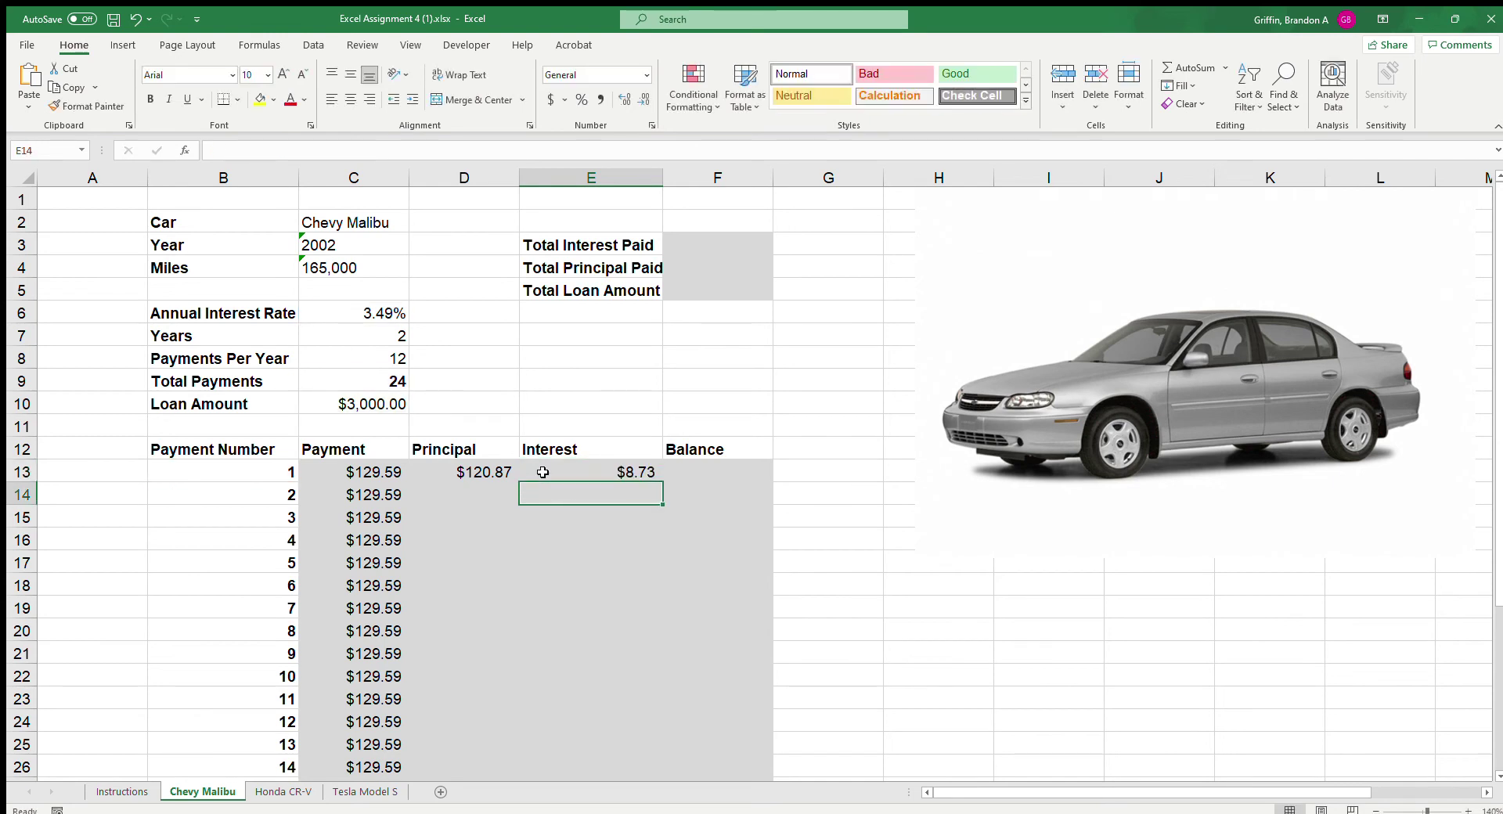
Step: Clear E13 and start a fresh =-IPMT( formula there
click(543, 472)
key(Delete)
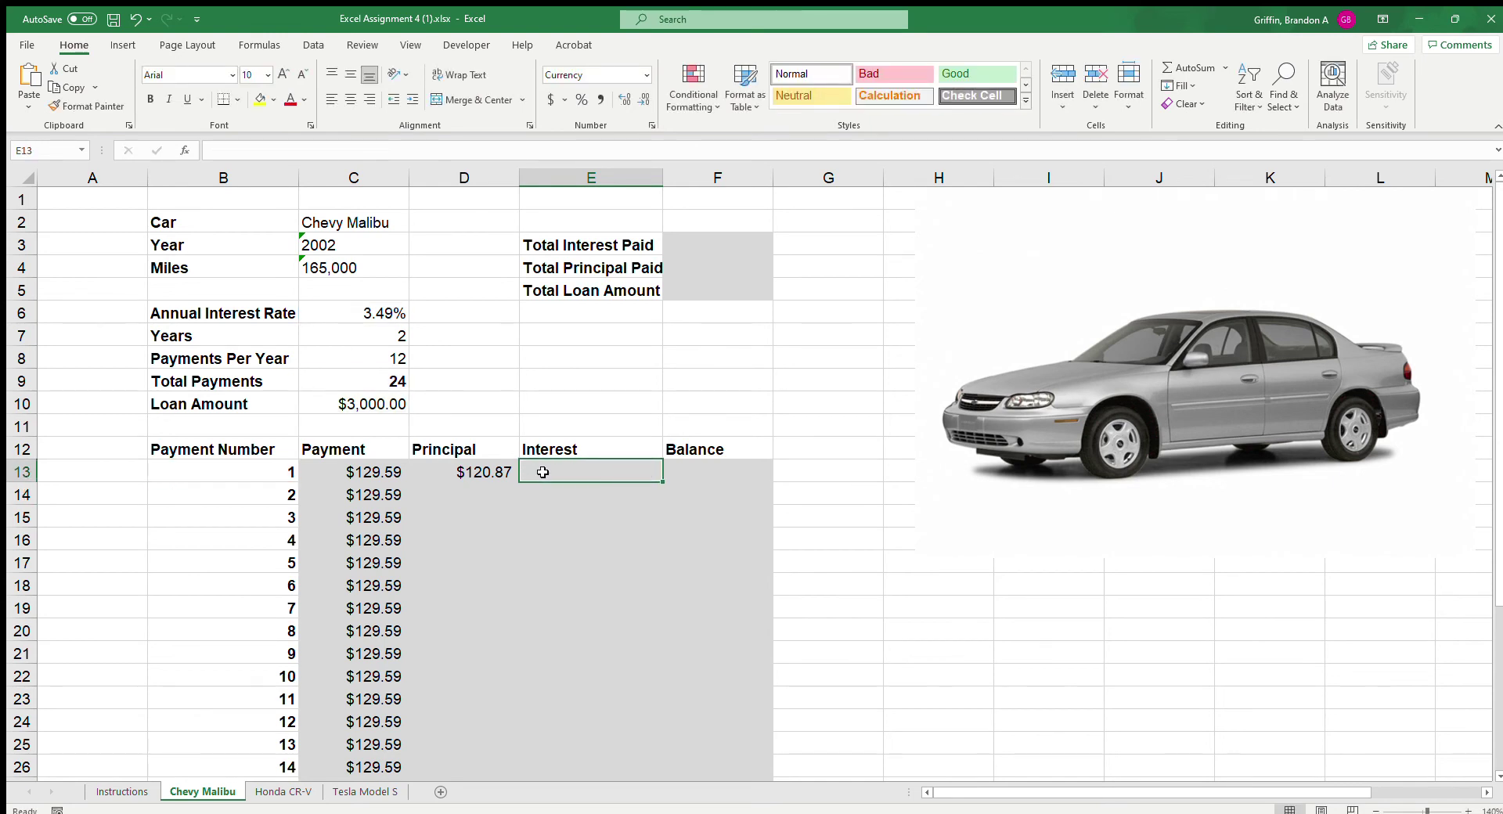
double_click(543, 472)
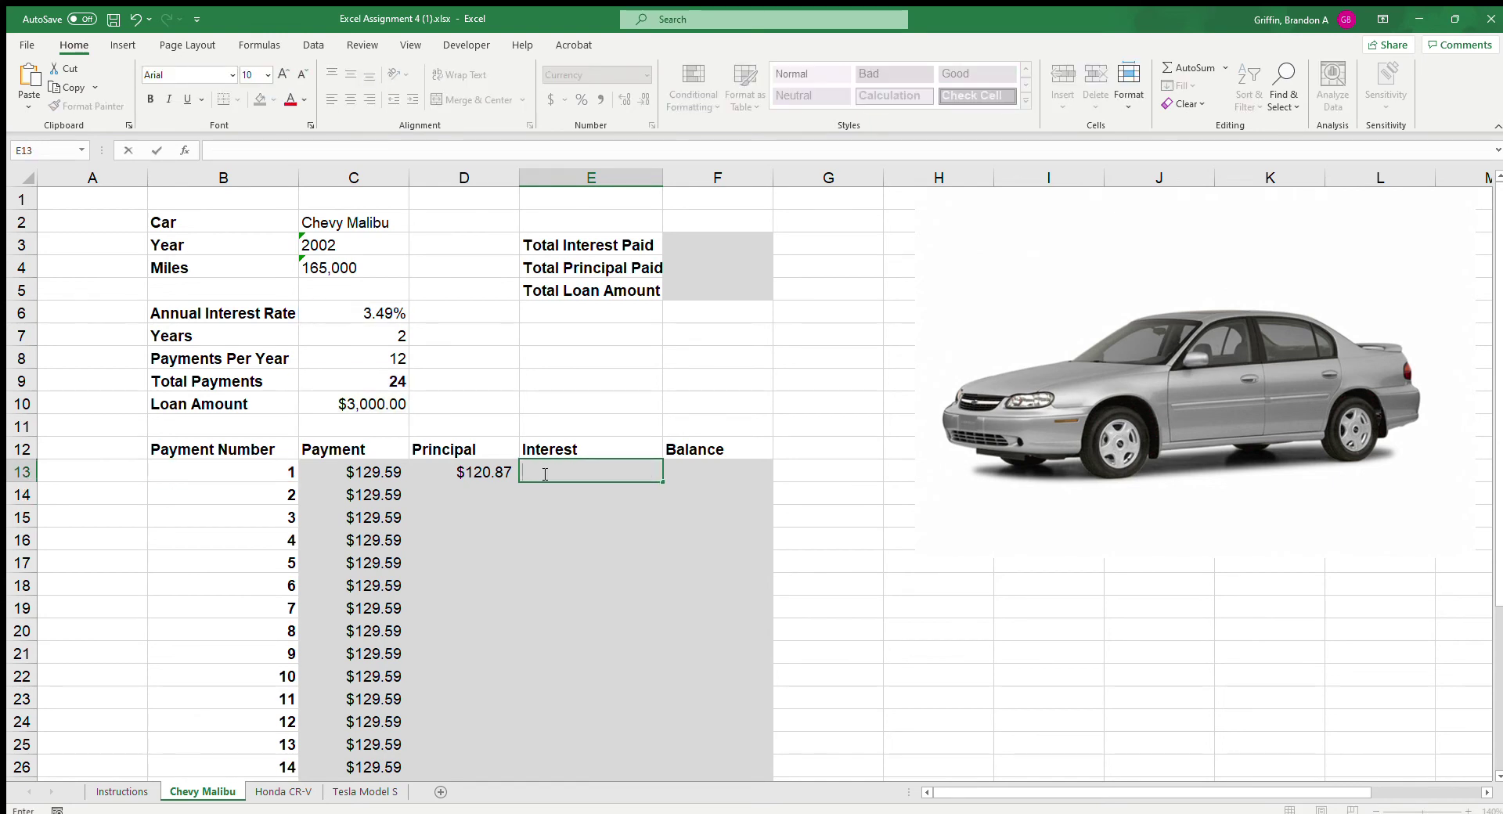
key(Escape)
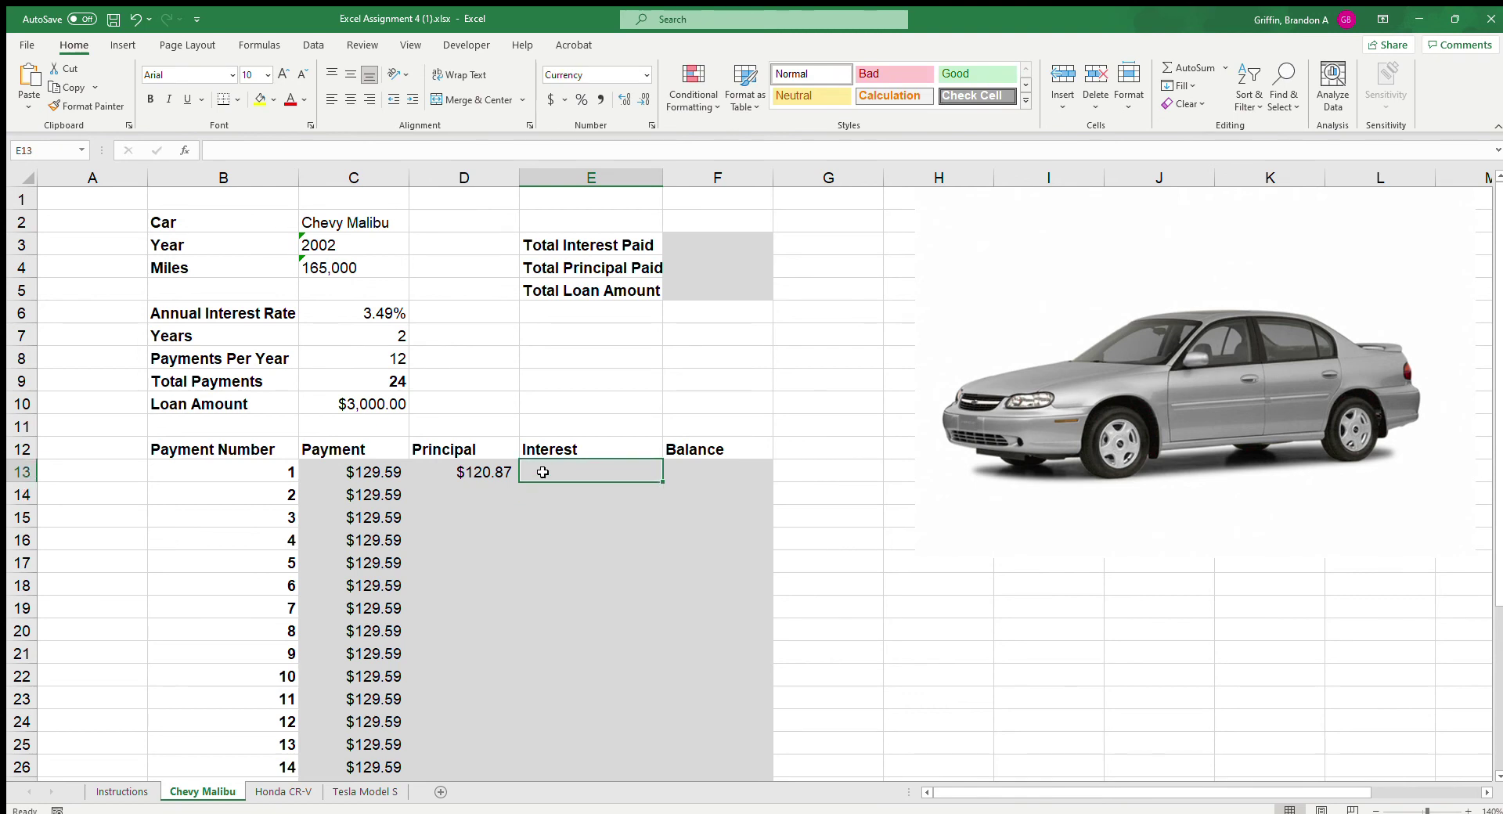
text(=)
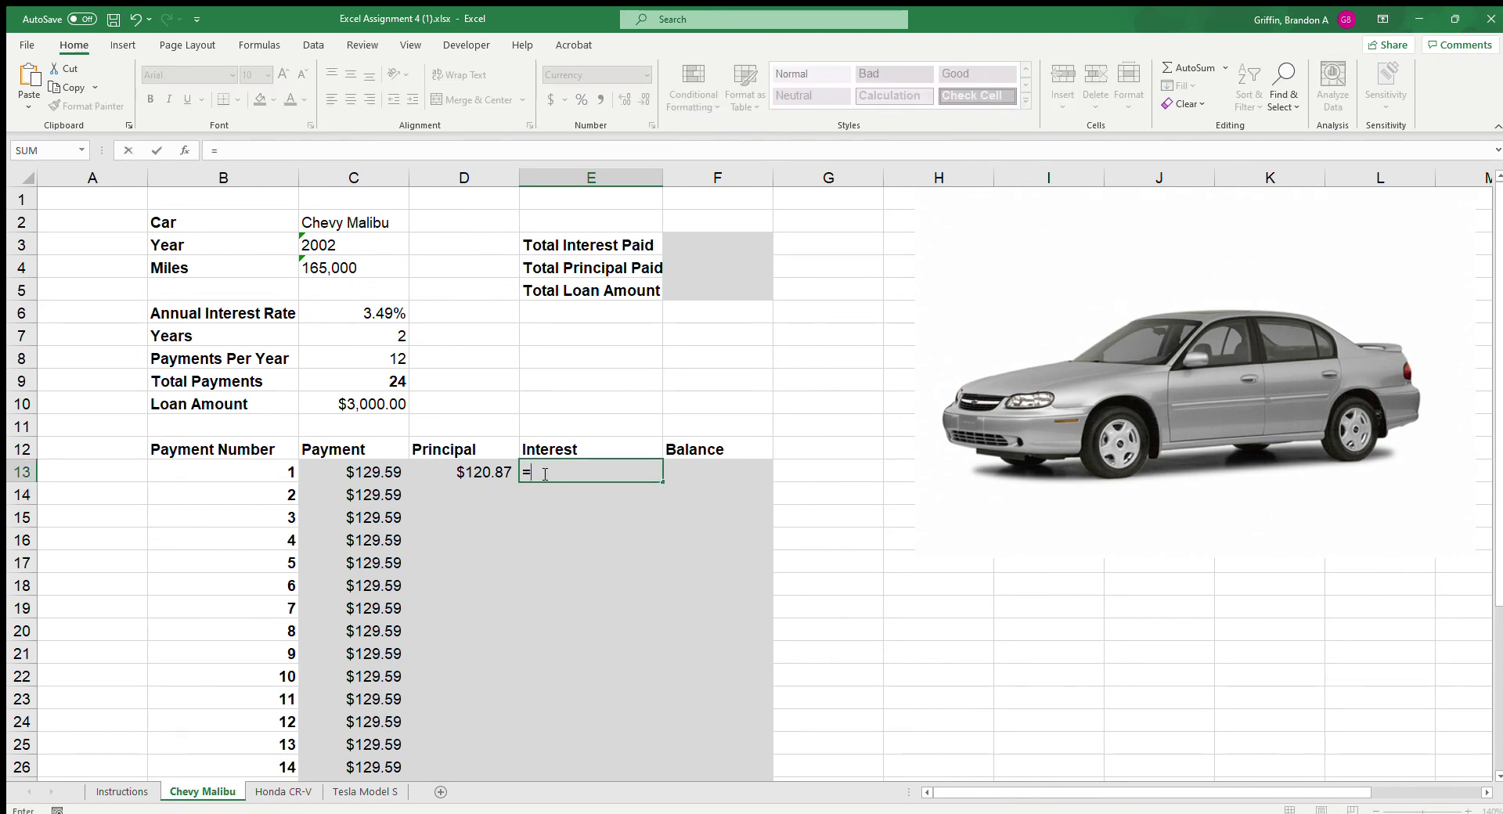
text(-IPMT()
Step: Supply the locked $C$6/12 rate and the B13 period to the IPMT formula
click(376, 314)
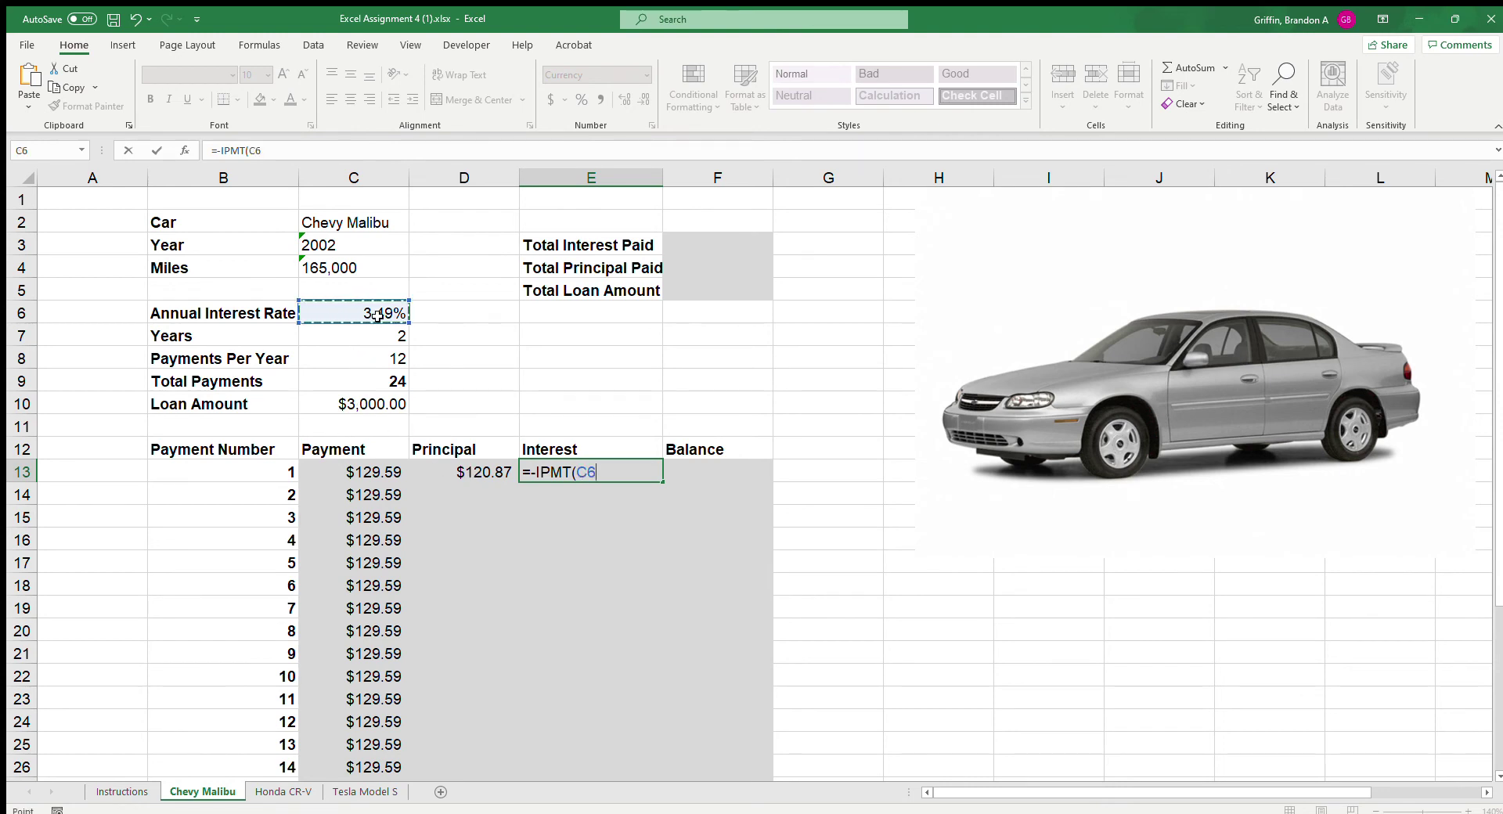
key(F4)
text(/12,)
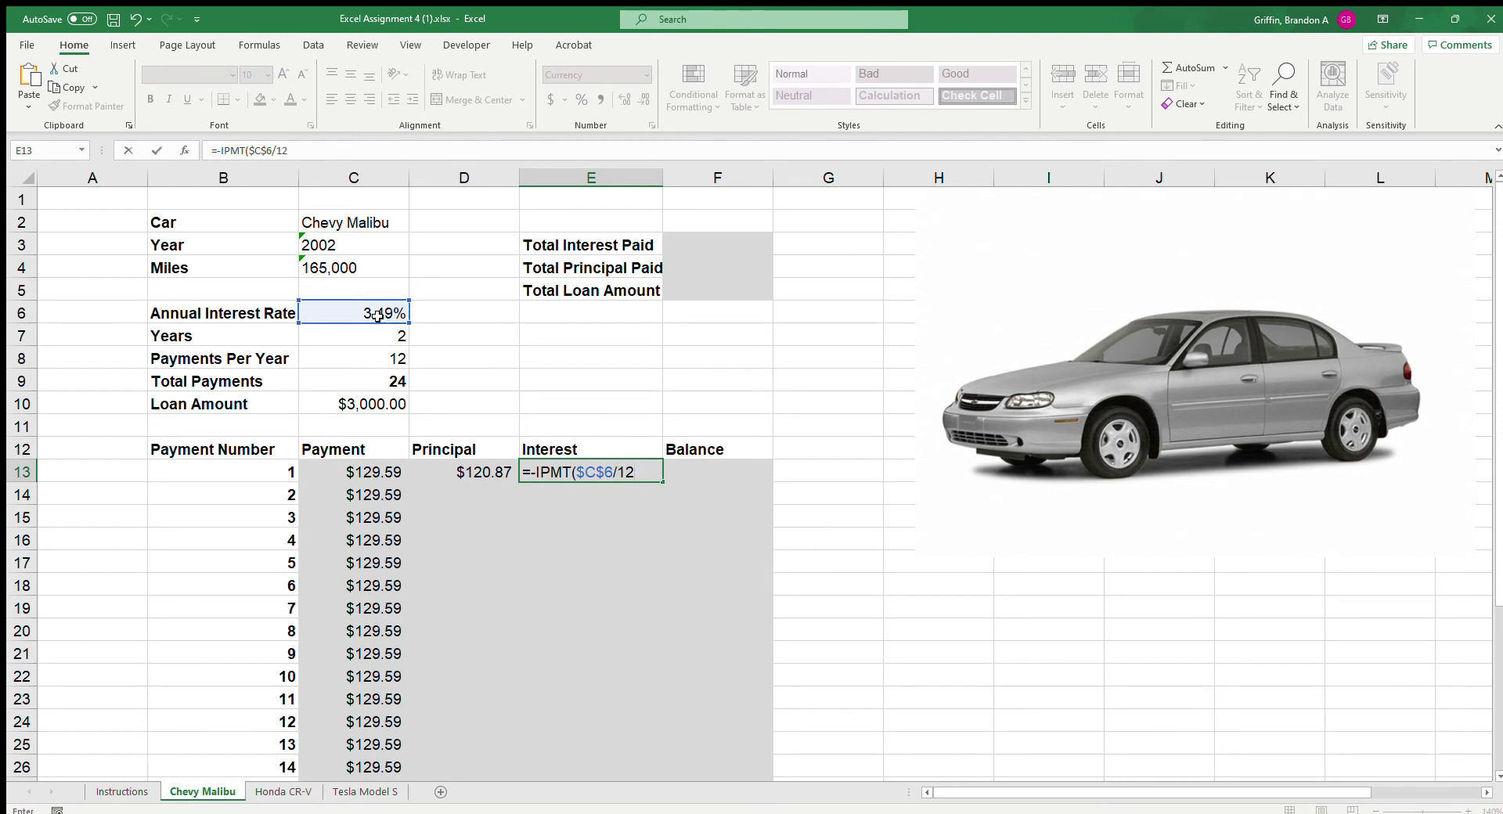
click(290, 473)
text(,)
Step: Add locked $C$9 and $C$10 arguments and enter the formula, showing $8.73 interest
click(391, 383)
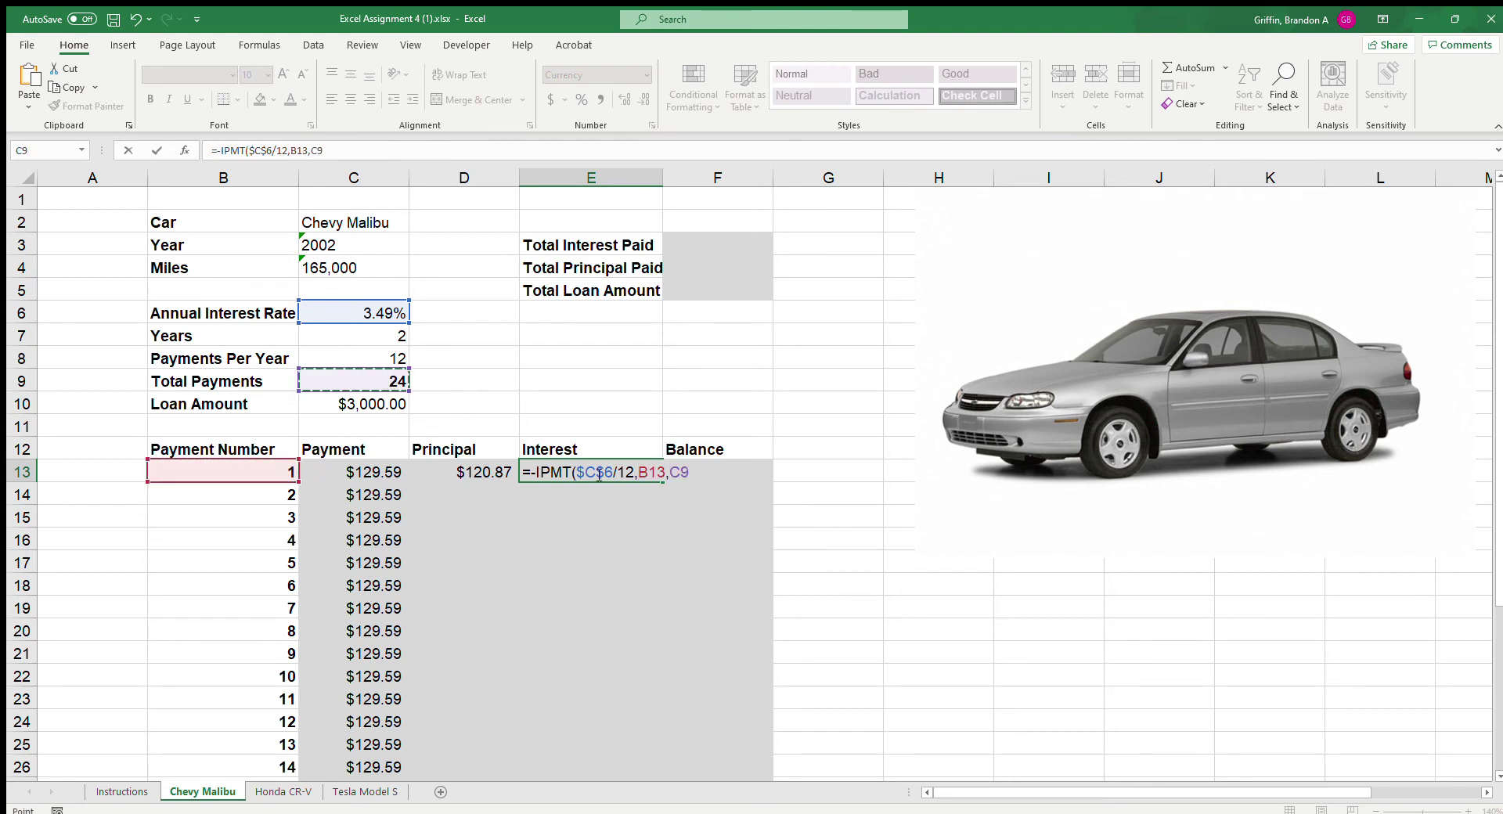
key(F4)
text(,)
click(362, 405)
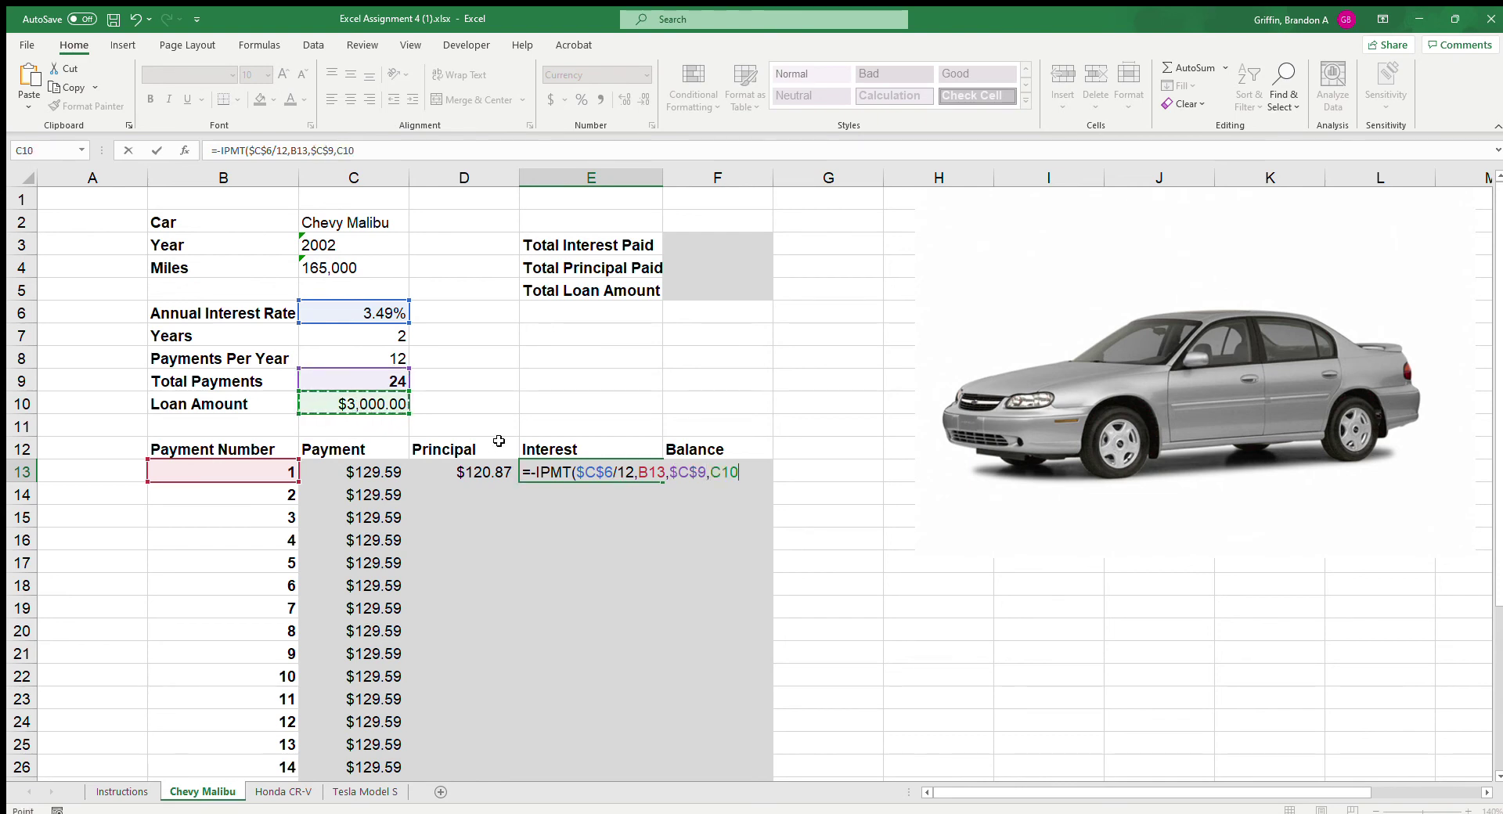
key(F4)
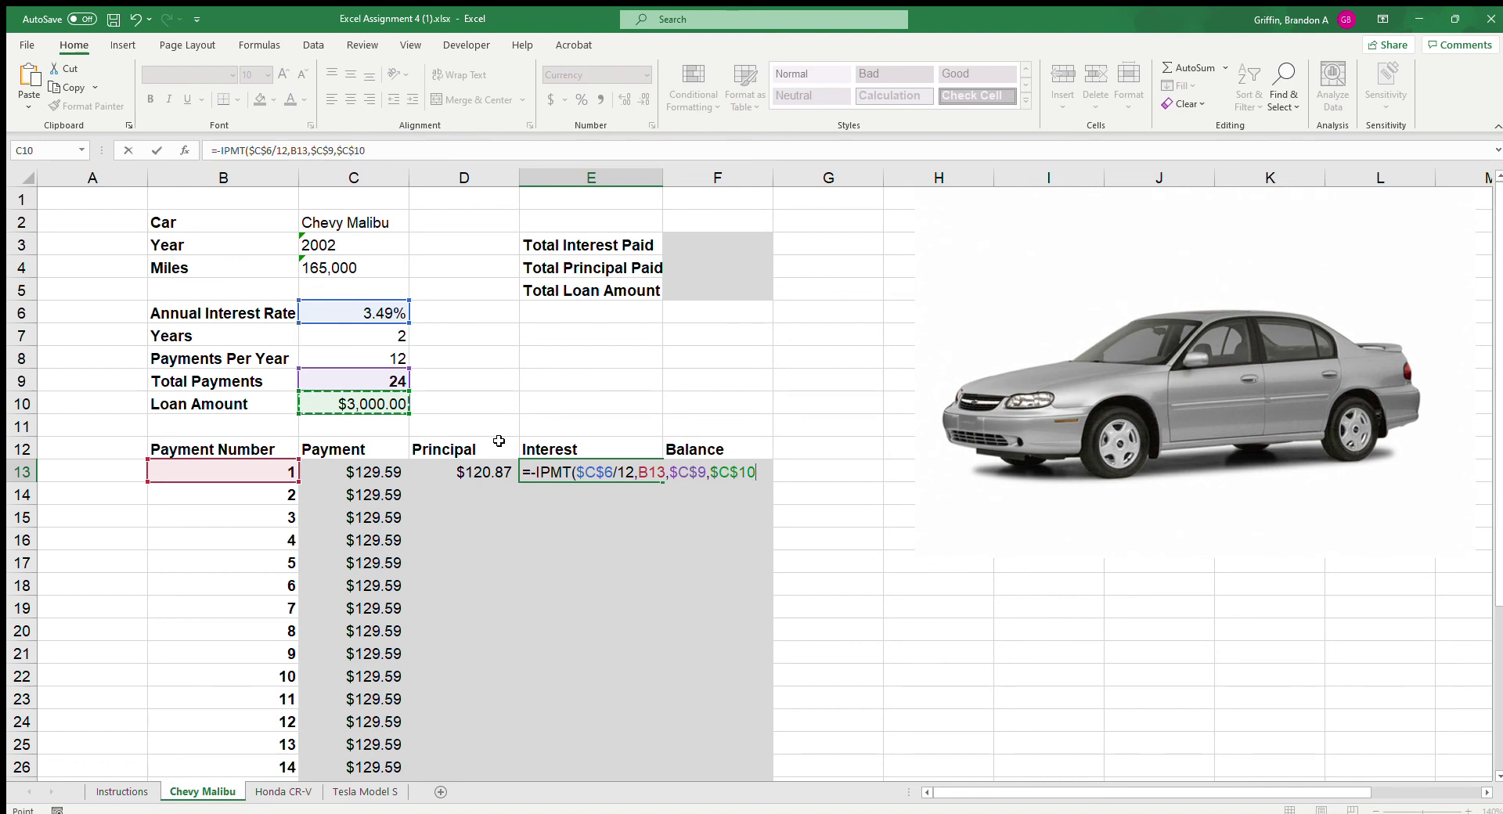
text())
key(Return)
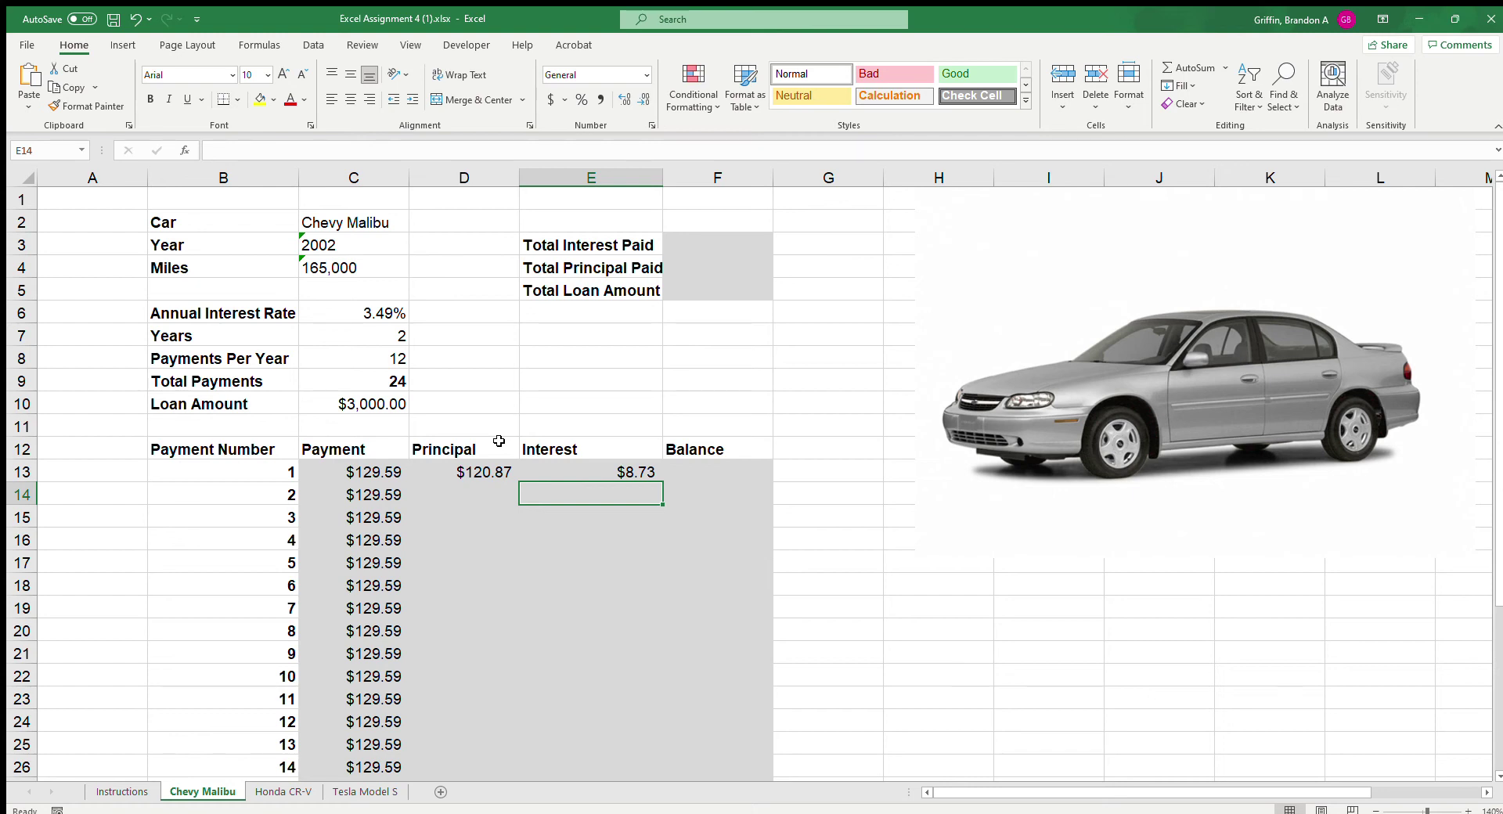
key(Up)
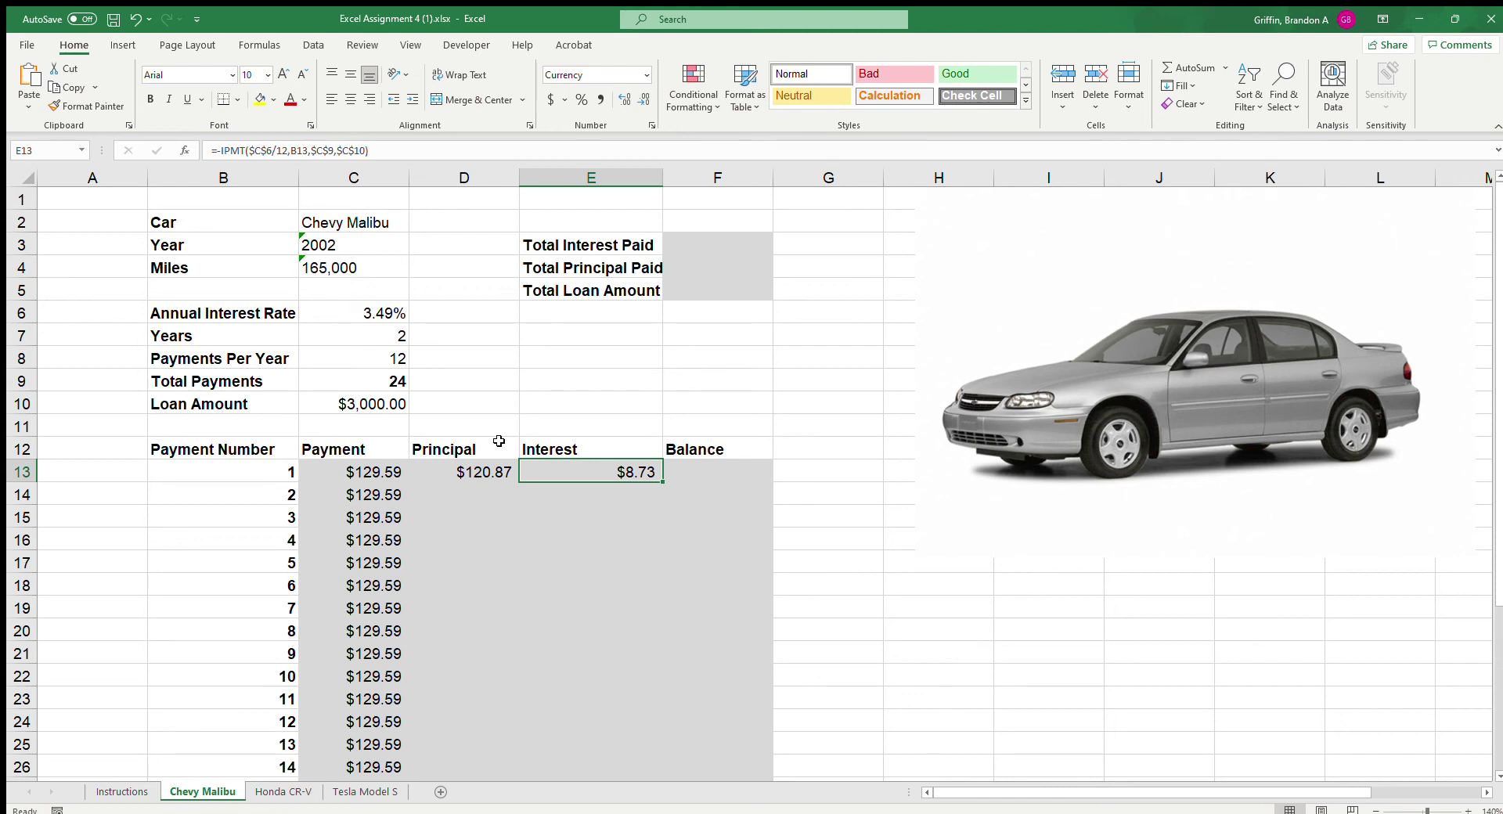
key(Left)
key(Right)
key(Left)
key(Left)
key(Right)
key(Down)
key(Up)
key(Right)
key(Right)
key(Right)
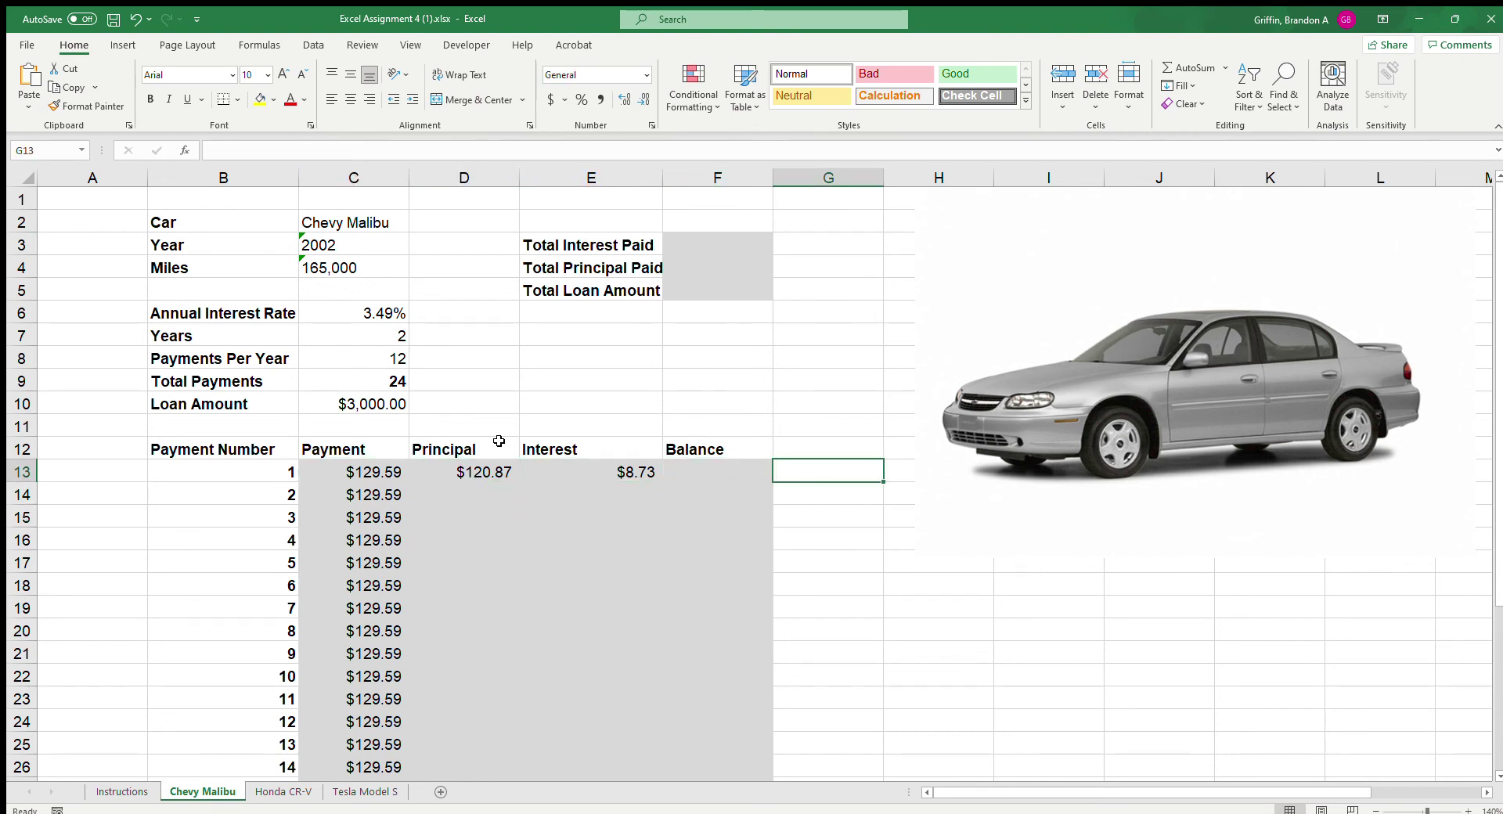
text(=)
key(Left)
key(Left)
key(Left)
text(+)
key(Left)
key(Left)
key(Return)
key(Up)
key(Left)
key(Left)
key(Left)
key(Left)
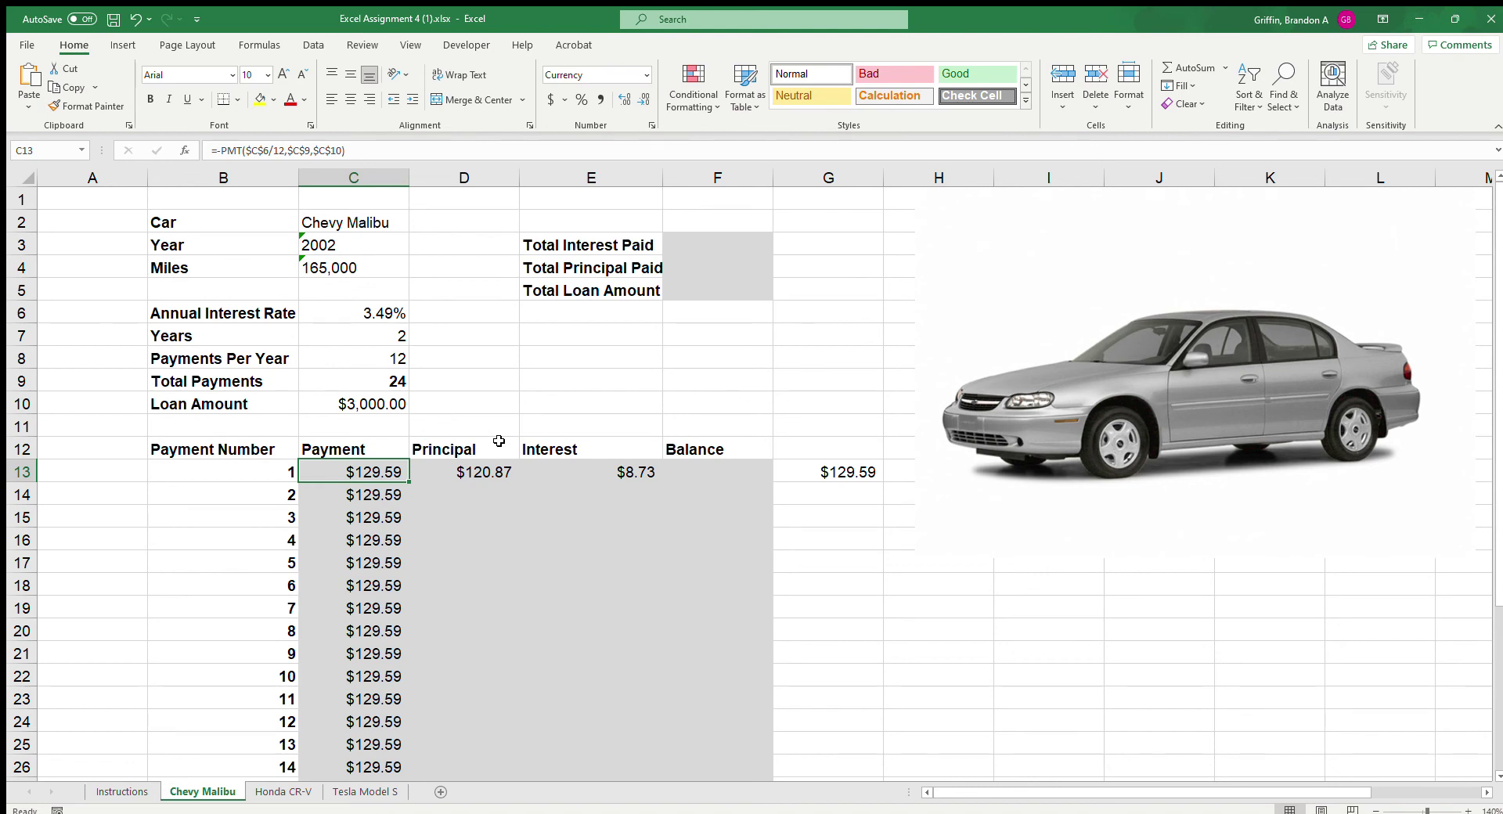
key(Right)
key(Right)
key(Right)
key(Right)
key(Right)
key(Left)
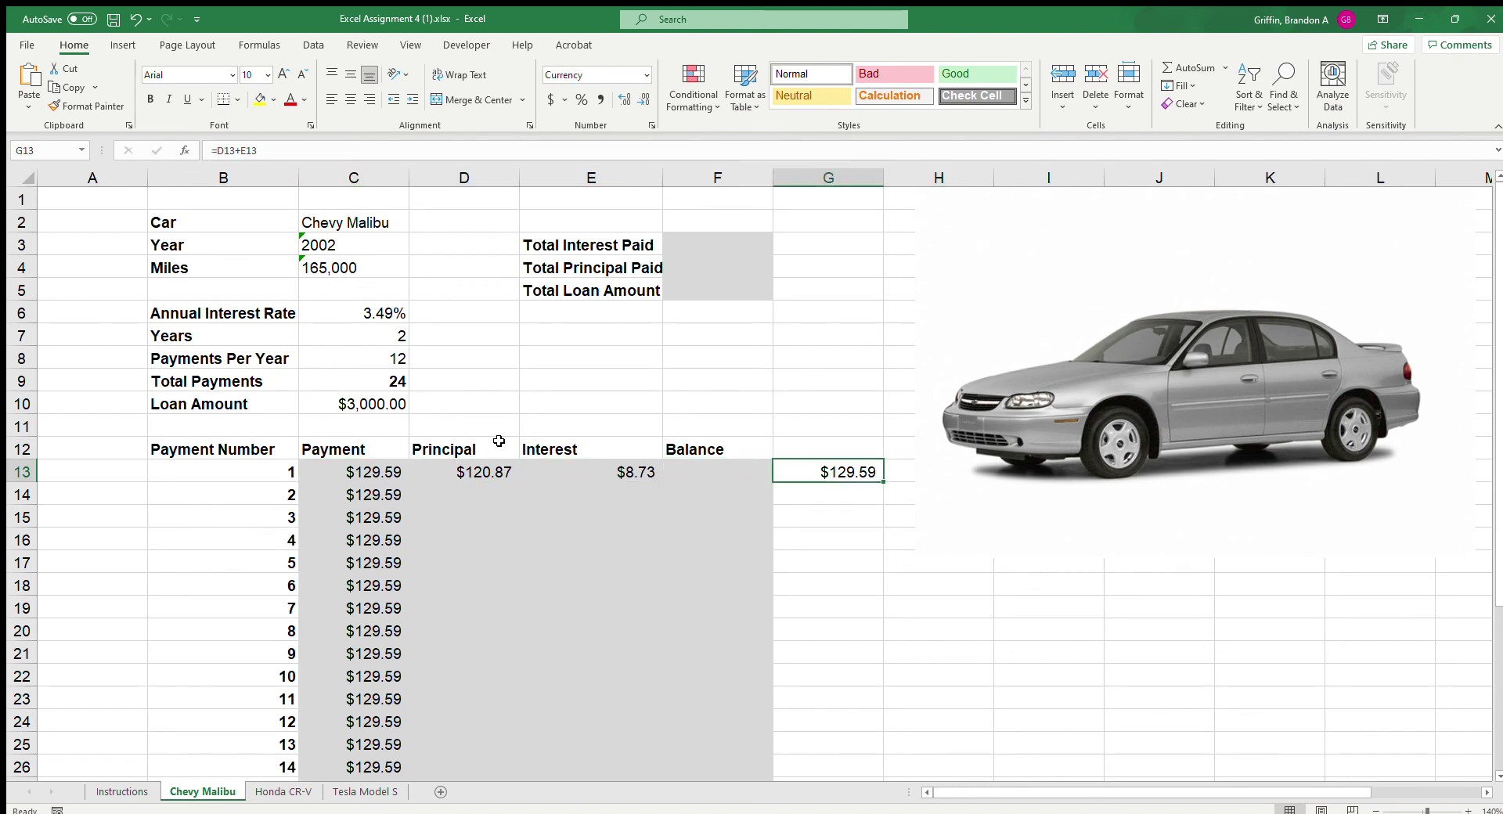
key(Delete)
key(Left)
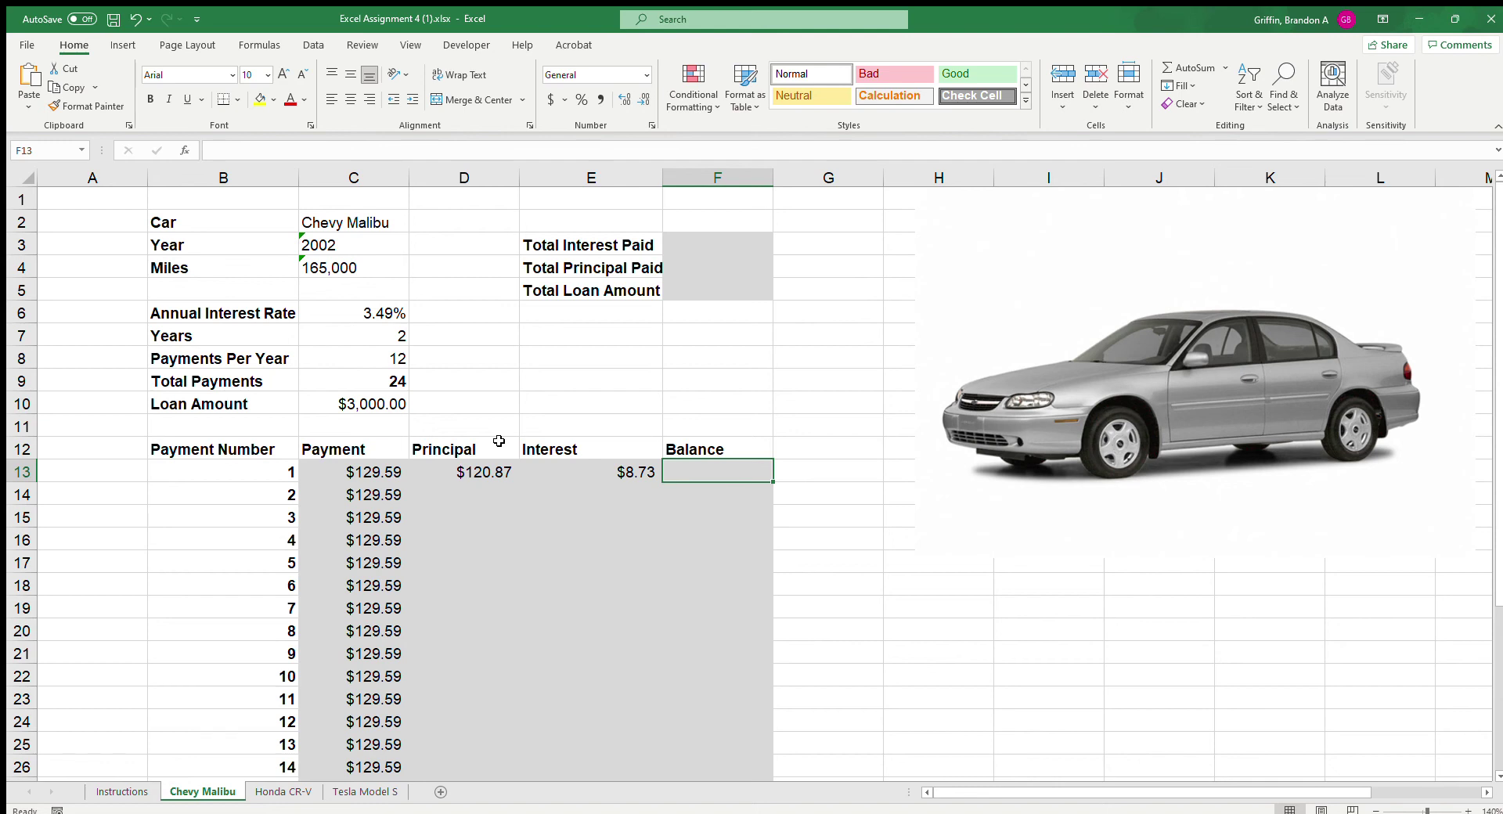
Step: Enter =C10-D13 in the first Balance cell to get $2,879.13
text(=)
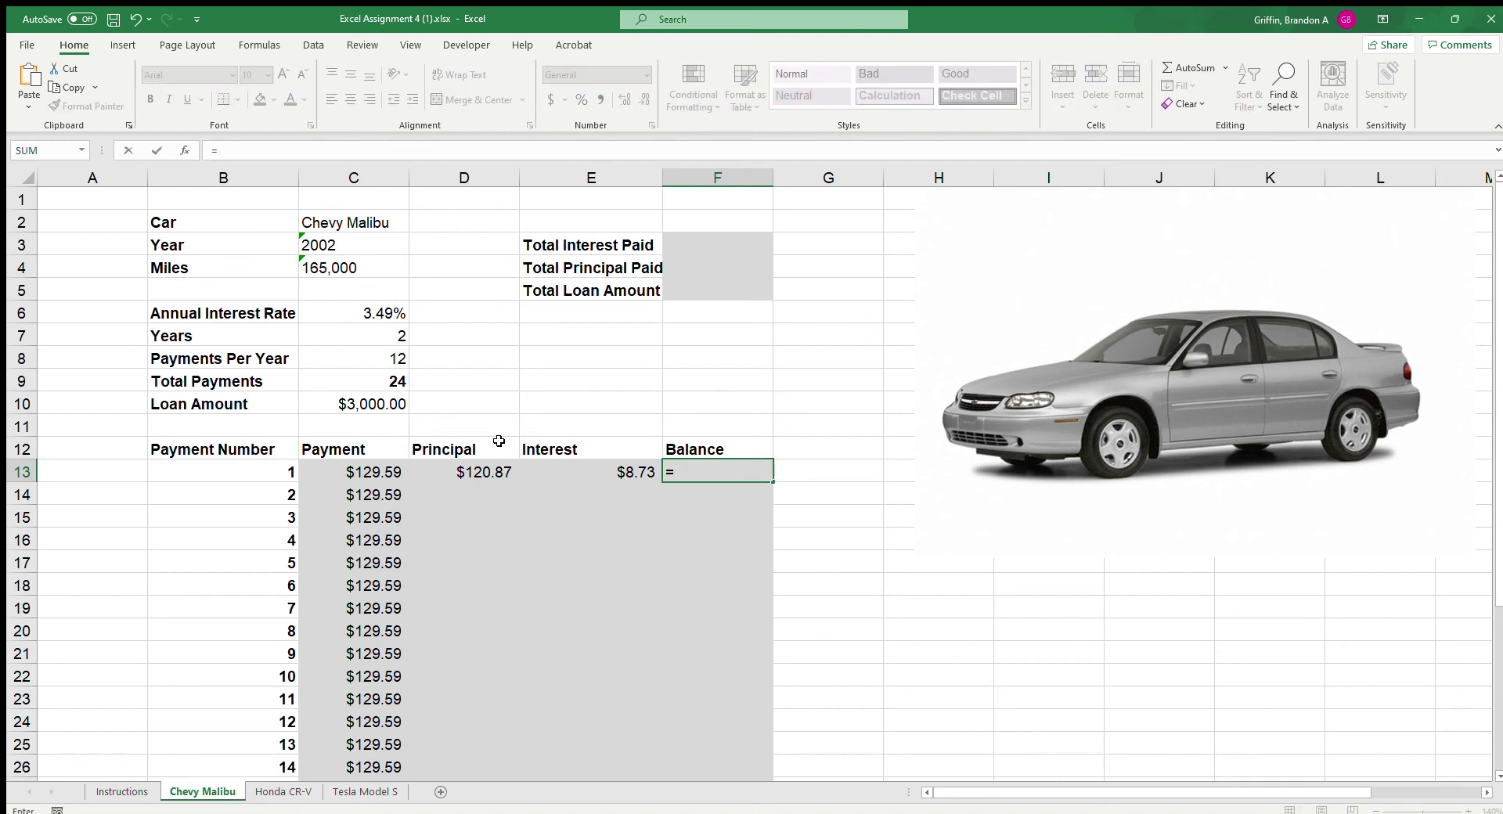
key(Up)
key(Up)
key(Up)
key(Left)
key(Left)
key(Left)
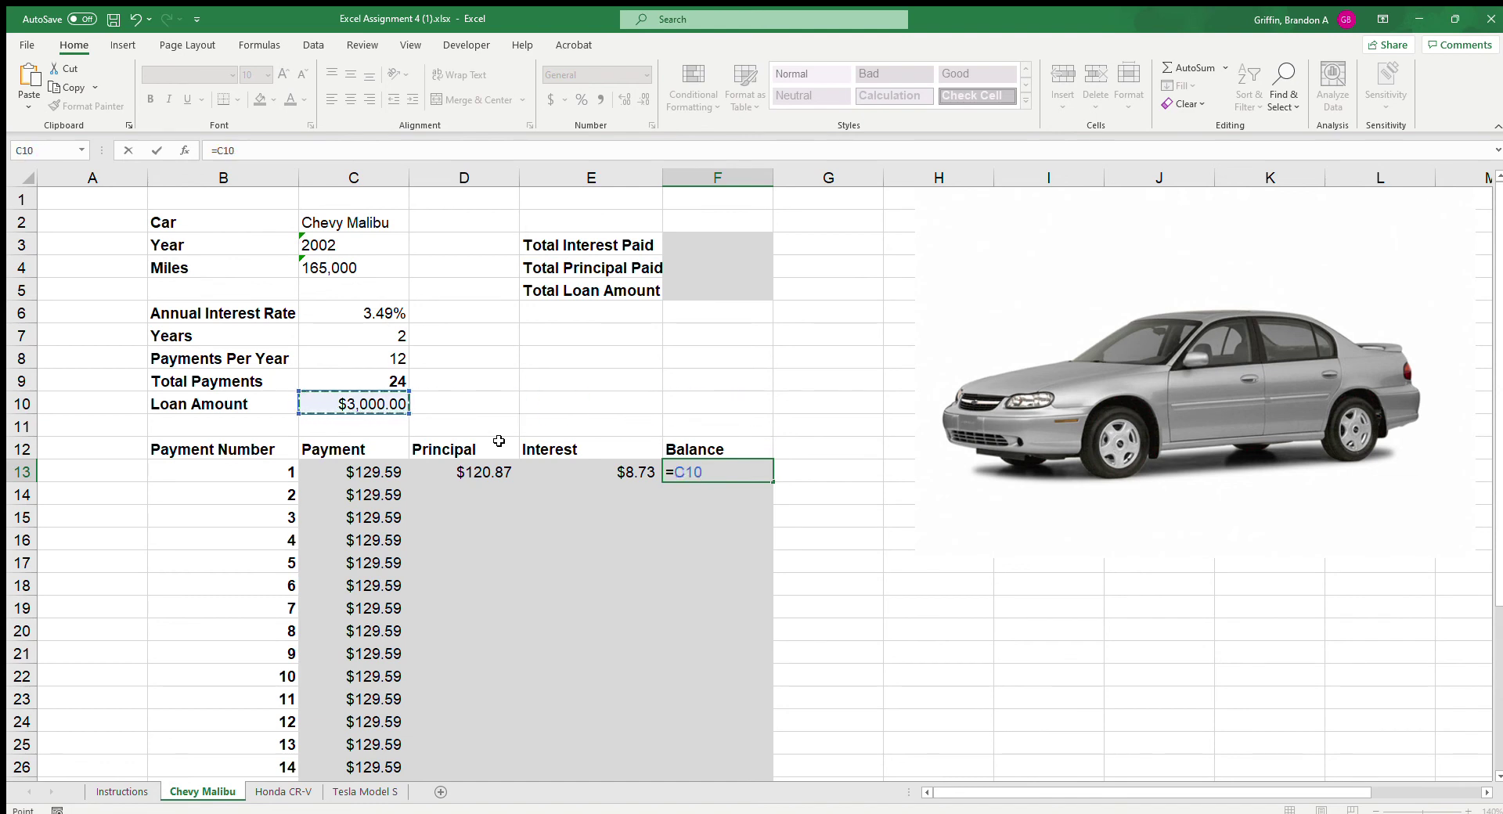
text(-)
key(Left)
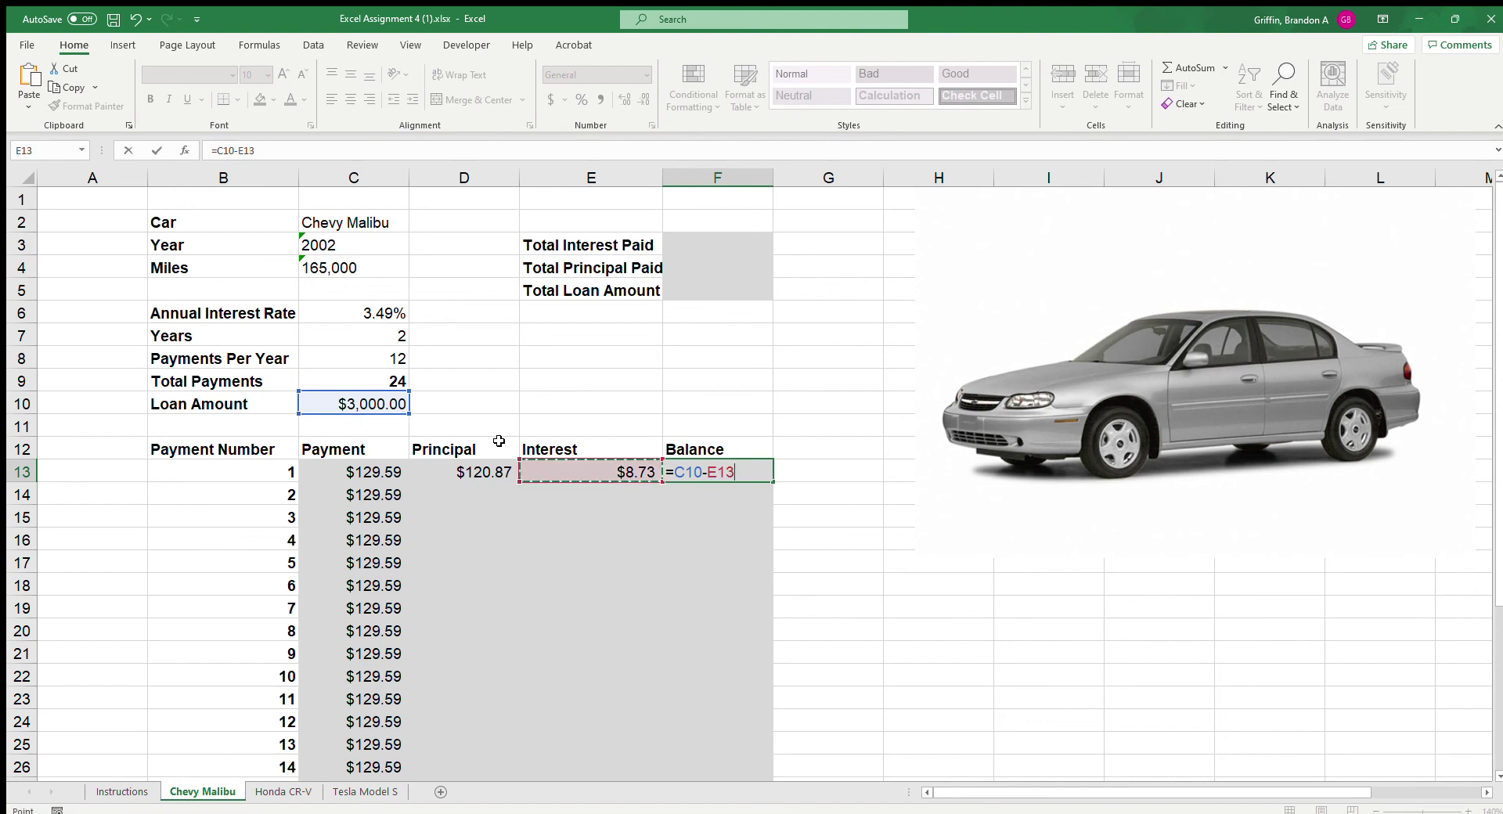
key(Left)
key(Return)
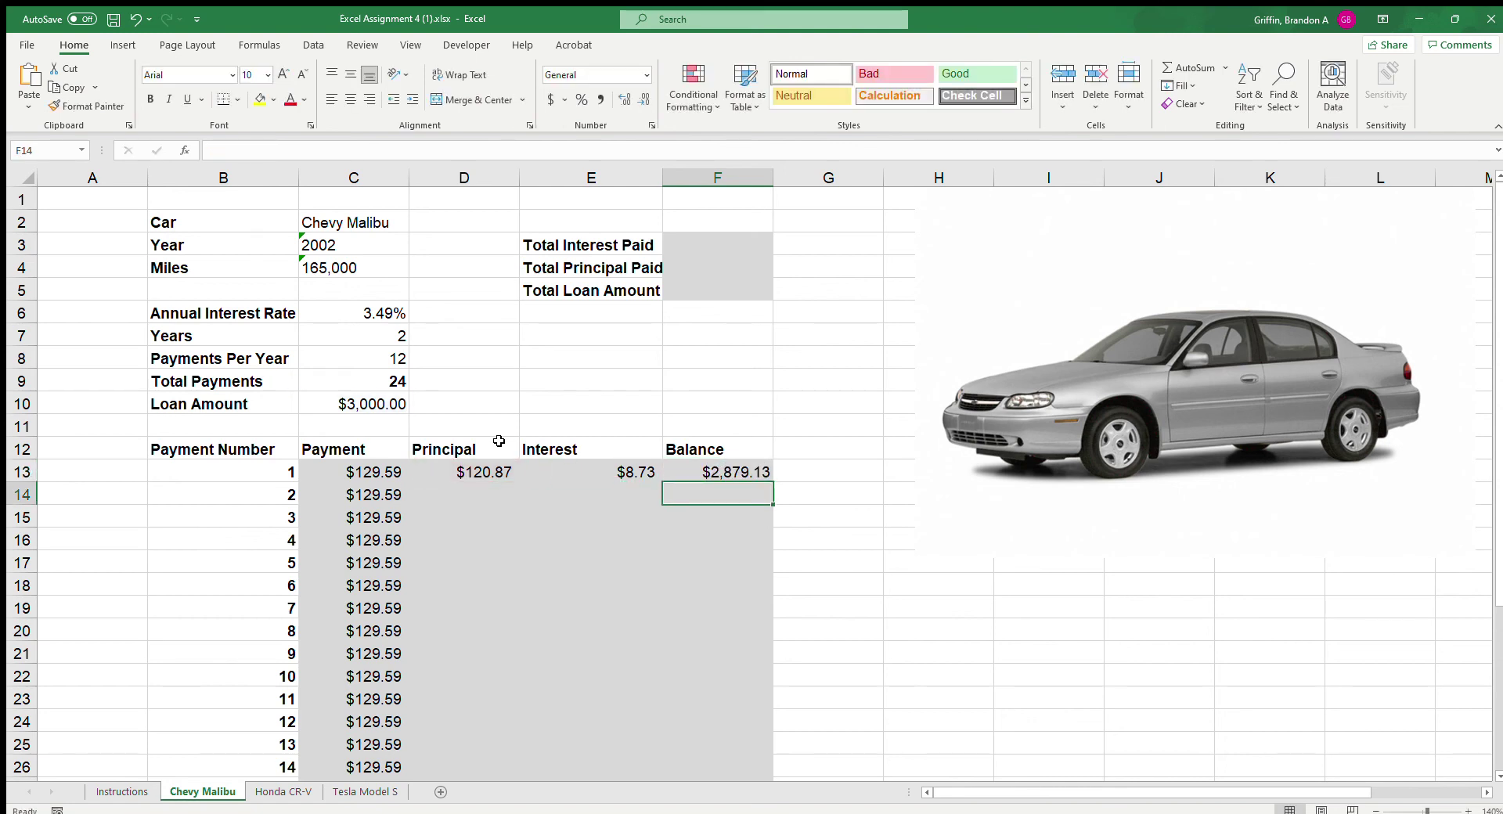
Step: Review the first row's interest and principal formulas and payment 2's empty cells
key(Up)
key(Left)
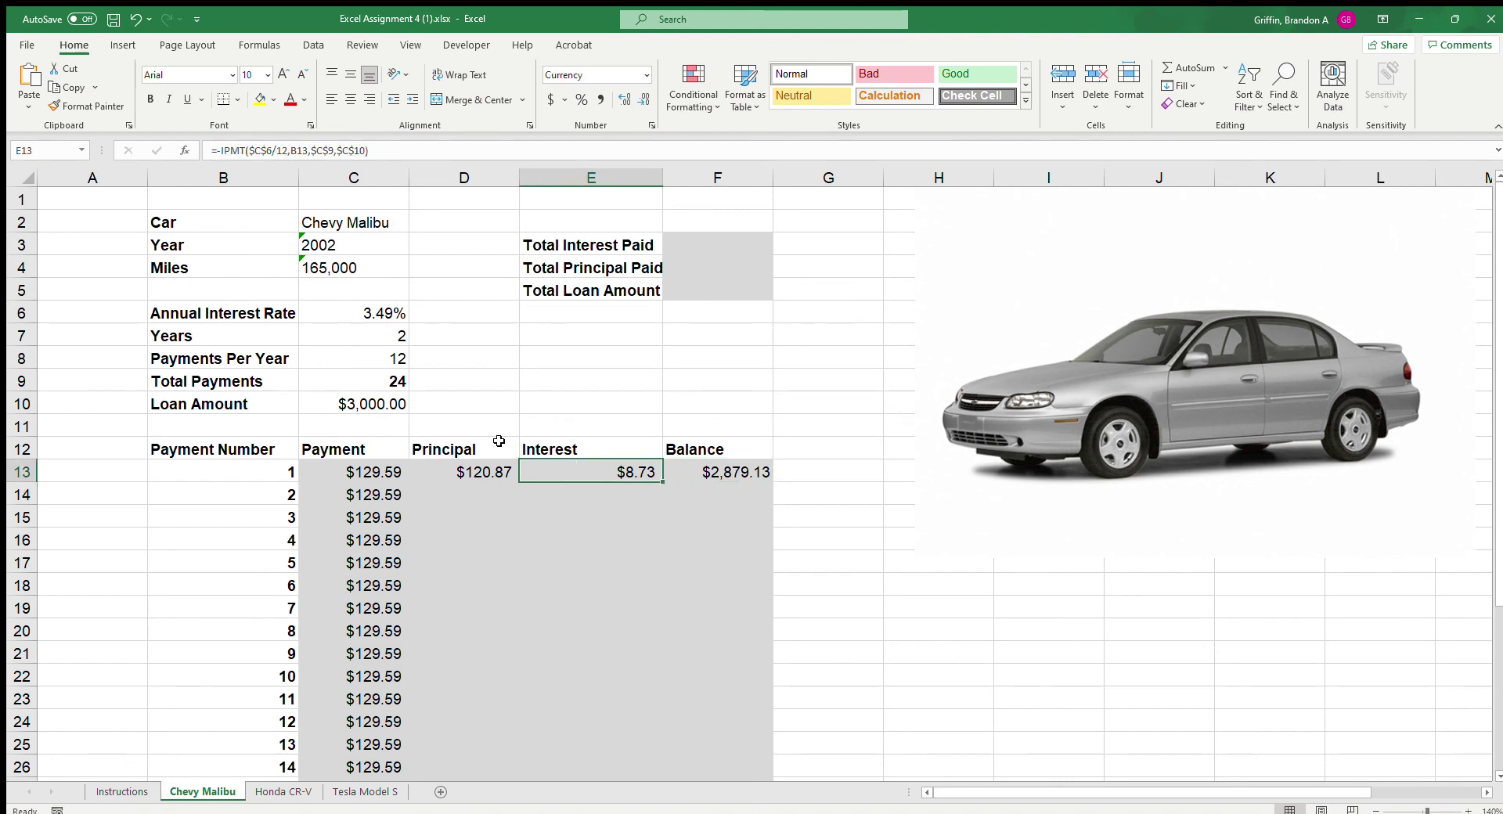
key(Right)
key(Down)
key(Left)
key(Left)
key(Up)
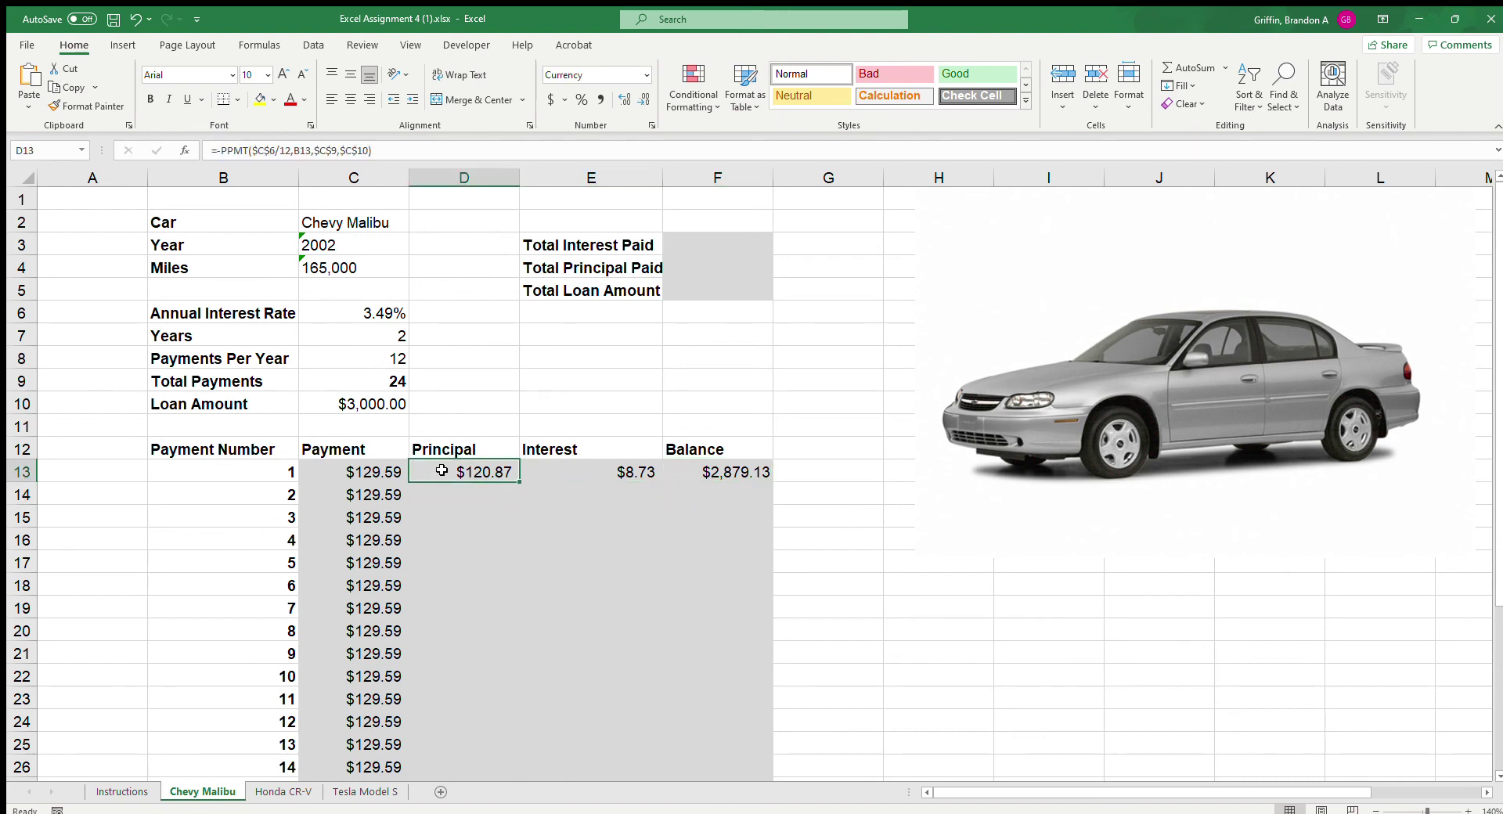
Step: Fill the D13:E13 principal and interest formulas down to row 36
drag(443, 472, 584, 473)
scroll(581, 520, down, 2)
click(399, 313)
click(460, 328)
drag(460, 329, 537, 326)
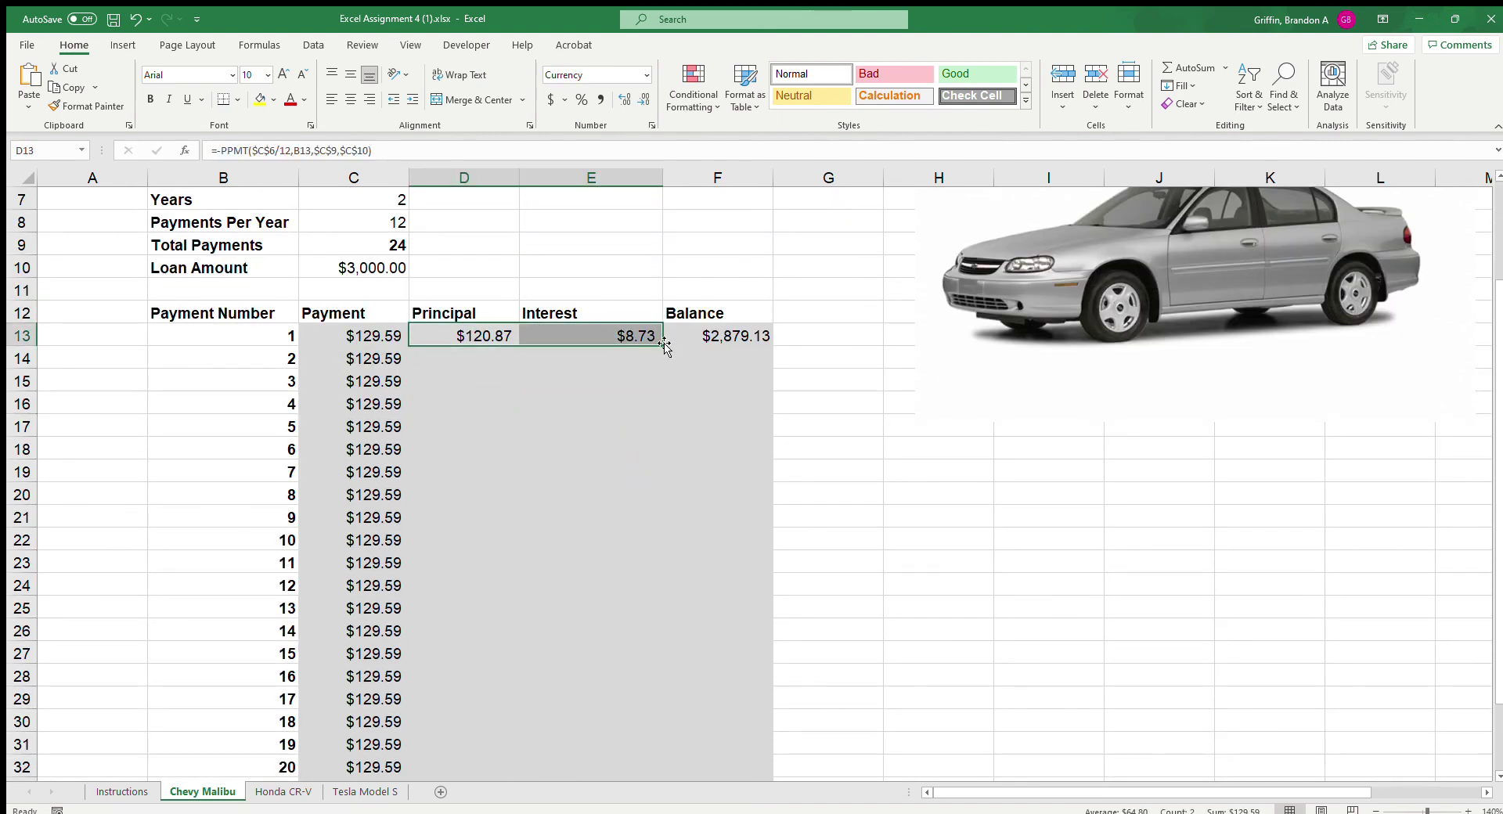
click(608, 361)
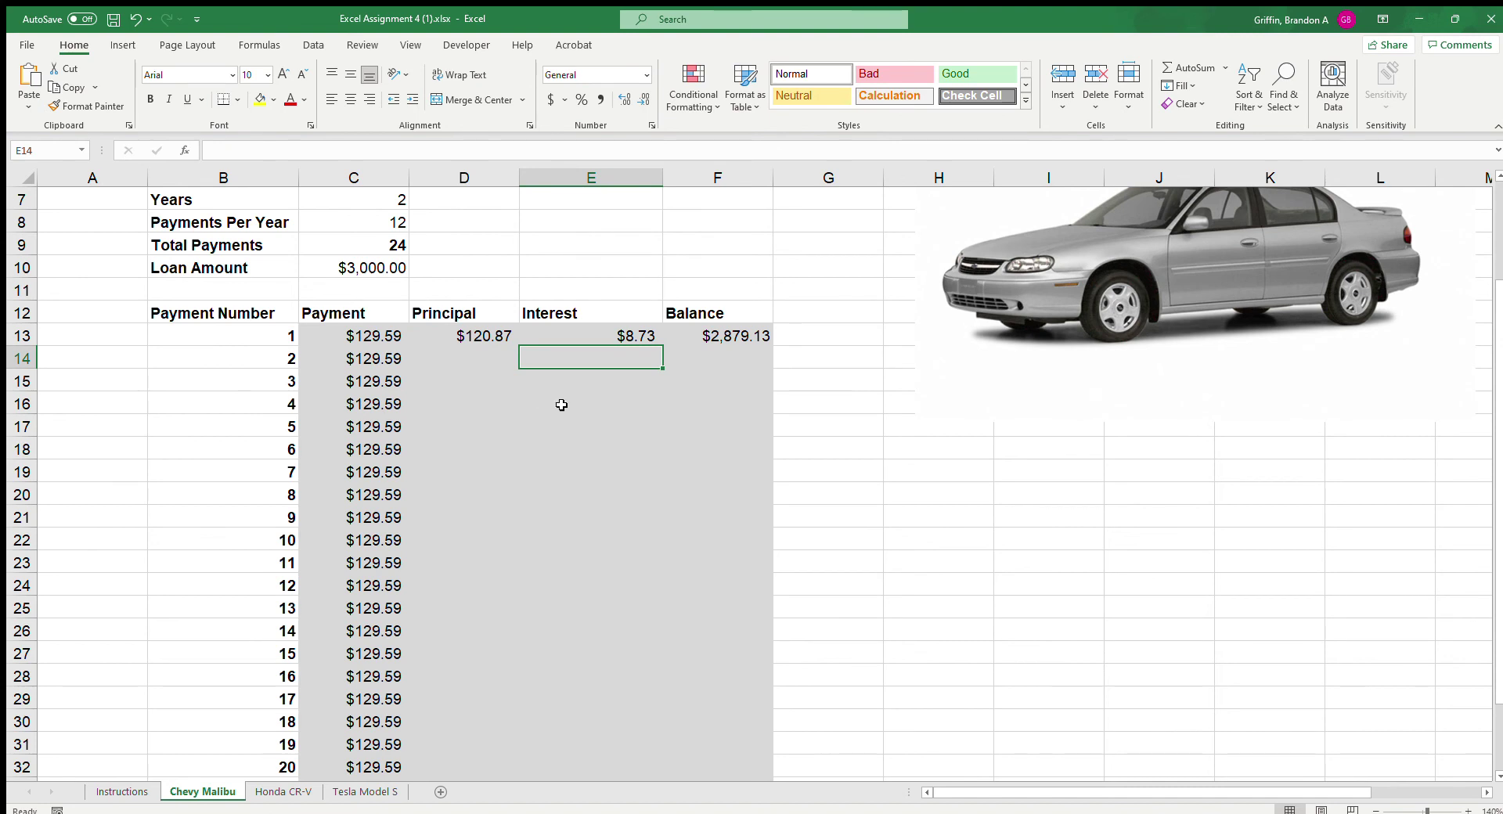
drag(492, 344, 541, 337)
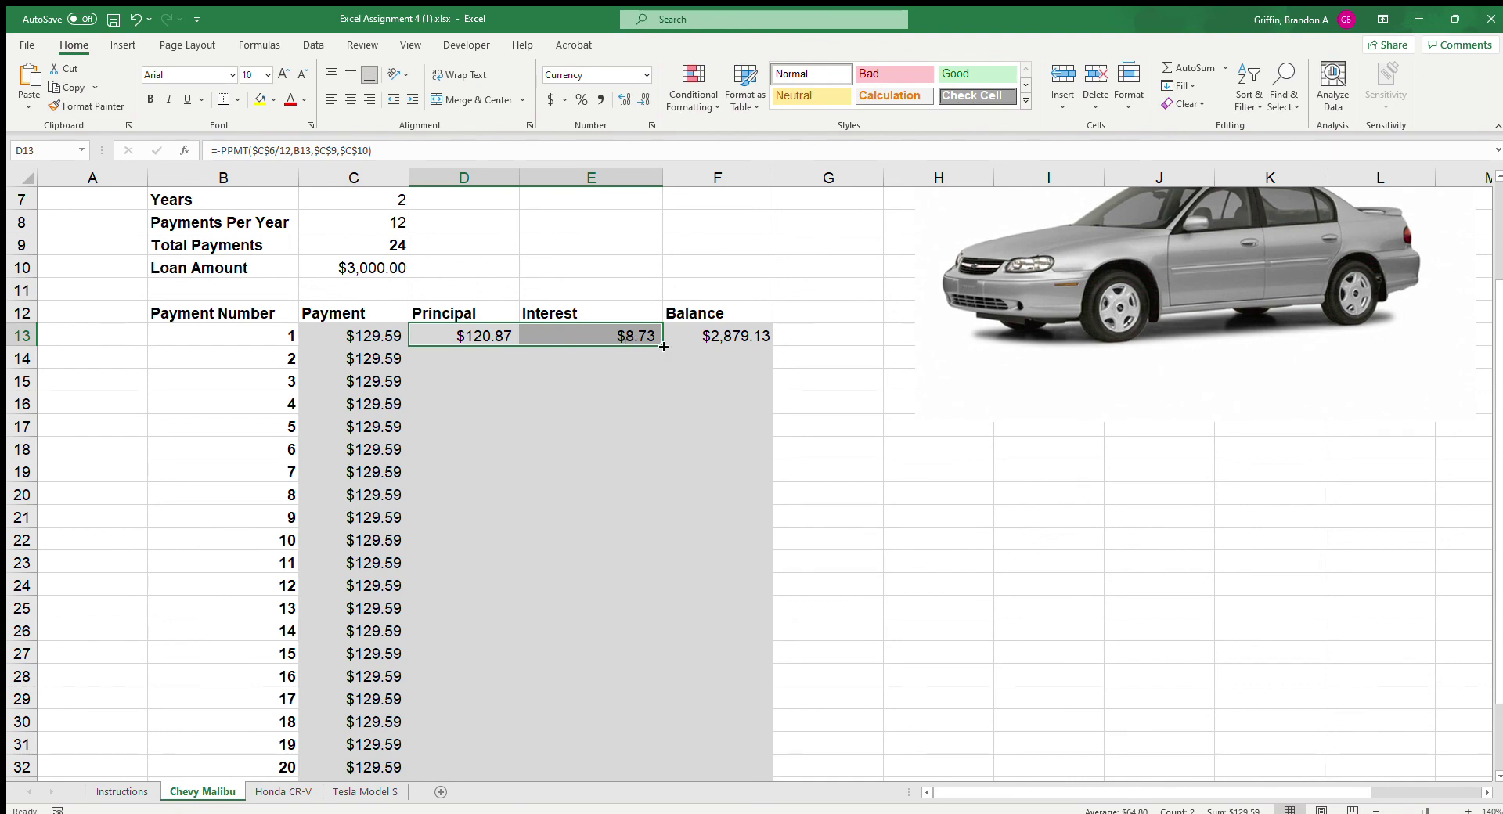
drag(663, 346, 606, 706)
Step: Scroll through the filled values and check the first Balance formula
scroll(603, 673, up, 4)
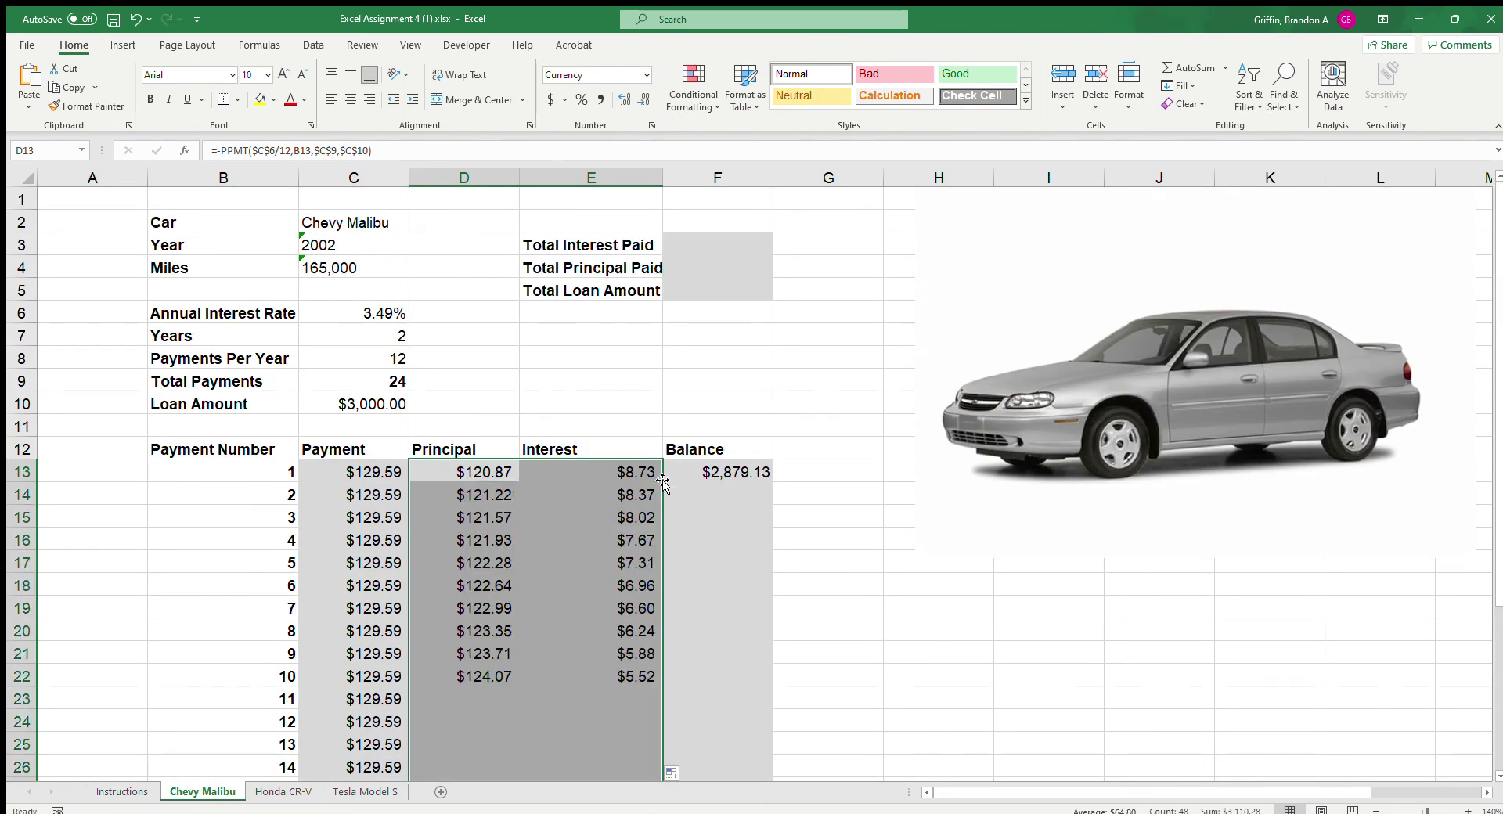
scroll(618, 533, down, 3)
scroll(623, 509, down, 2)
scroll(623, 510, up, 5)
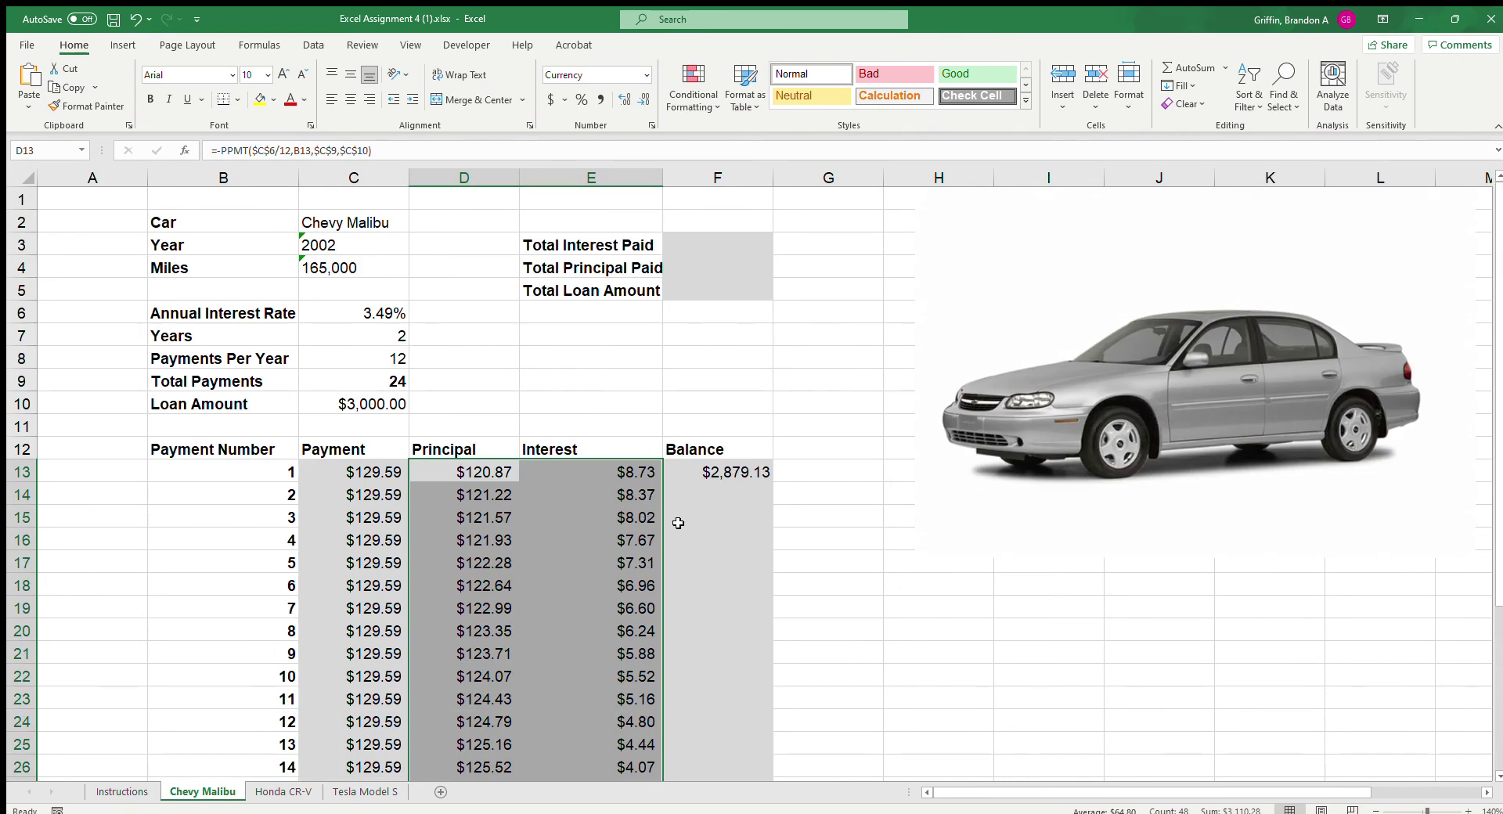
click(714, 474)
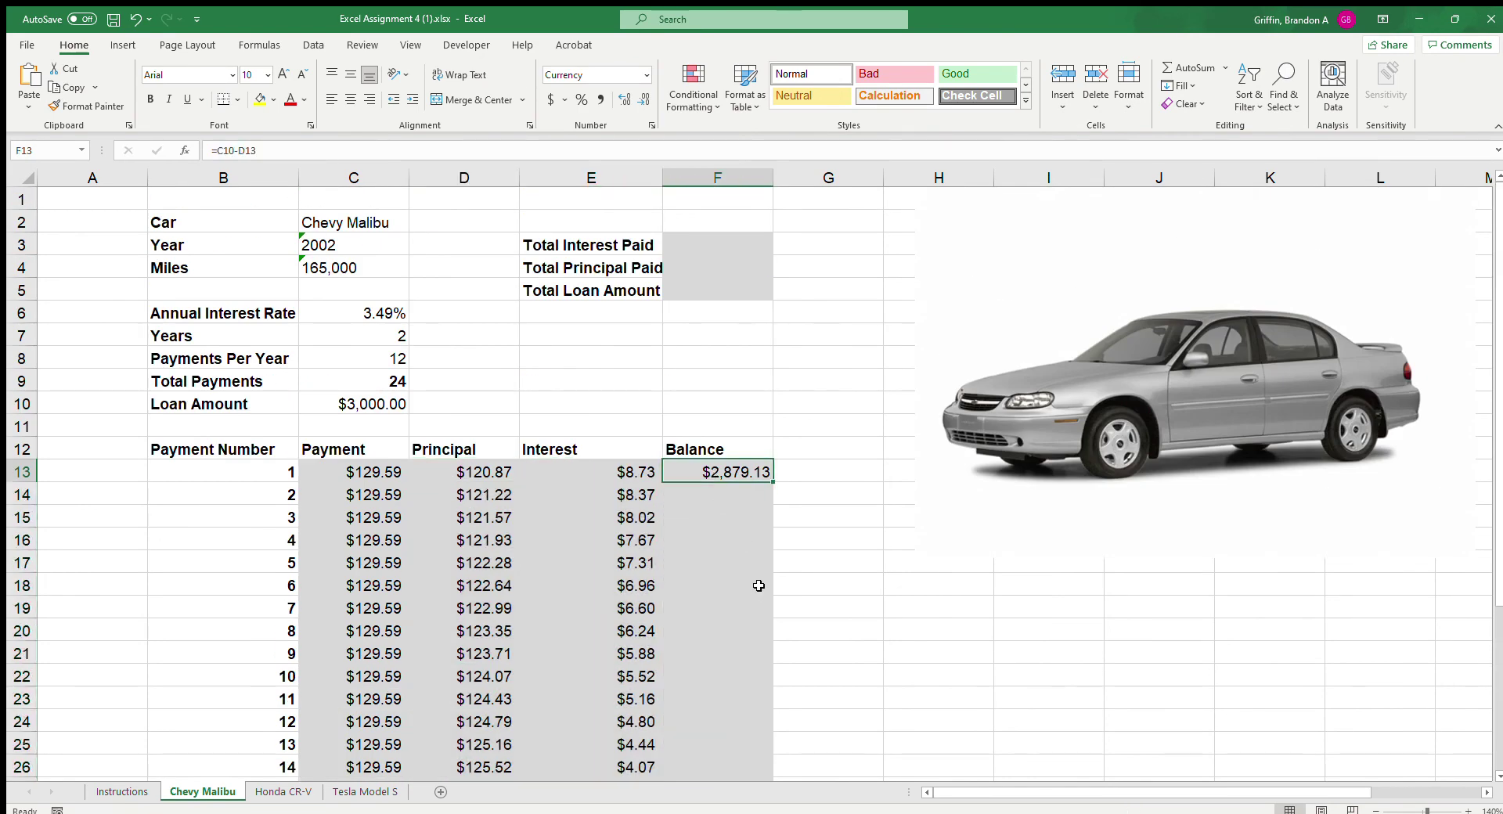
click(746, 493)
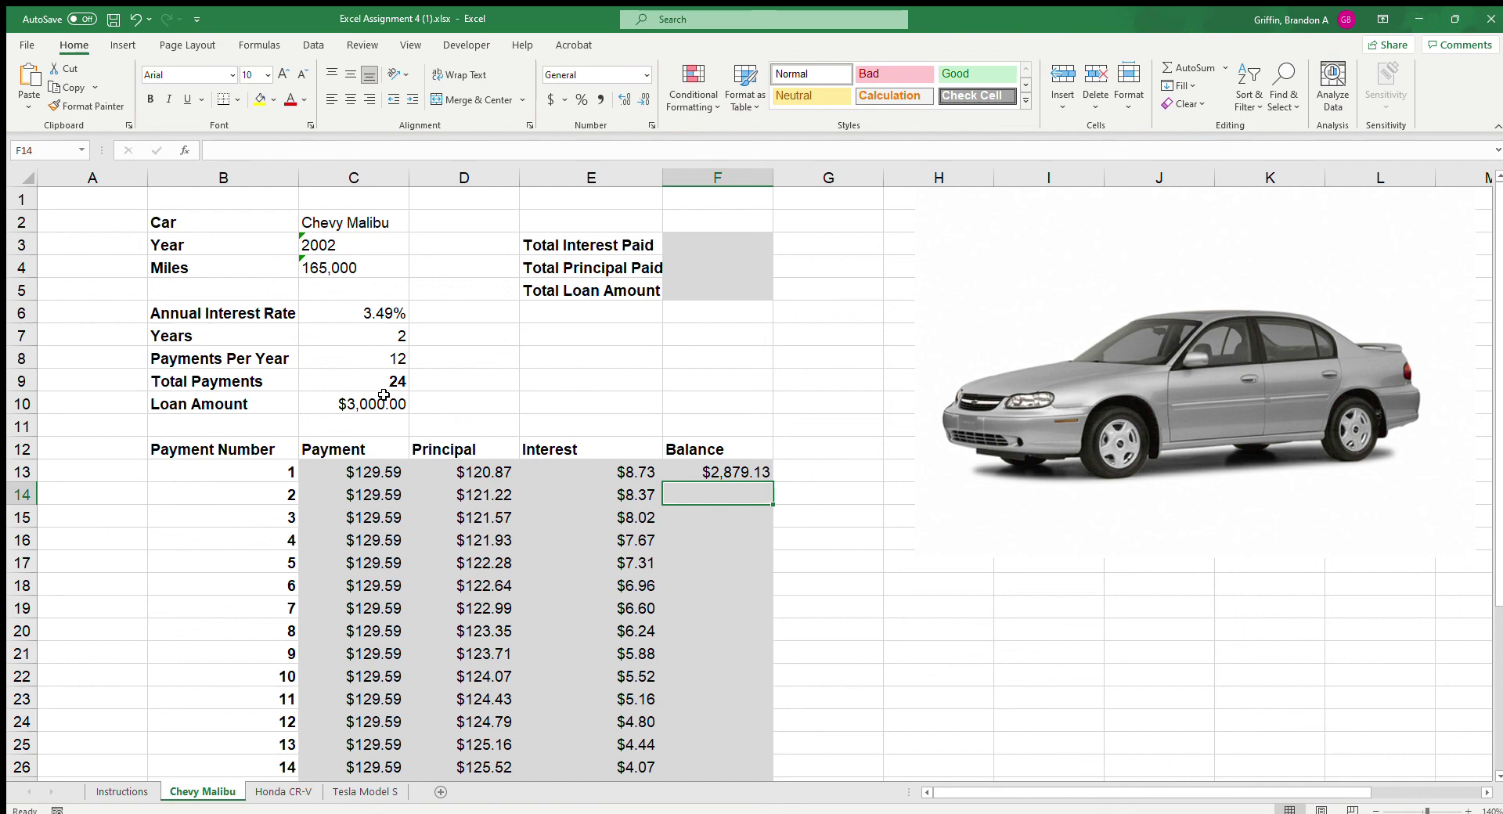
Step: Undo the accidental picture drag, redo to restore the filled values, and select F14
drag(1209, 344, 1084, 421)
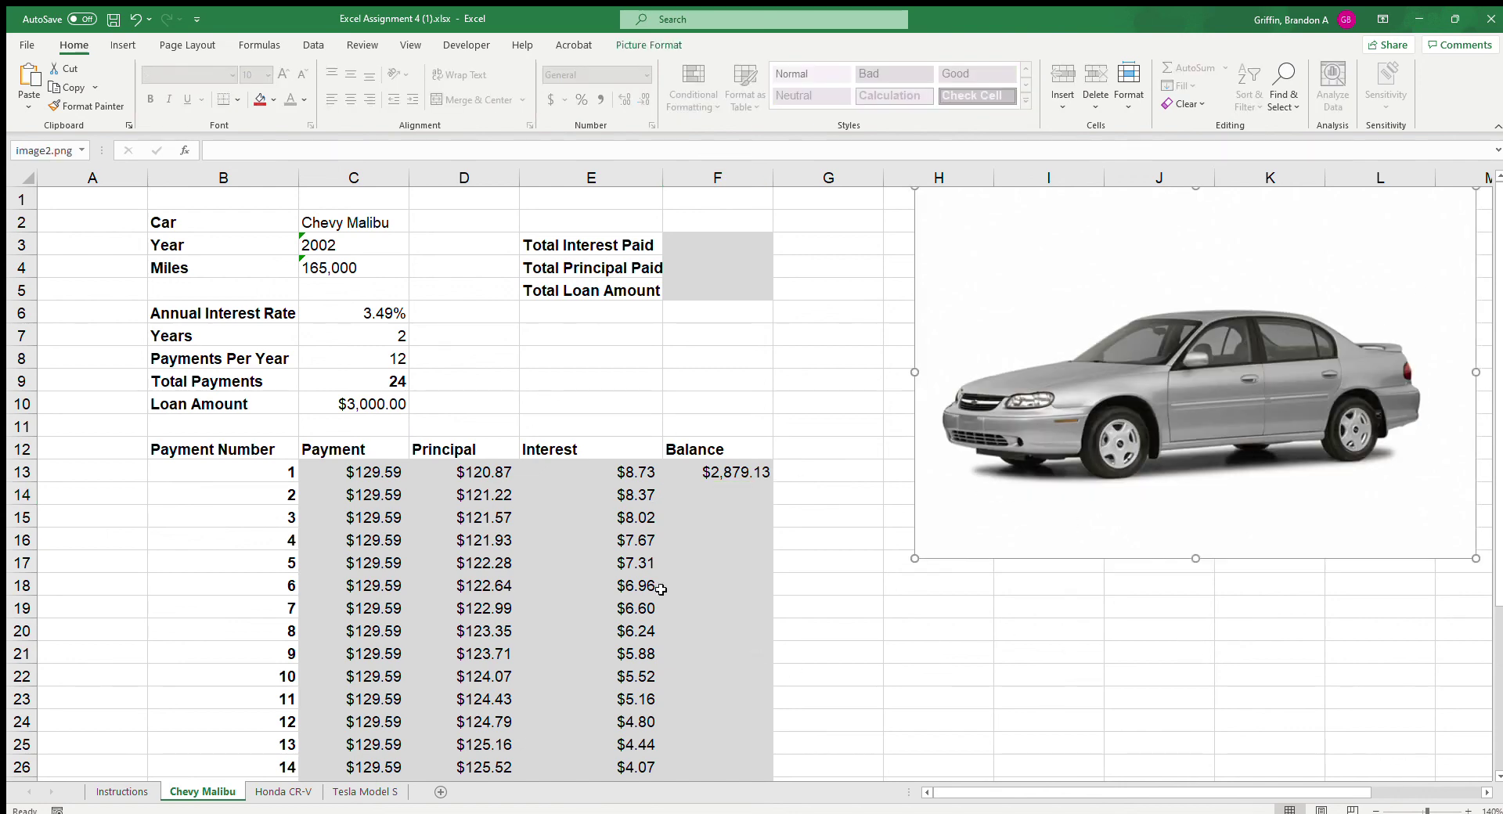
key(ctrl+z)
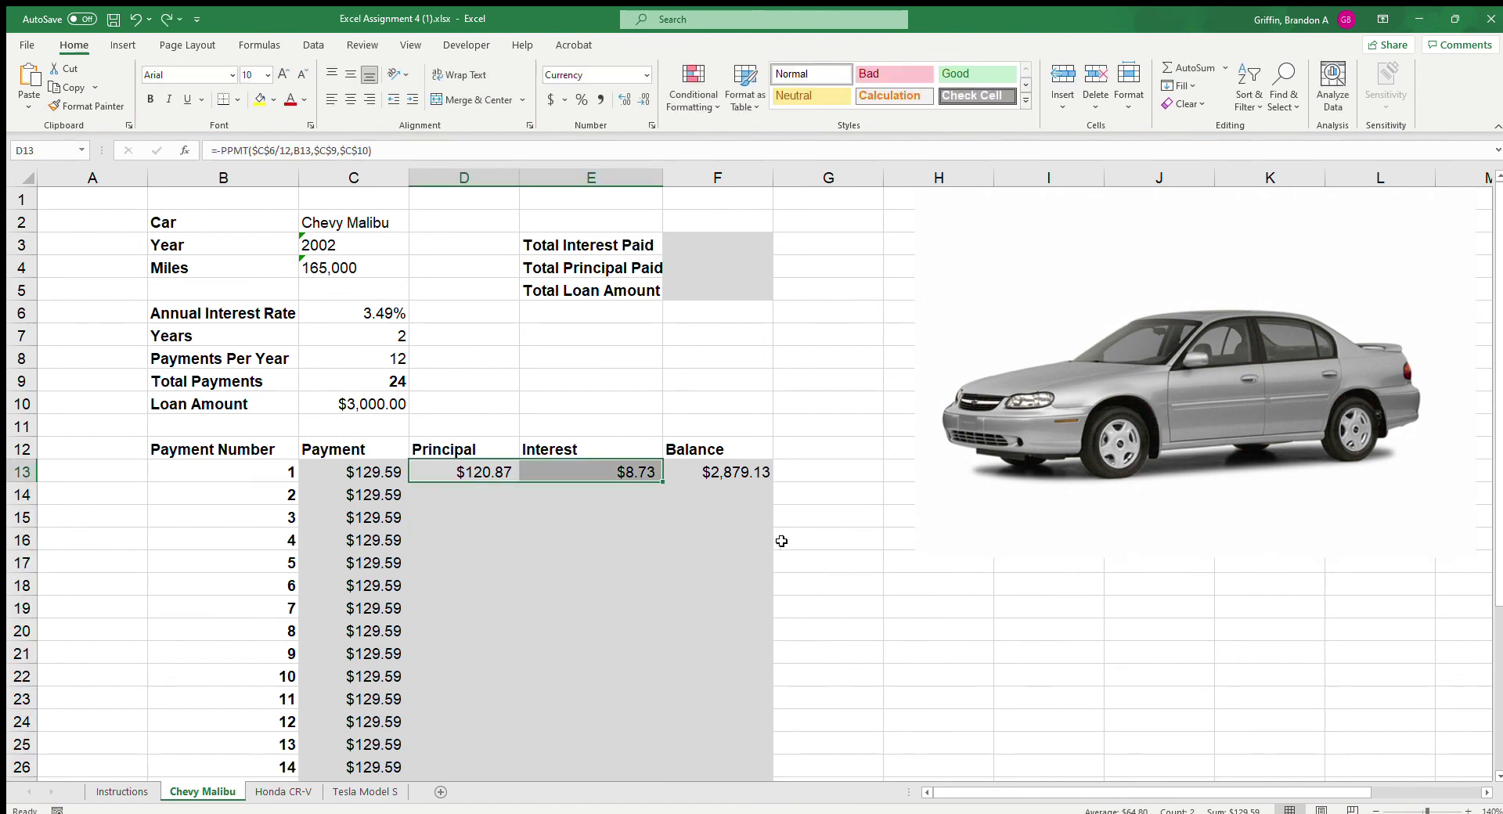
key(ctrl+y)
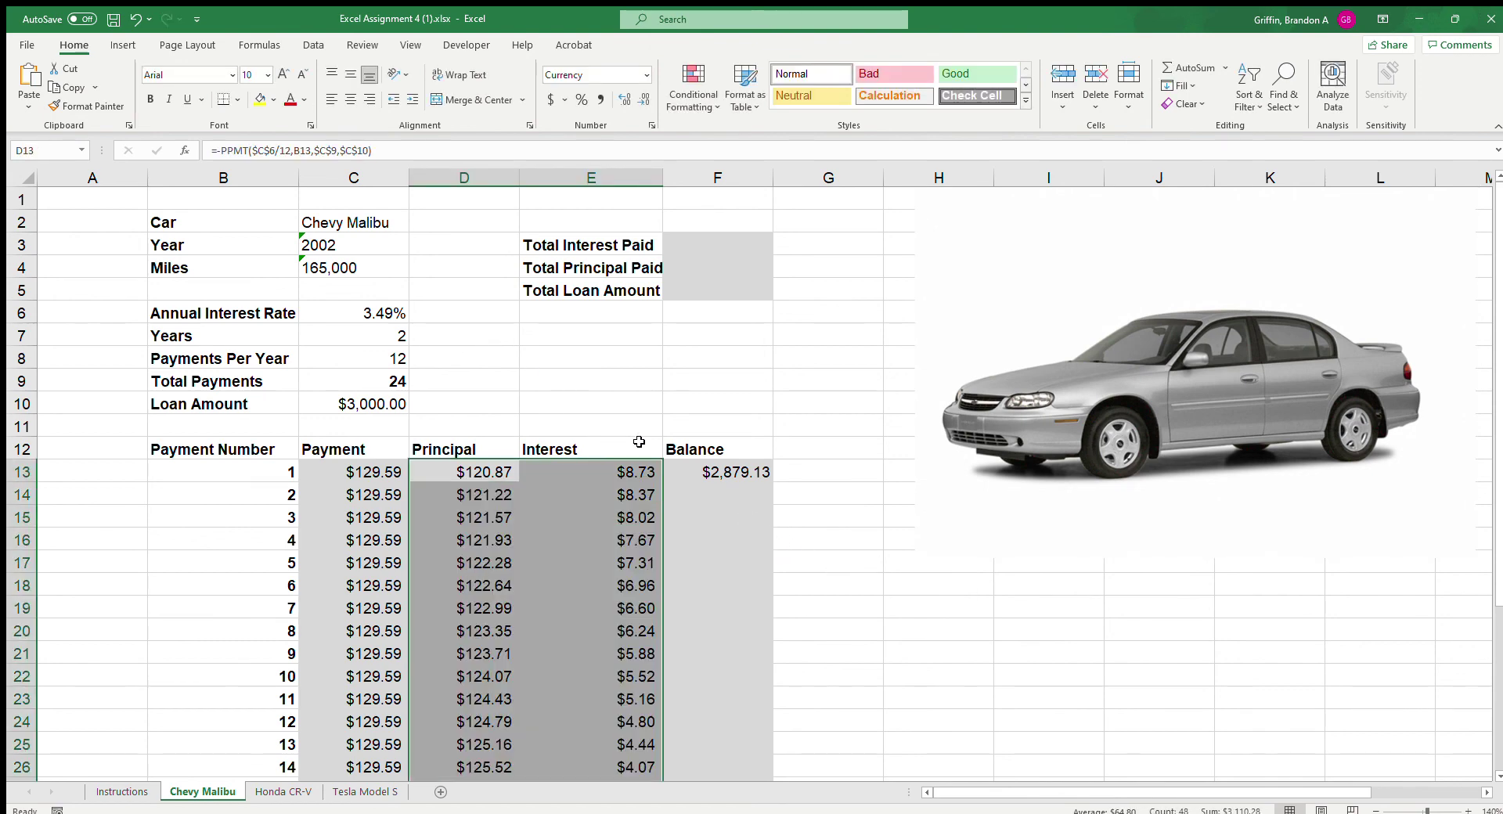
click(736, 472)
click(731, 495)
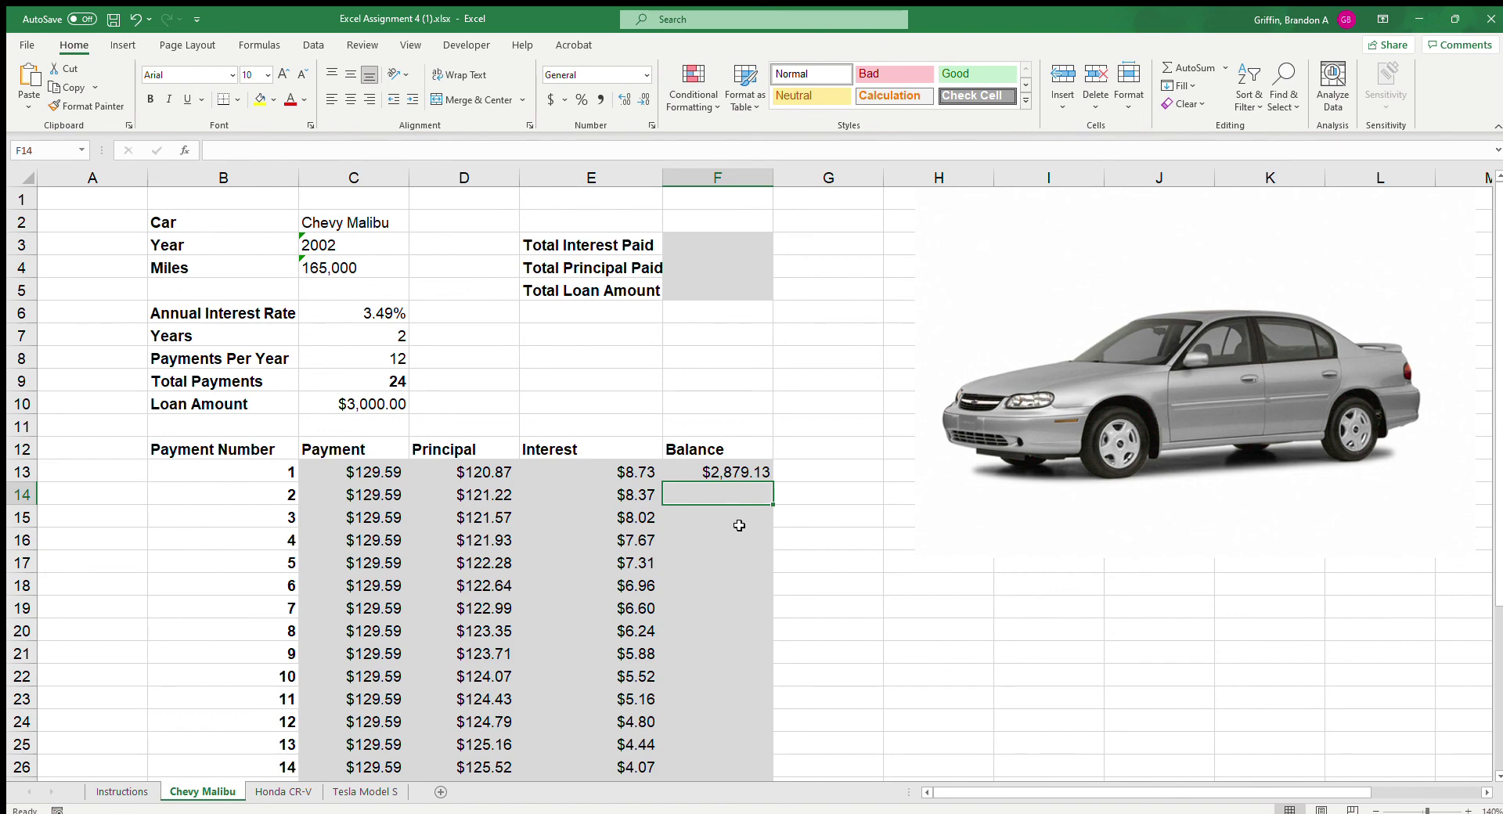
Step: Enter =F13-D14 as the second balance
text(=)
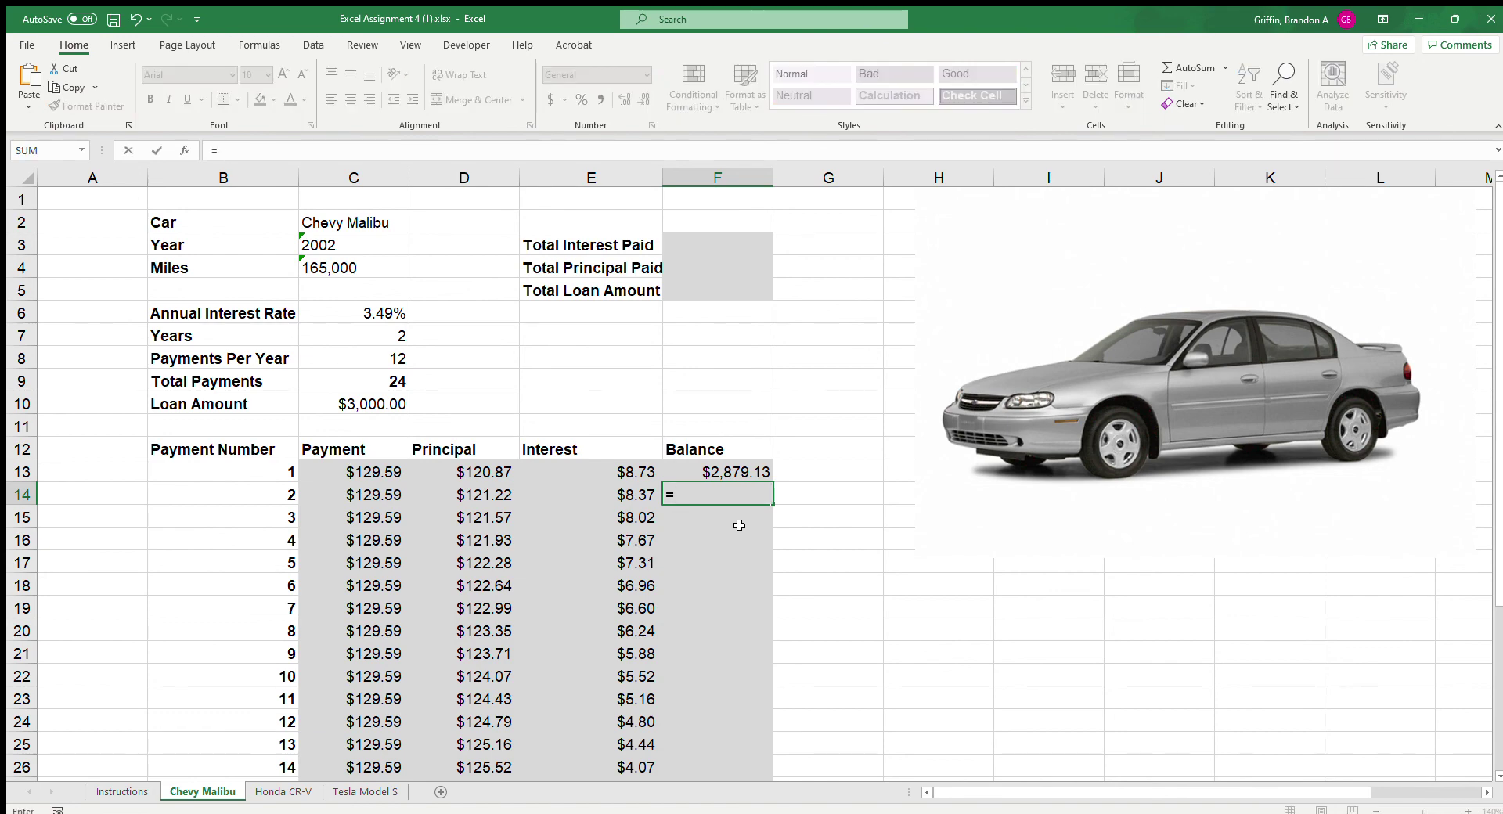
key(Up)
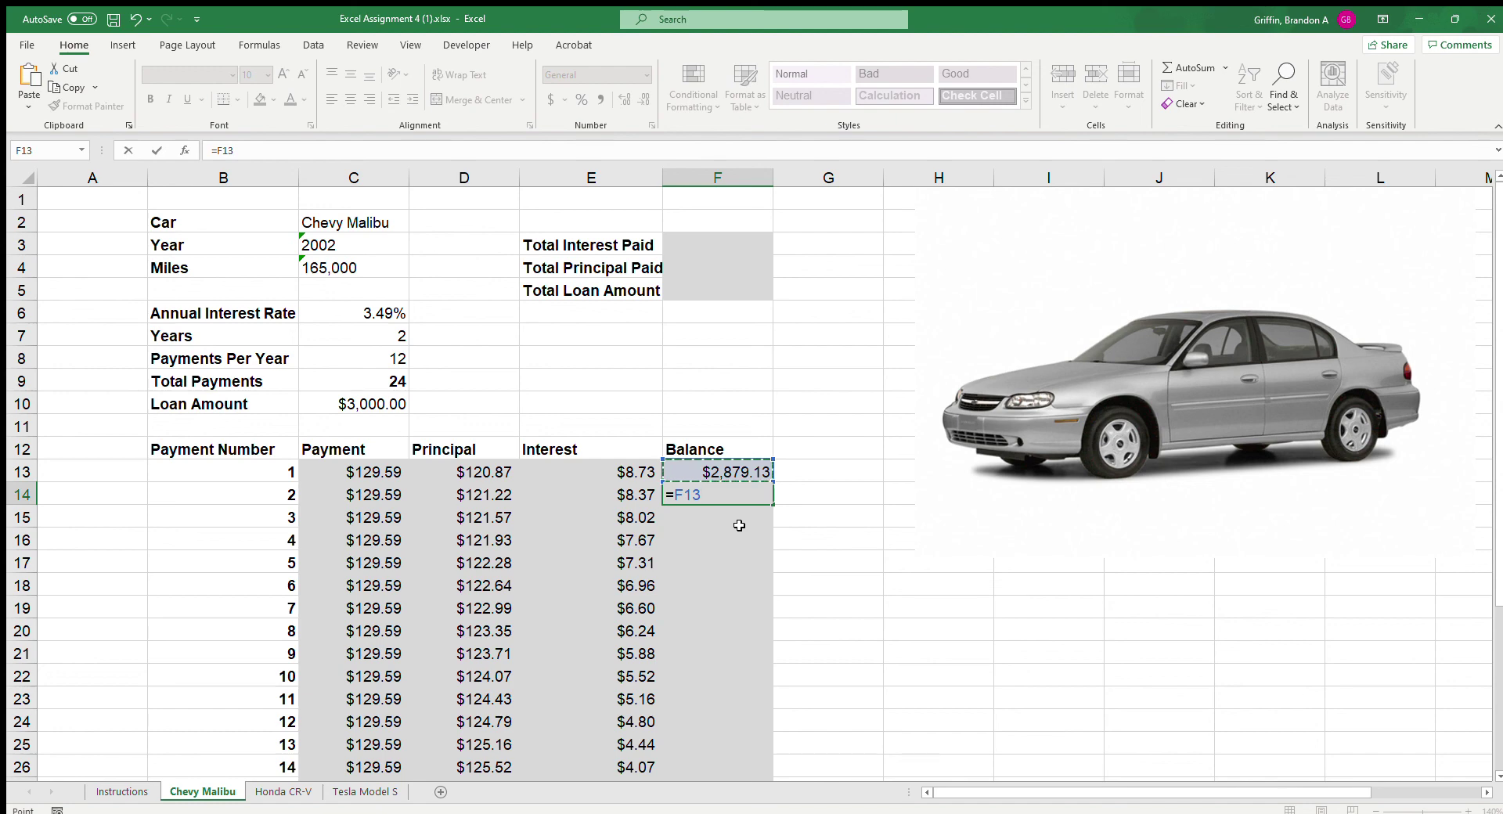
text(-)
key(Left)
key(Left)
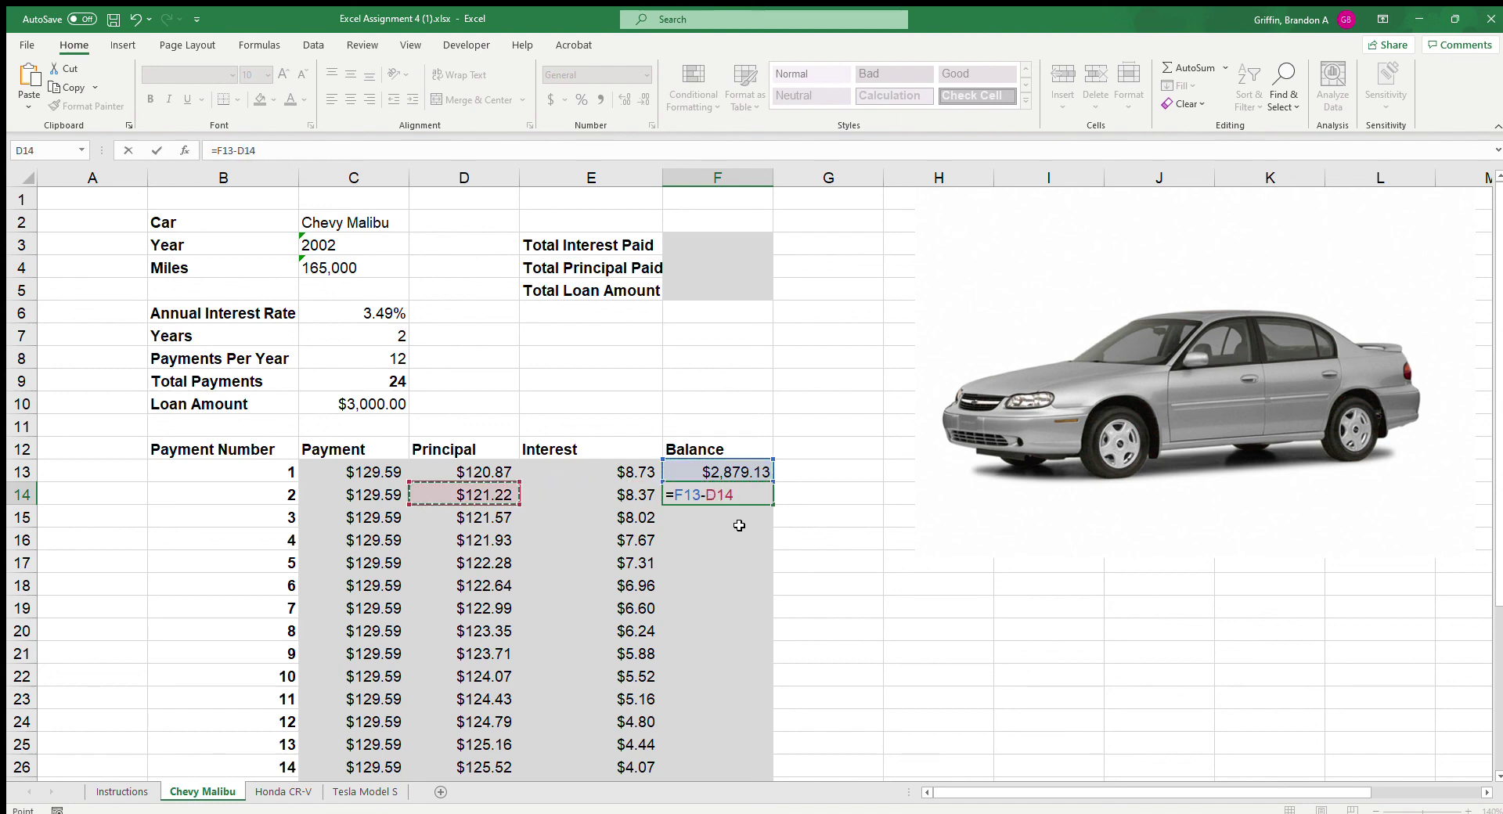
key(Return)
Step: Fill the balance formula down to payment 24 and confirm it reaches $0.00
click(750, 494)
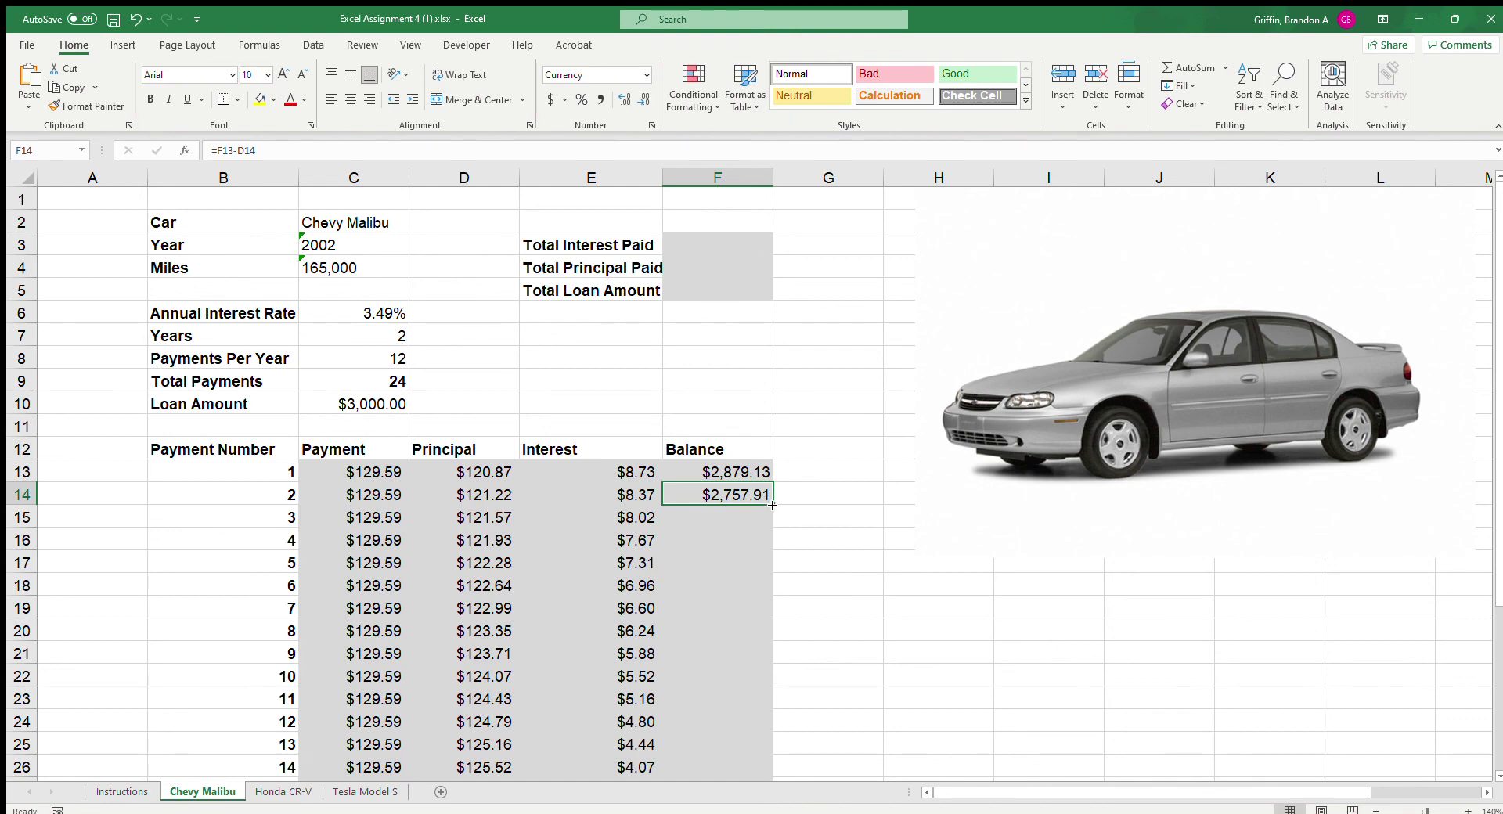
double_click(772, 504)
scroll(715, 553, down, 6)
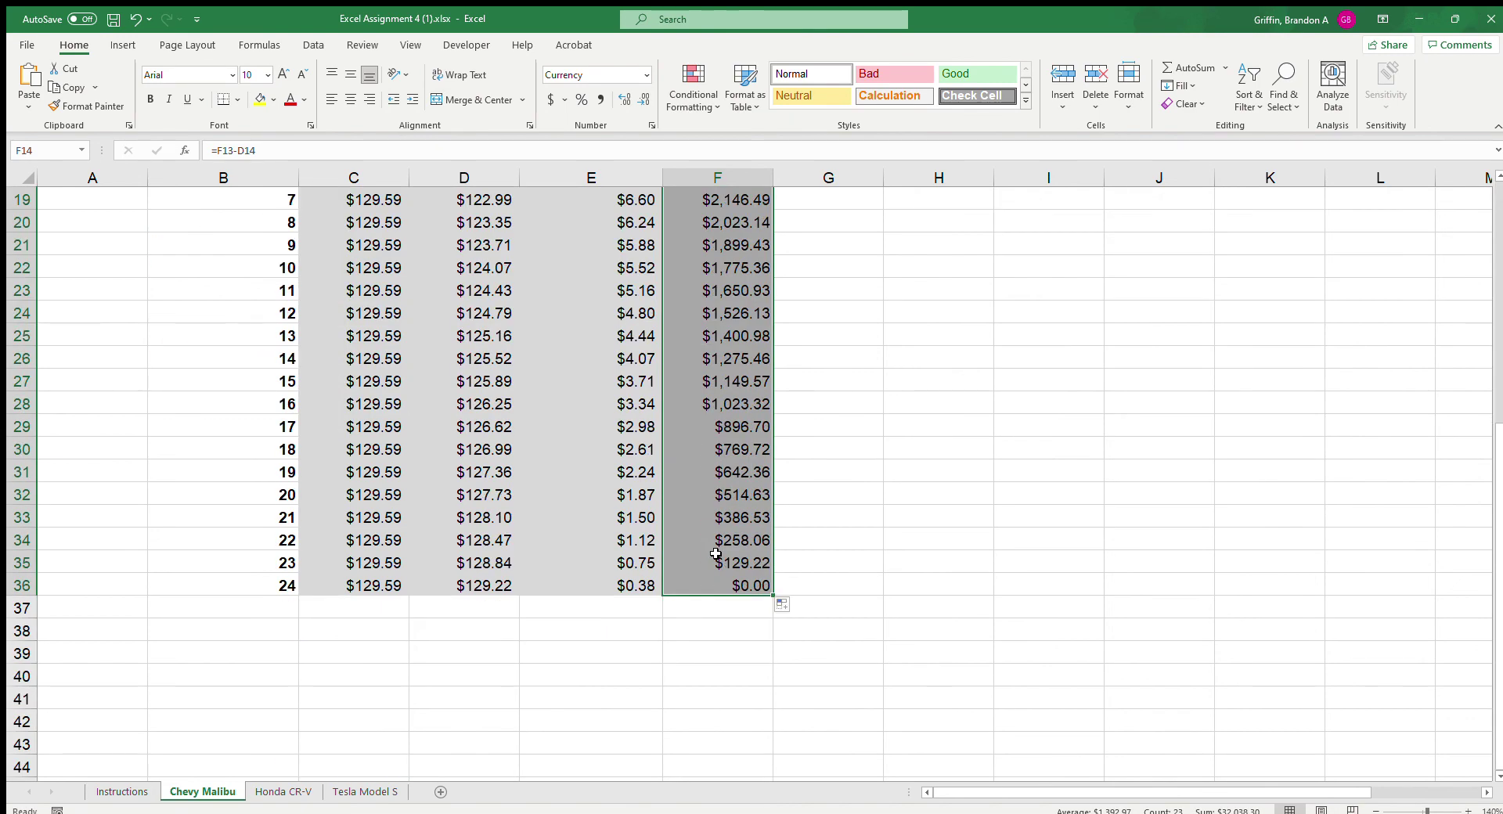
click(732, 586)
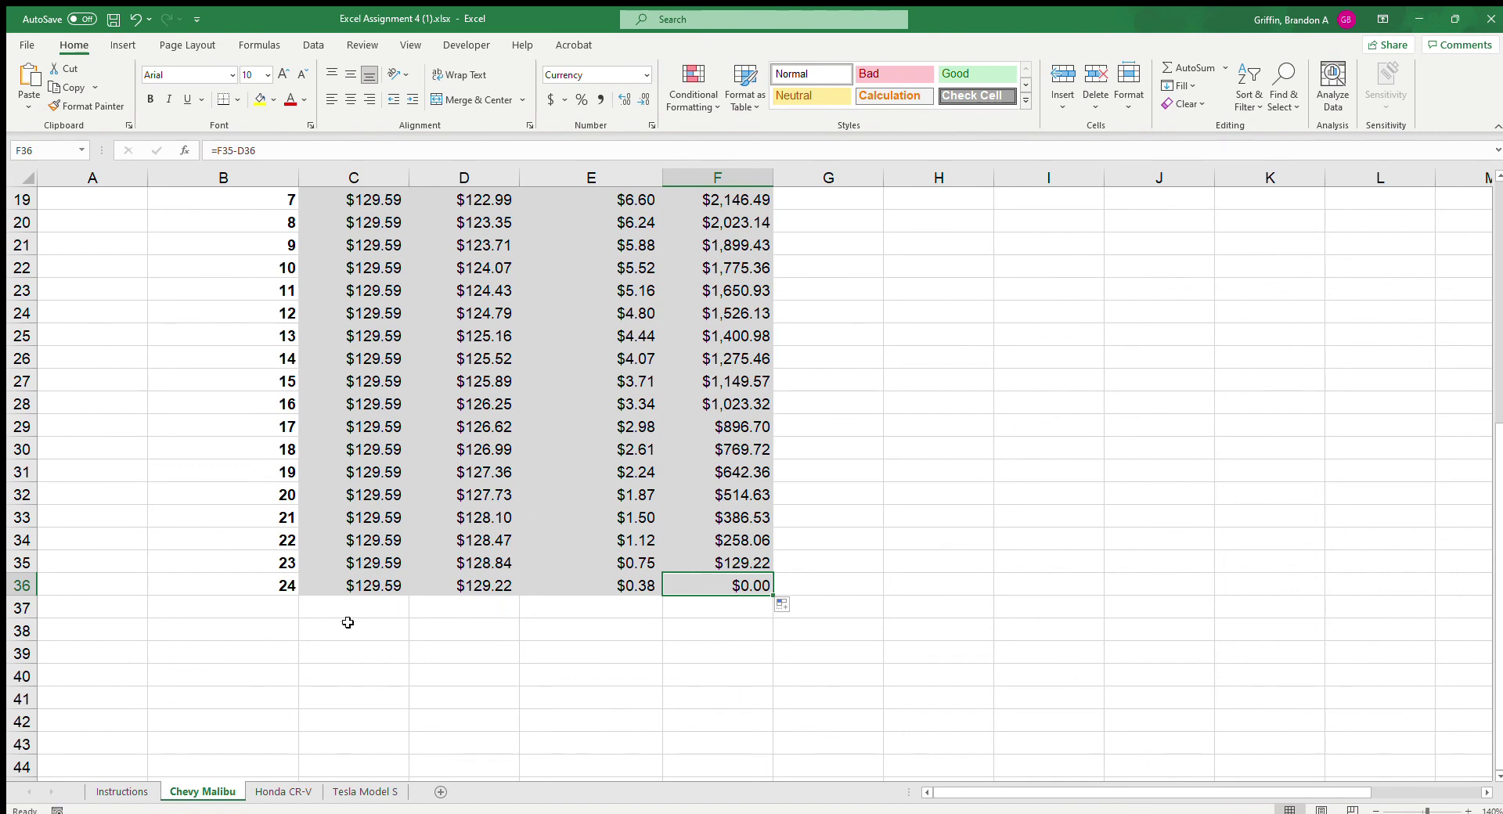
scroll(278, 596, up, 6)
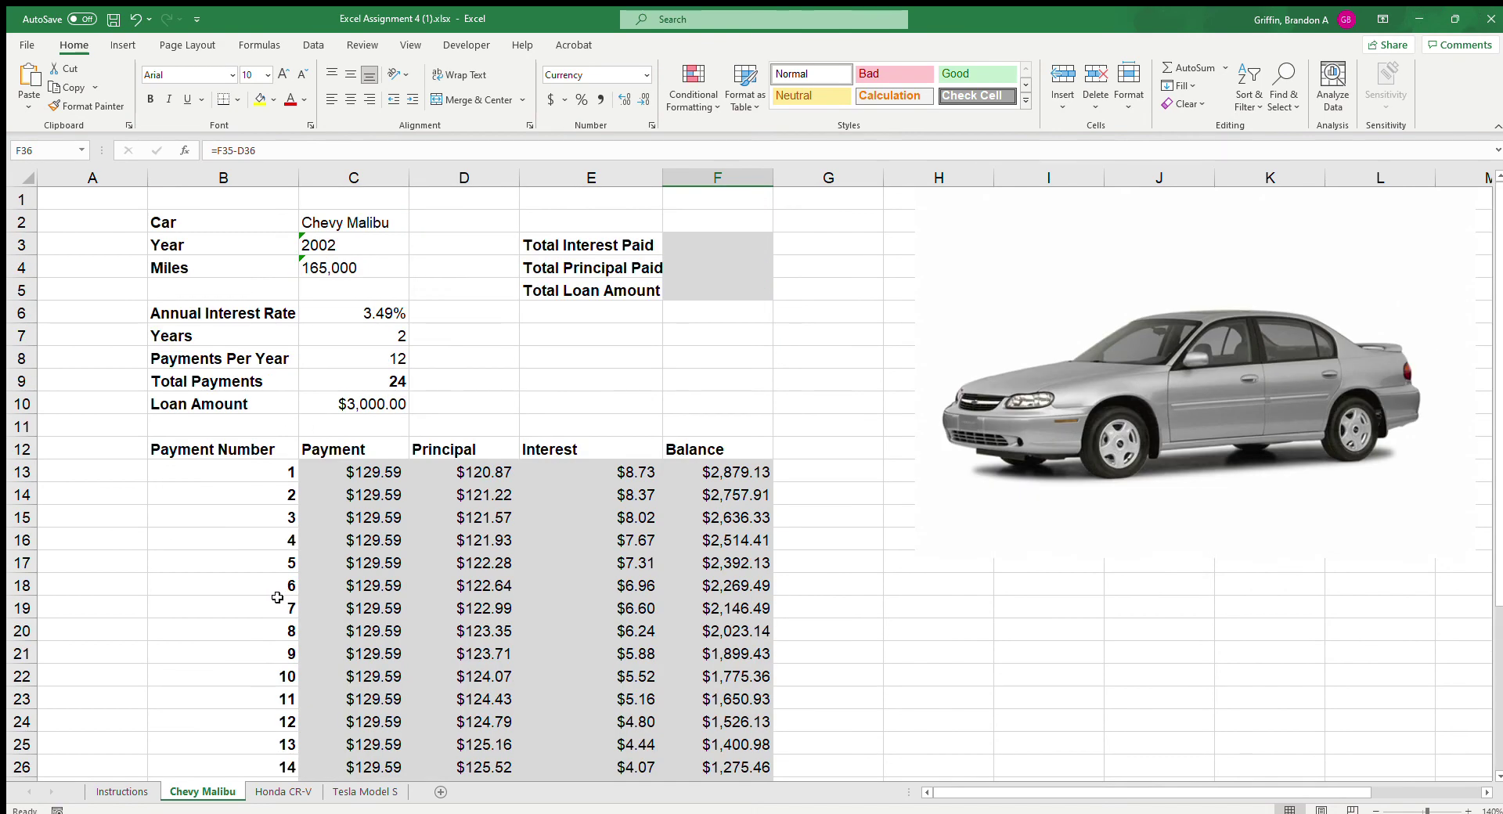
scroll(275, 597, down, 6)
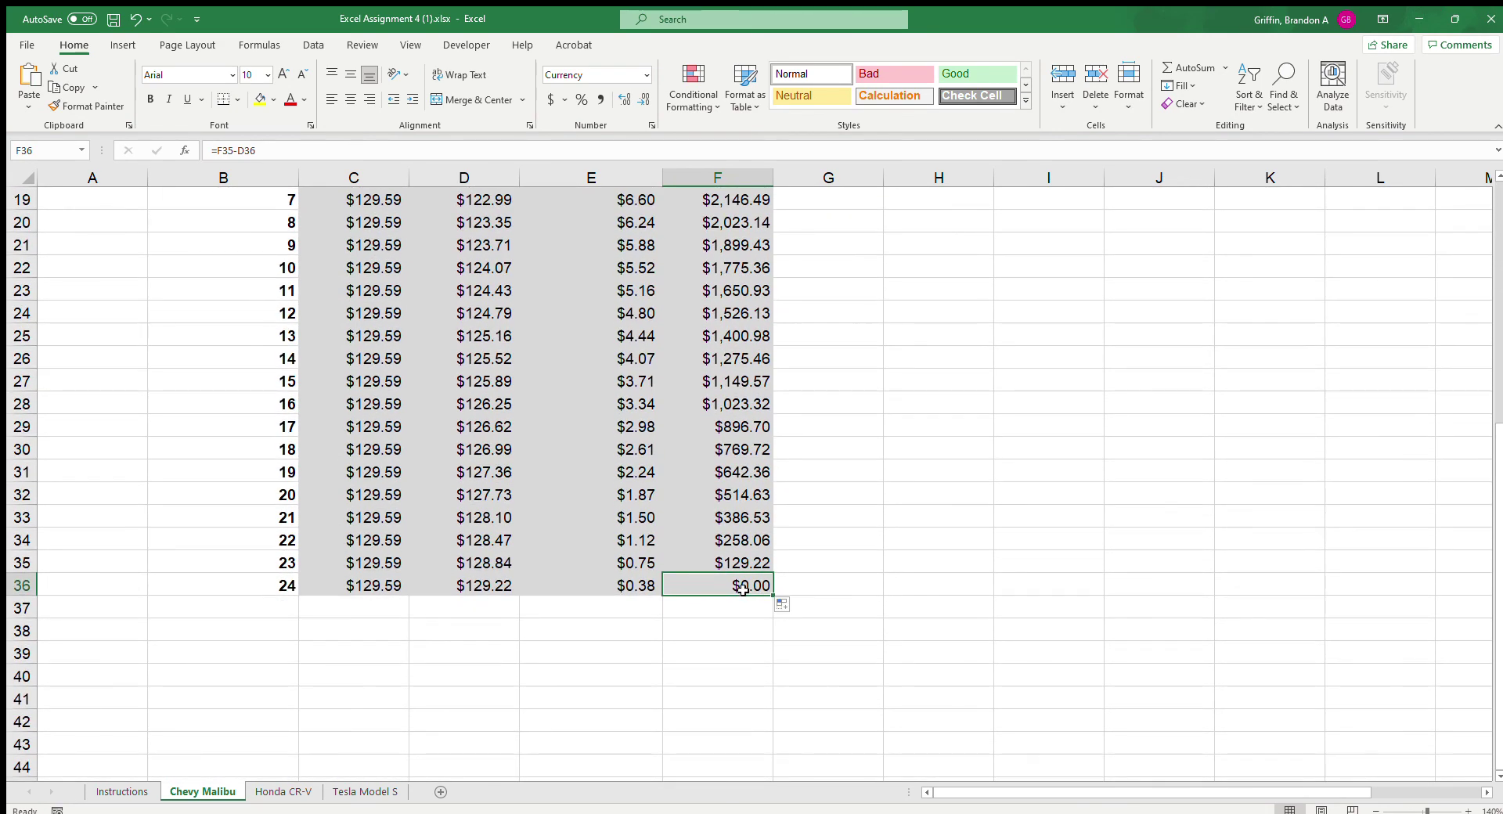
drag(653, 588, 245, 584)
click(371, 589)
scroll(400, 611, up, 6)
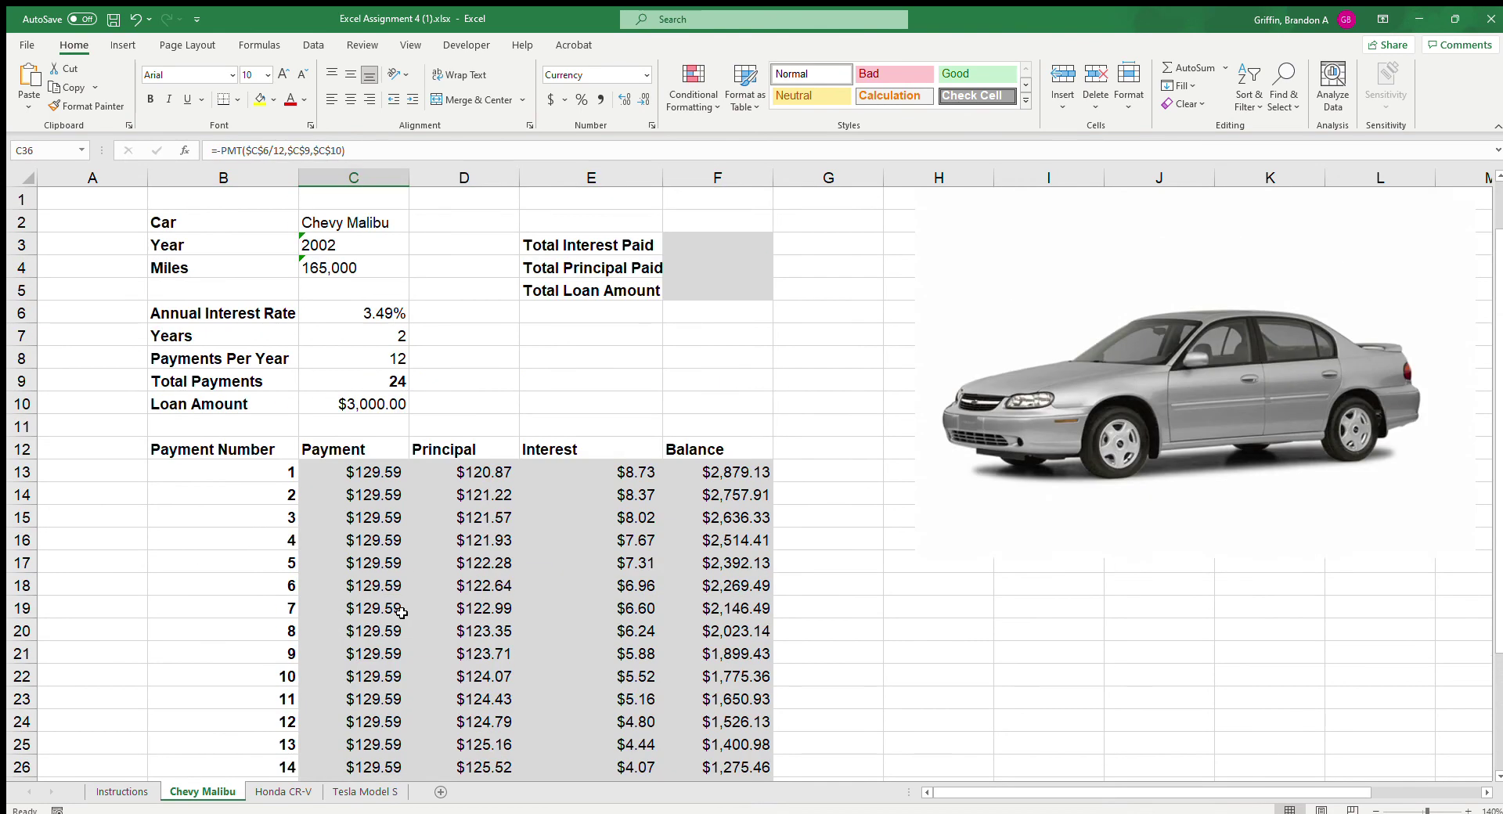
scroll(399, 609, down, 2)
scroll(400, 610, down, 1)
drag(491, 337, 482, 368)
click(486, 336)
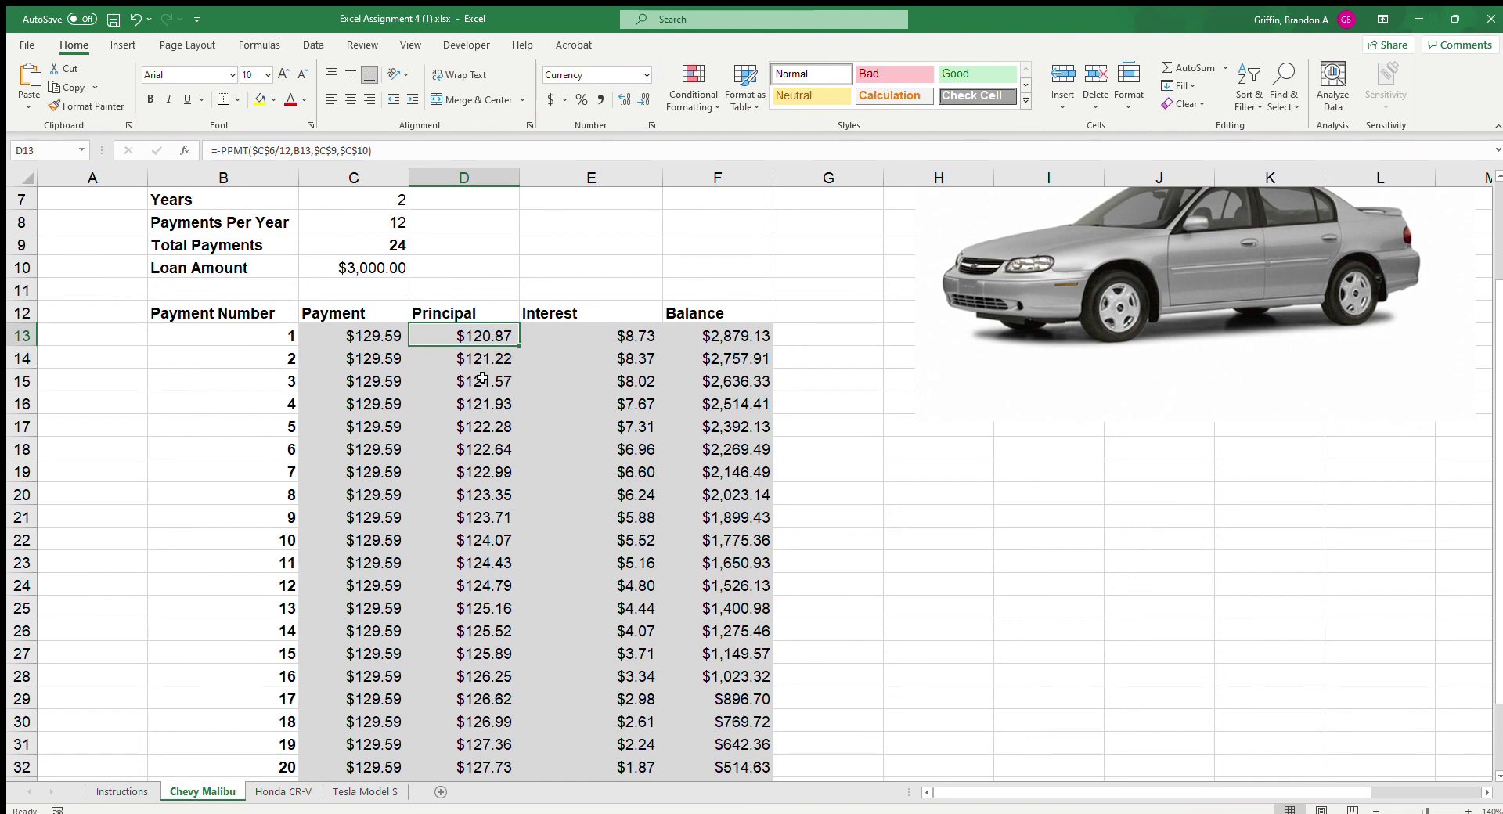
key(Down)
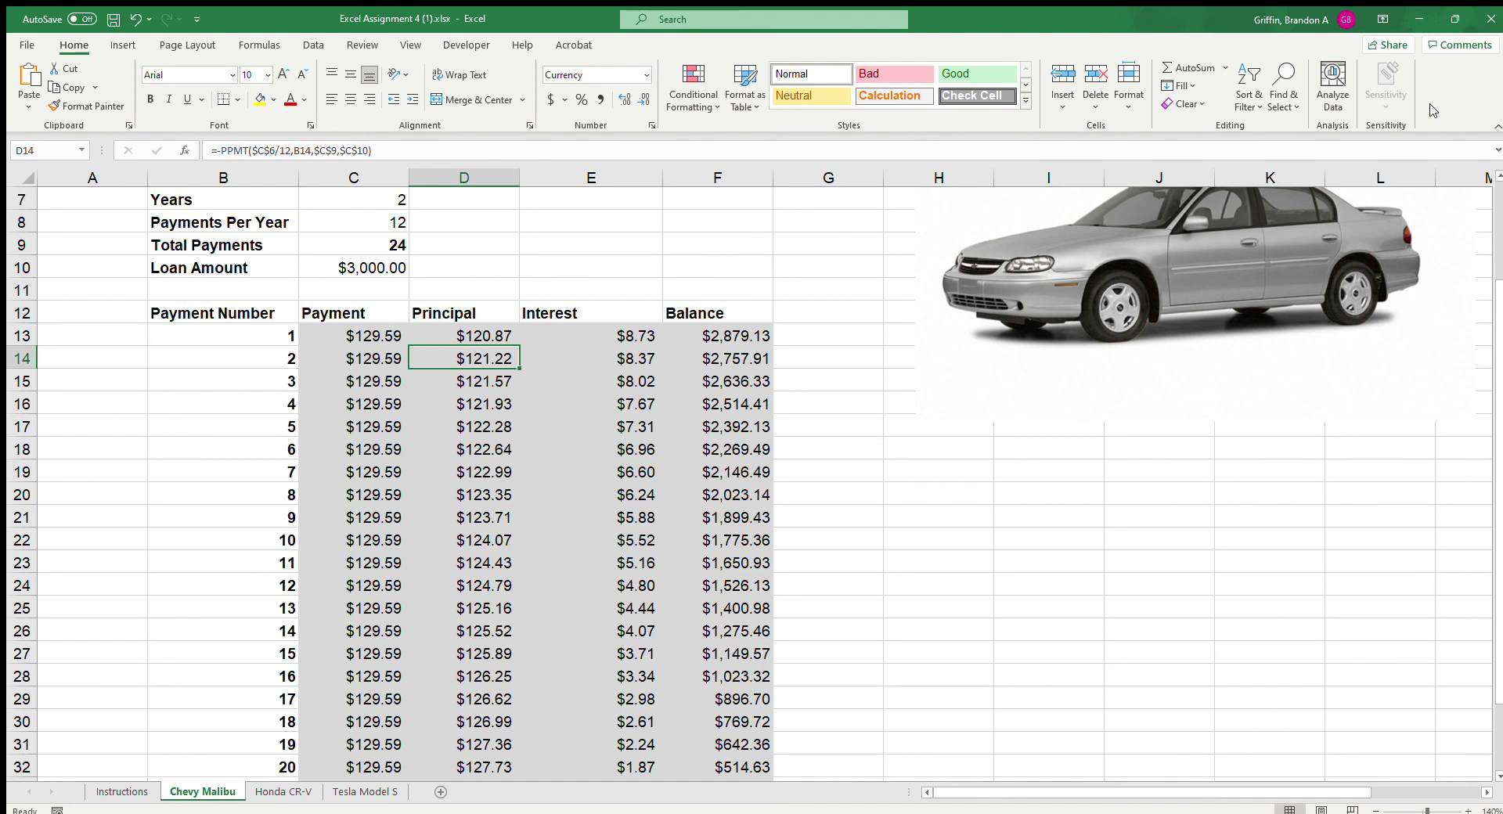
key(Down)
key(Down)
key(Down)
key(Down)
key(Down)
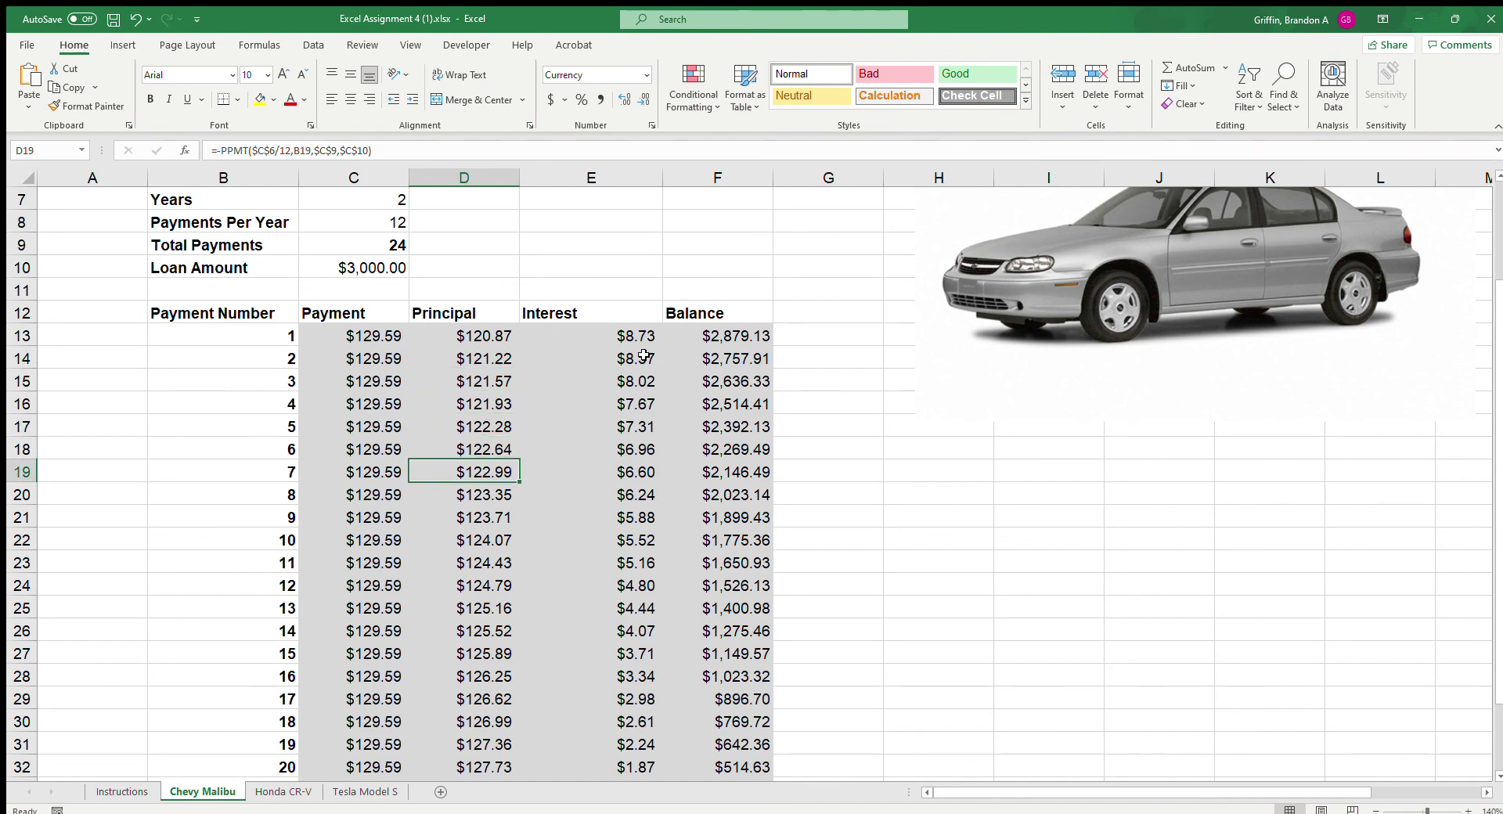
click(645, 346)
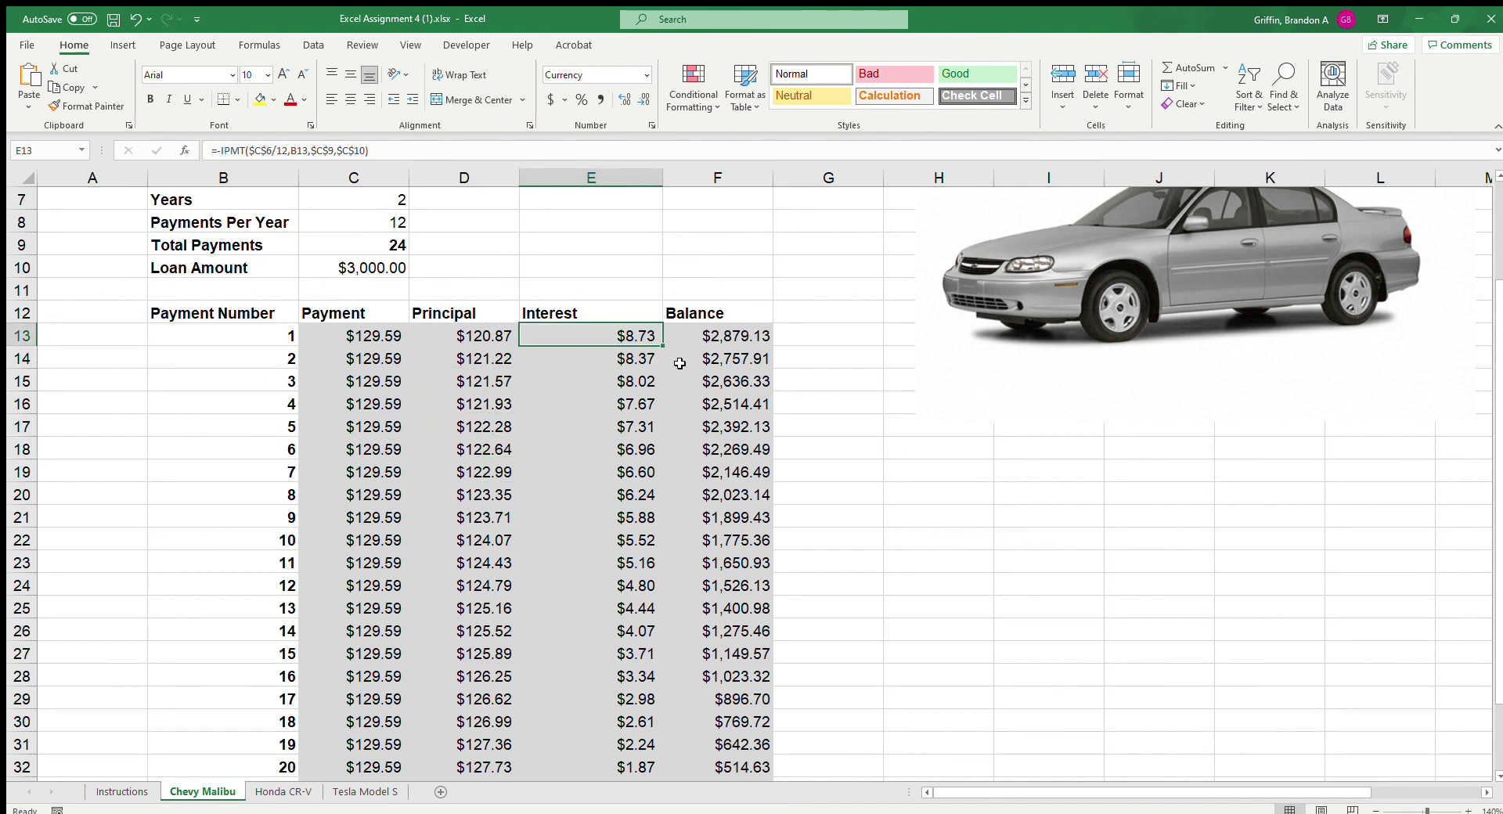
key(ctrl+Down)
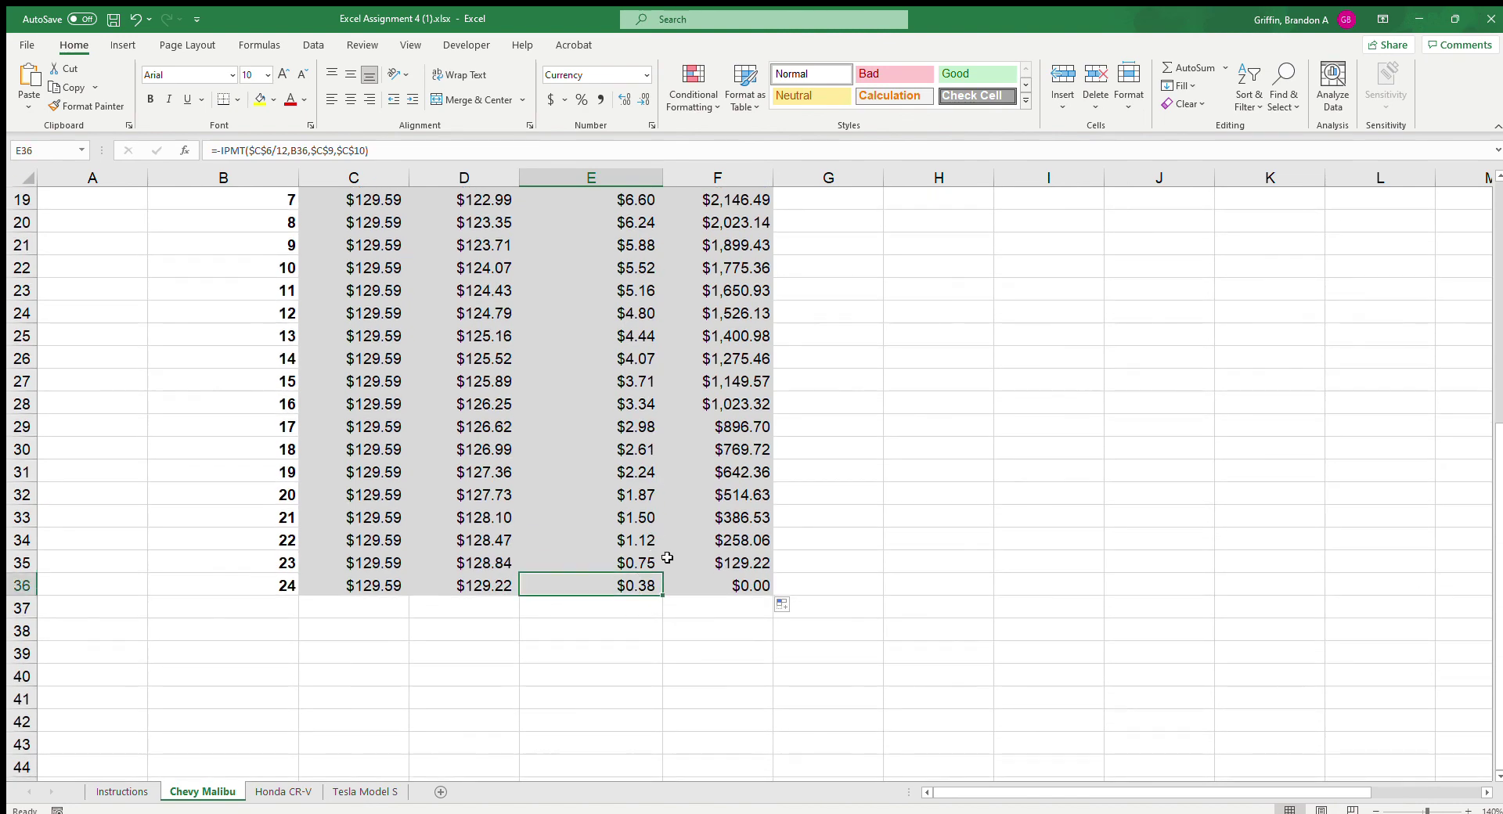
scroll(688, 538, up, 5)
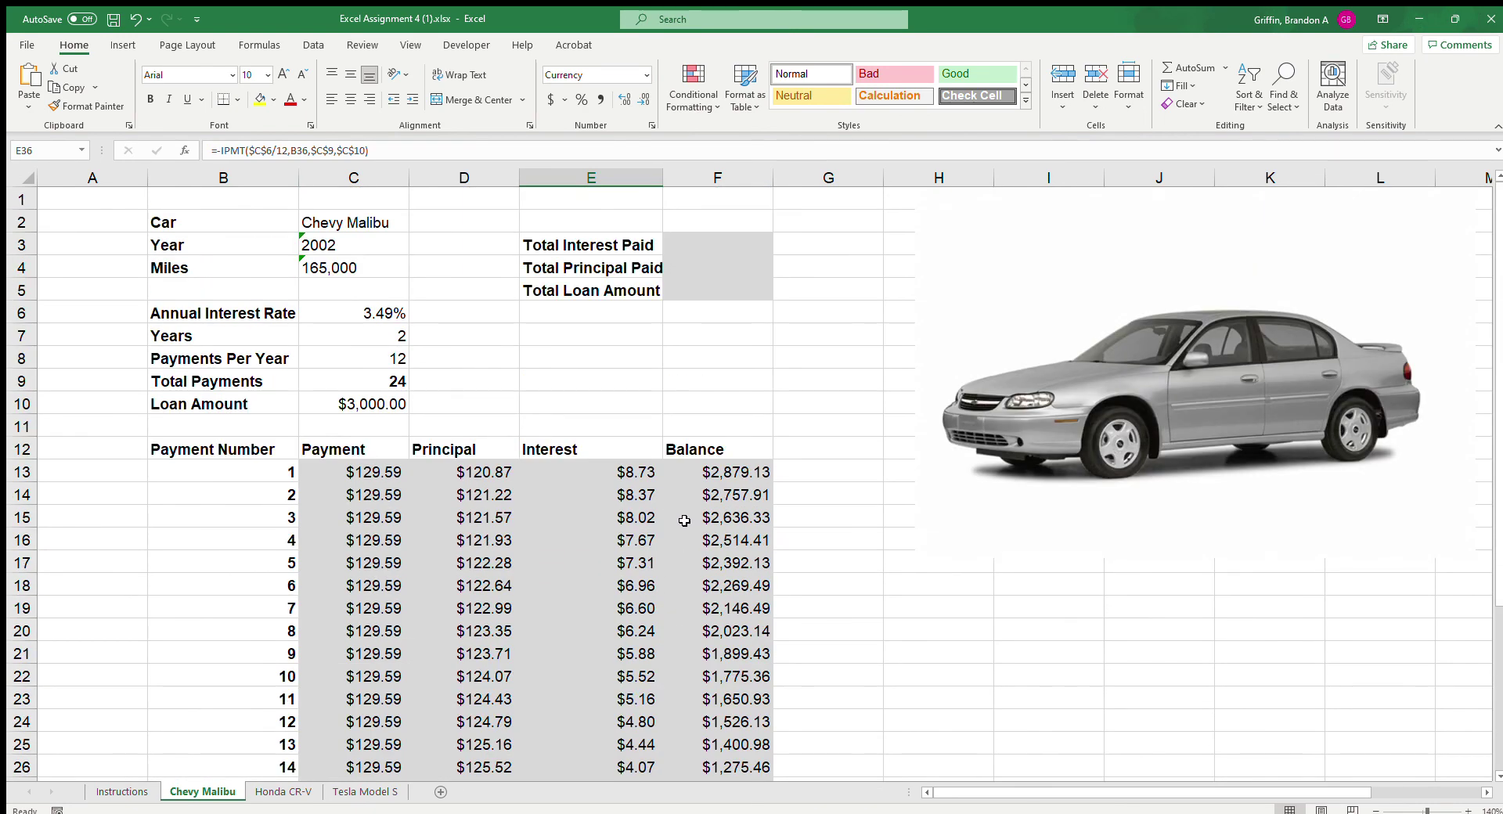
Step: Enter =SUM(E13:E36) in F3 for Total Interest Paid
click(703, 252)
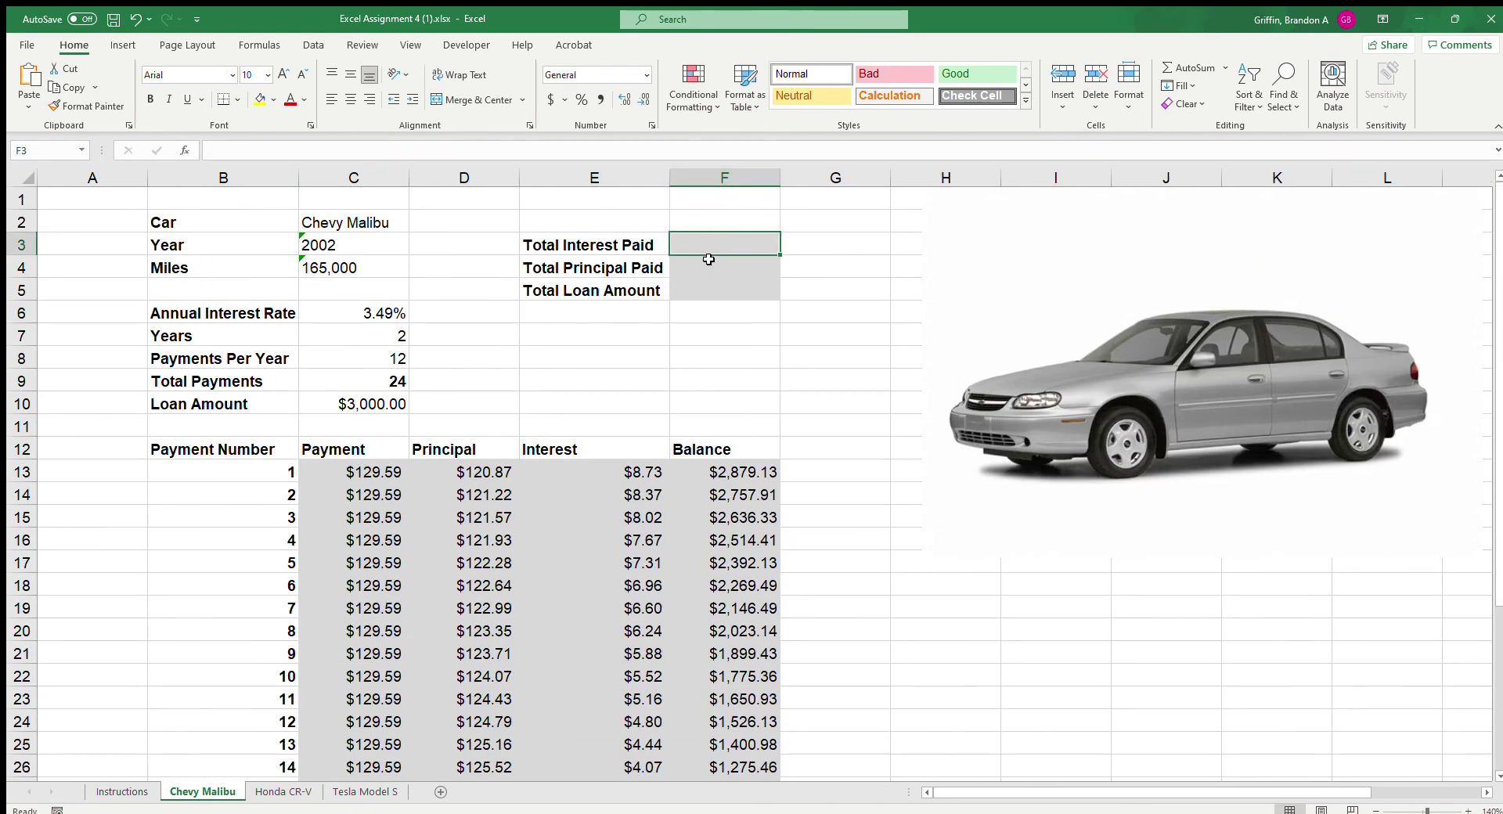
text(=)
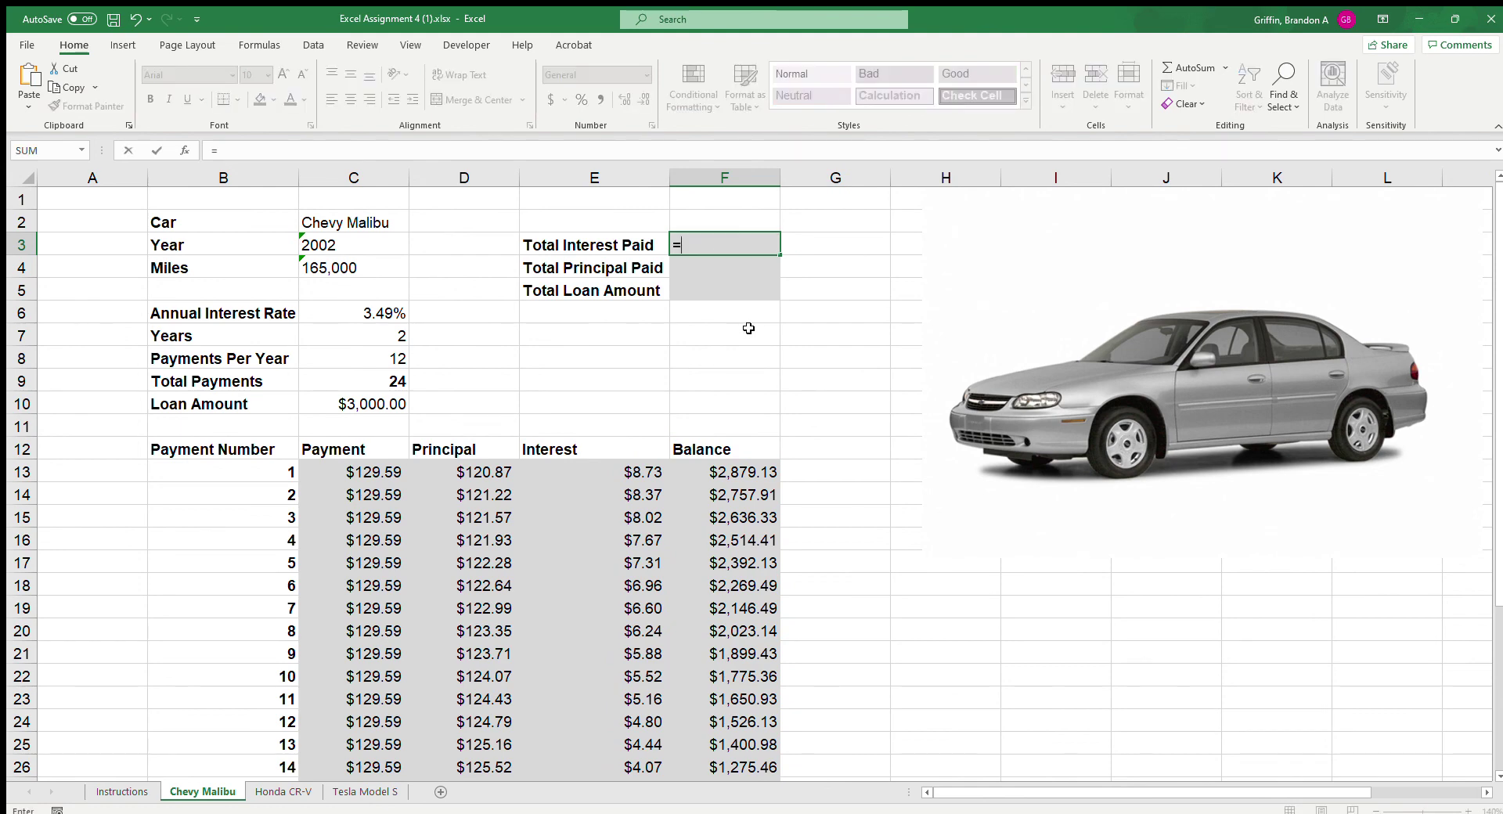
text(sum()
drag(647, 479, 643, 486)
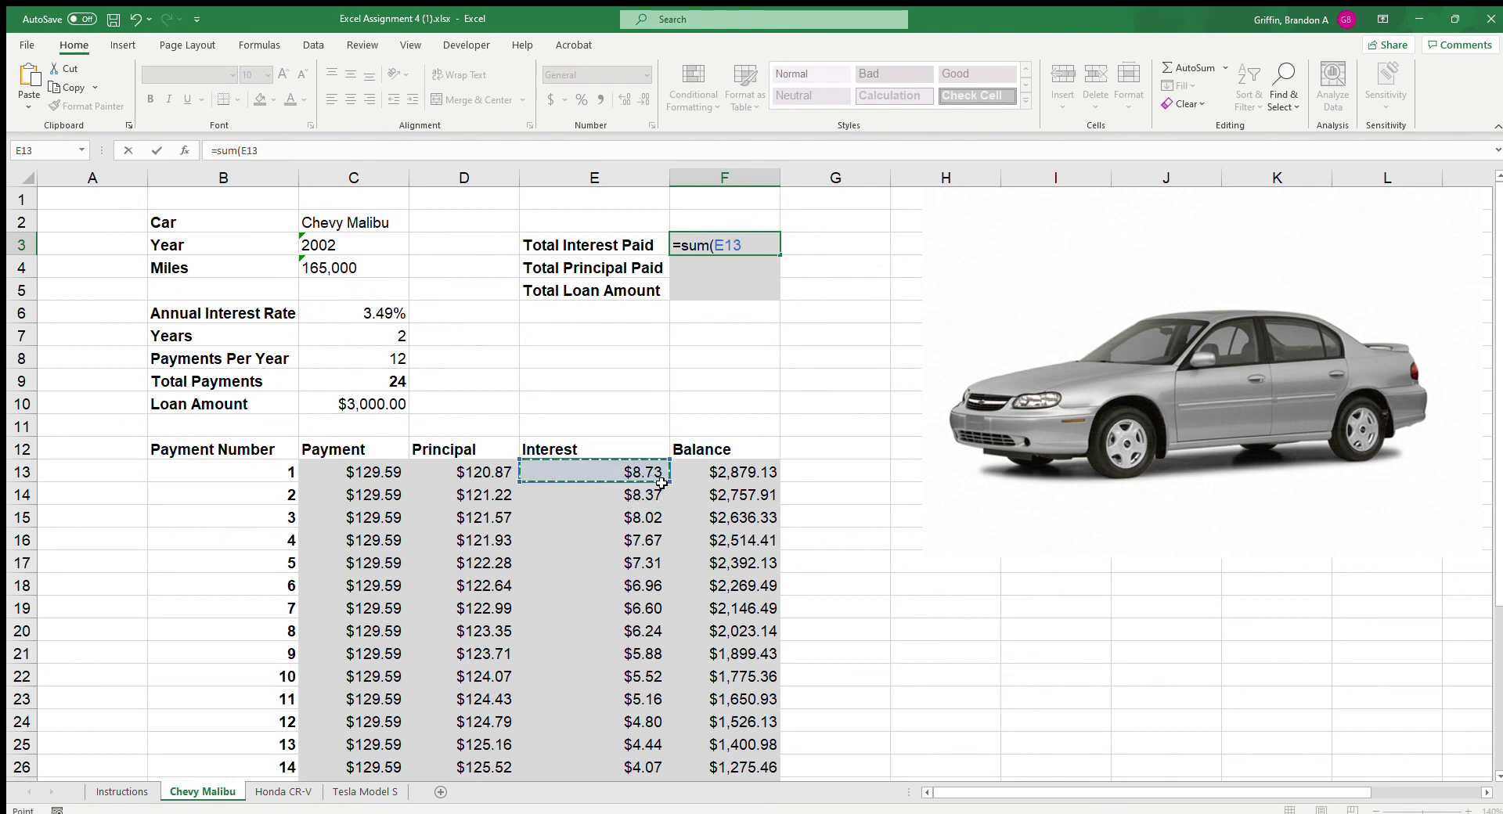
key(ctrl+shift+Down)
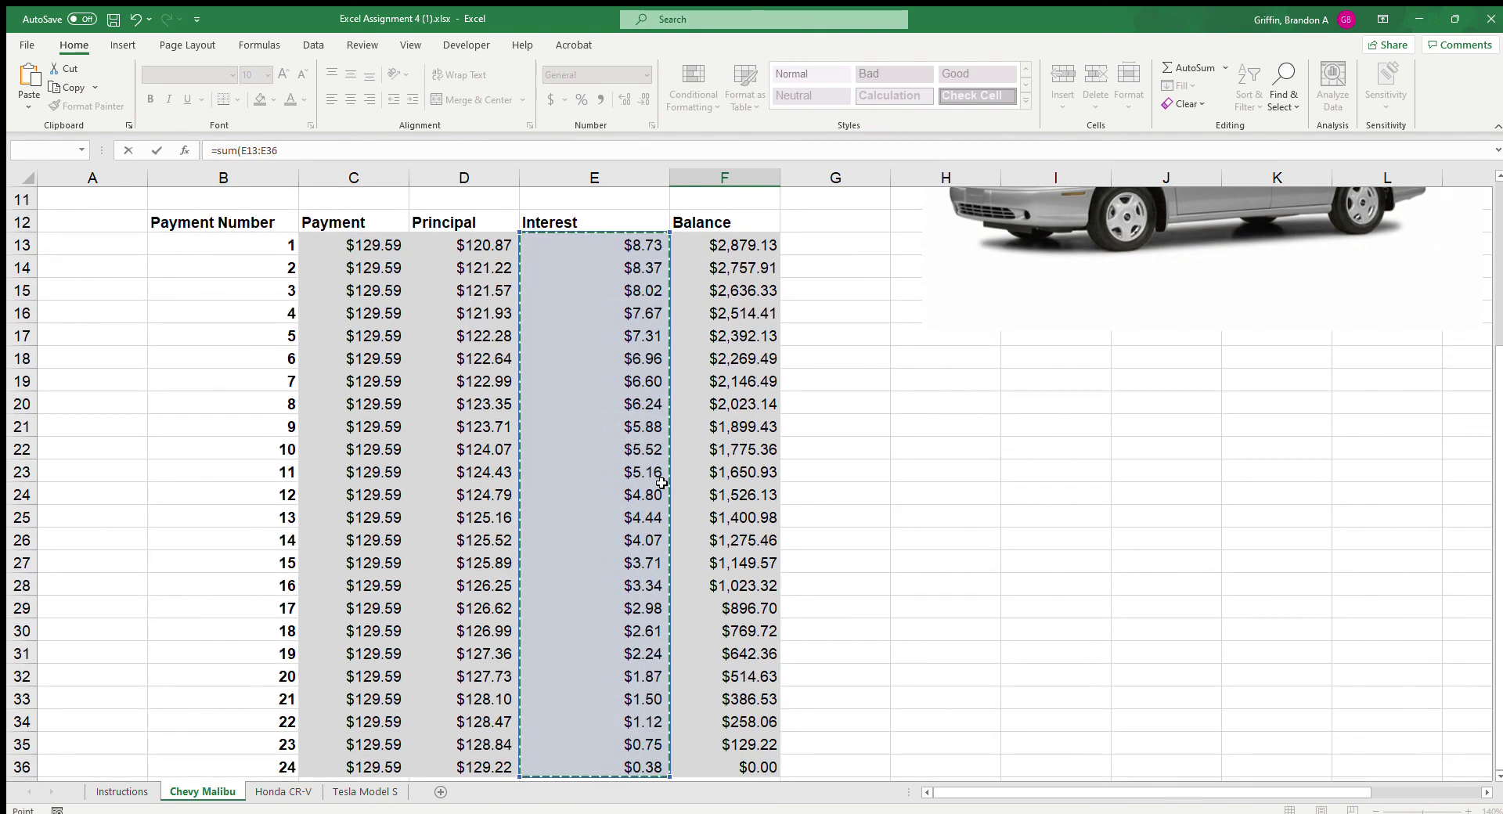
key(Return)
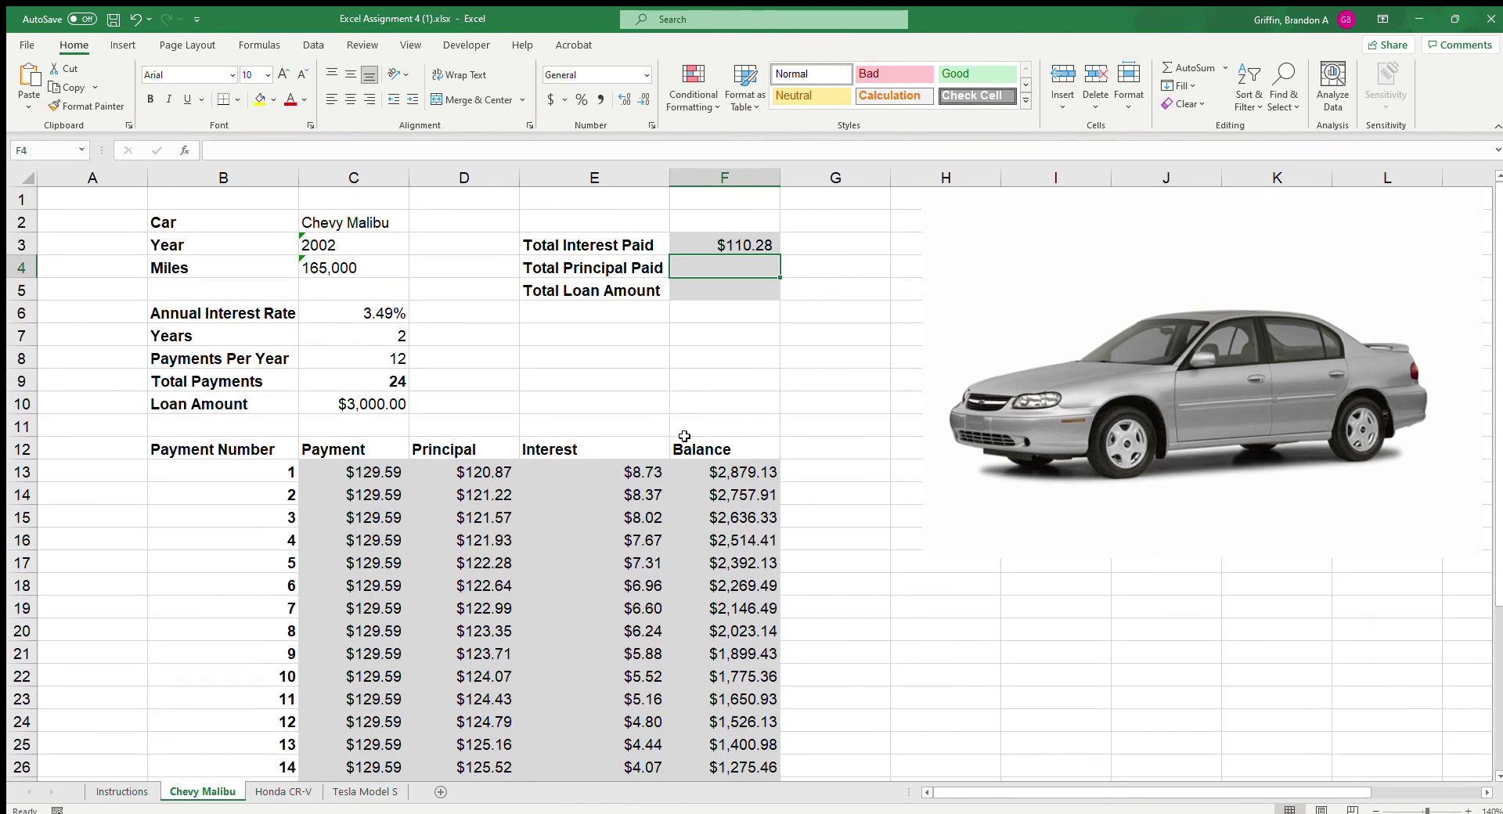
Step: Enter =SUM(D13:D36) in F4 for Total Principal Paid
text(=)
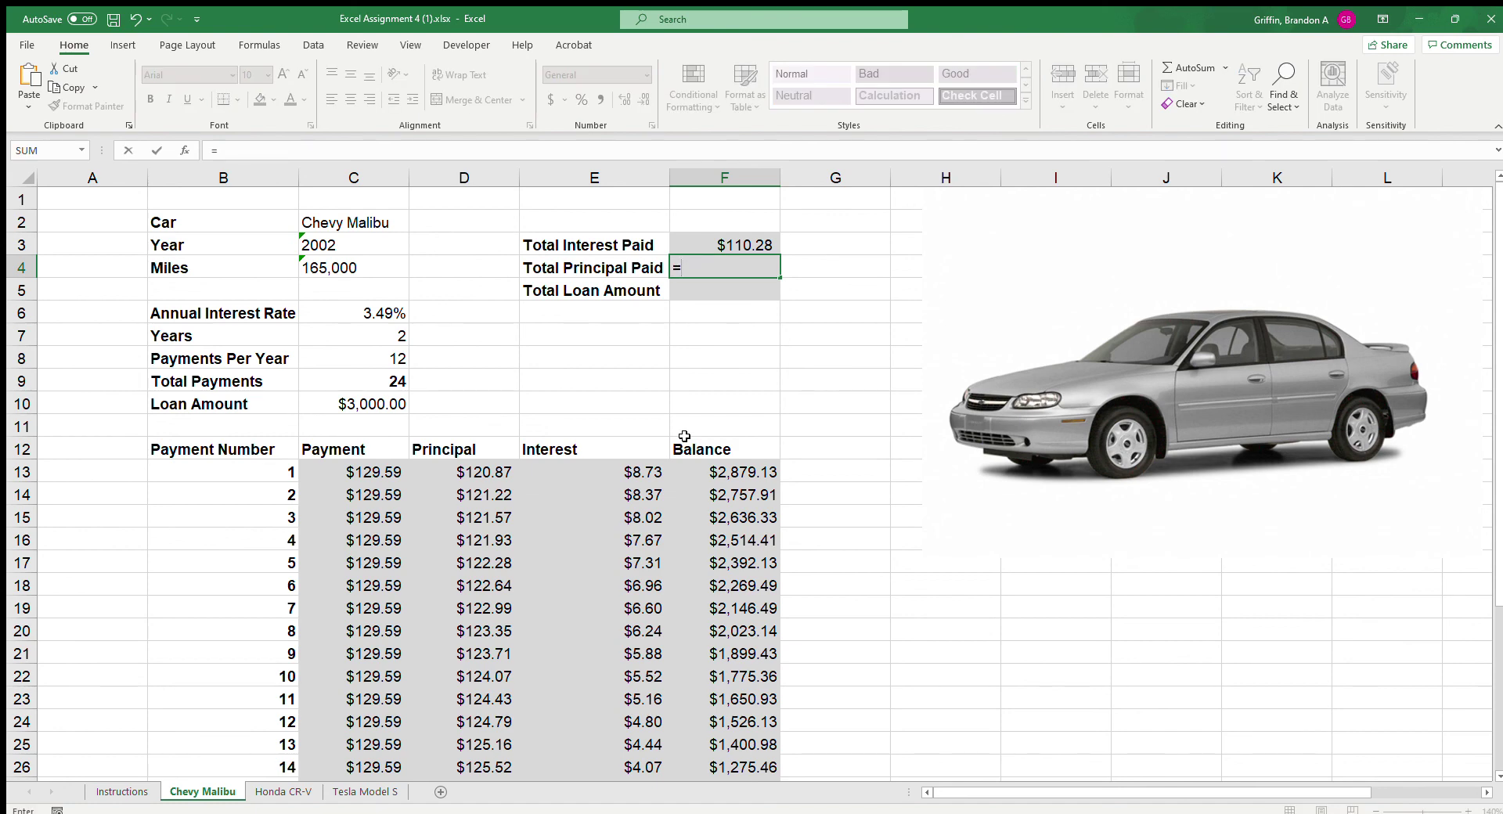
text(sum()
click(463, 472)
key(ctrl+shift+Down)
key(Return)
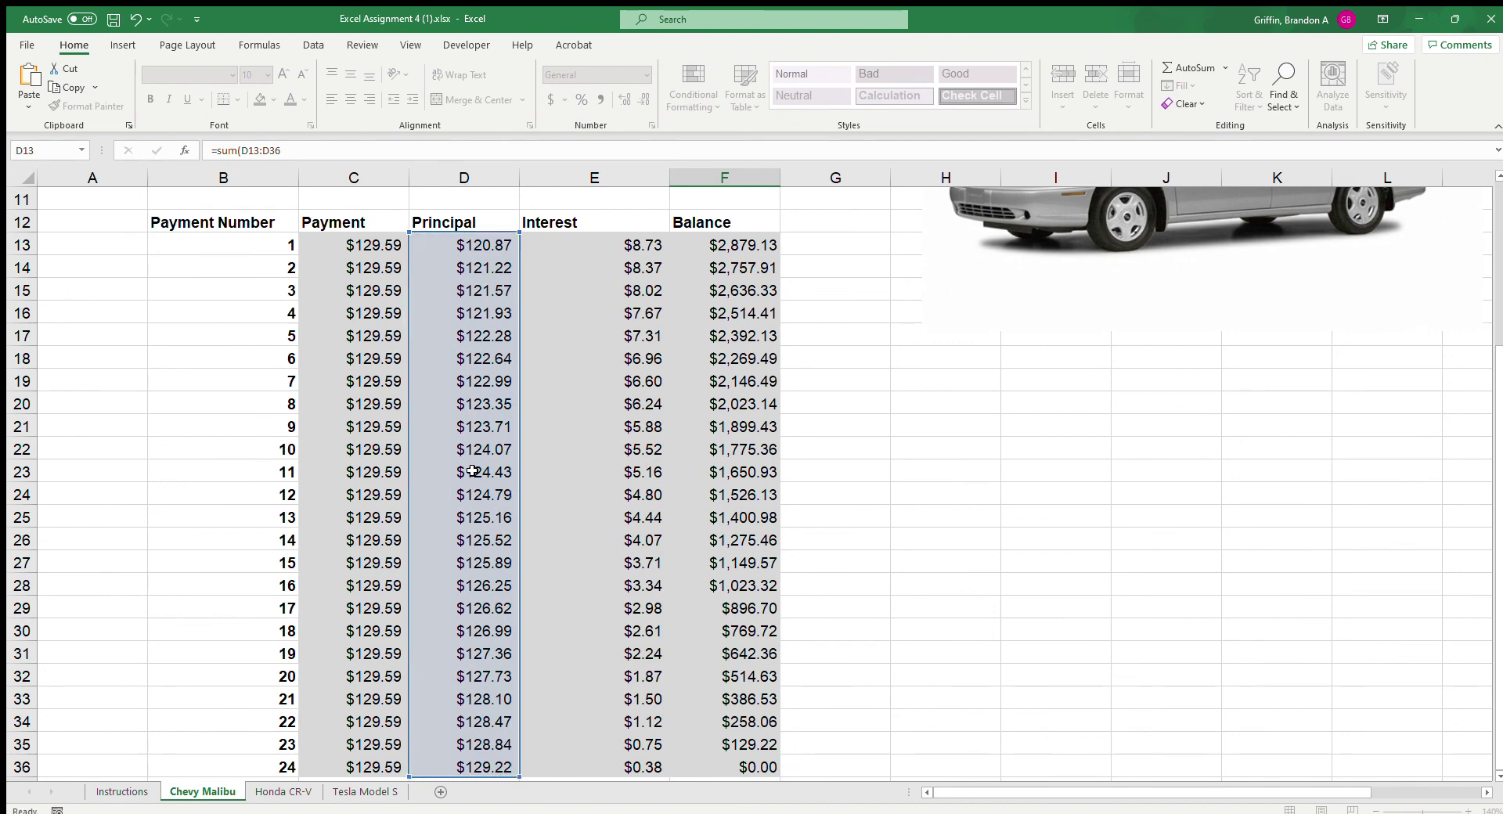
key(Up)
key(Up)
key(Up)
key(Up)
key(Down)
key(Down)
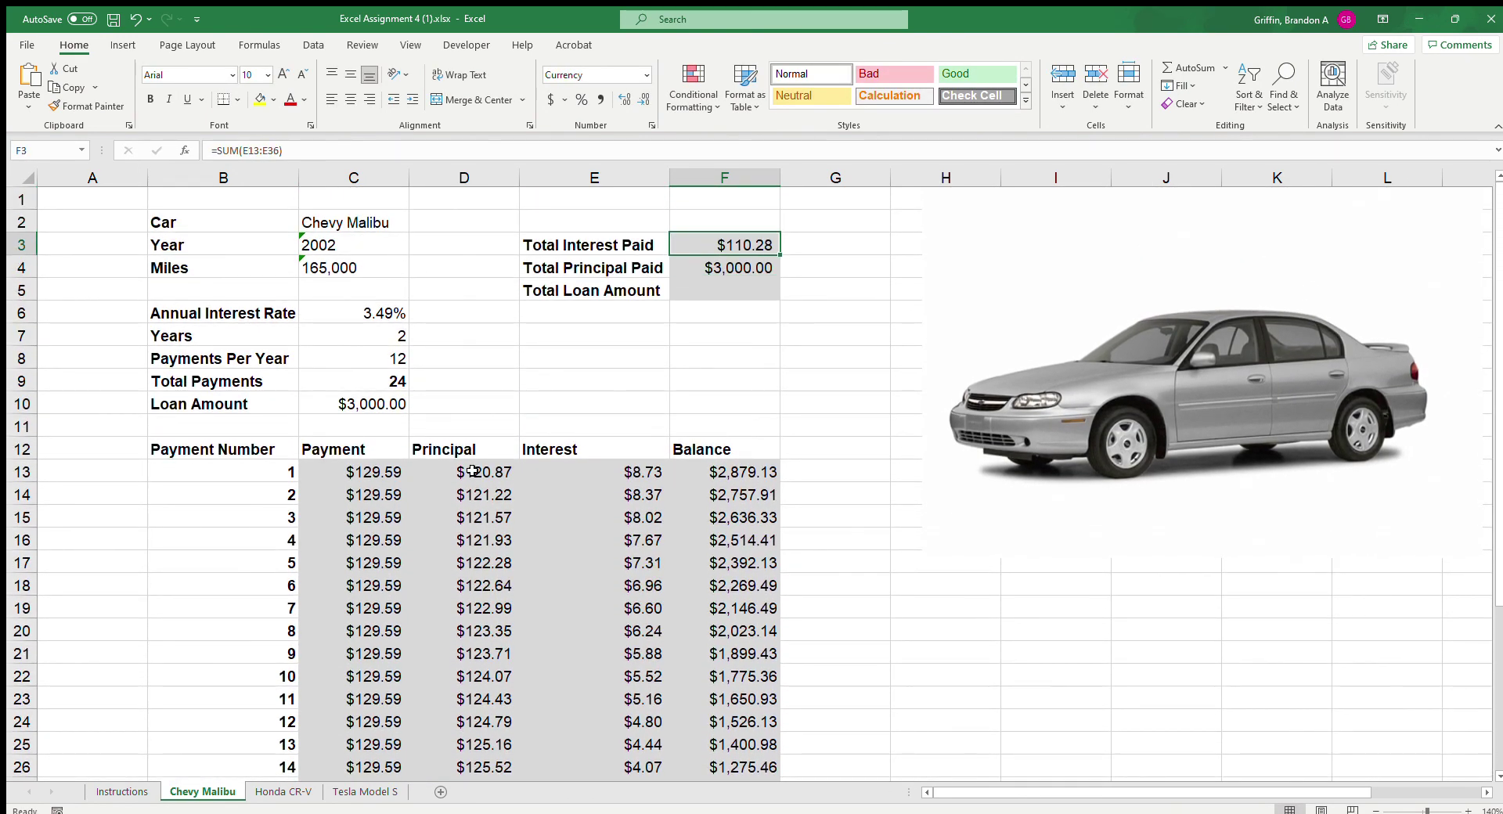
Step: Enter =F4+F3 in F5 for Total Loan Amount
key(Down)
key(Down)
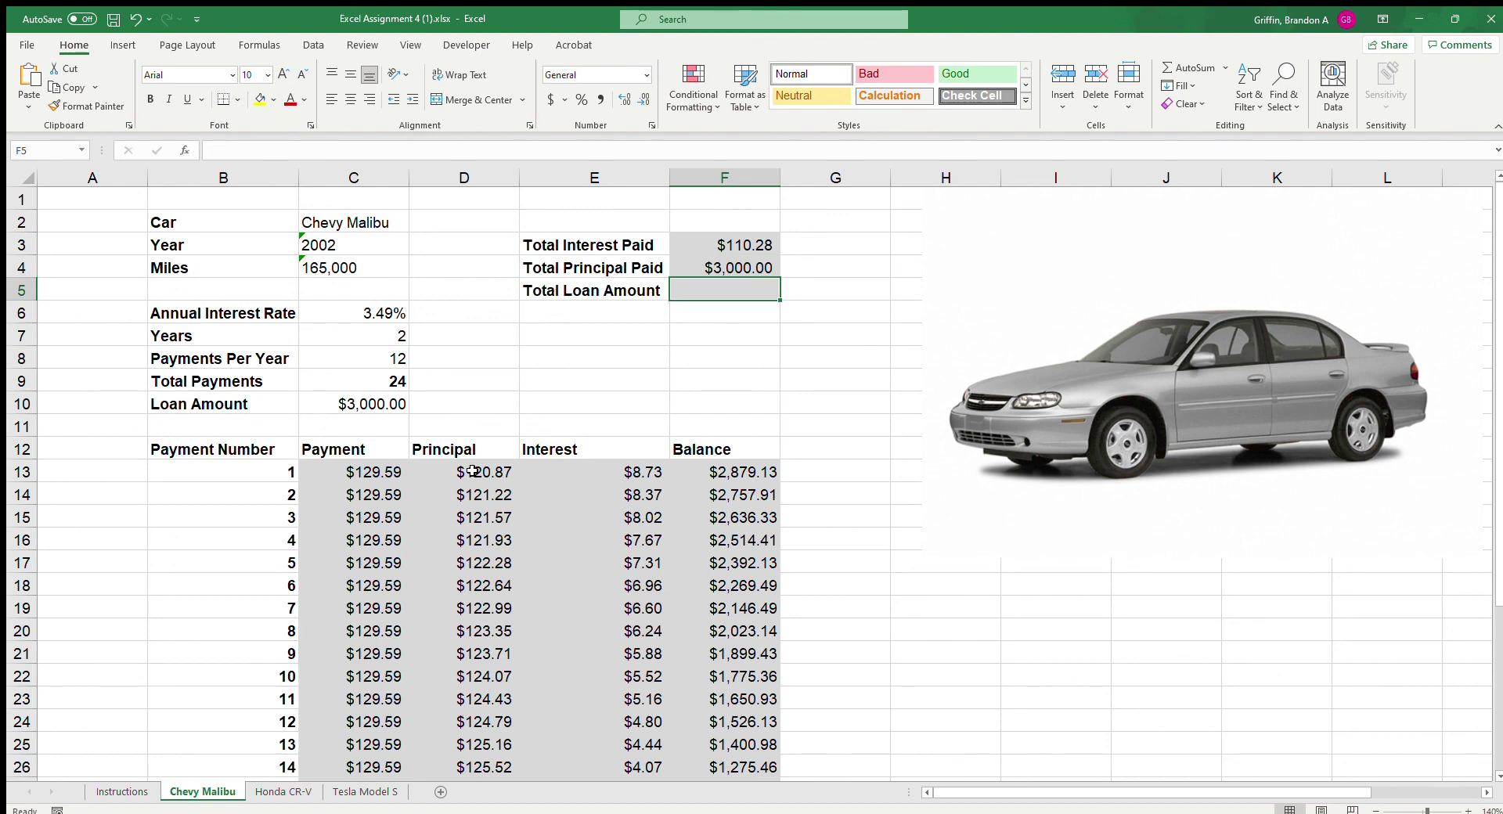
text(=)
key(Up)
text(+)
key(Up)
key(Up)
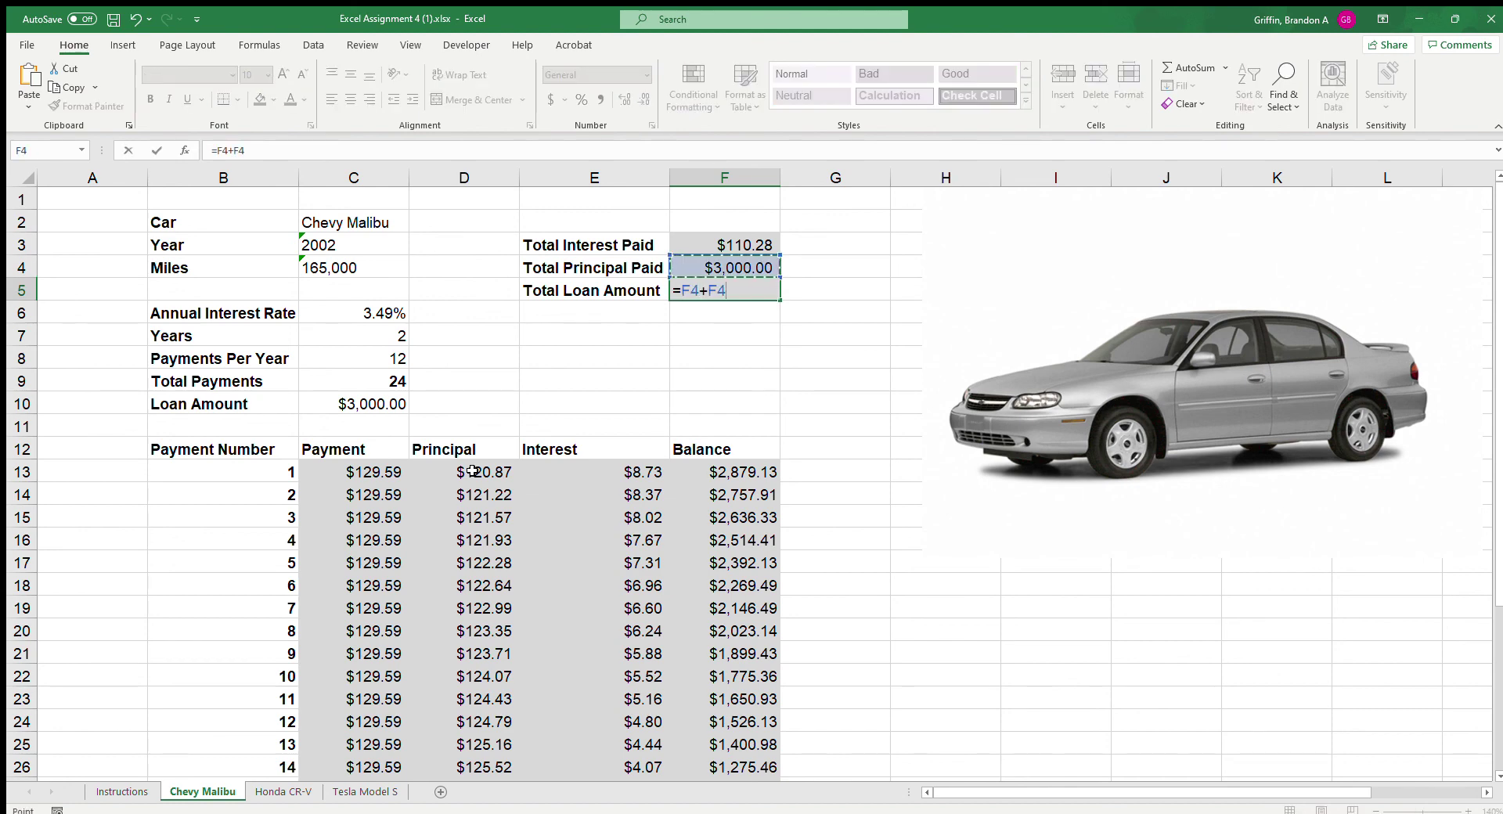
key(Return)
Step: Check the totals and interest rate input, then save the workbook
key(Up)
key(Up)
click(363, 316)
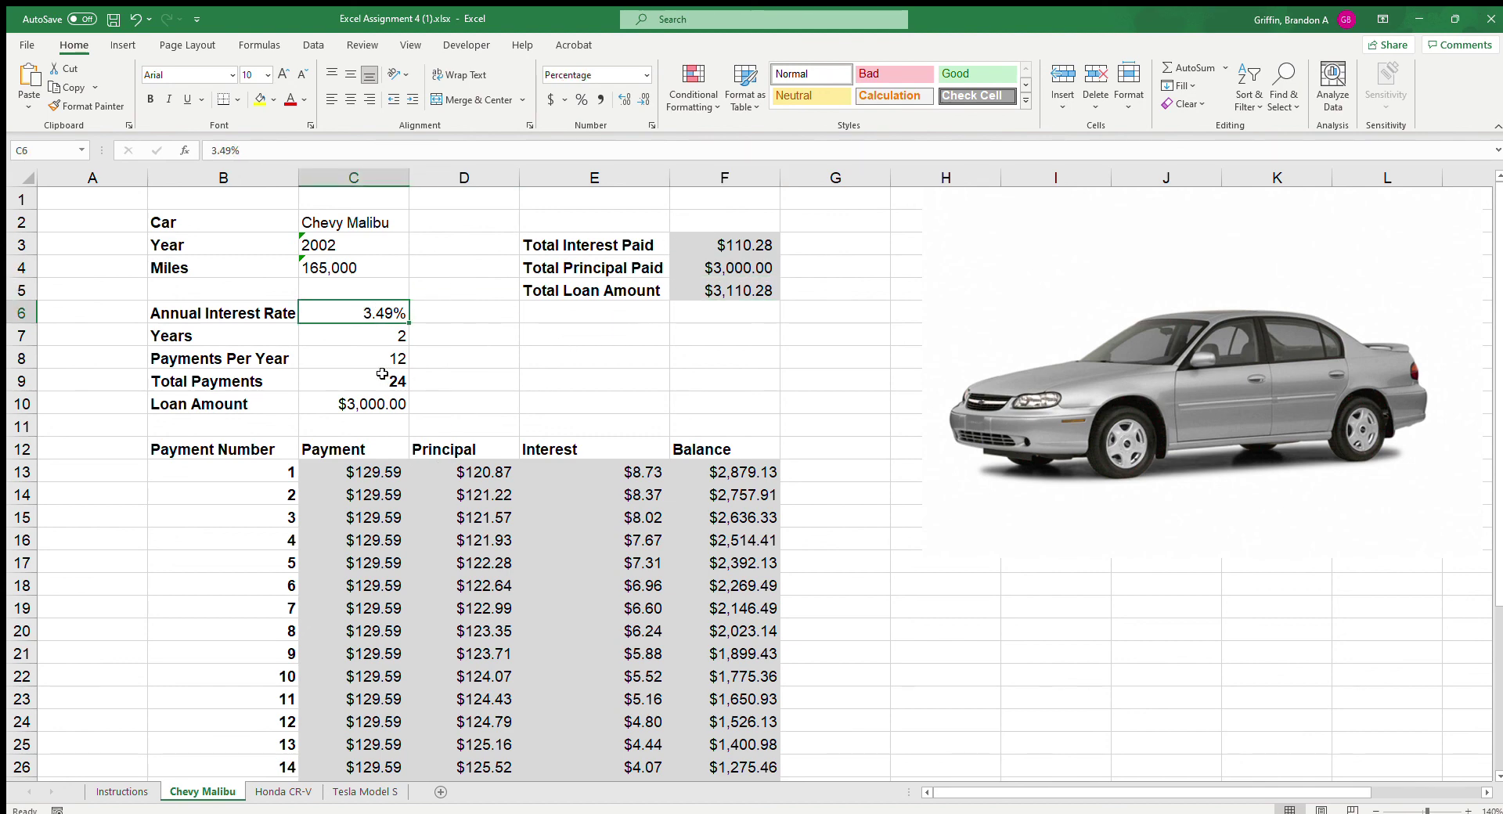
click(704, 304)
click(719, 289)
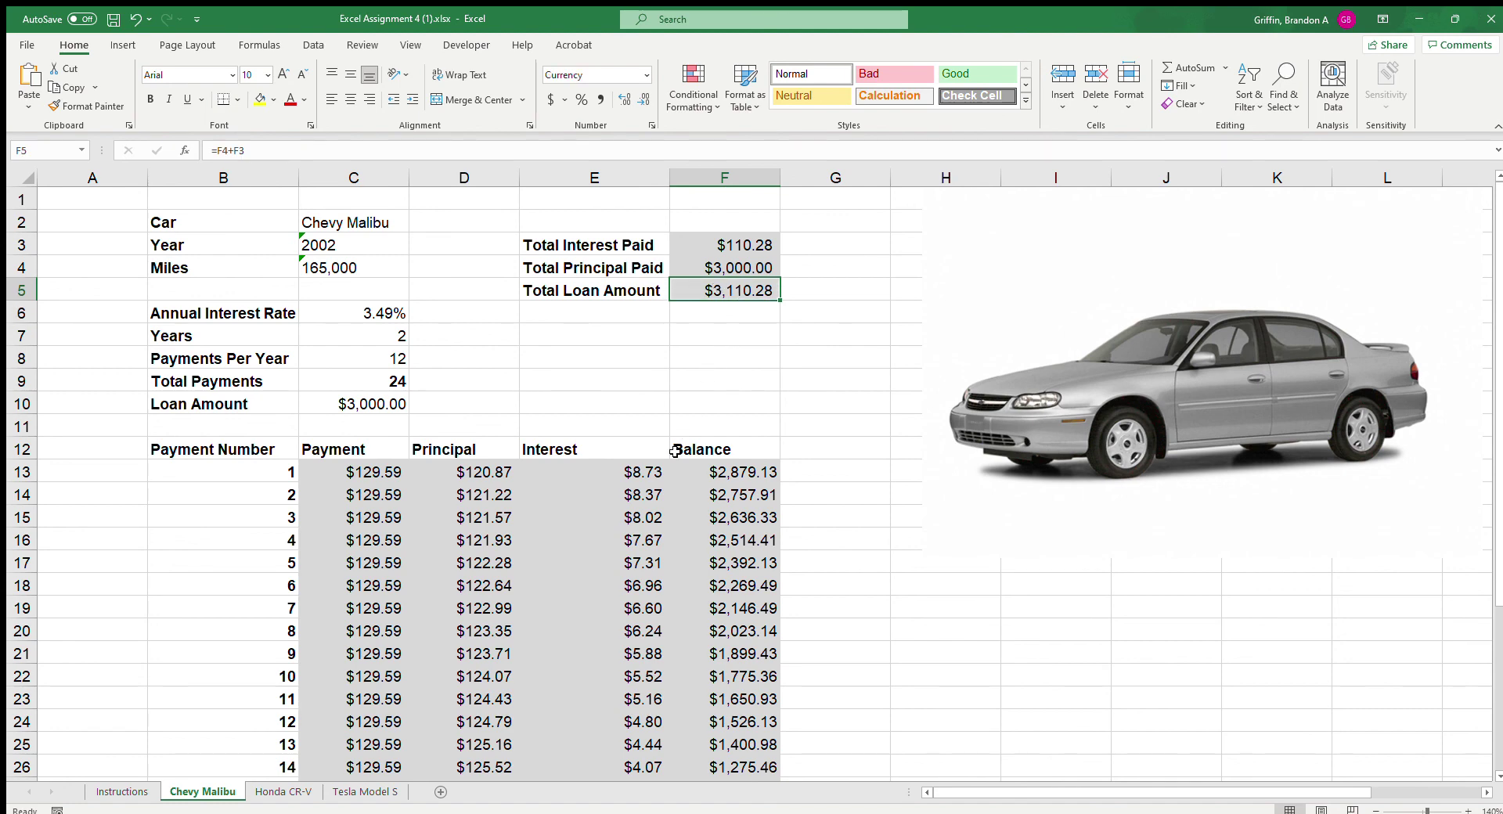
click(110, 24)
Step: Glance at the Honda CR-V empty totals and the Tesla Model S sheet, then return to Chevy Malibu
click(272, 791)
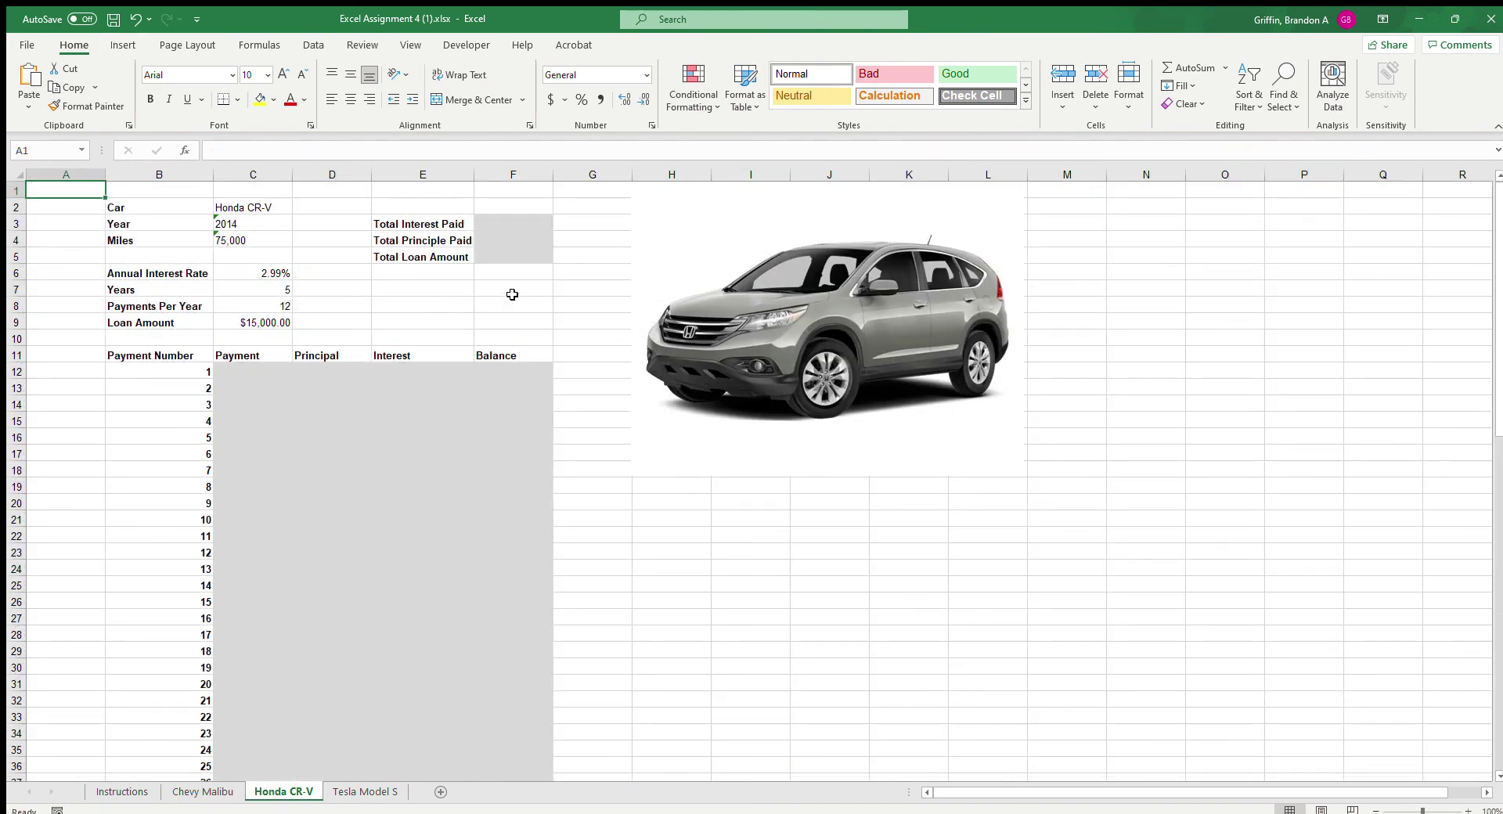
drag(476, 228, 487, 258)
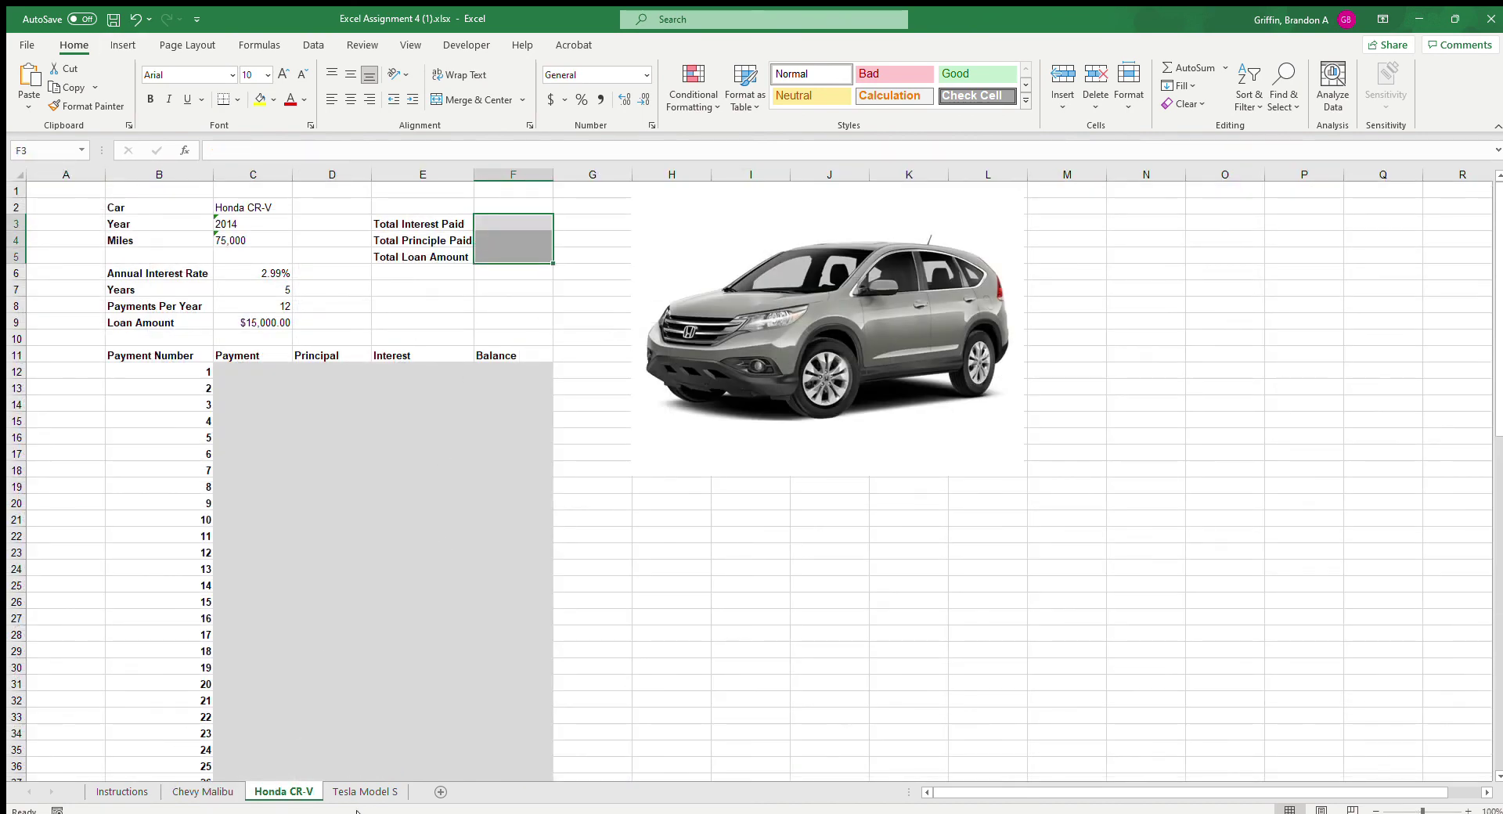
click(391, 793)
click(227, 794)
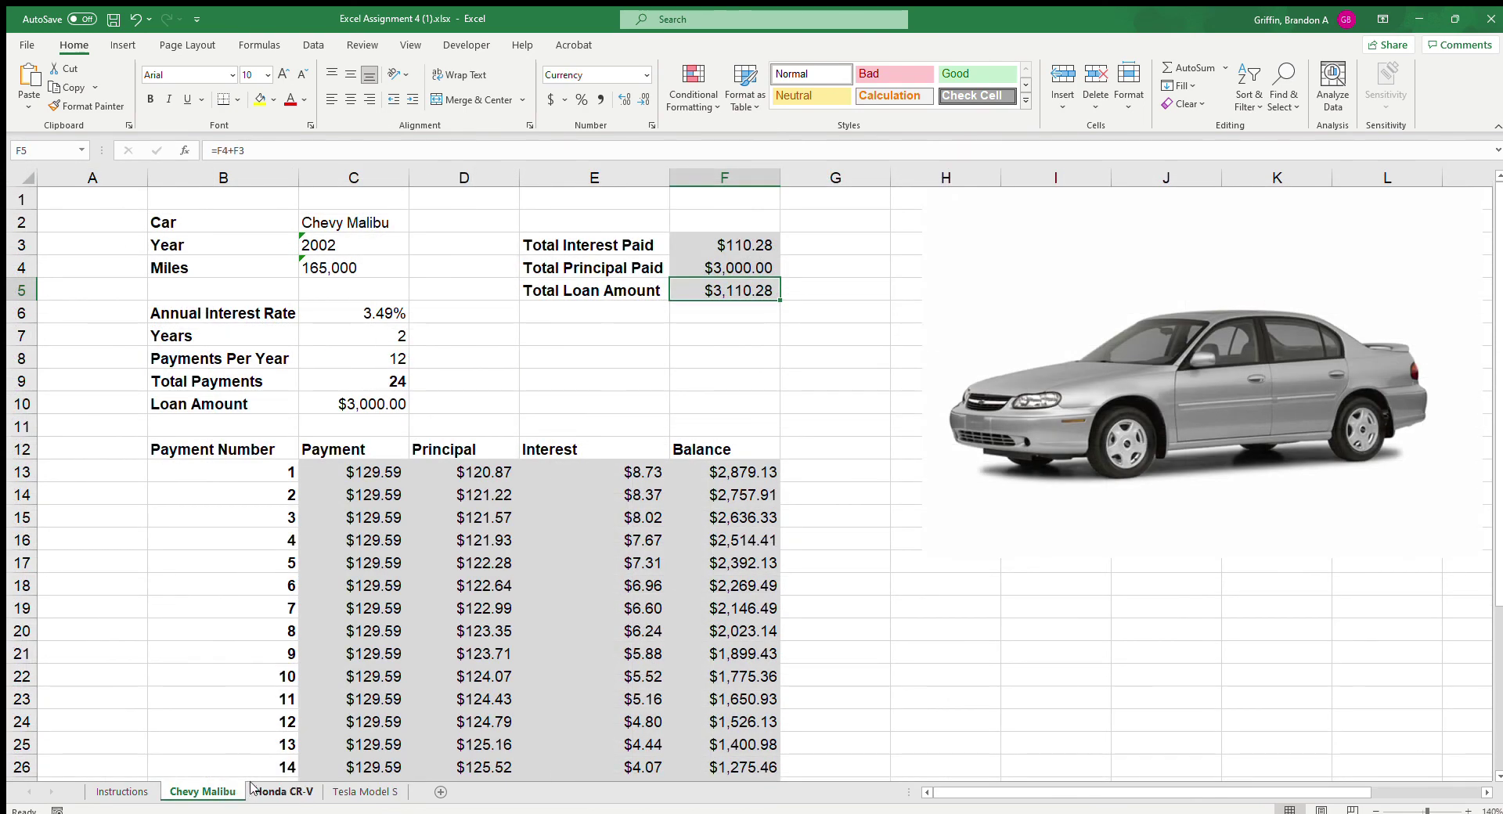
Step: Inspect the Honda CR-V loan inputs and schedule, then the Tesla Model S loan term
click(282, 791)
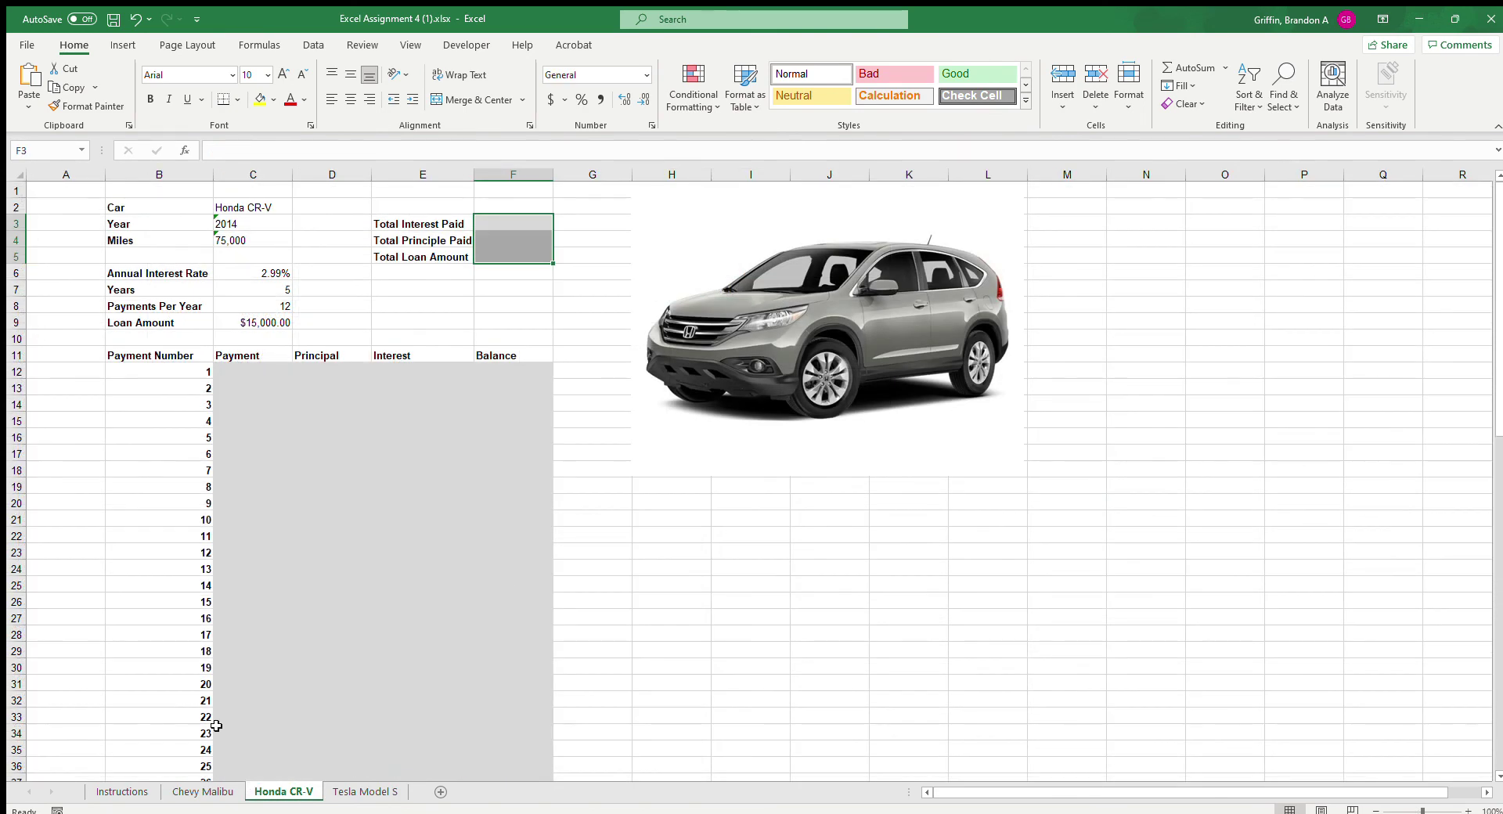
click(280, 279)
click(279, 288)
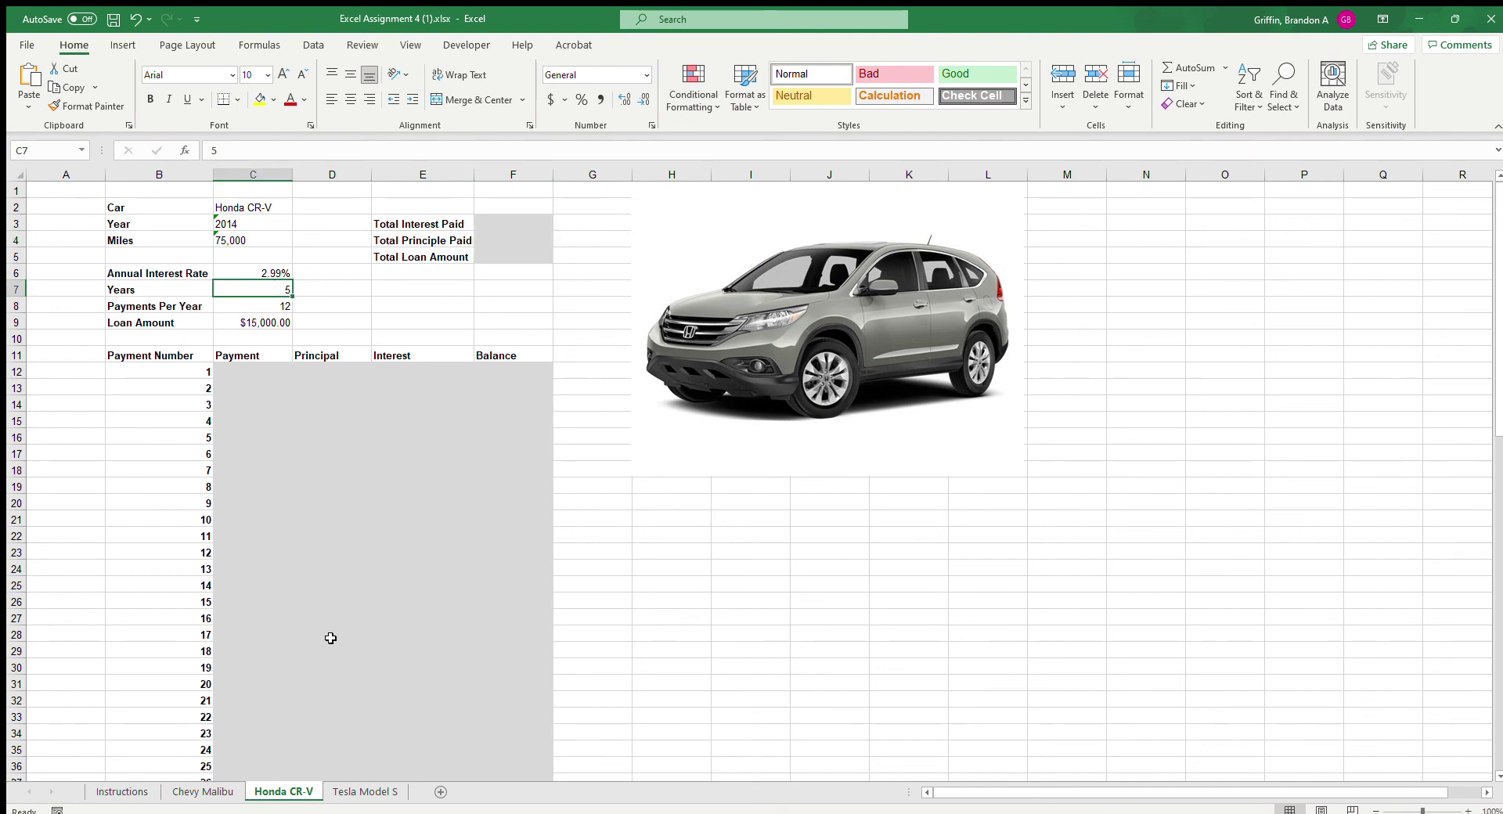
scroll(333, 634, down, 2)
drag(208, 643, 512, 649)
scroll(512, 649, down, 8)
scroll(511, 649, down, 3)
drag(181, 709, 480, 692)
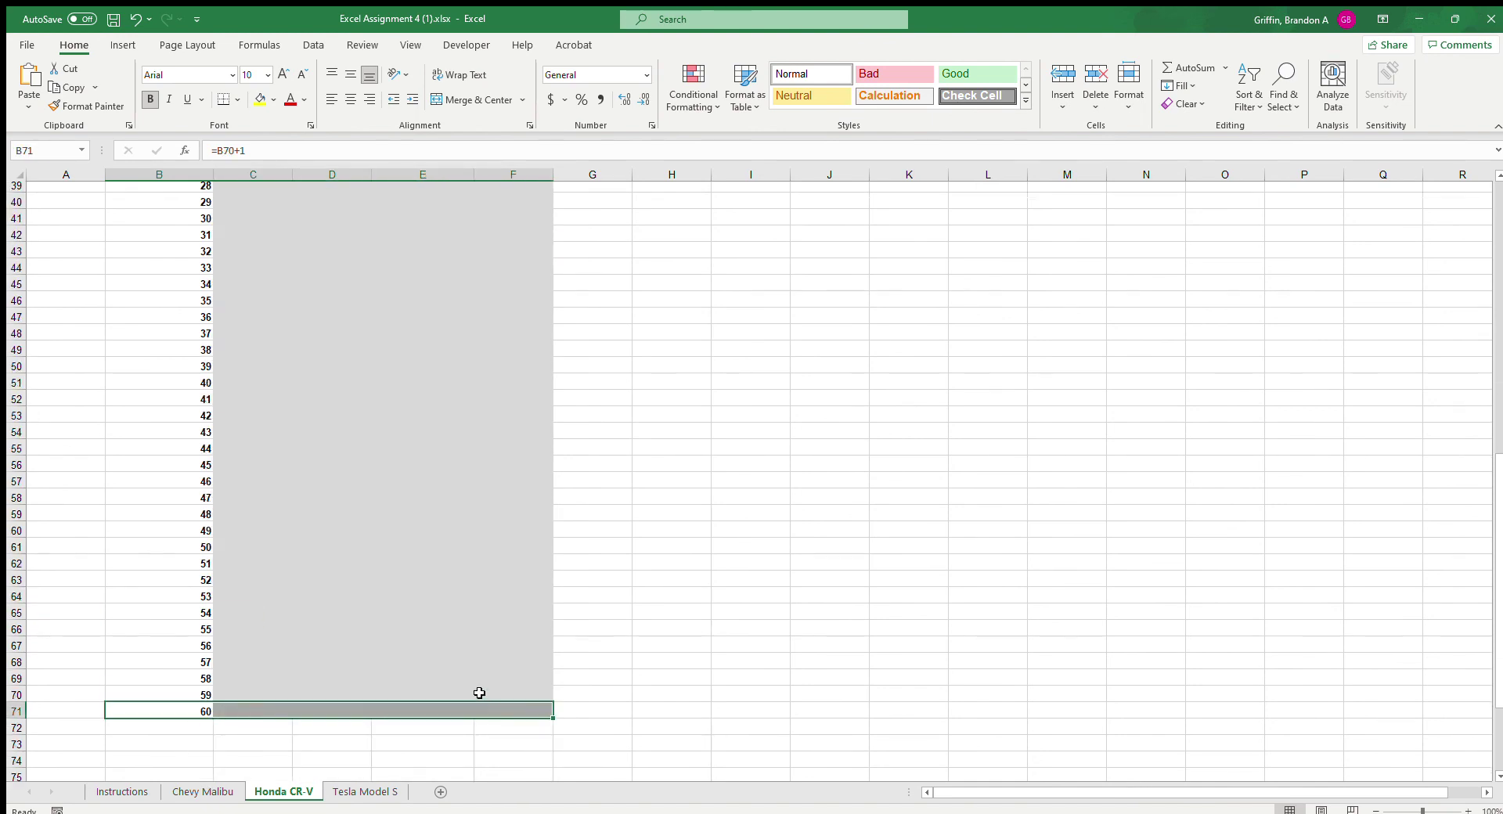
scroll(461, 694, up, 13)
click(365, 791)
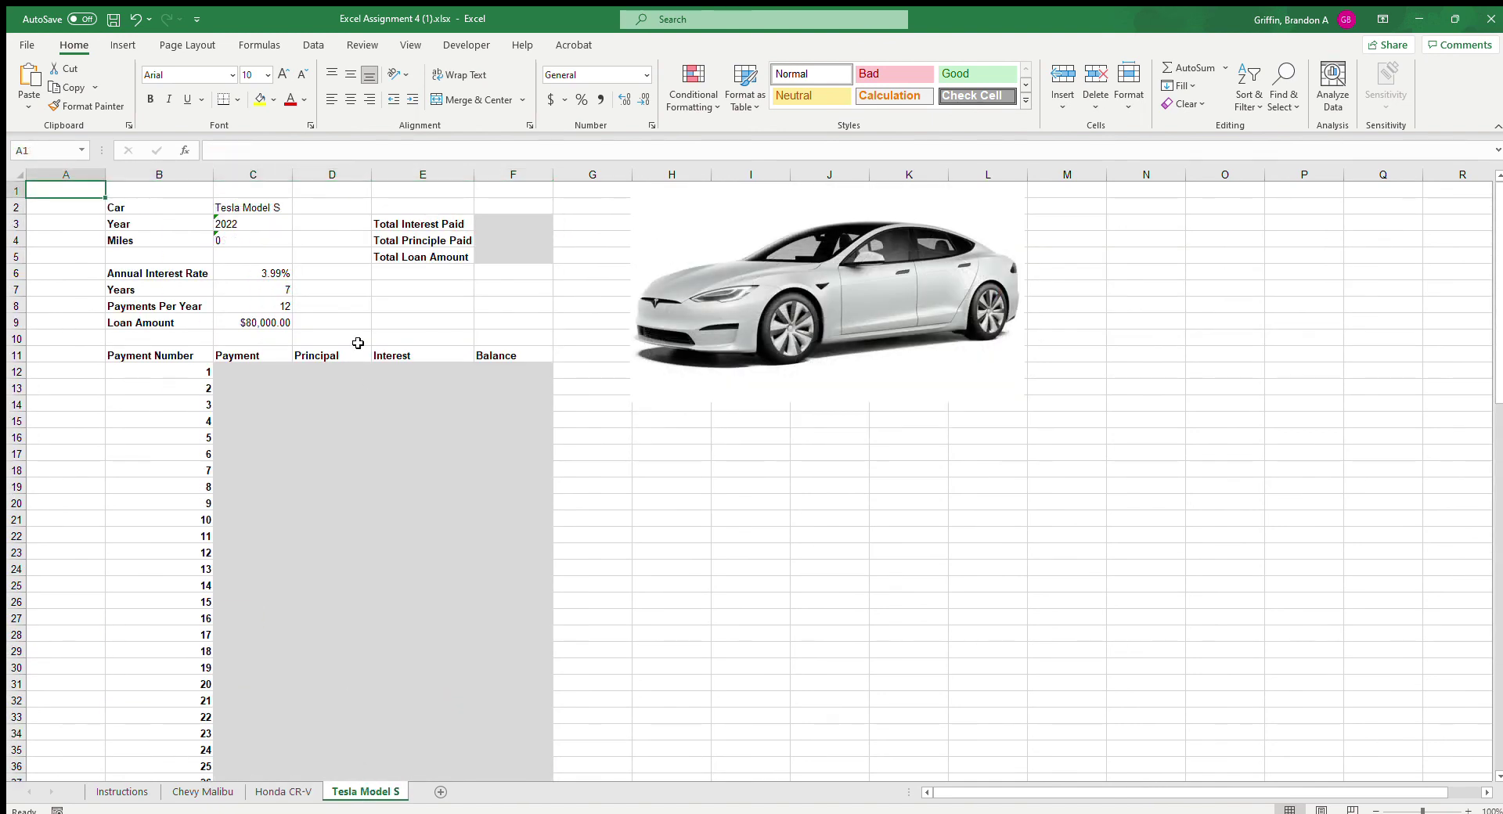
click(267, 288)
scroll(292, 499, down, 20)
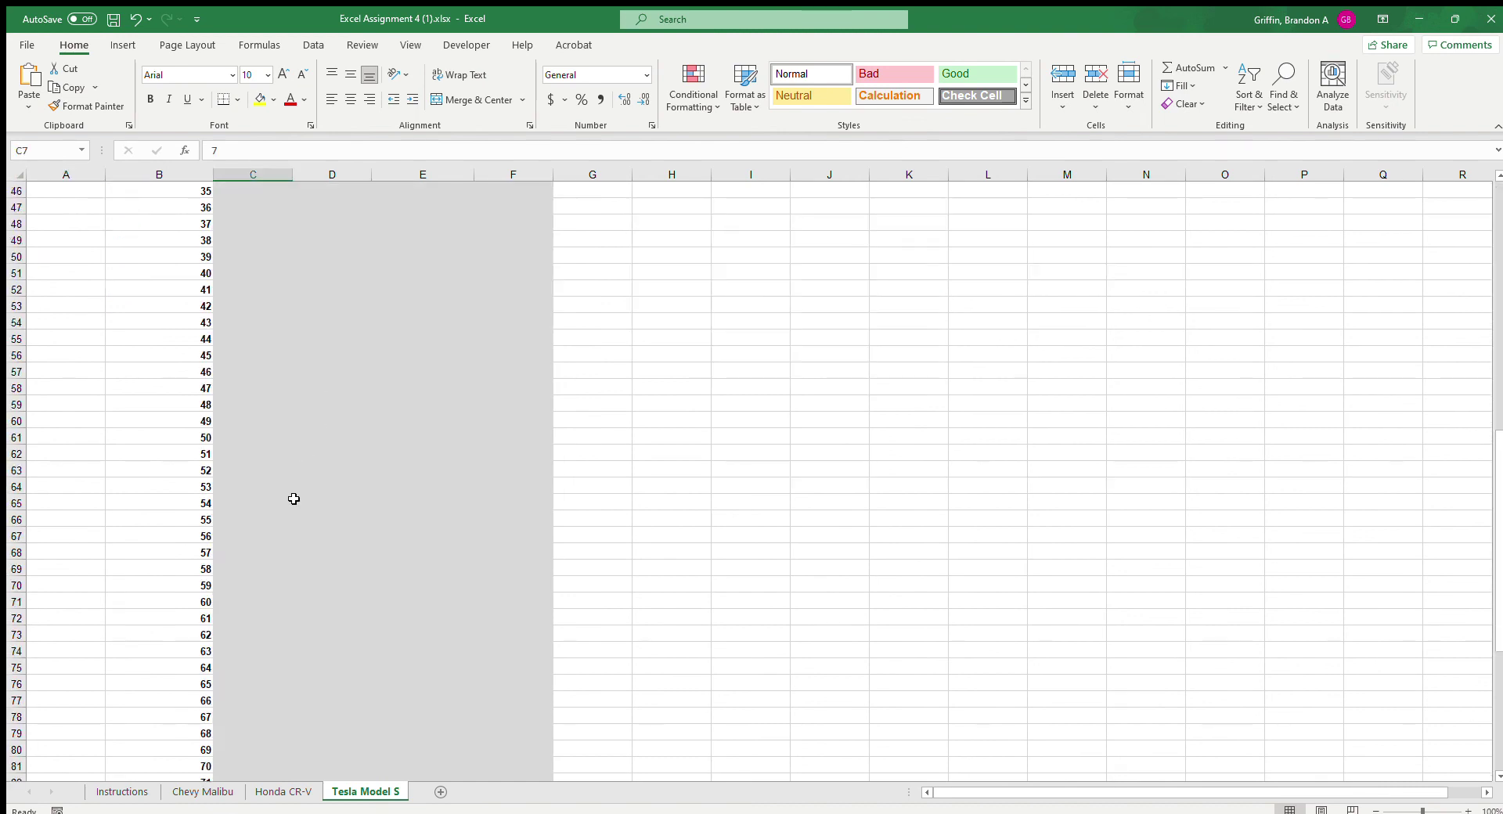
scroll(227, 540, up, 20)
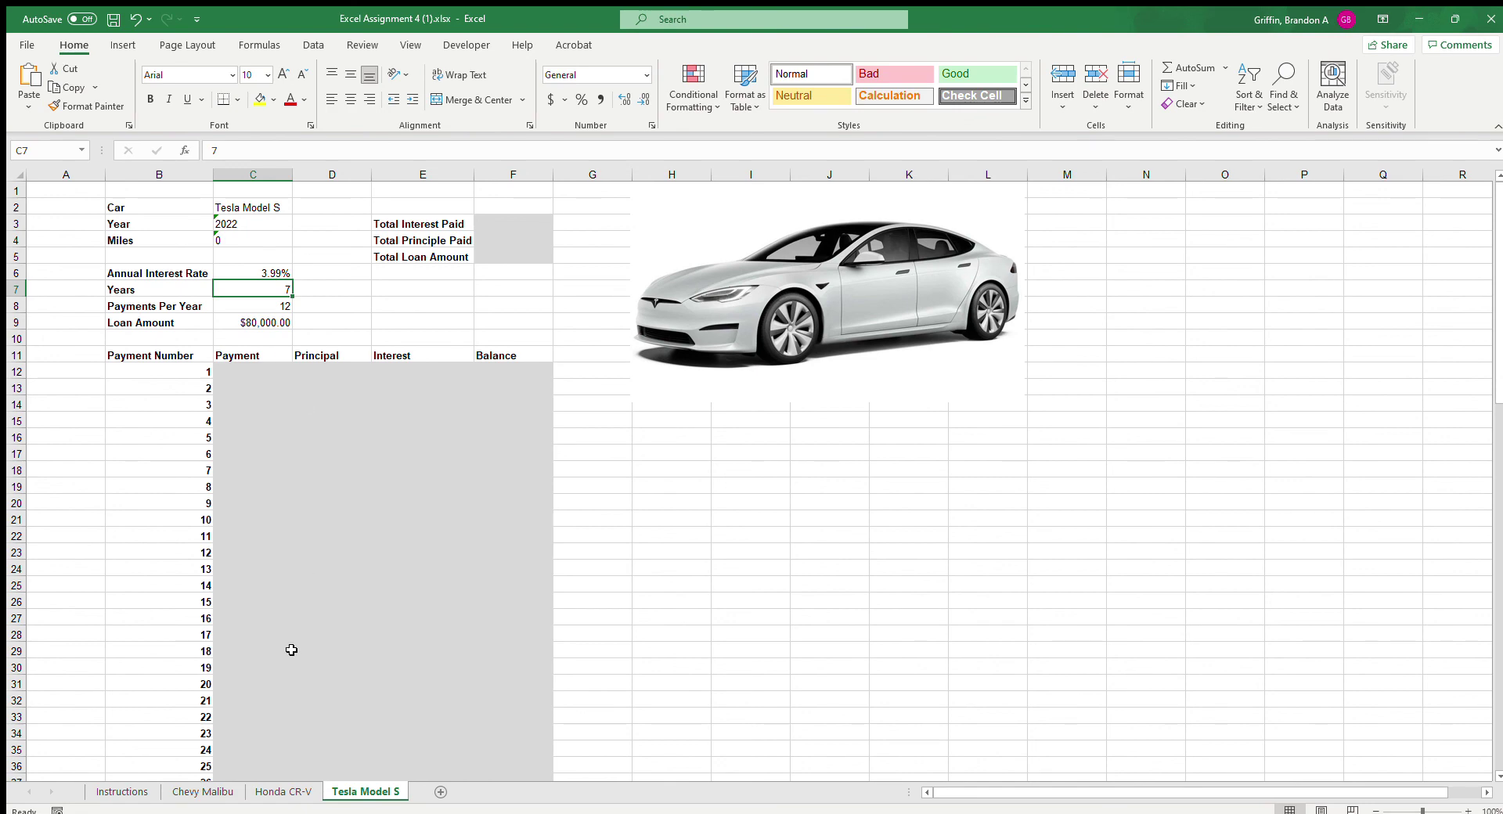
Step: Go back to the Instructions sheet and save the workbook
click(295, 791)
click(200, 792)
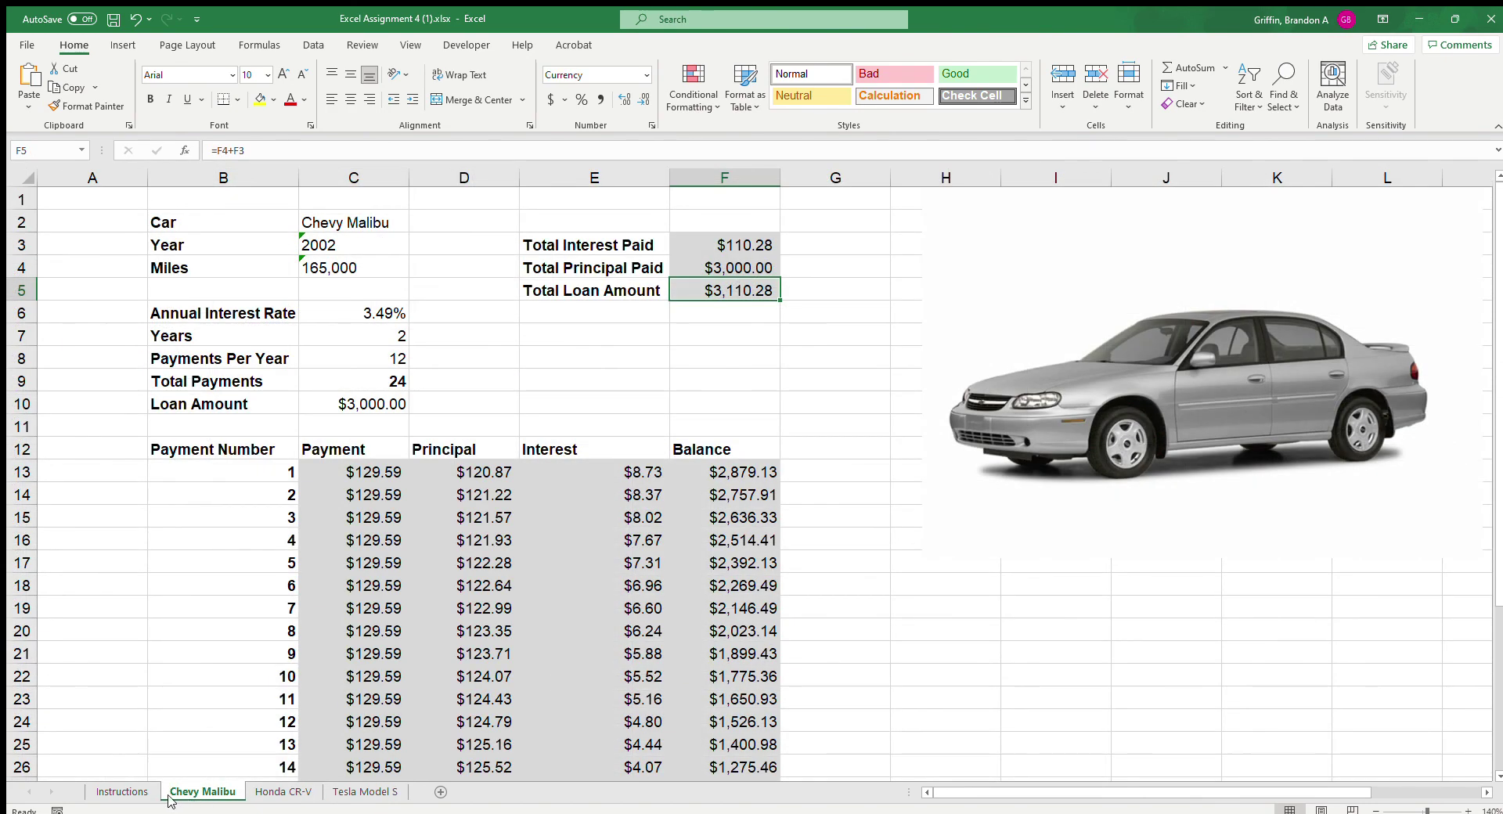
click(119, 792)
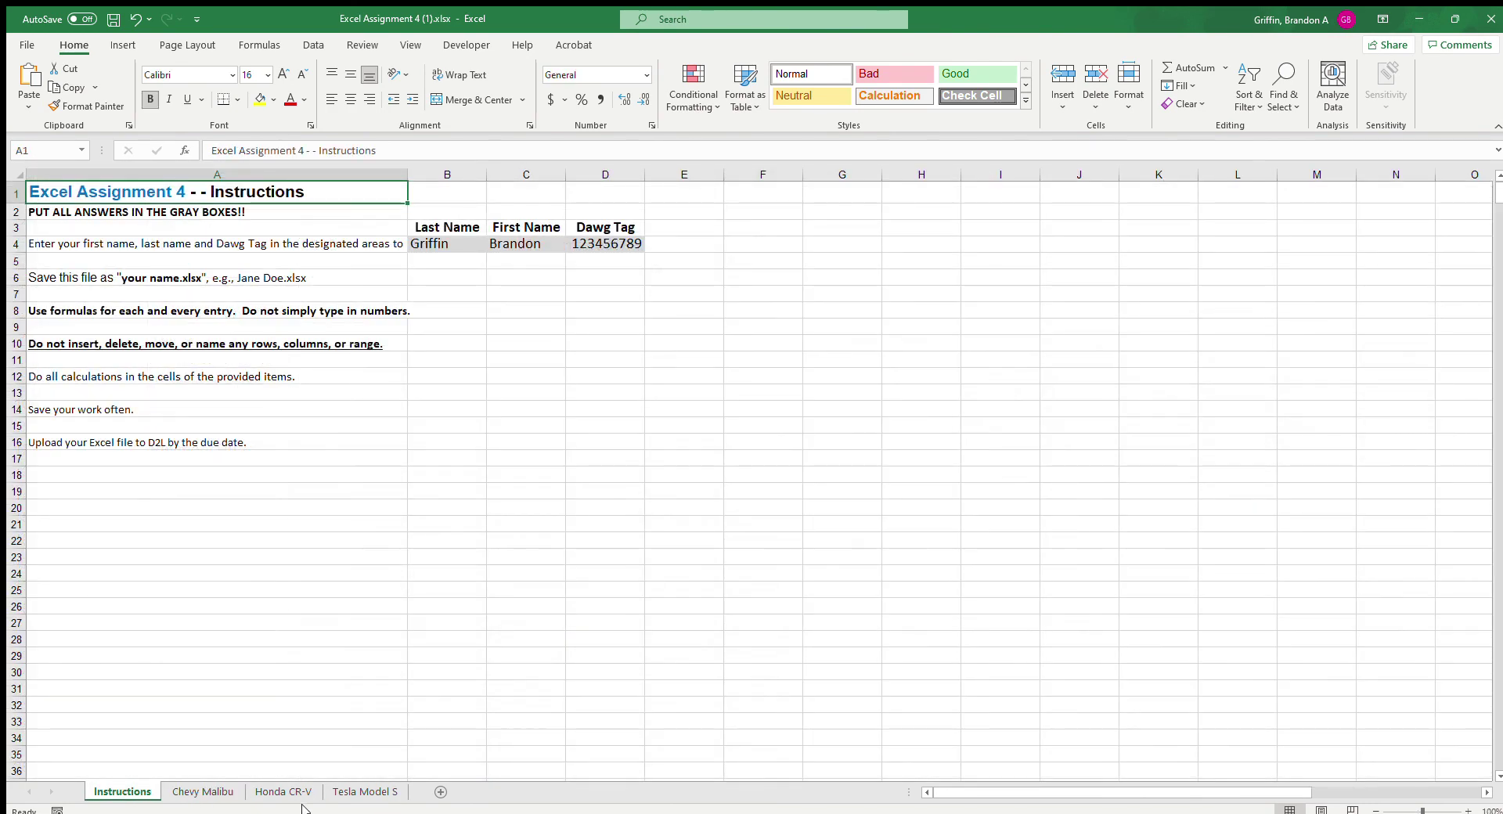
click(105, 16)
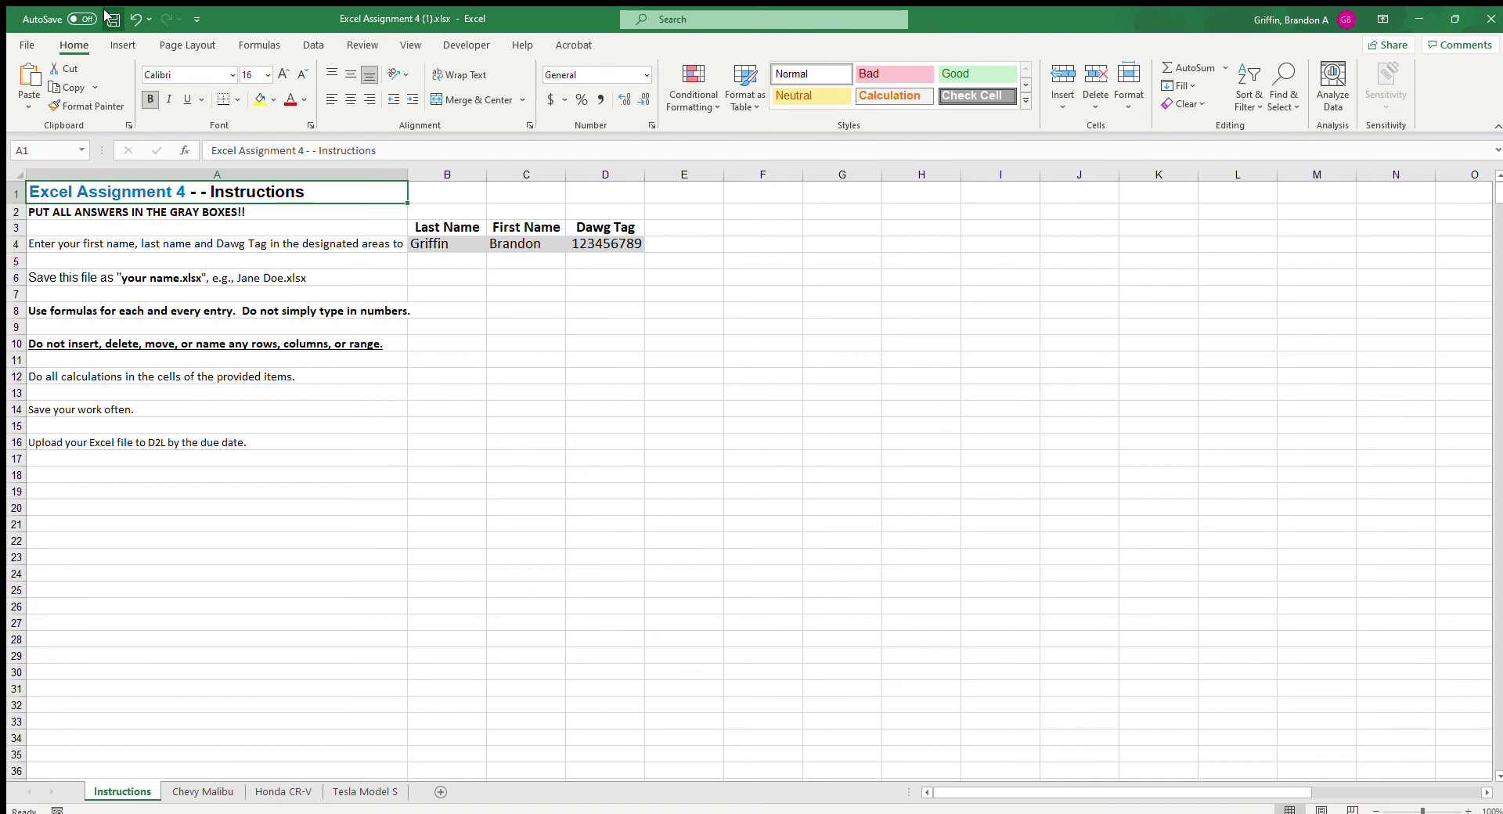